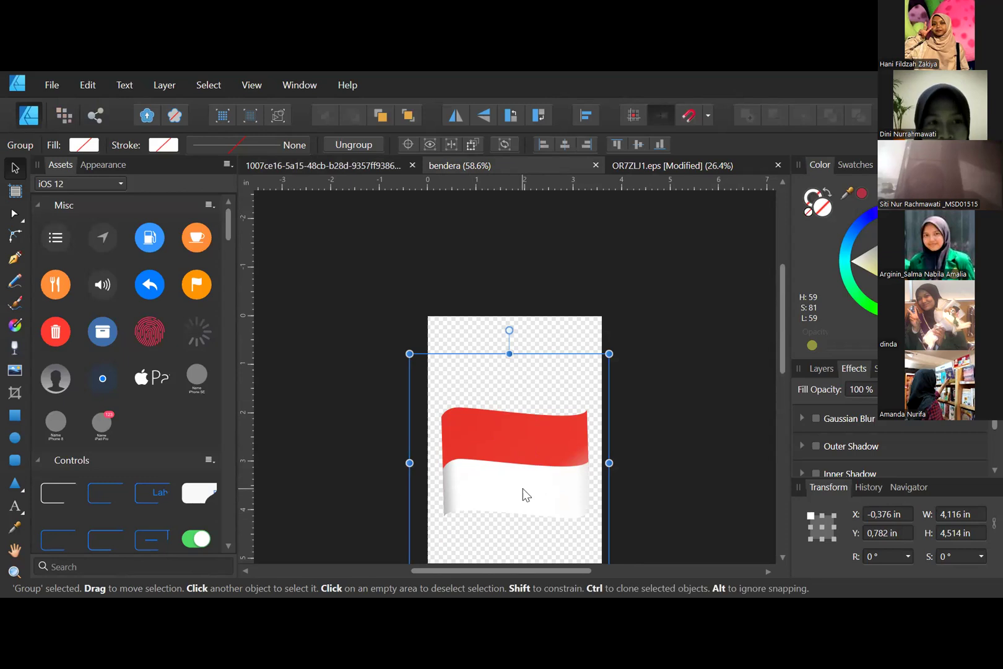
- Open the recent design garuda.afdesign in a new document
click(52, 83)
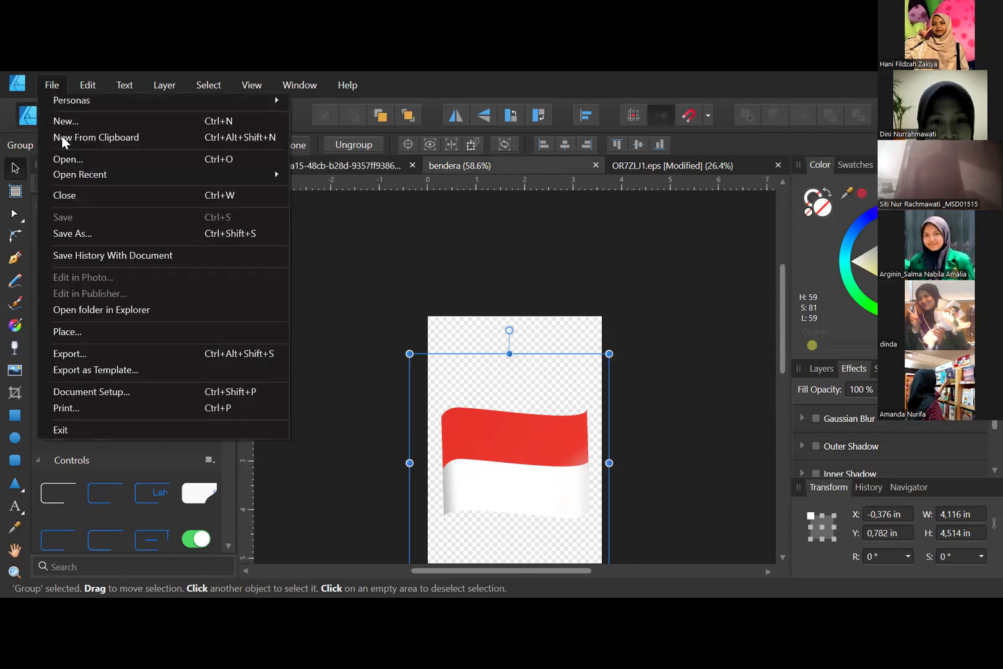
mouse_move(99, 175)
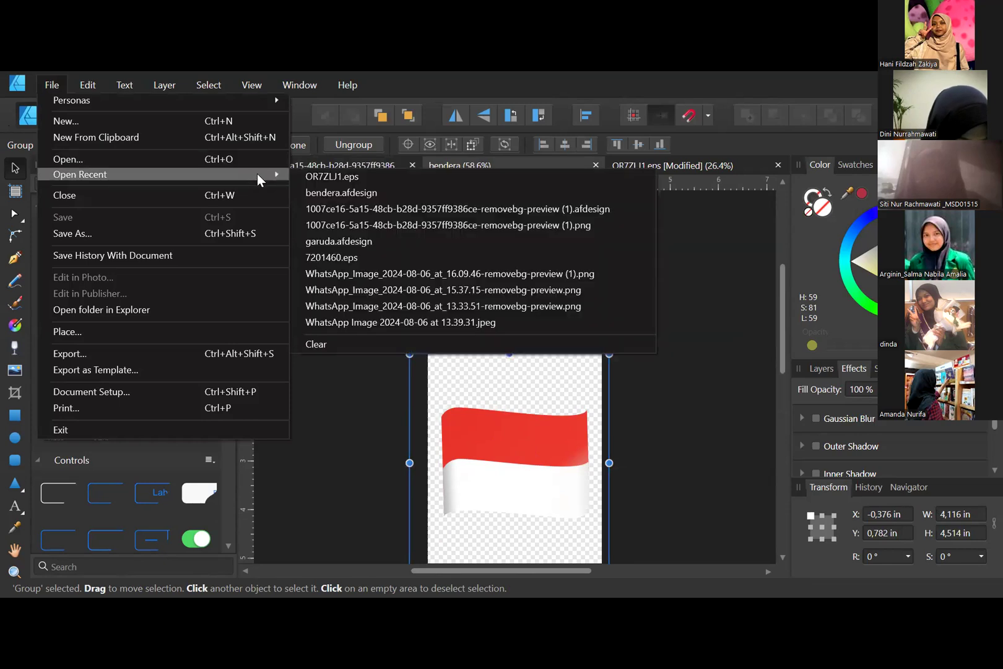
mouse_move(261, 178)
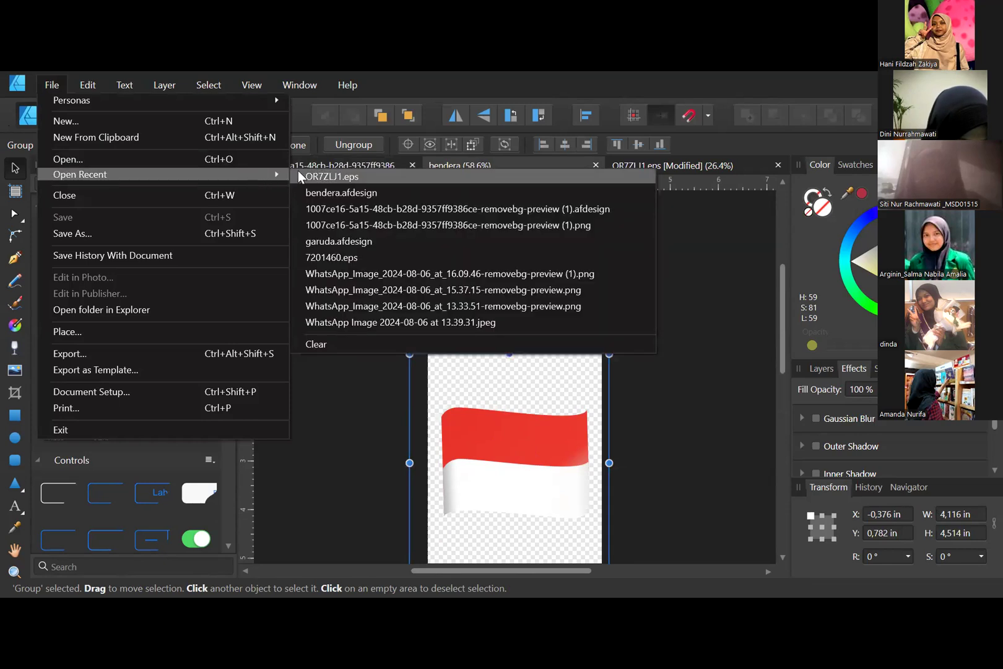
click(316, 241)
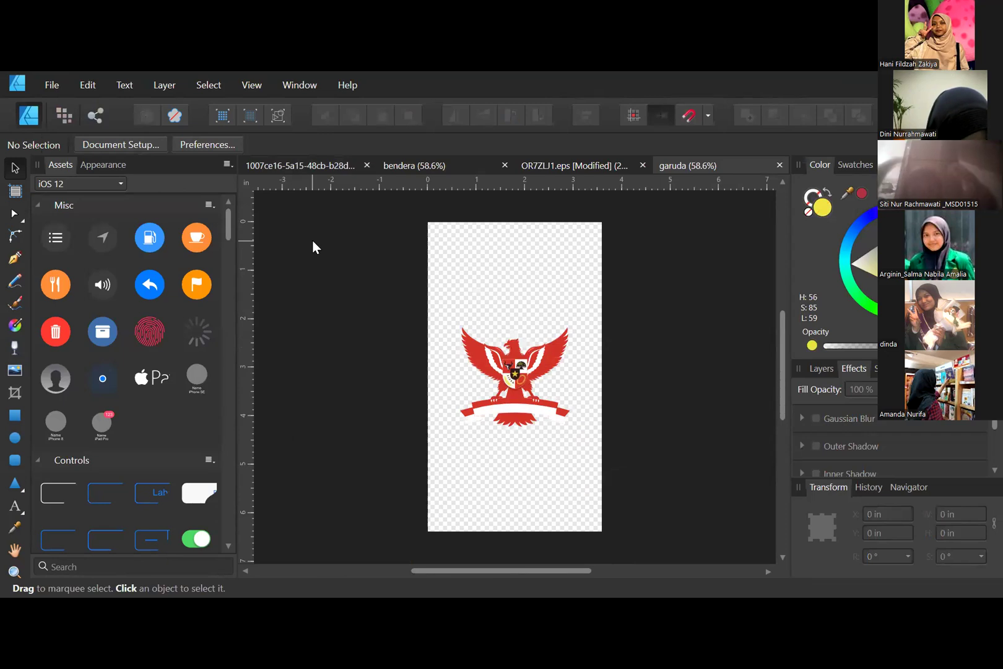
click(44, 86)
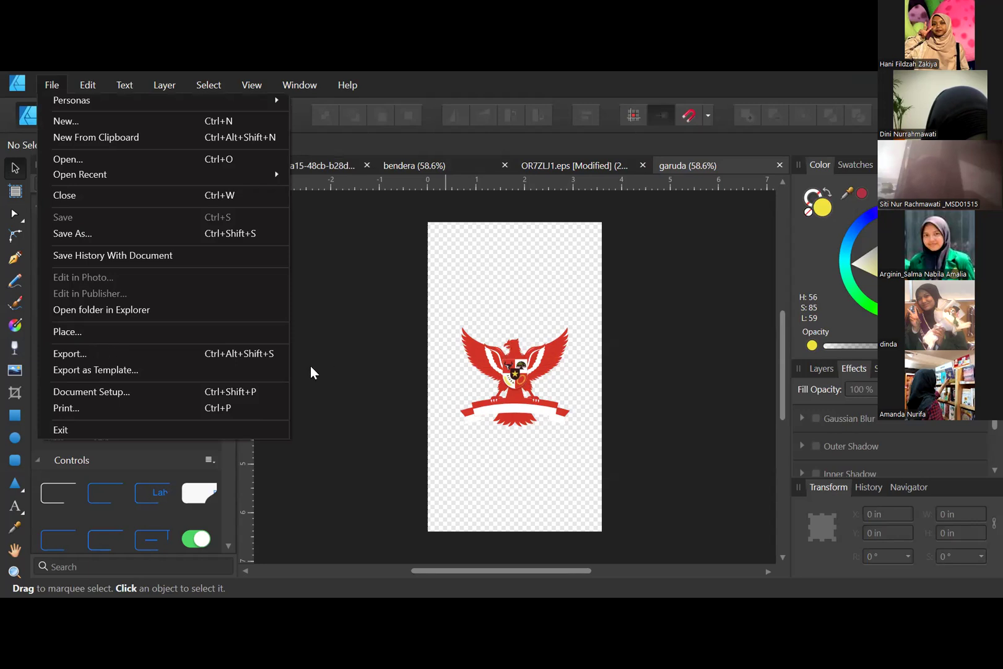
click(366, 358)
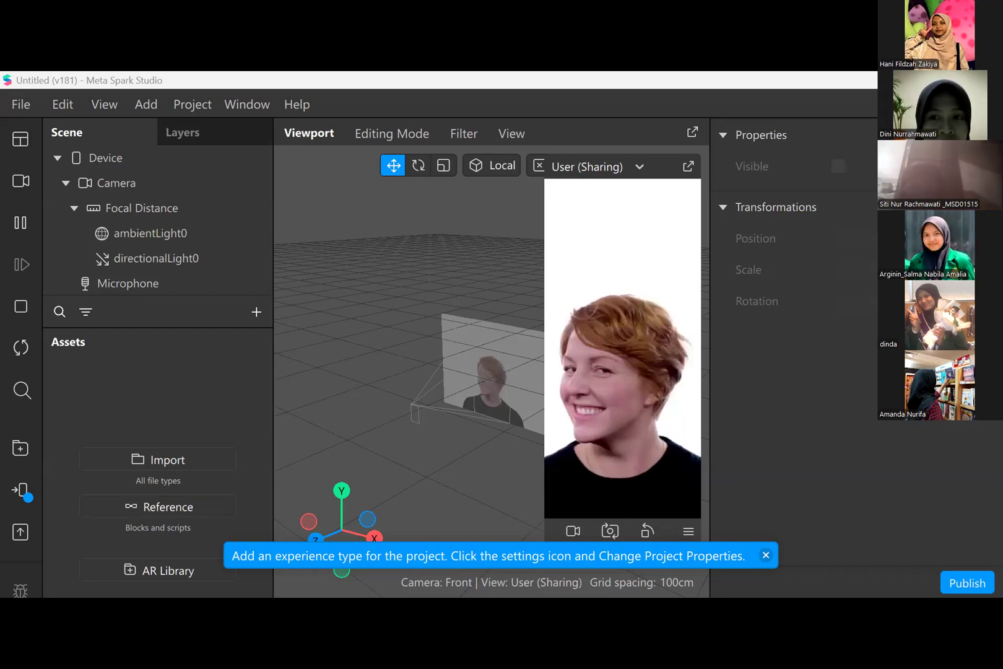
- Dismiss the experience-type notice and collapse the Focal Distance, Camera and Device levels of the scene hierarchy
click(767, 554)
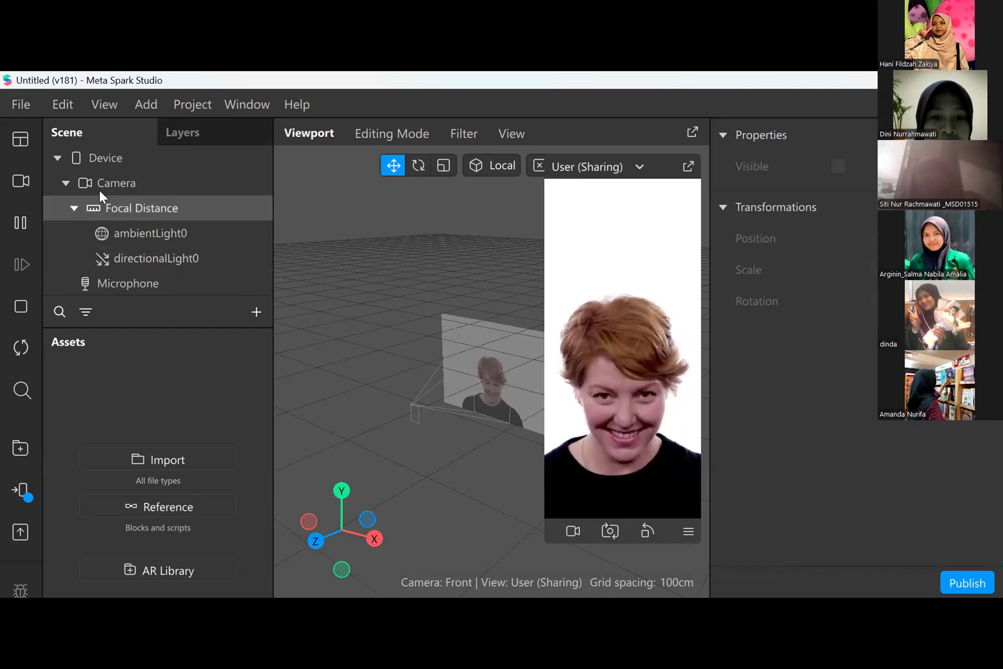
click(74, 206)
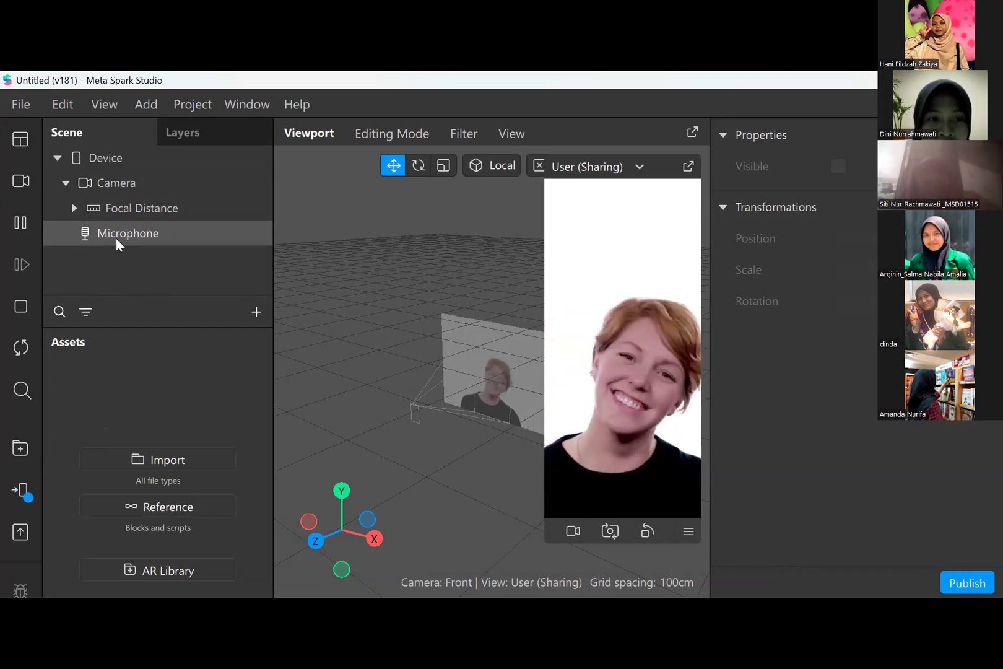
click(66, 183)
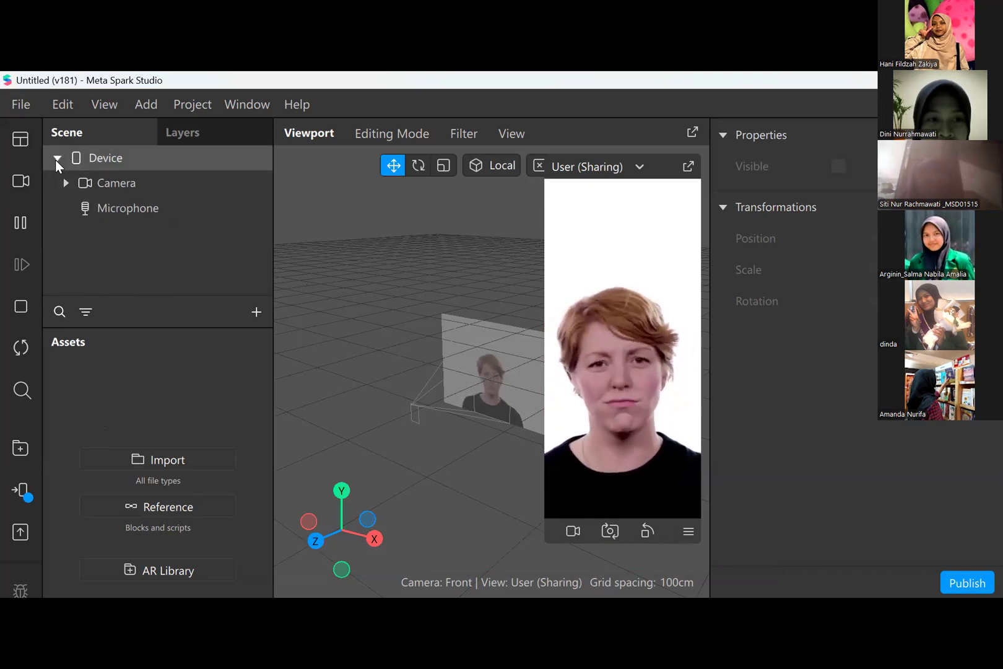
click(56, 158)
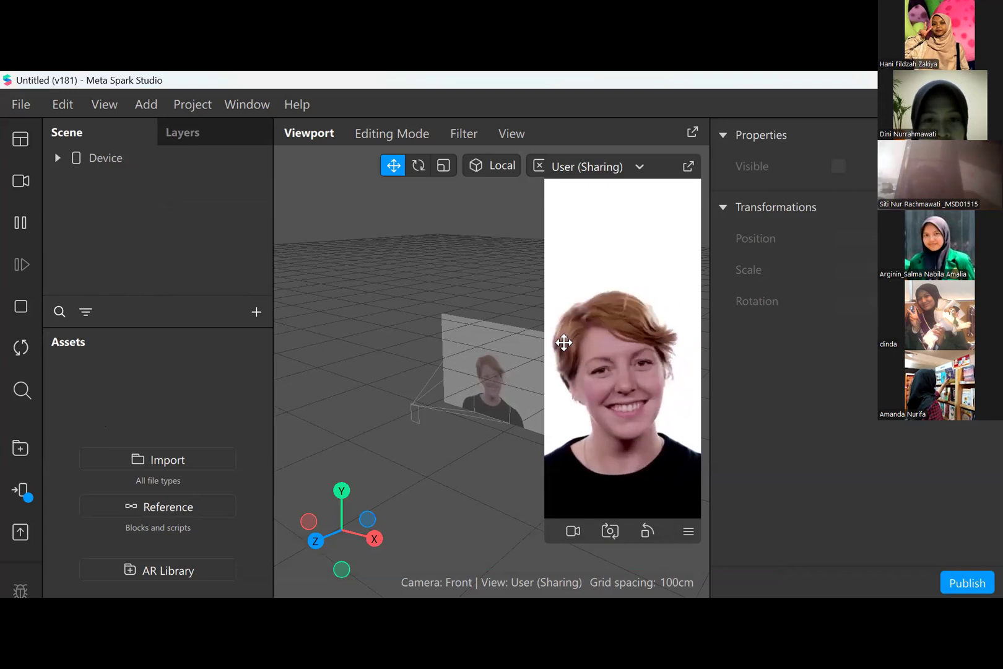
- Try the USB2.0 VGA UVC WebCam as the preview source and restore the second real-time simulation video
click(20, 183)
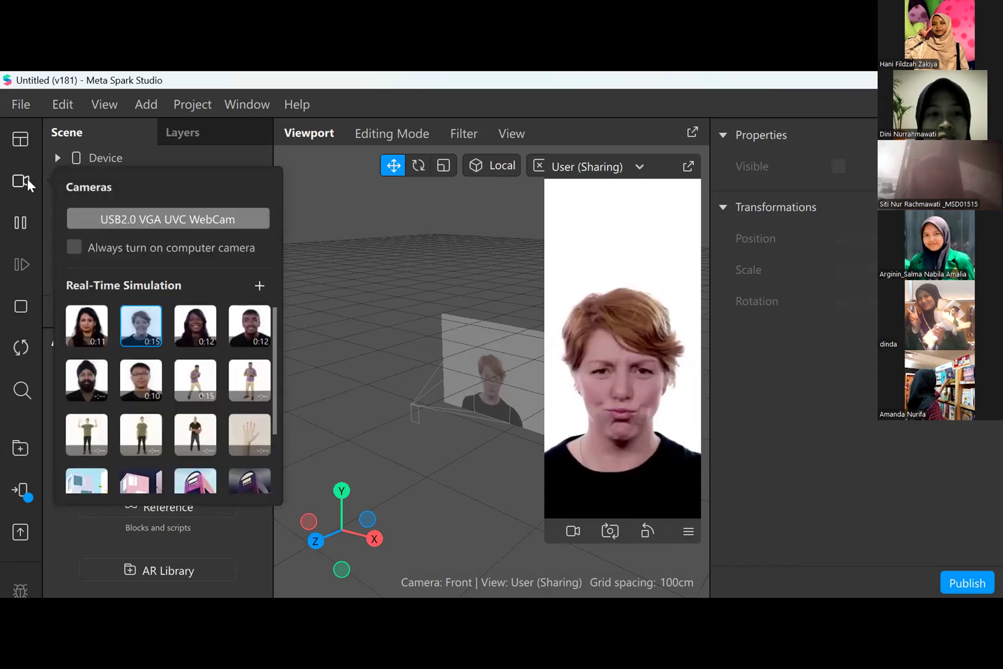
click(174, 223)
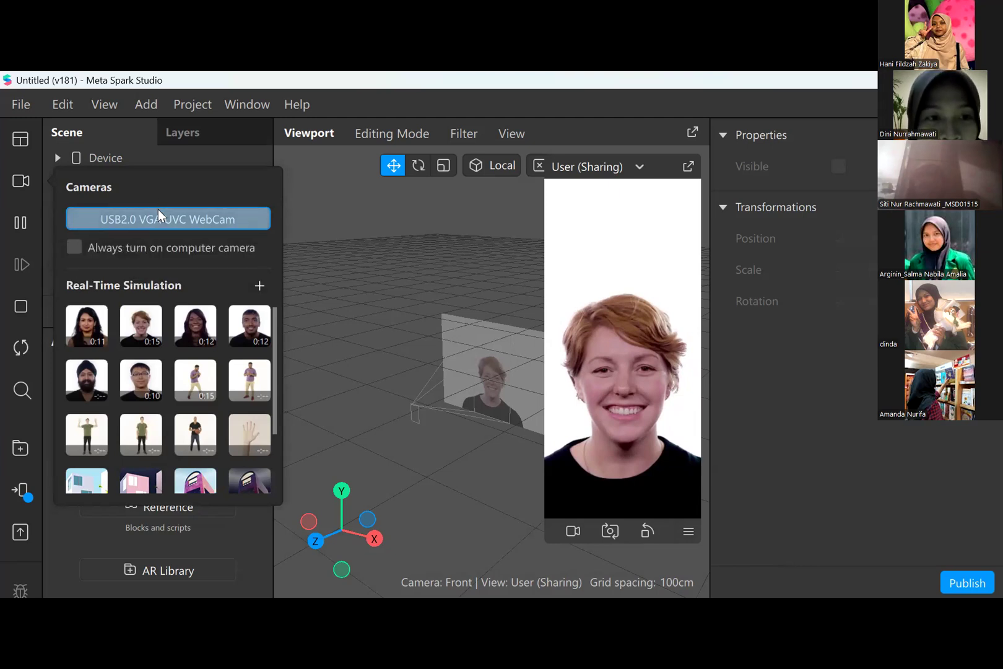
click(315, 303)
click(19, 192)
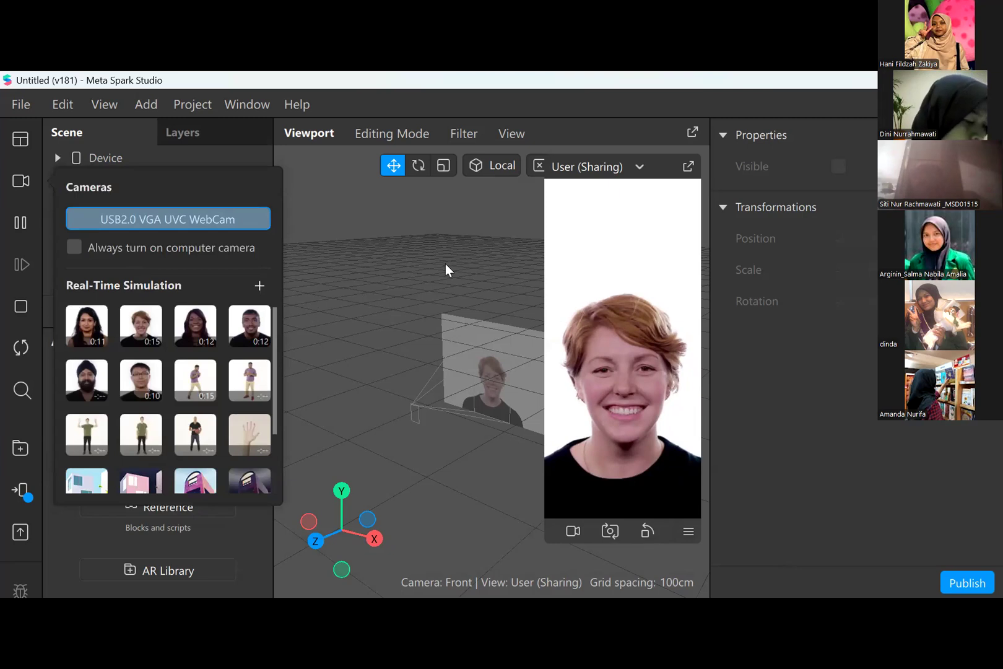
click(150, 331)
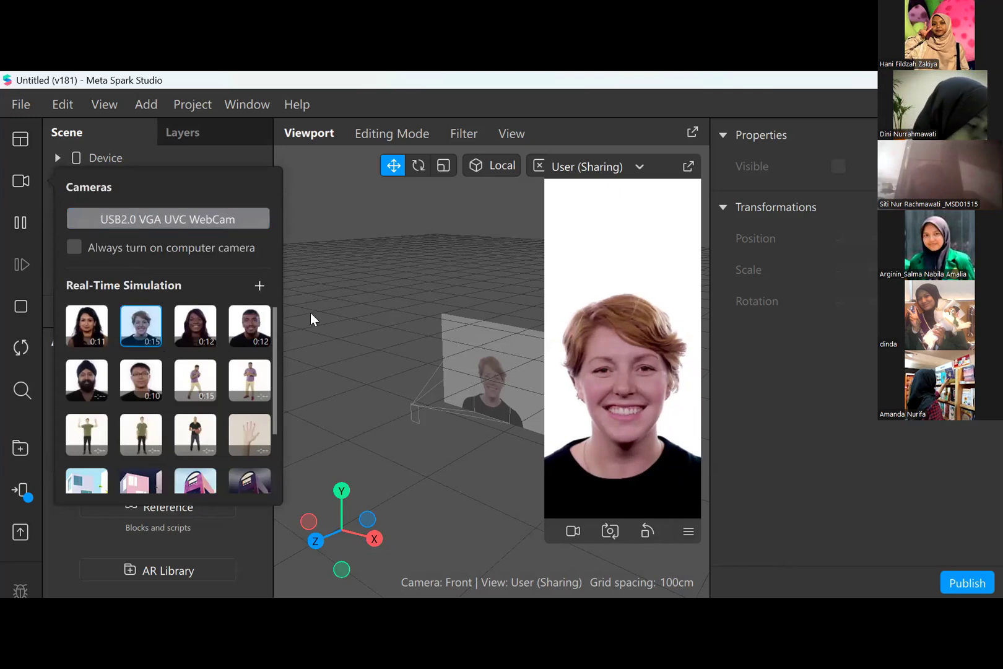
click(311, 312)
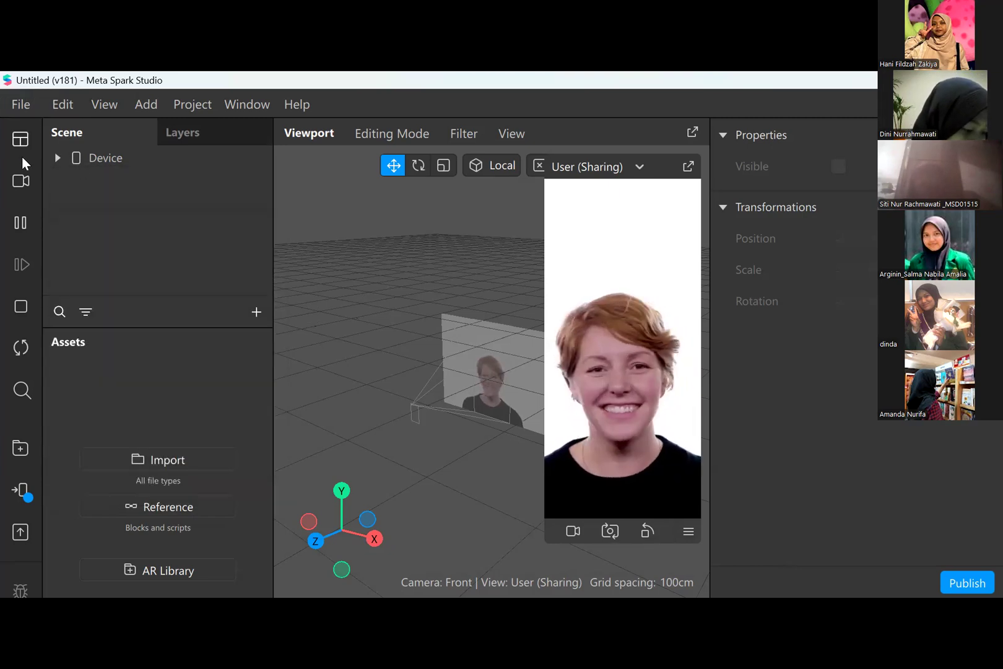
- Try the USB2.0 VGA UVC WebCam as the preview source again, pausing and resuming the preview
click(18, 183)
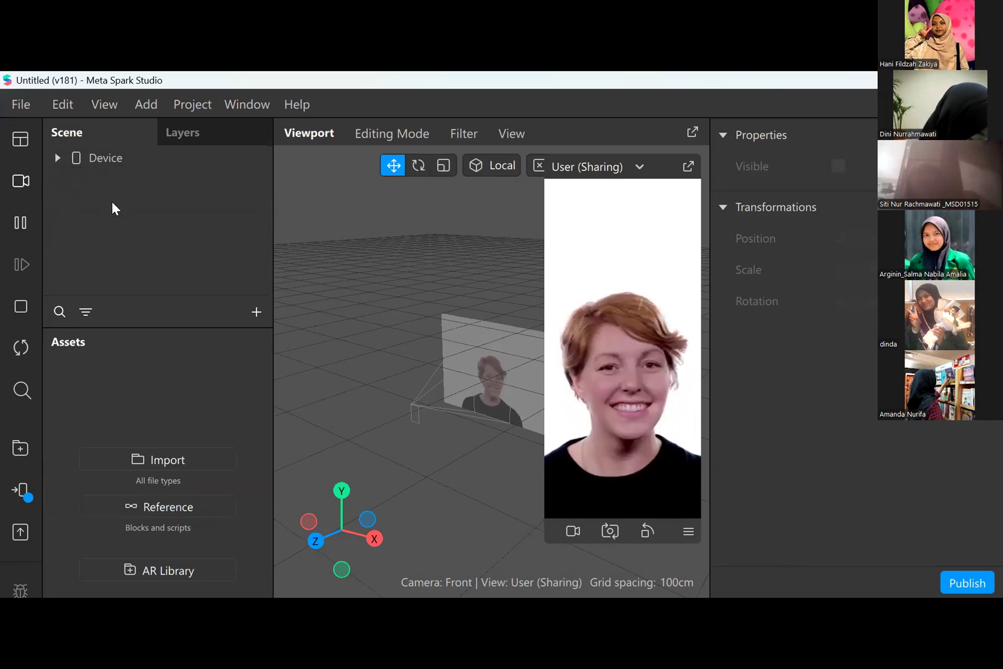
click(126, 219)
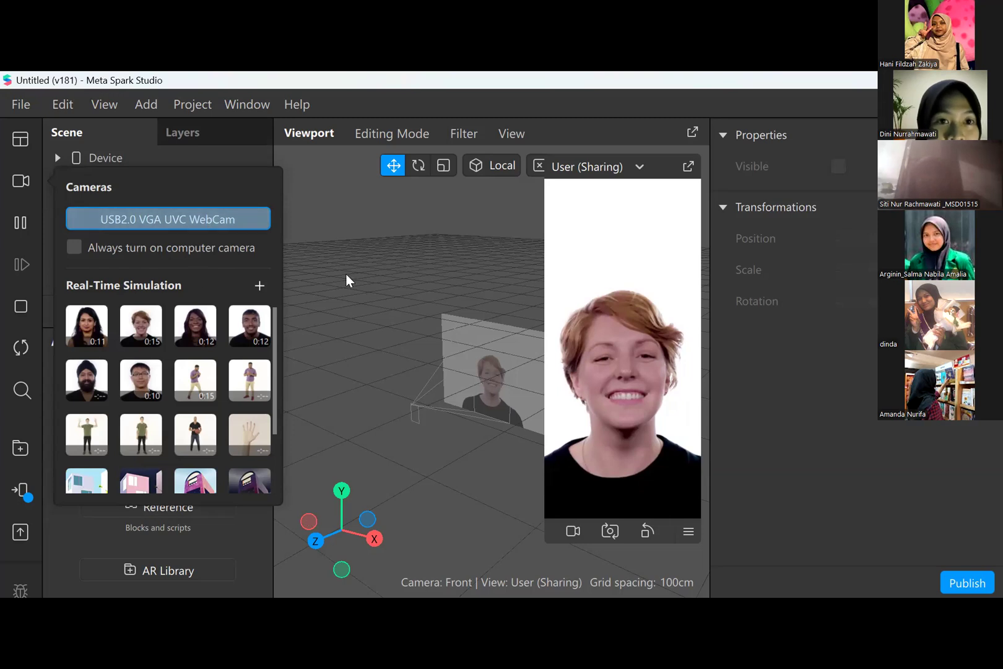
click(23, 222)
click(24, 221)
click(22, 184)
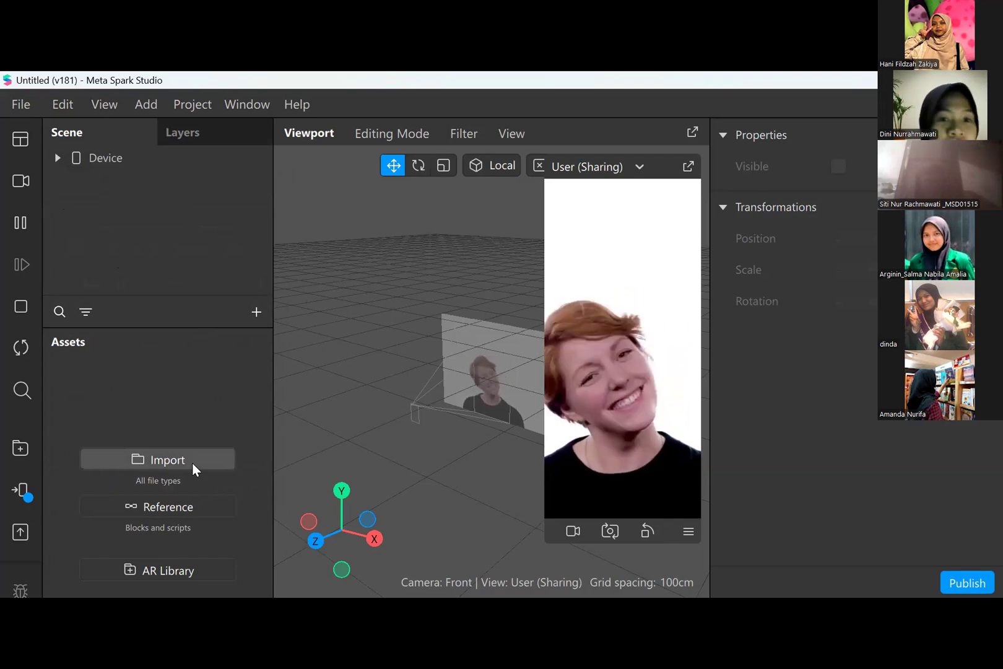
- Import the dirgahayu and bendera images from the Downloads folder as textures
click(172, 455)
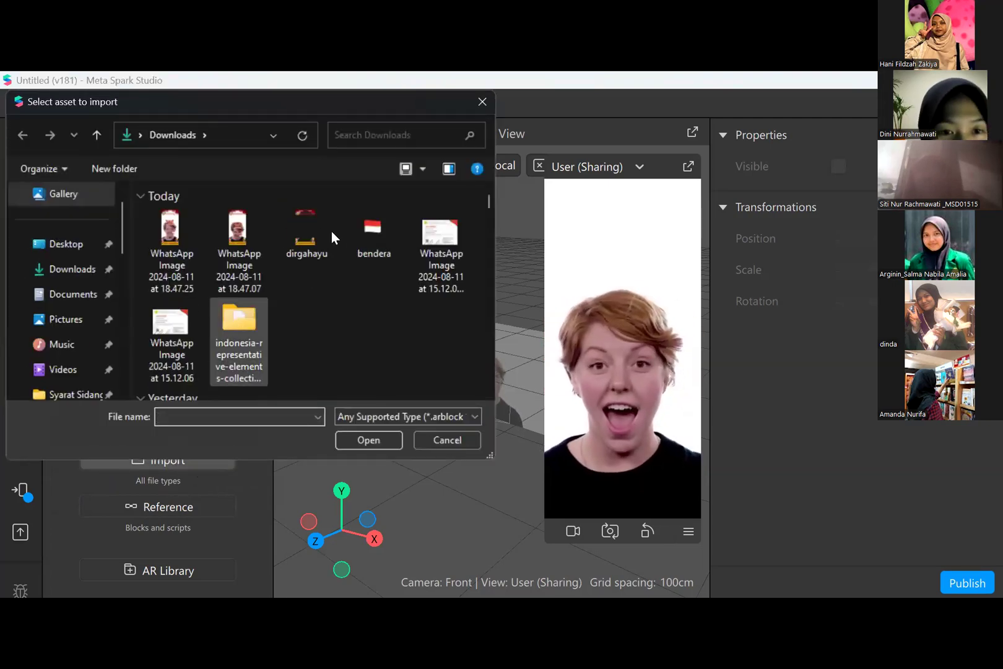
click(289, 257)
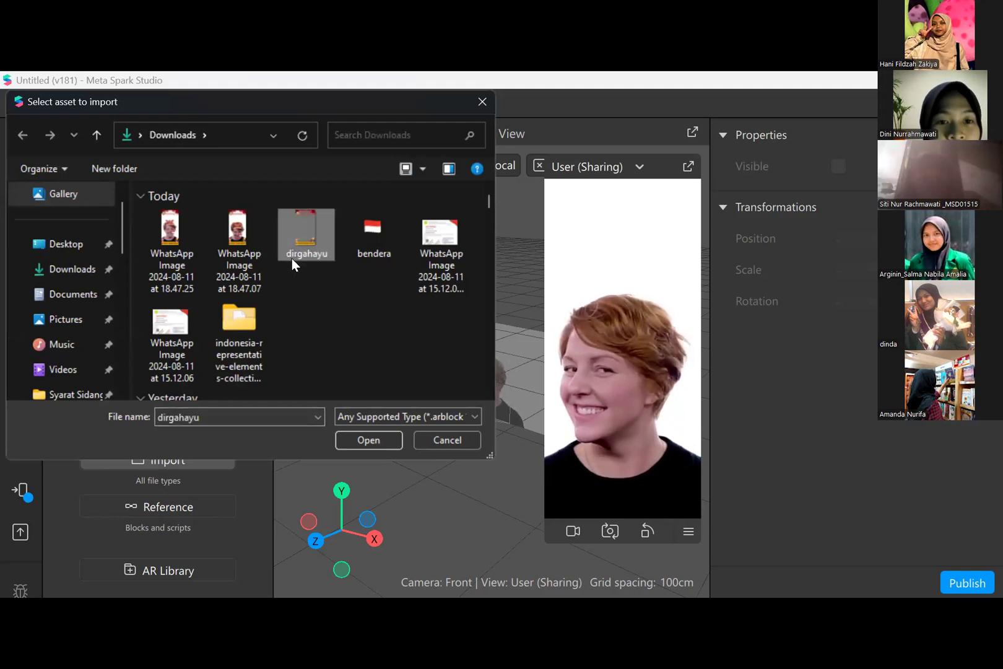
ctrl+click(379, 243)
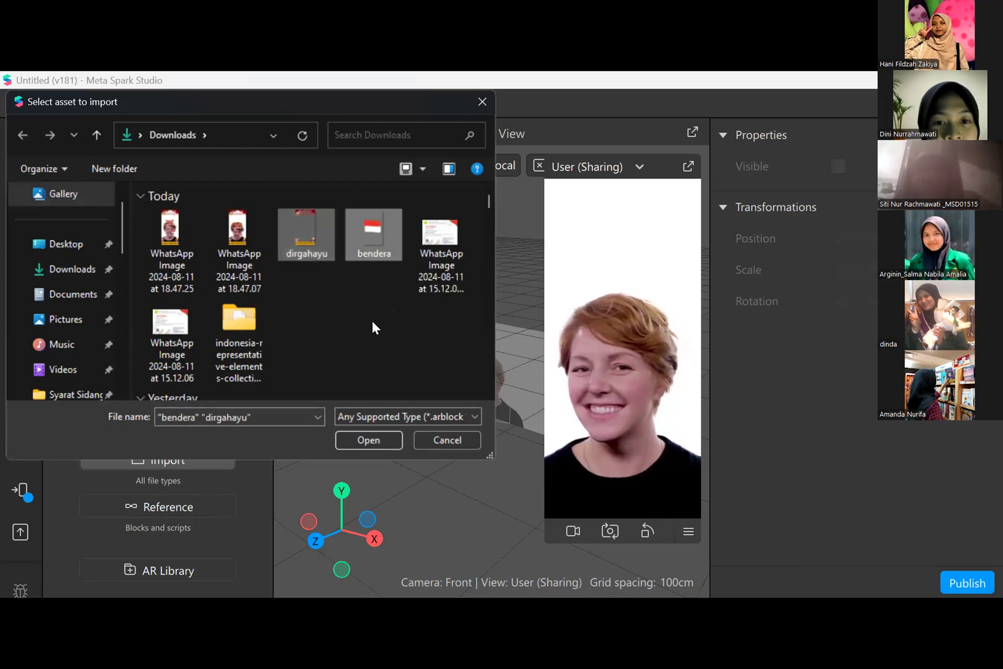
click(351, 436)
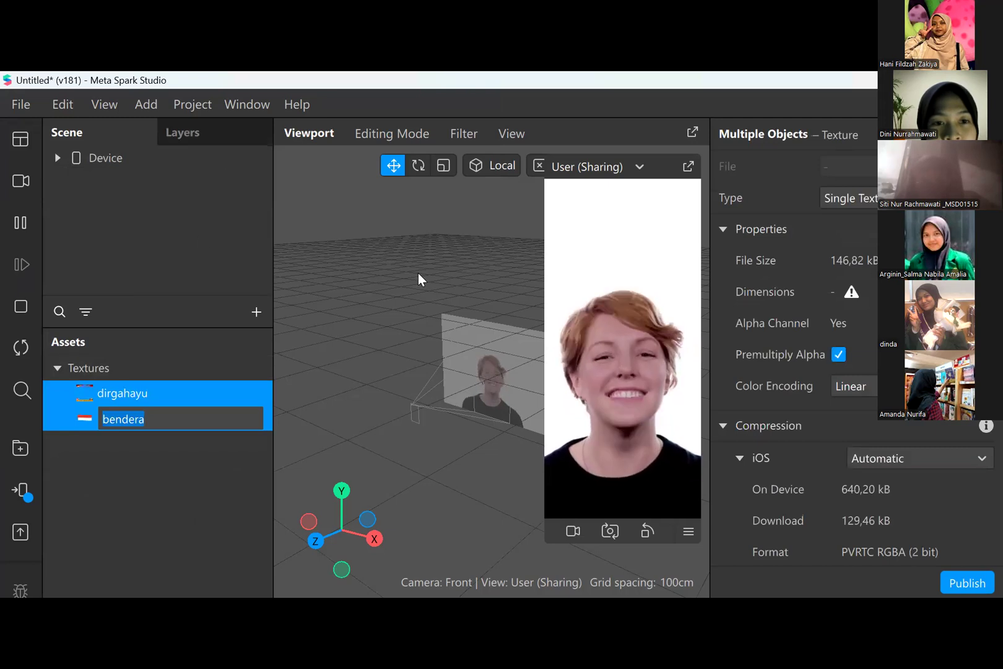
scroll(446, 269, up, 3)
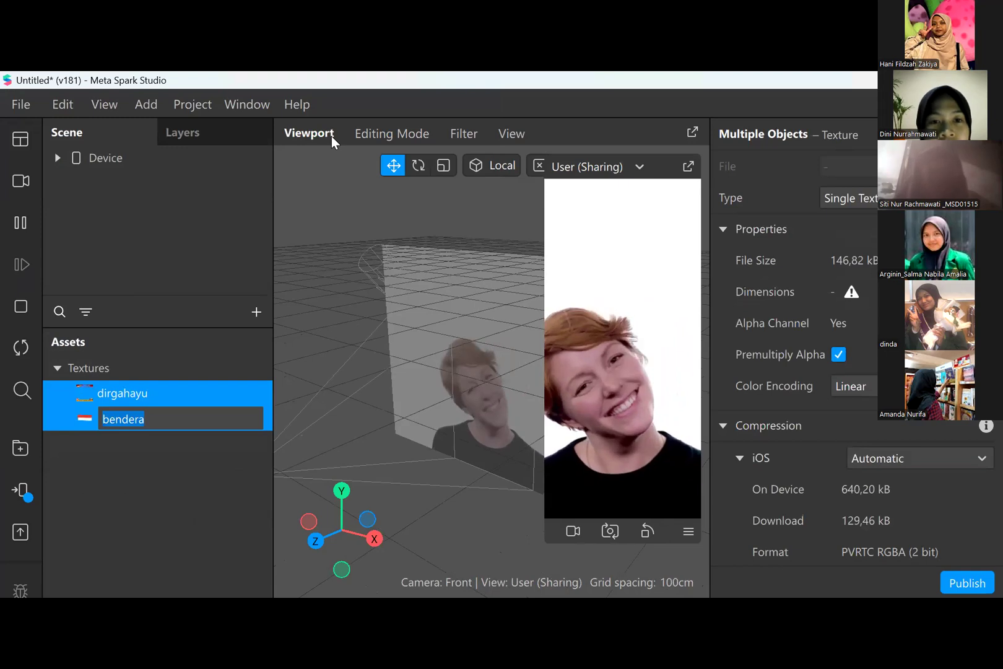
click(31, 103)
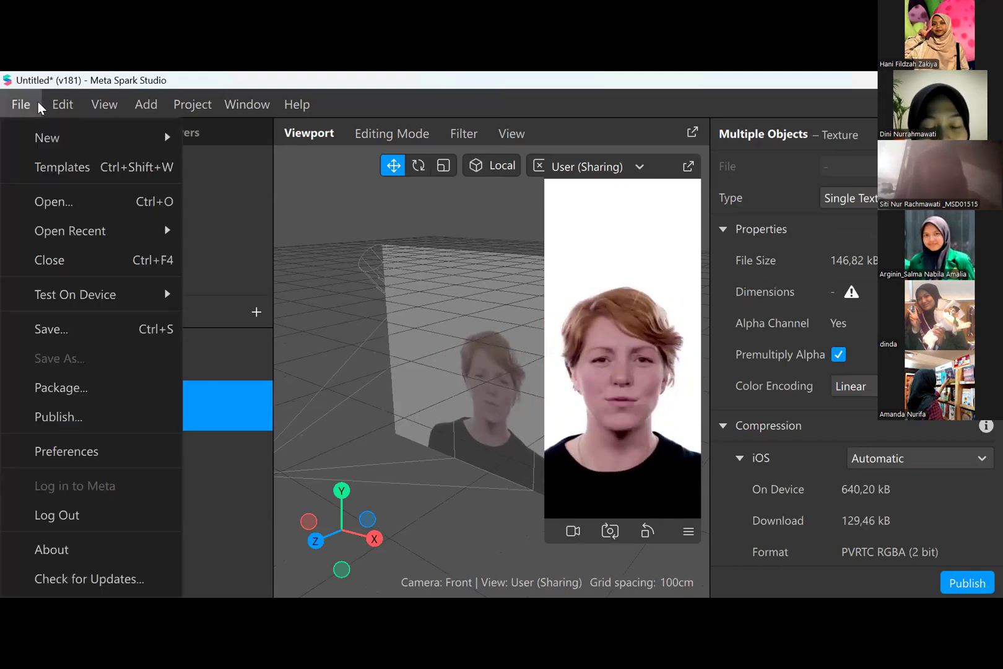
mouse_move(63, 103)
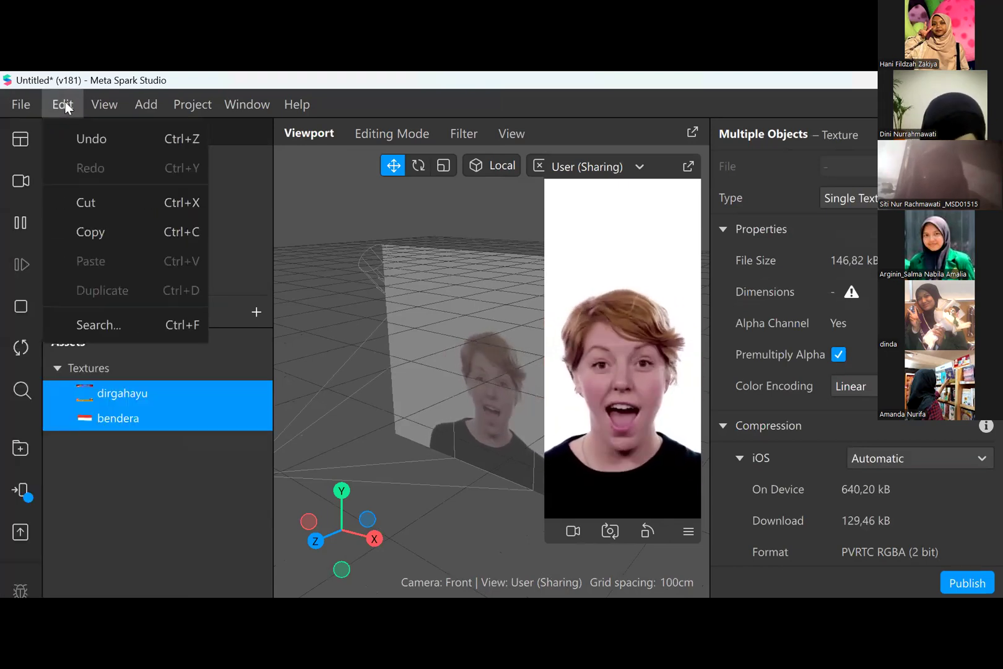
mouse_move(93, 104)
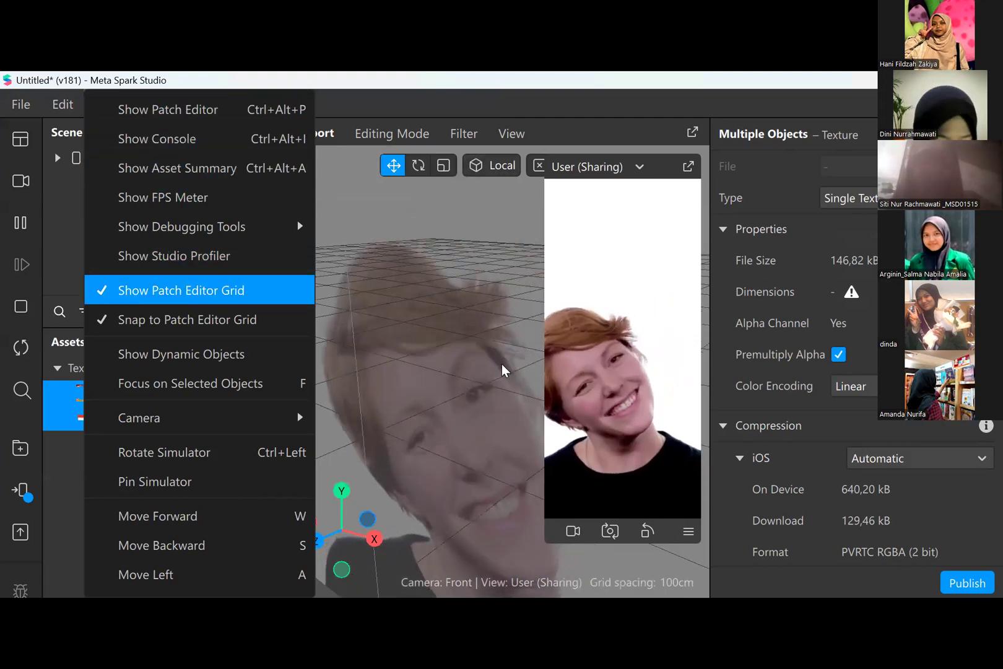
click(418, 270)
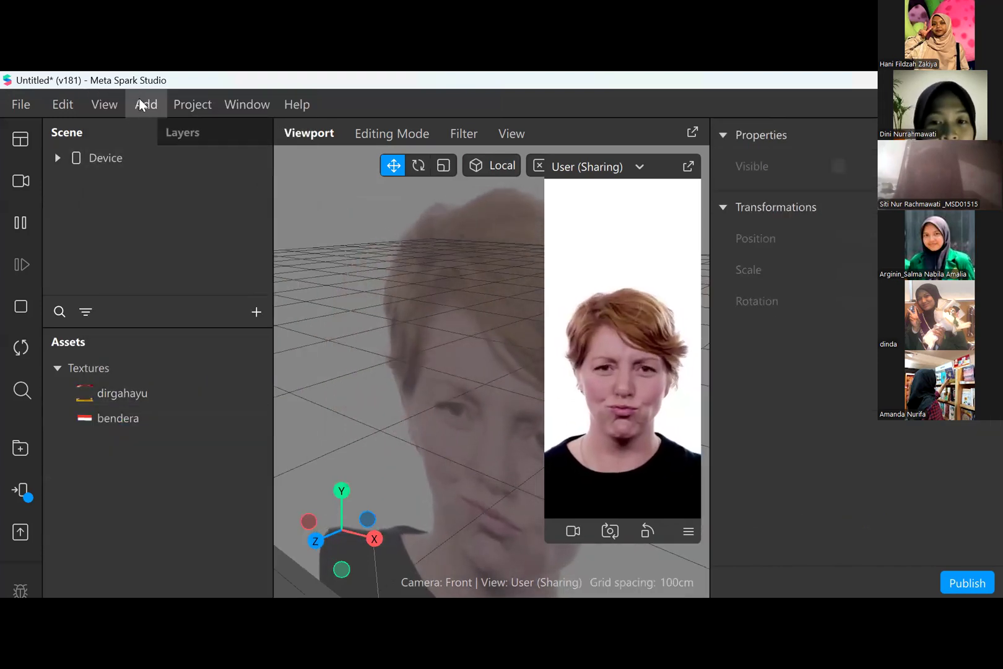
- Import the garuda image from the Pictures folder as another texture, keeping its name
click(141, 102)
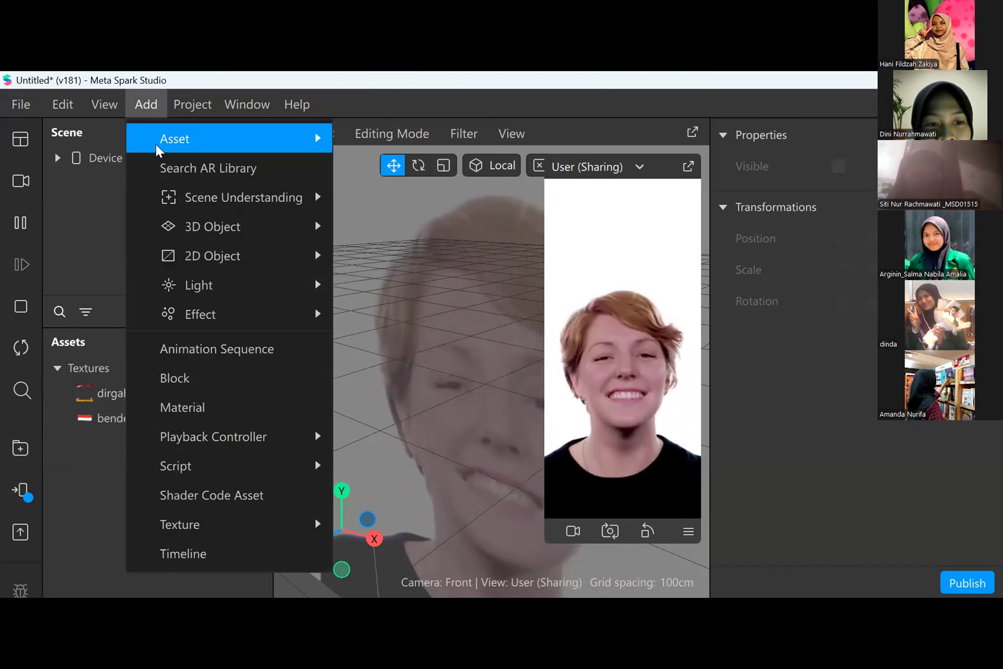
mouse_move(156, 149)
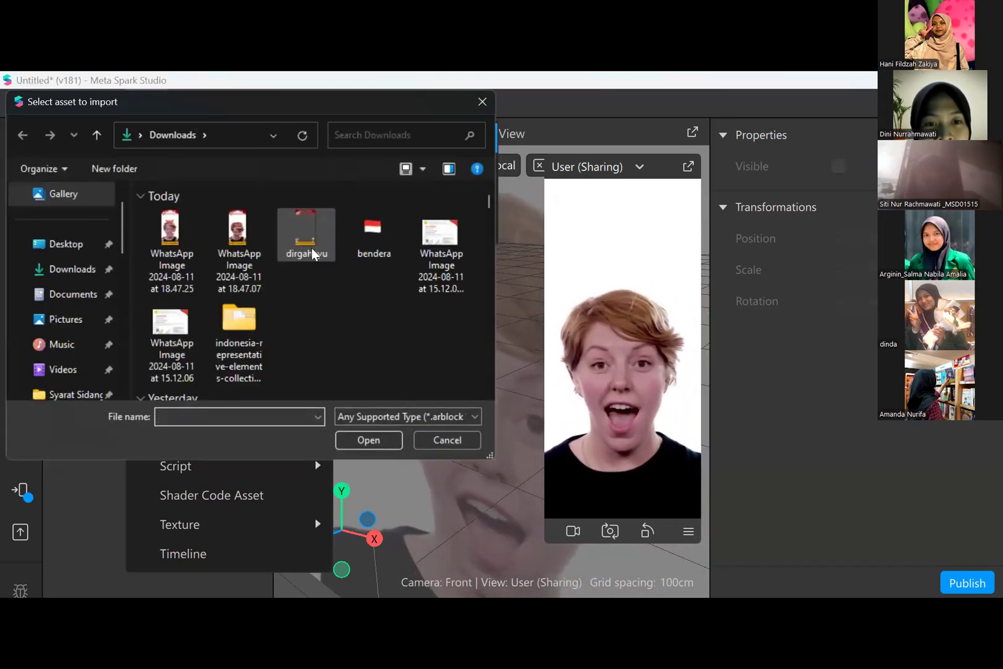
click(60, 324)
drag(491, 196, 467, 224)
click(466, 221)
click(383, 439)
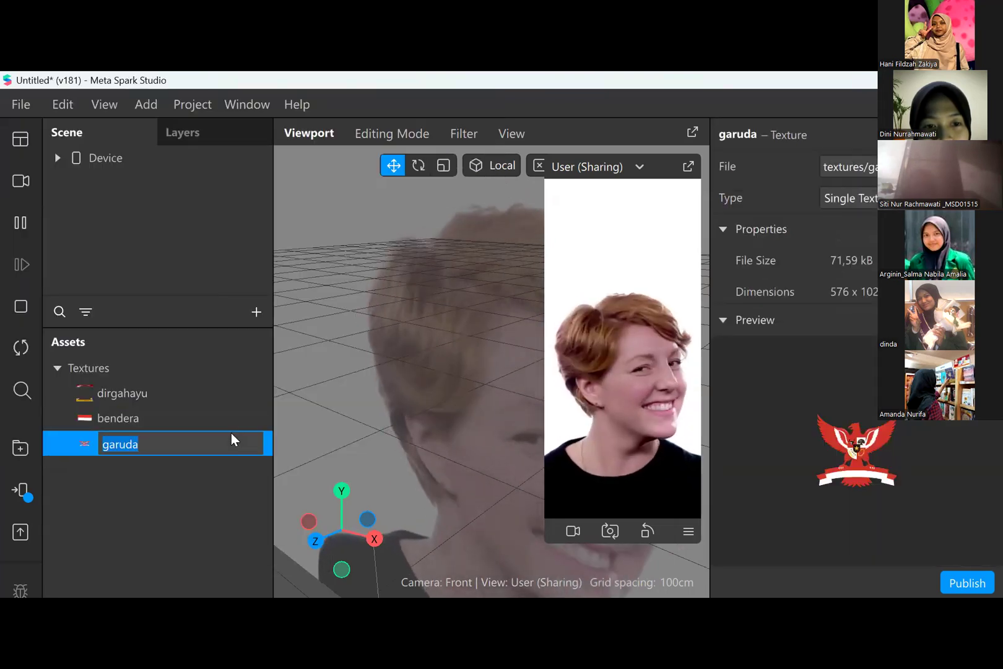
key(Return)
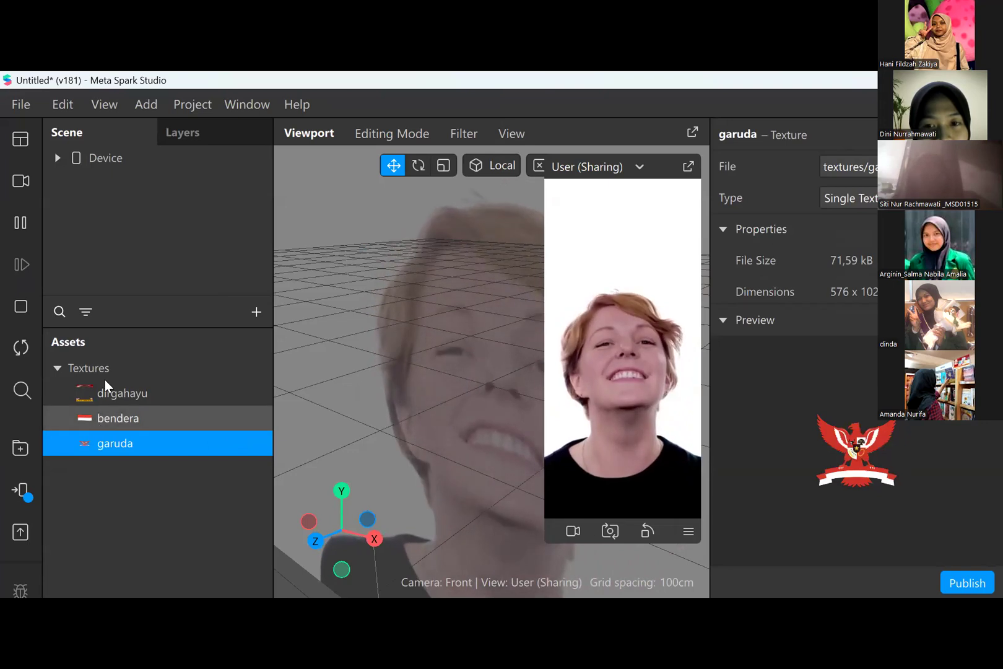
- Add a Face Tracker to the scene and expand the Device hierarchy
click(63, 157)
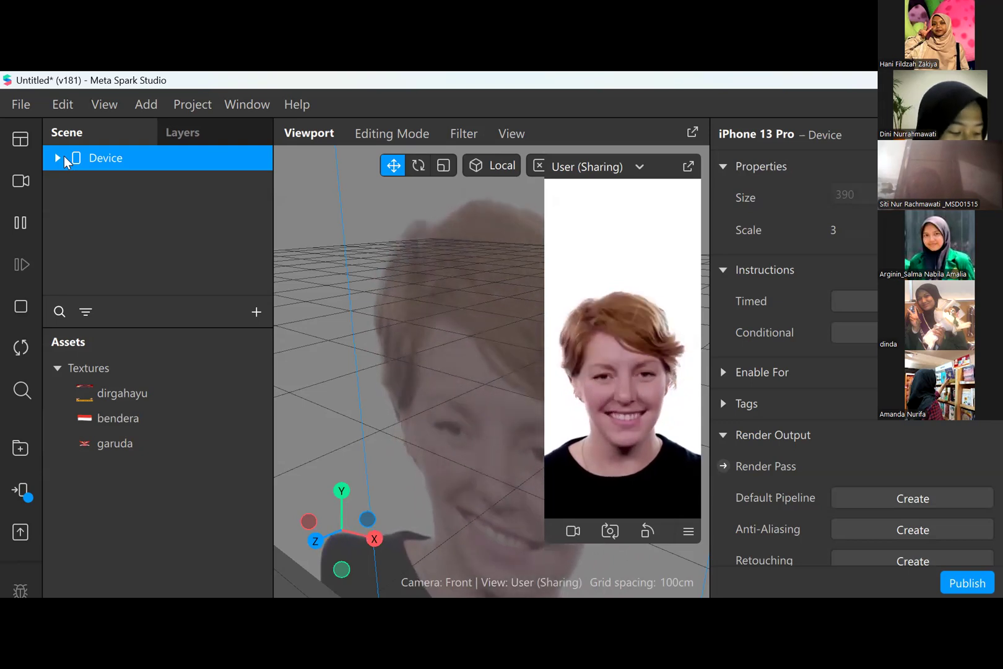
click(261, 312)
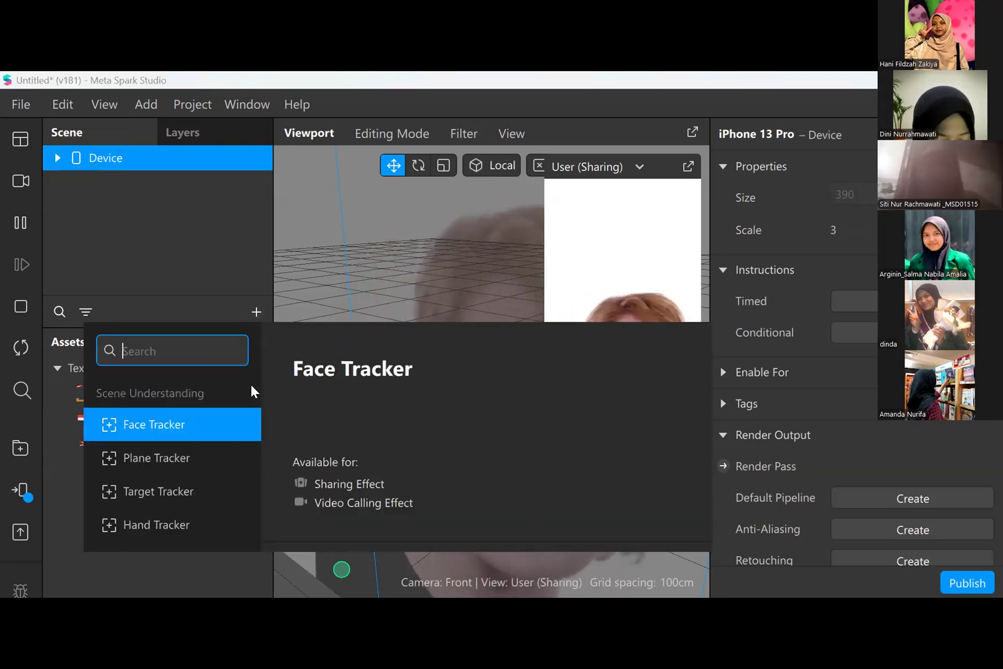
click(236, 422)
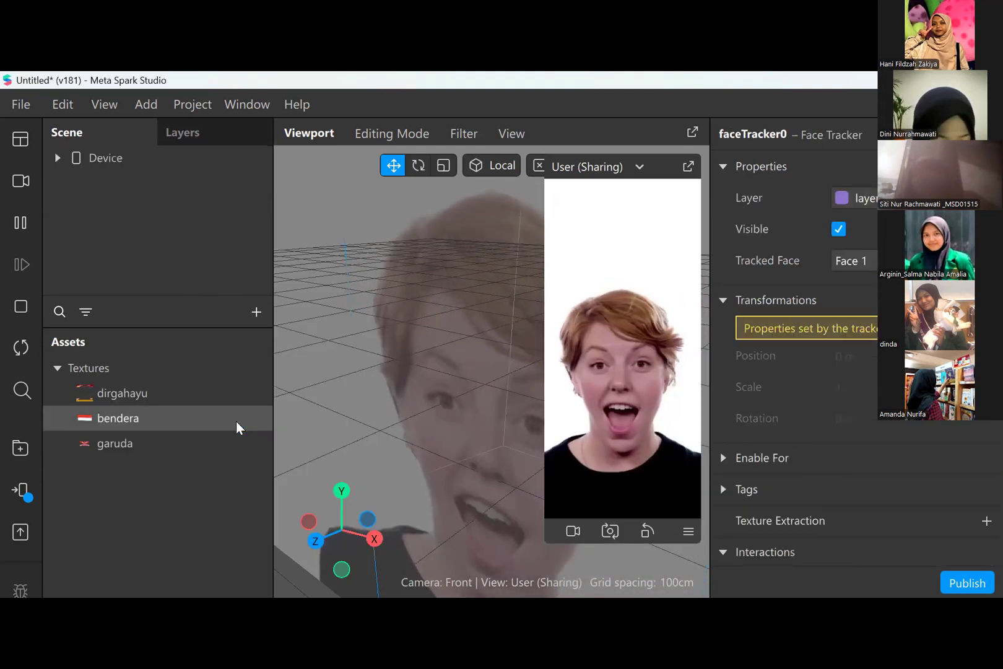
click(57, 156)
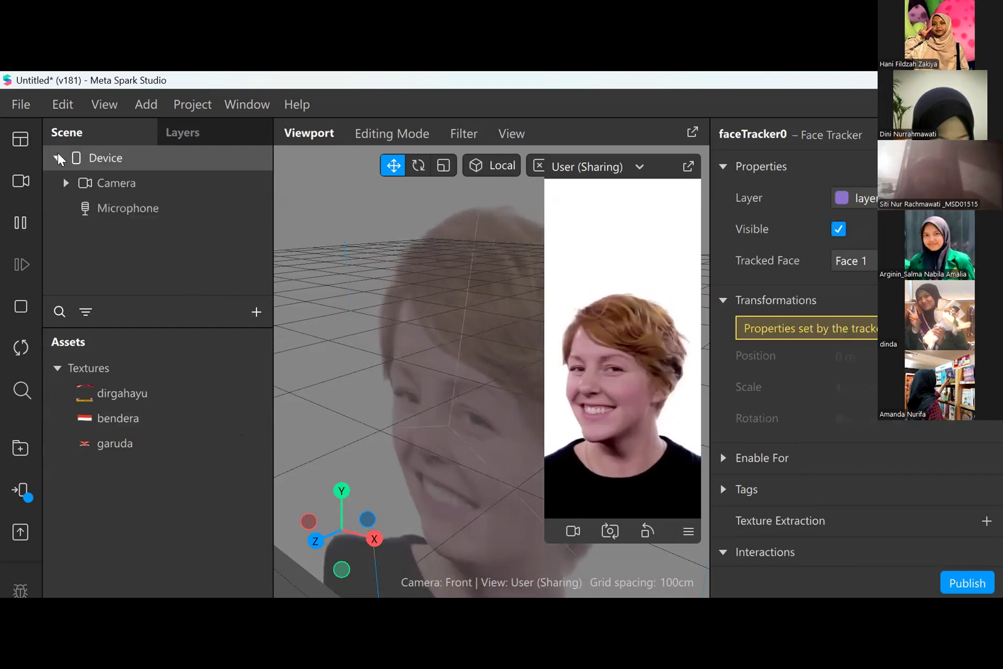
- Expand the Camera in the scene hierarchy and select the face tracker nested under it
click(67, 176)
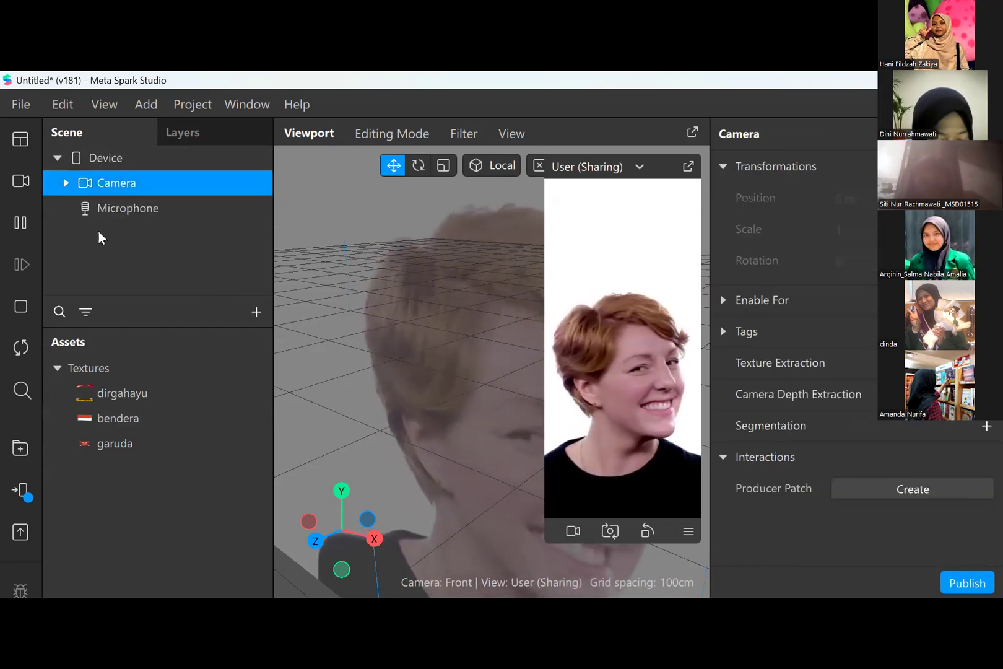
click(254, 313)
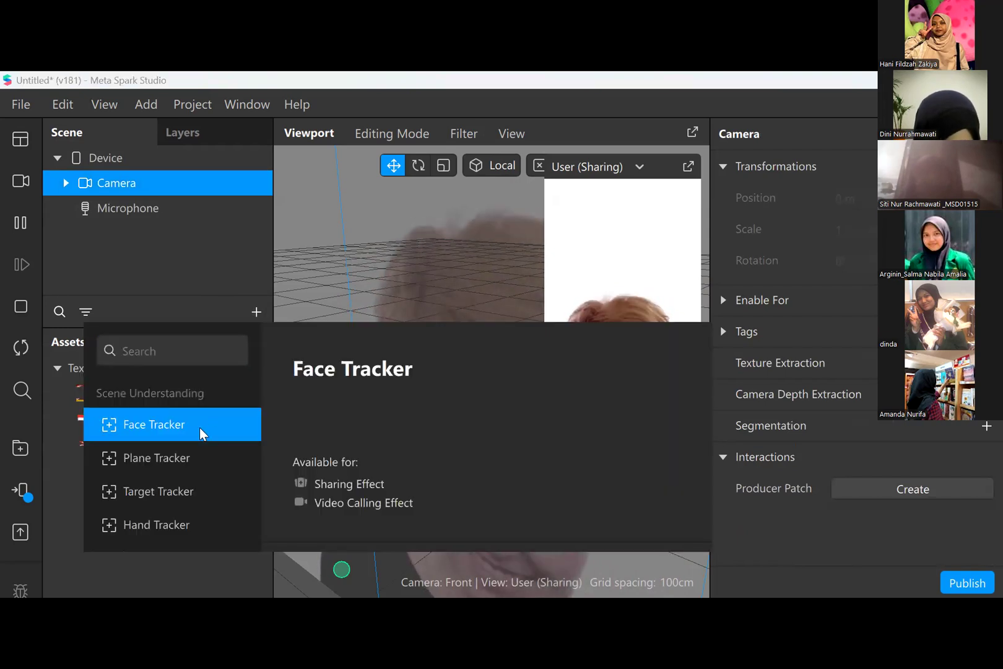
click(199, 427)
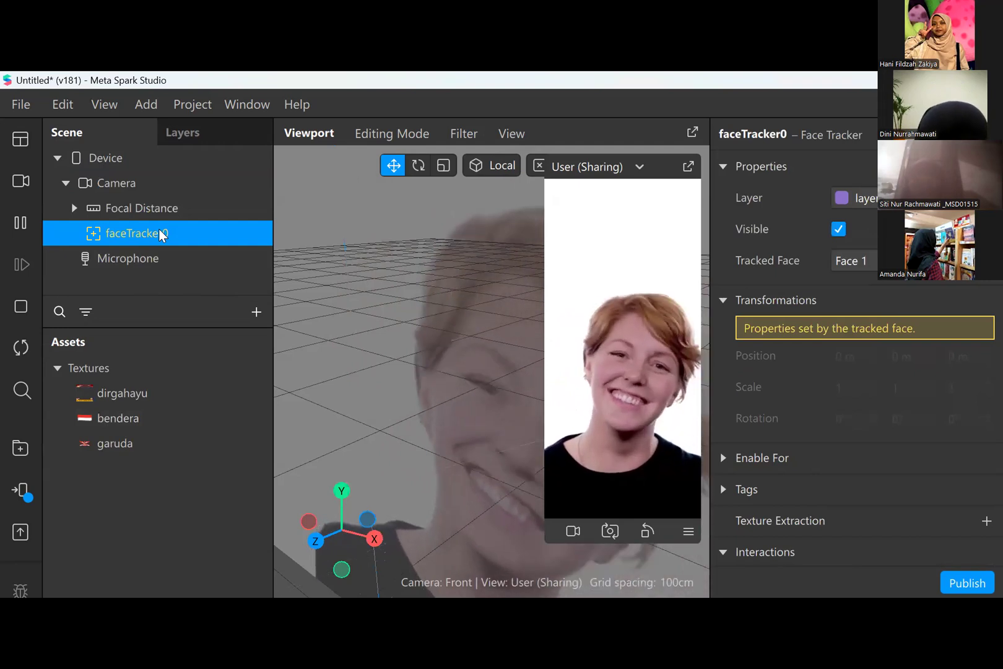
- Try a Plane Tracker as a child of the face tracker and delete it
right_click(159, 234)
mouse_move(303, 253)
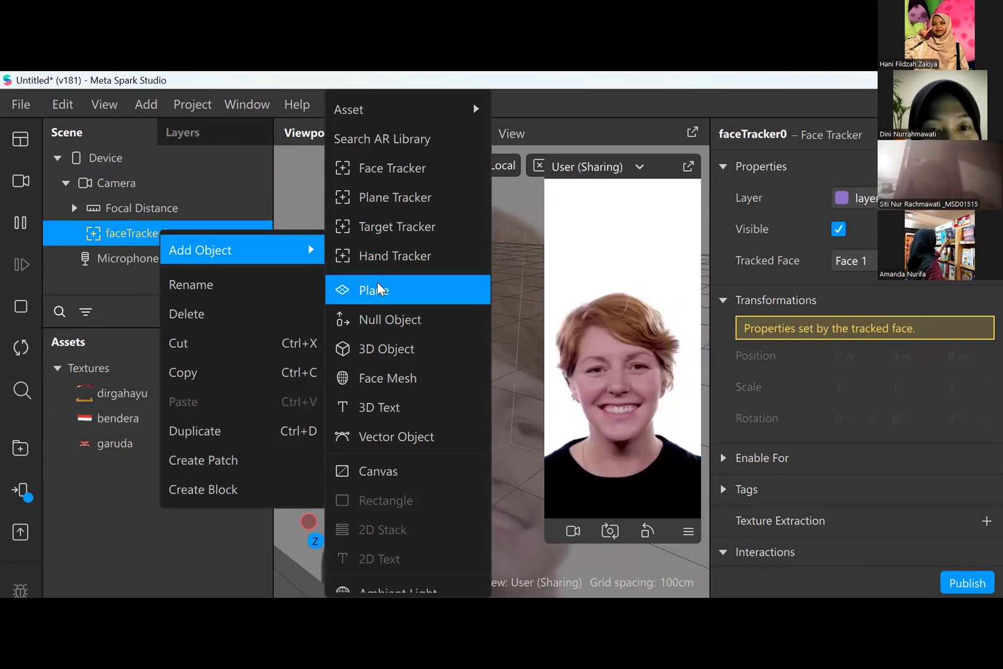
click(396, 197)
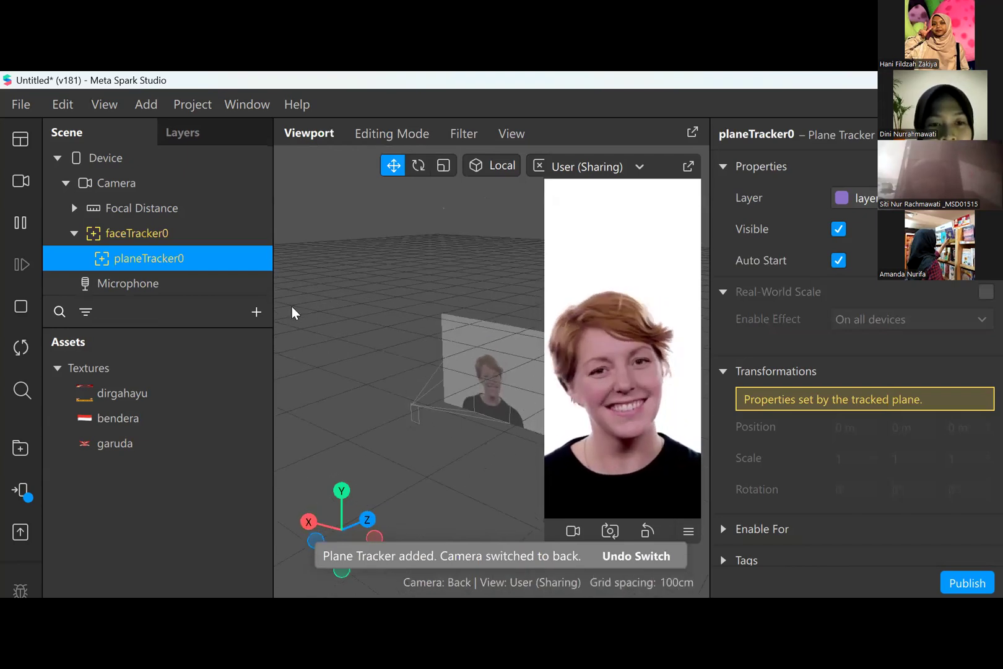
right_click(188, 252)
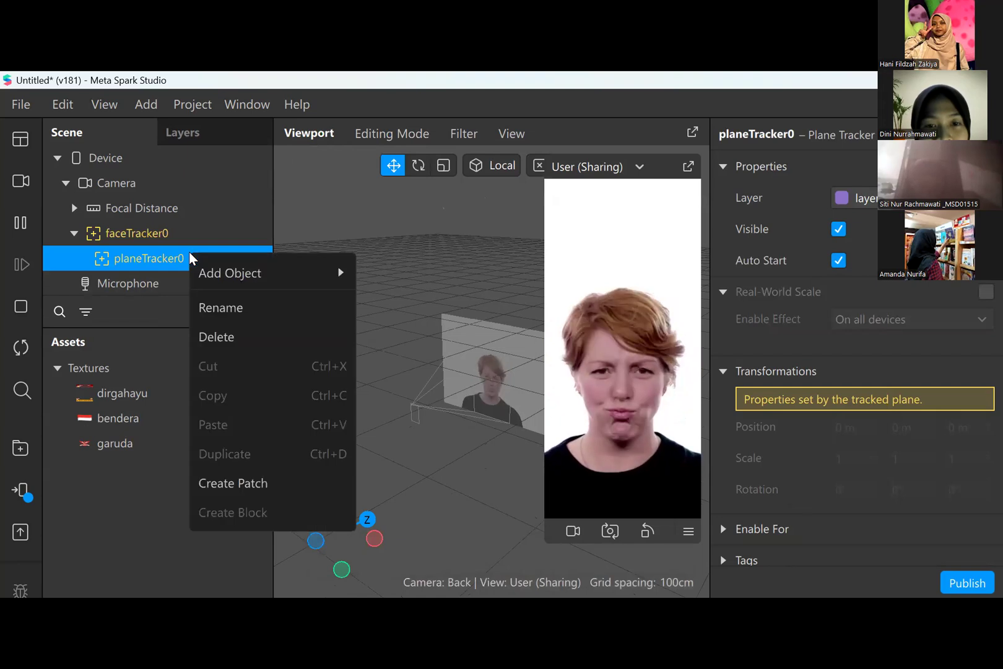
click(233, 328)
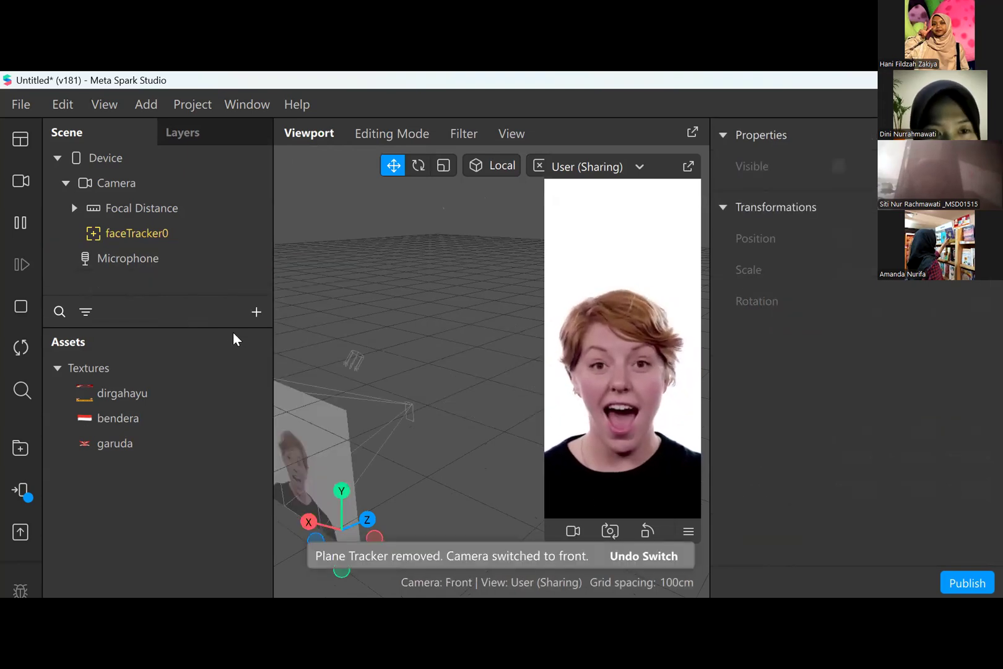
- Try nesting a Plane Tracker under the face tracker again and check the properties of both trackers
click(163, 233)
right_click(163, 232)
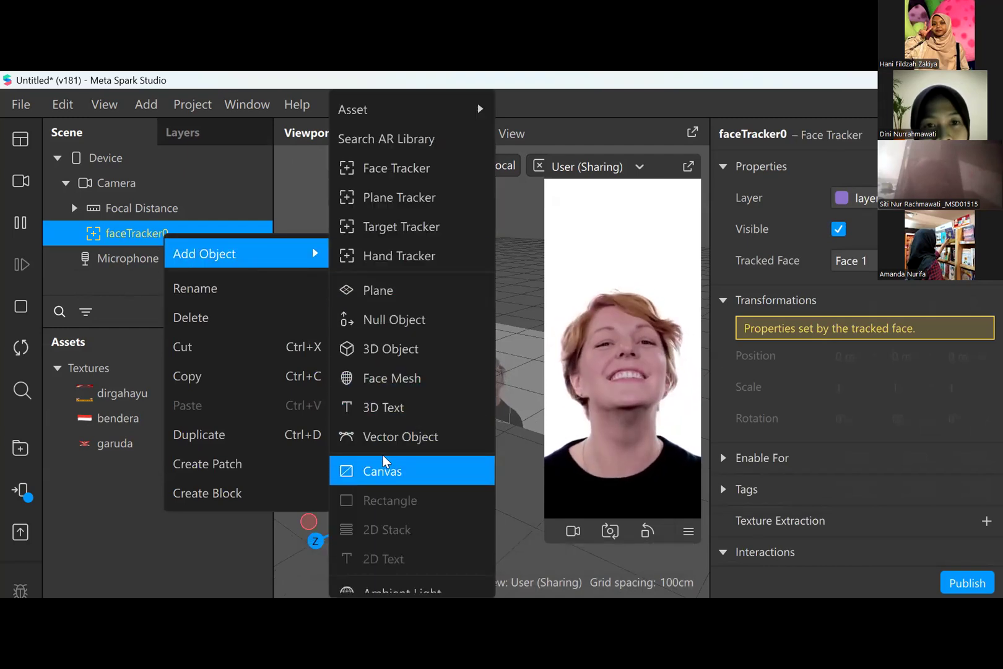
click(401, 199)
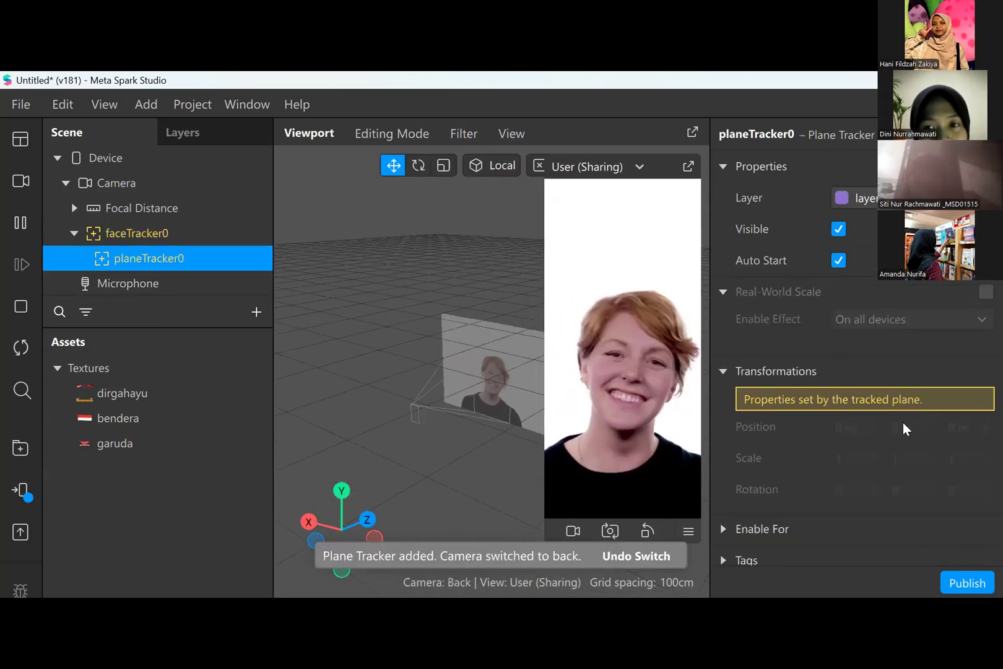
scroll(905, 427, down, 2)
scroll(880, 470, up, 2)
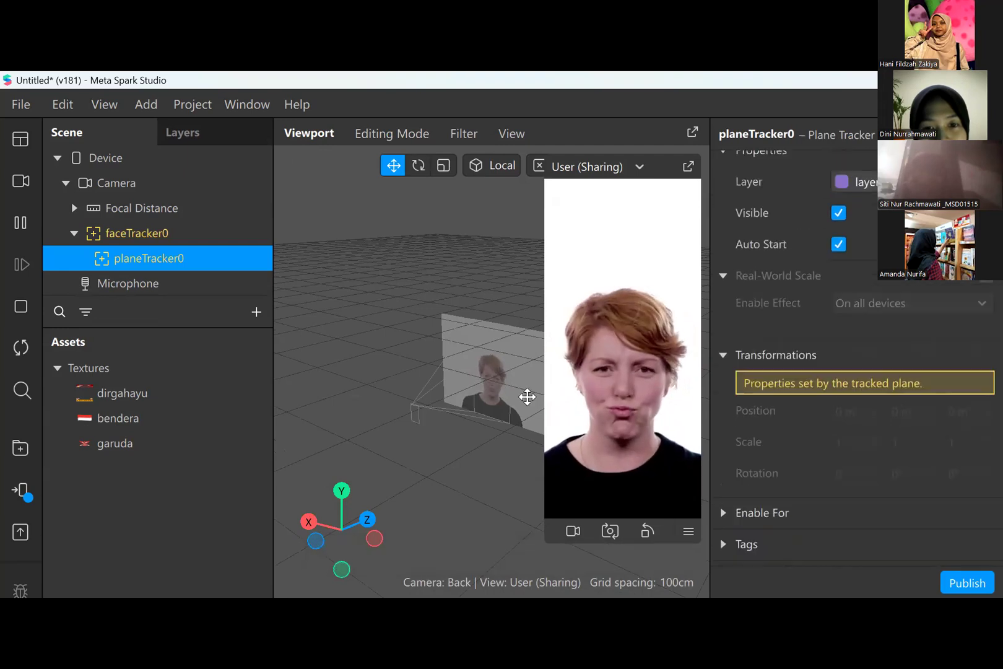
click(130, 236)
scroll(919, 348, down, 2)
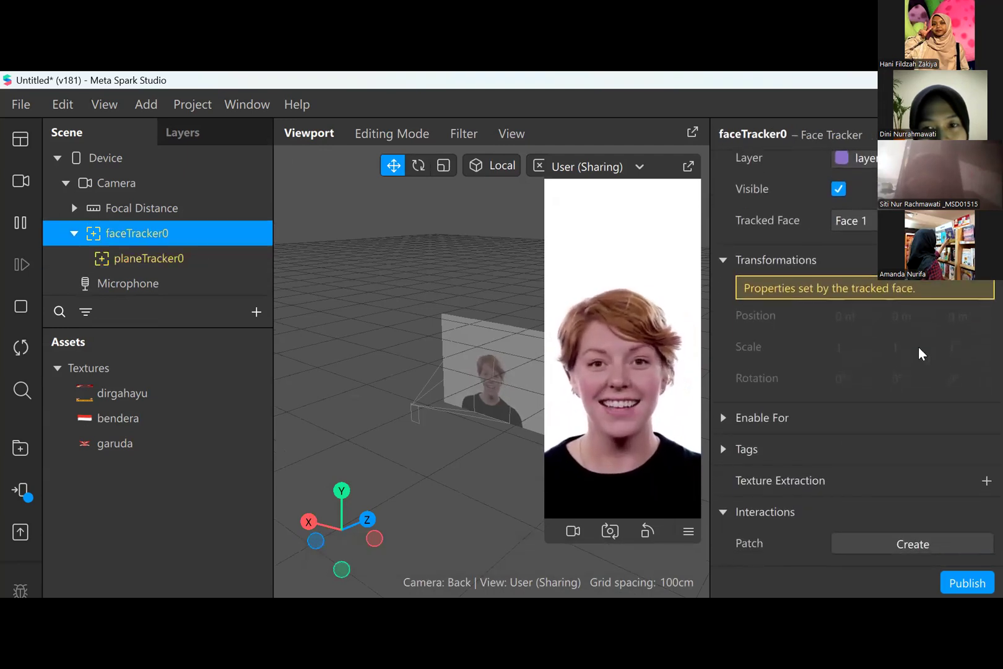
click(166, 257)
click(256, 312)
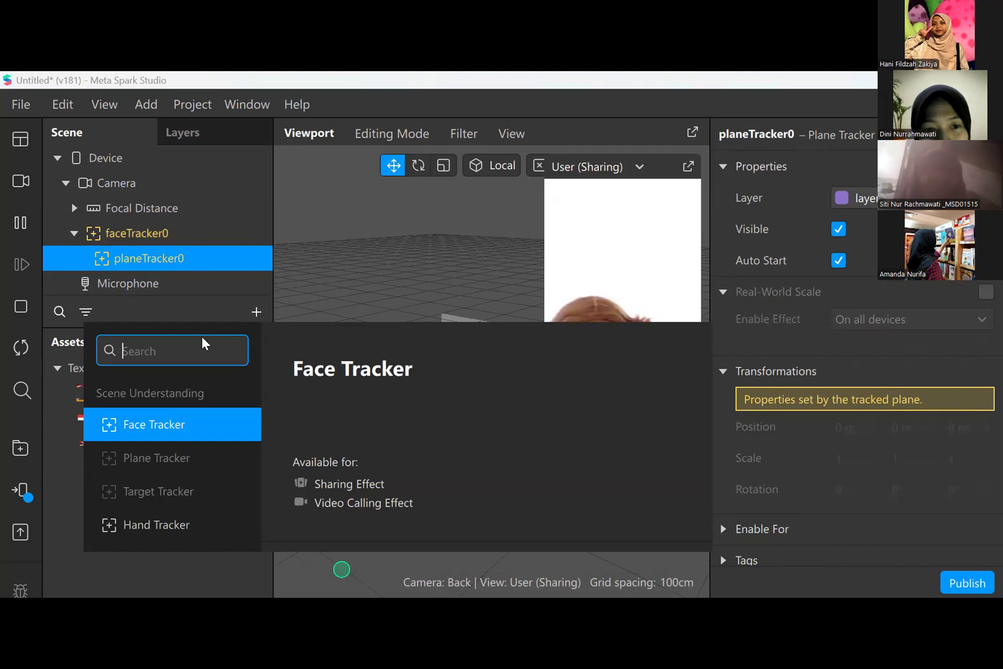
text(mate)
key(BackSpace)
key(BackSpace)
key(BackSpace)
key(BackSpace)
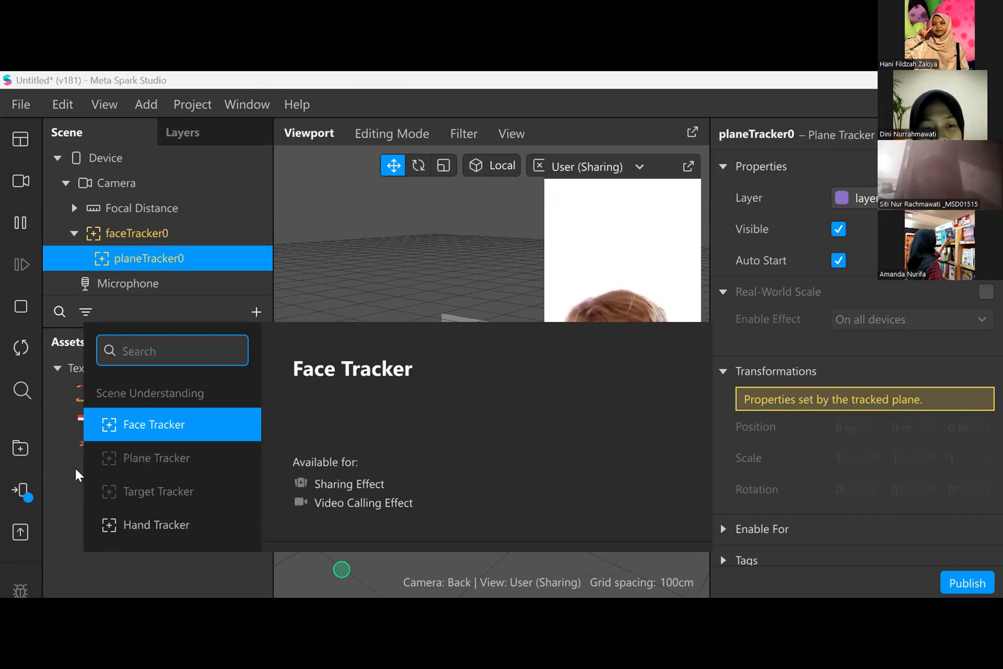
text(rec)
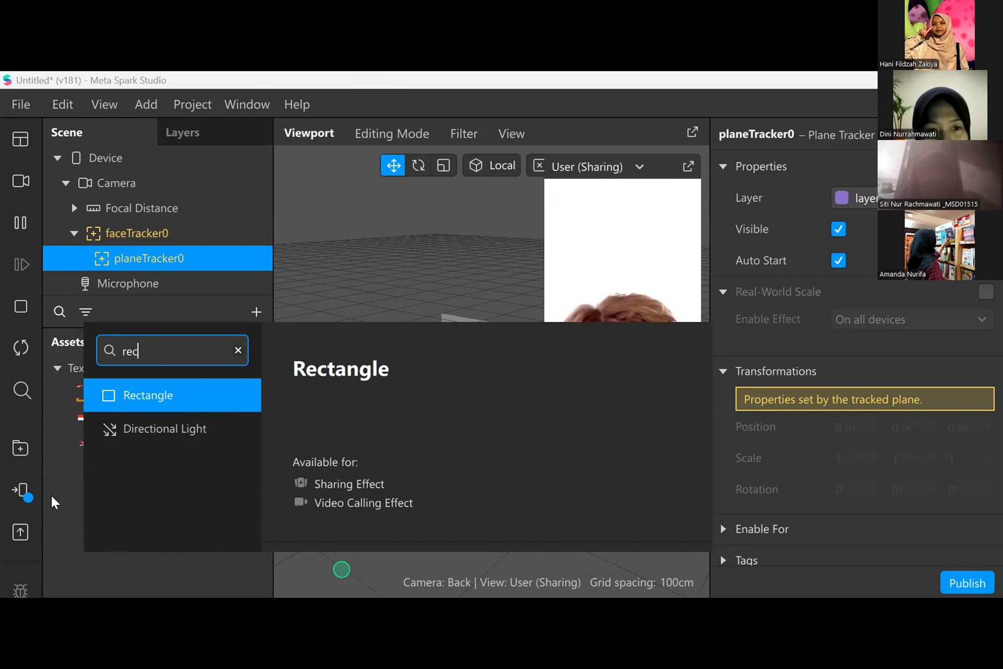
key(BackSpace)
key(BackSpace)
key(BackSpace)
click(69, 445)
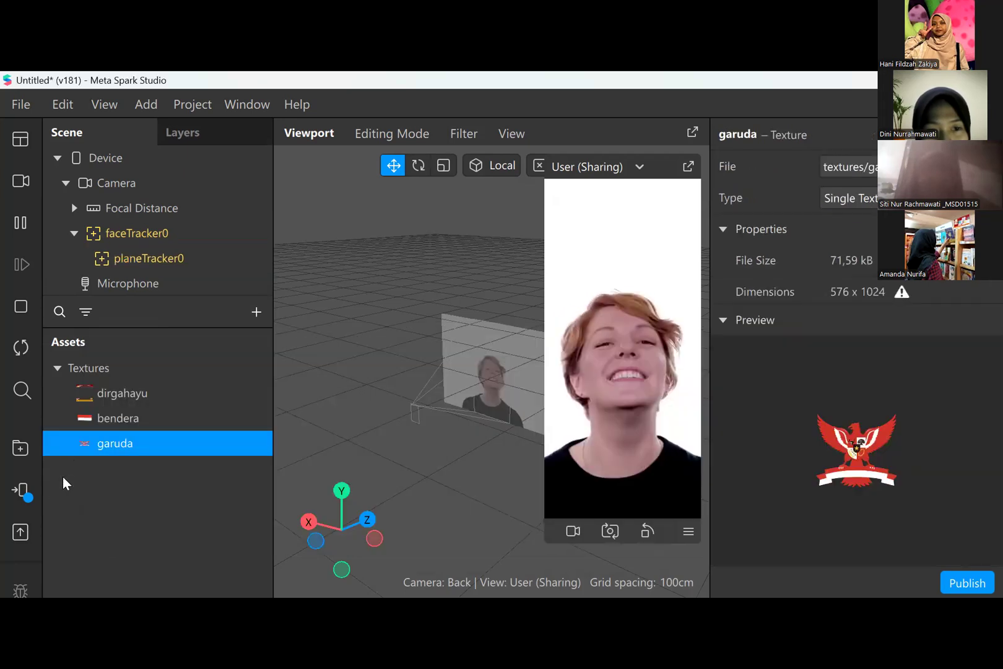
- Examine the dirgahayu texture and the properties of the plane tracker and face tracker, including the plane tracker's Enable For options
click(62, 477)
double_click(121, 396)
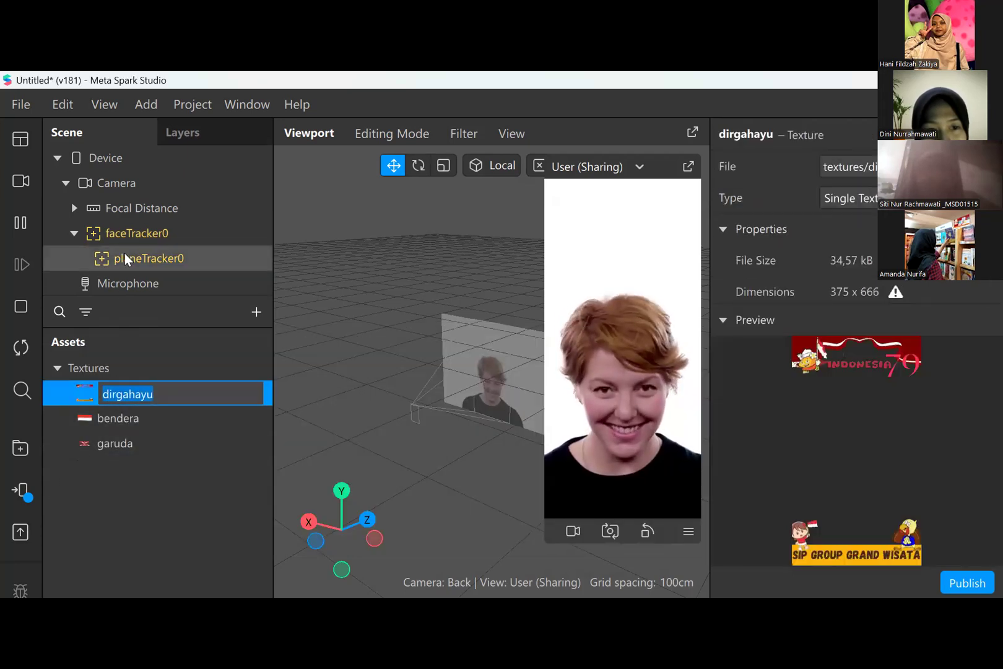
click(124, 253)
scroll(968, 338, down, 2)
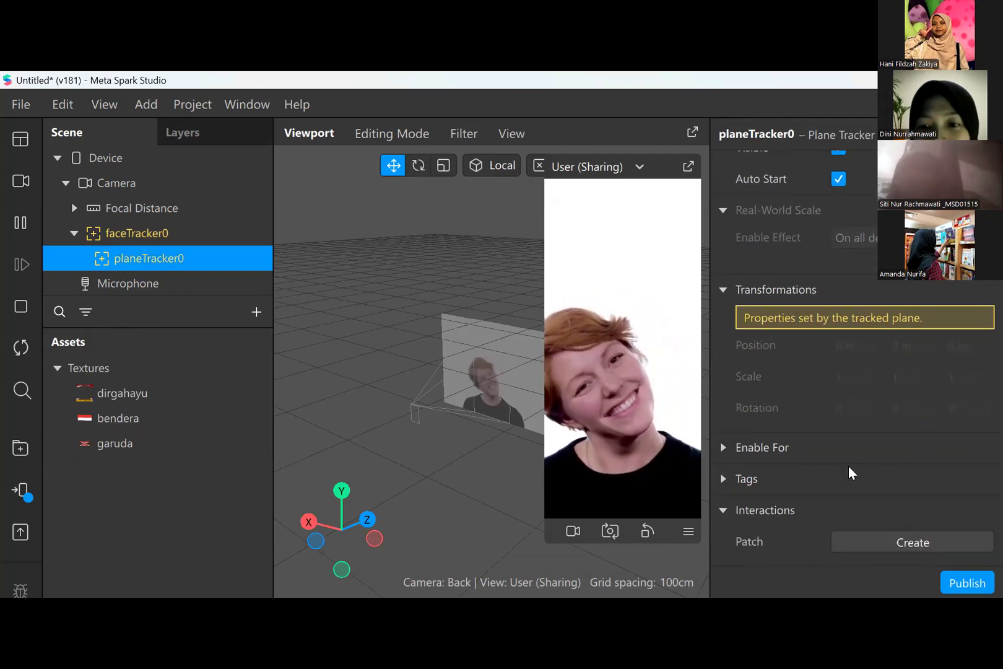
click(722, 448)
scroll(762, 462, down, 2)
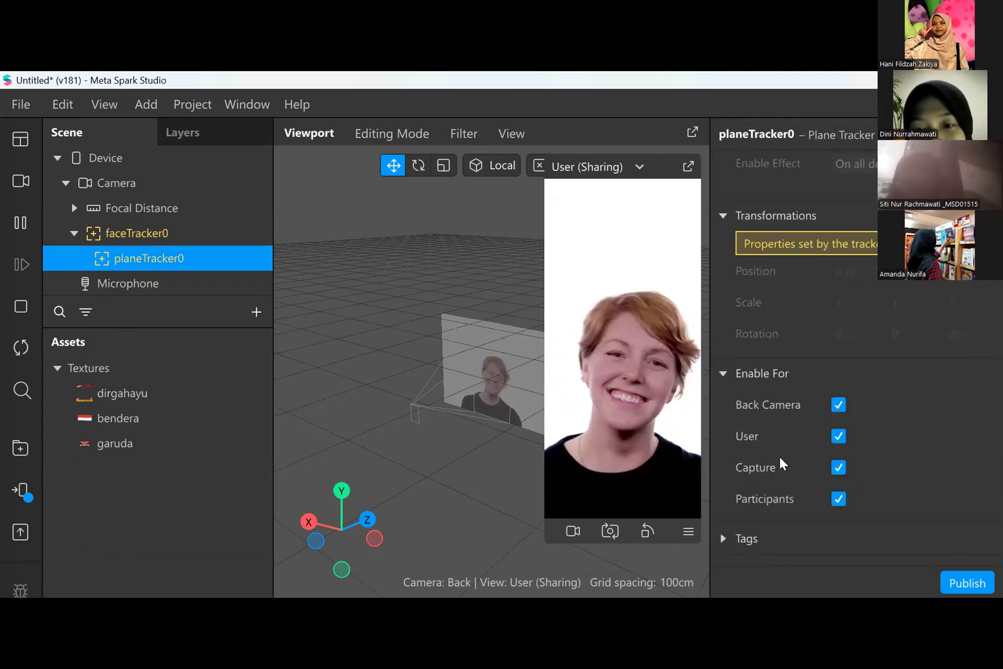
click(147, 225)
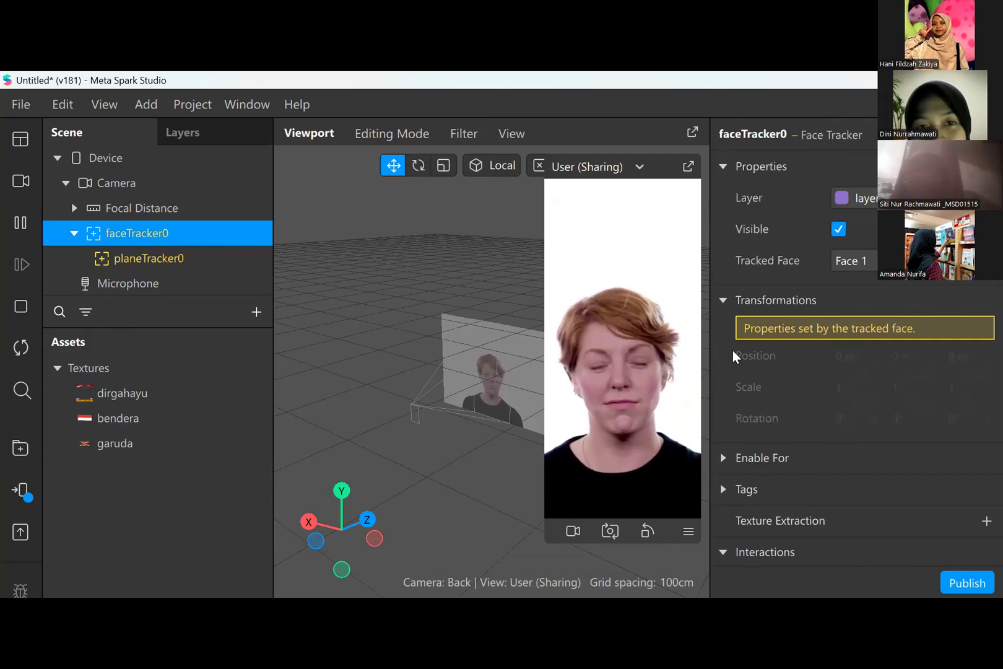
scroll(799, 354, down, 1)
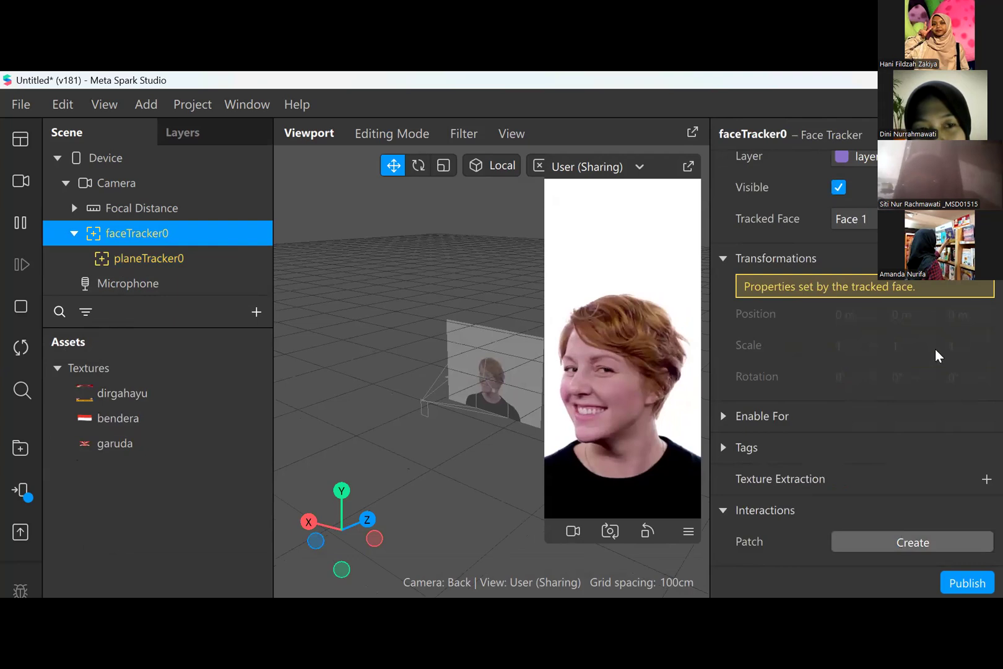
scroll(890, 351, up, 1)
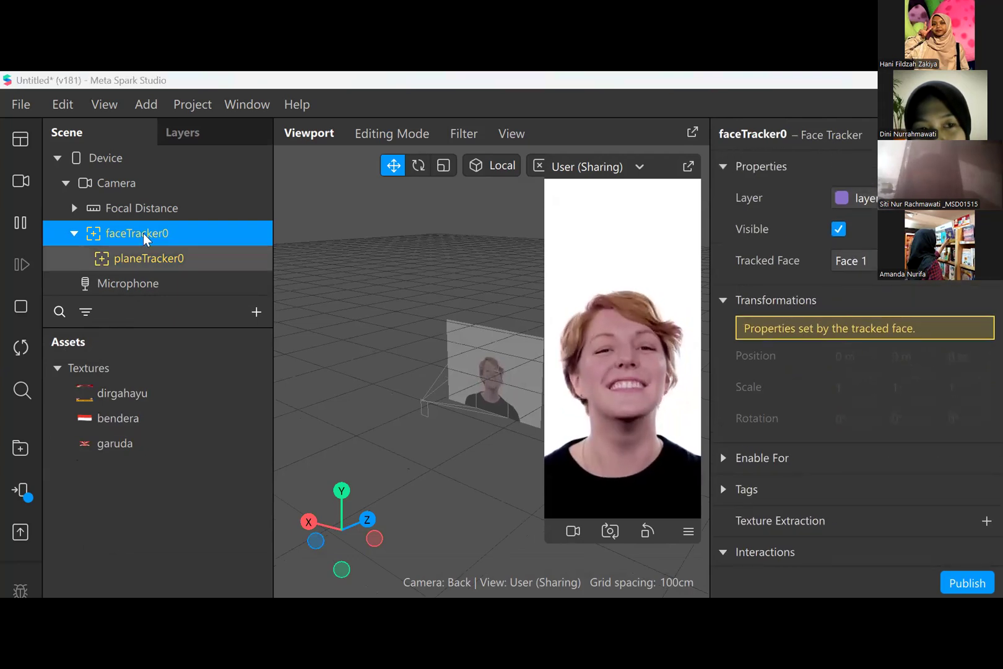
click(145, 259)
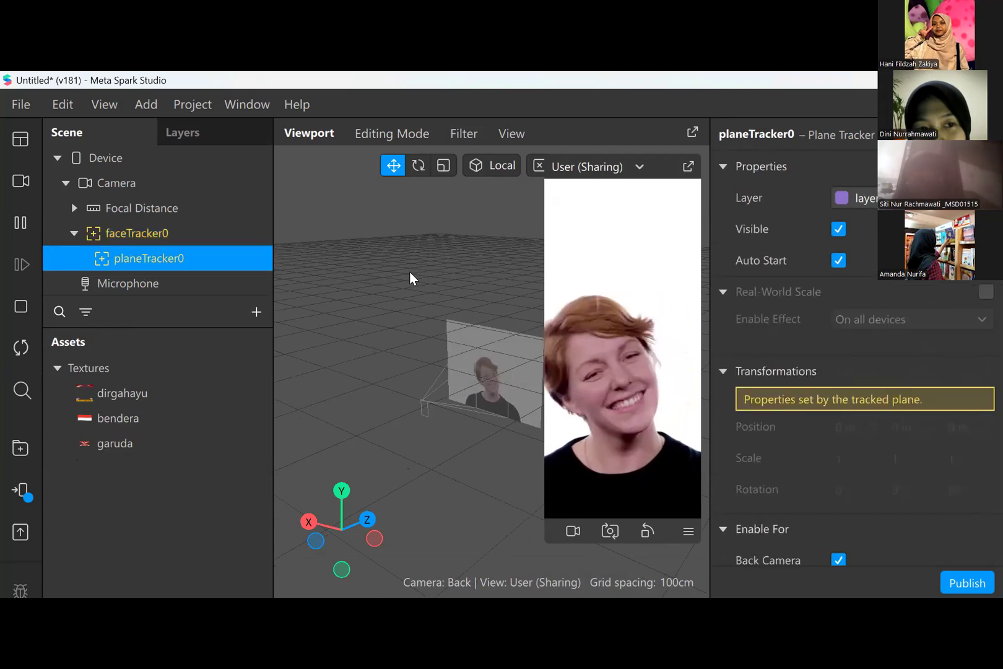
scroll(950, 380, down, 5)
scroll(945, 374, up, 5)
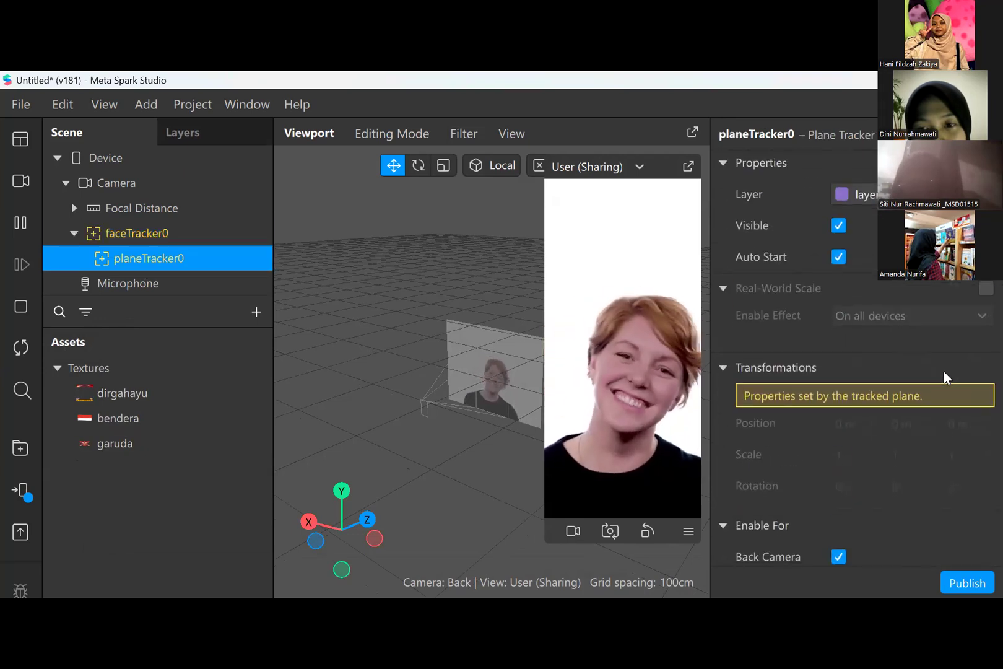
- Delete the plane tracker nested under the face tracker
click(855, 198)
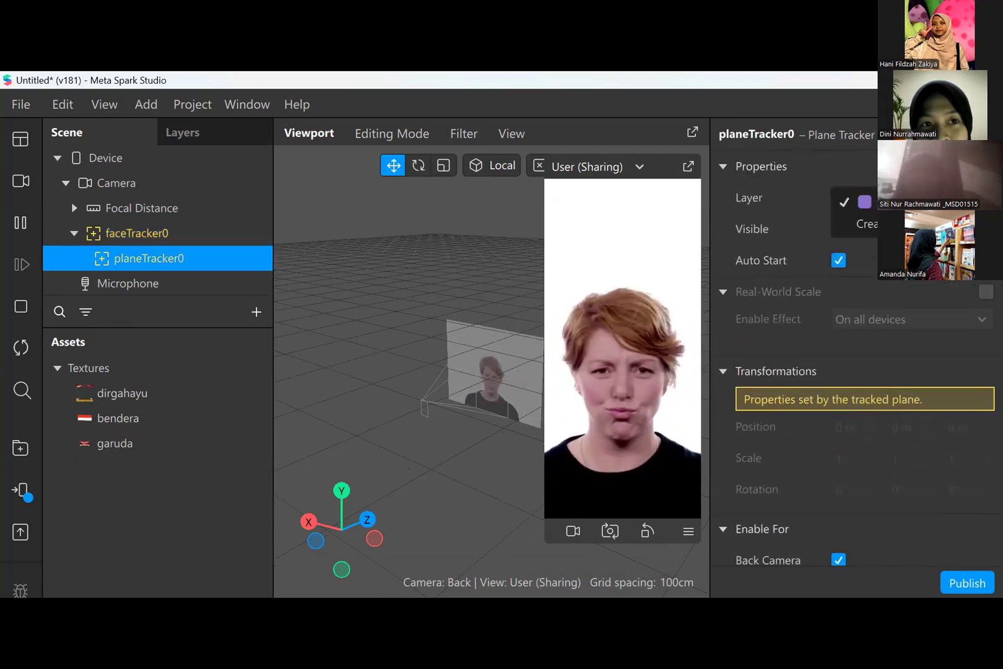
click(100, 259)
right_click(140, 258)
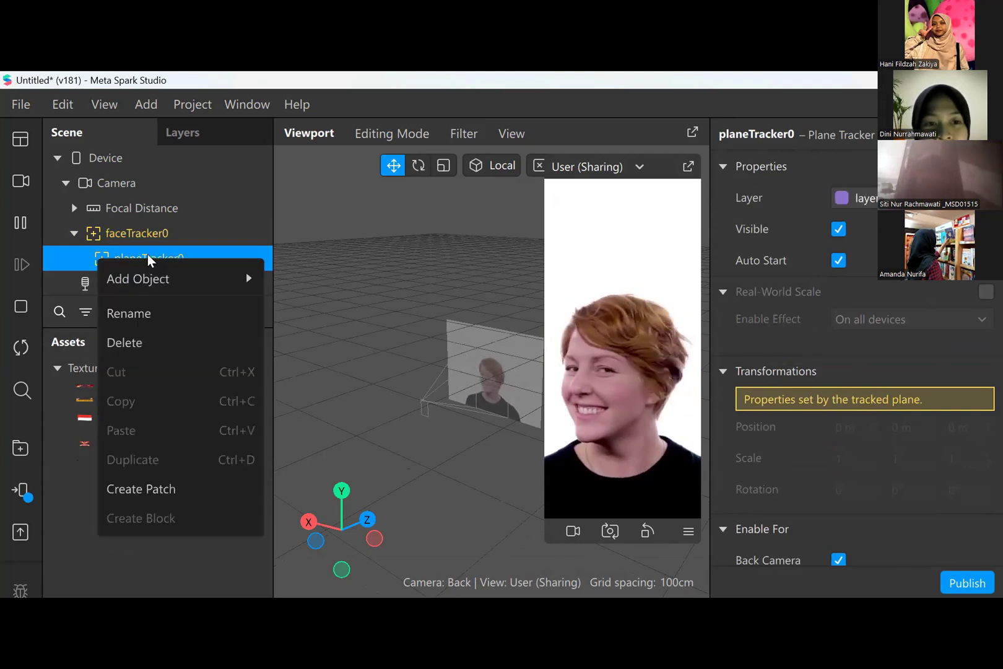
mouse_move(146, 286)
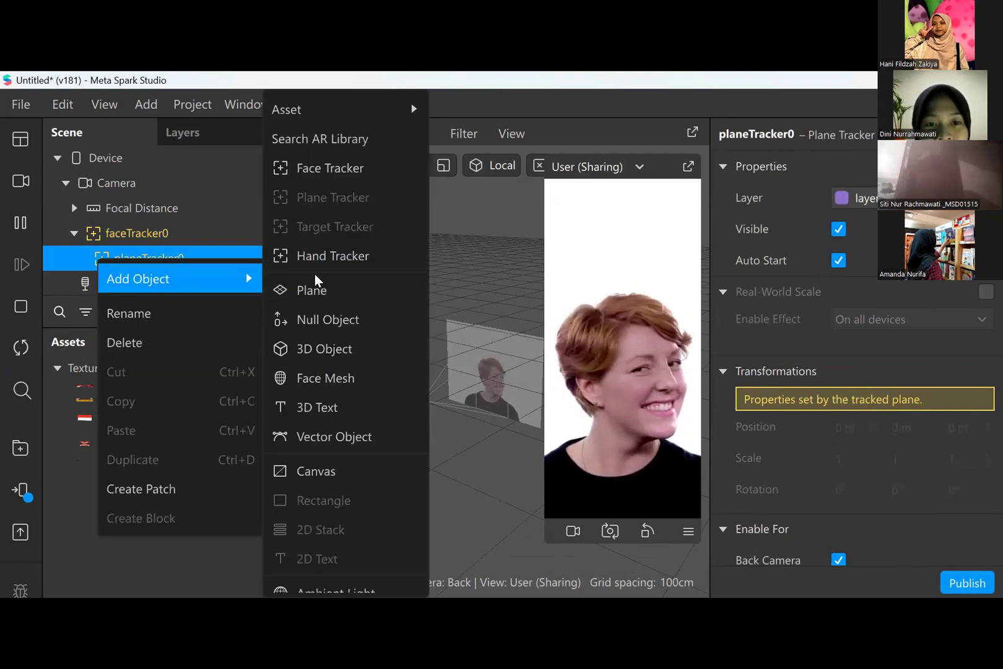
click(48, 259)
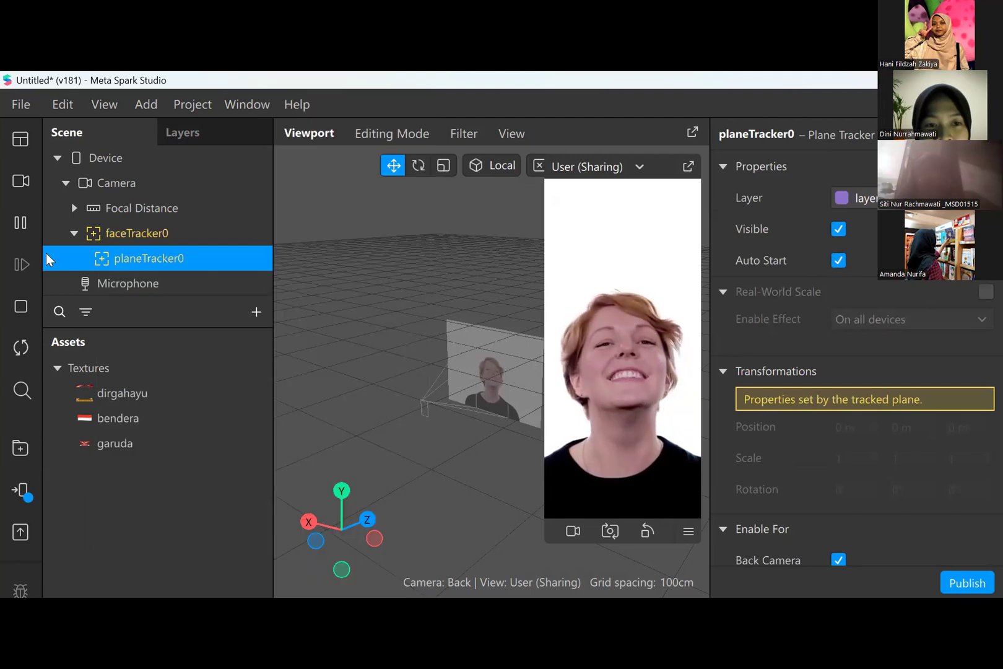
right_click(106, 257)
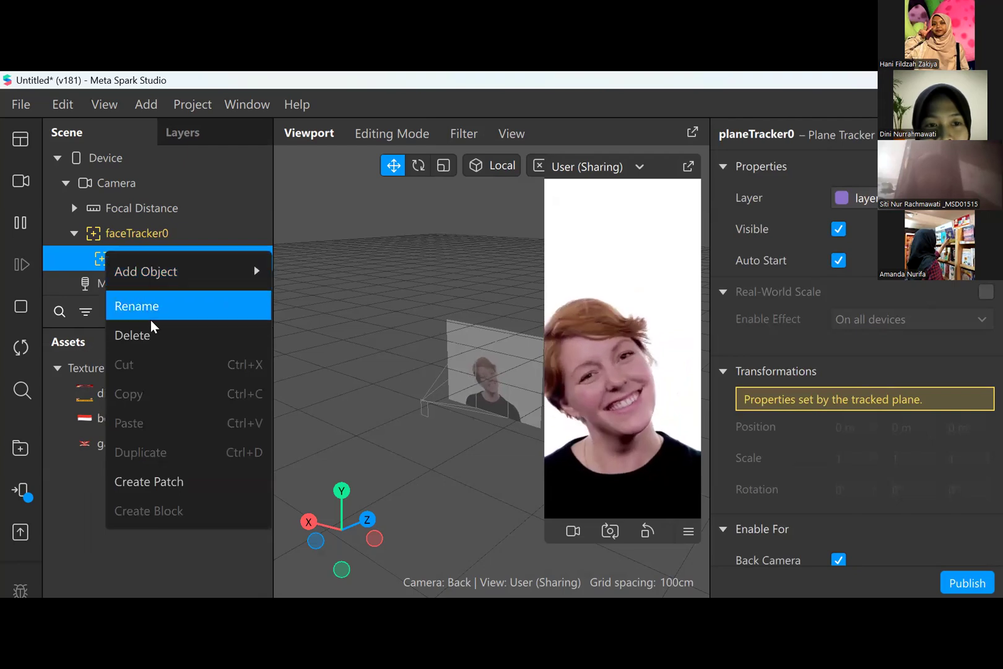
click(142, 334)
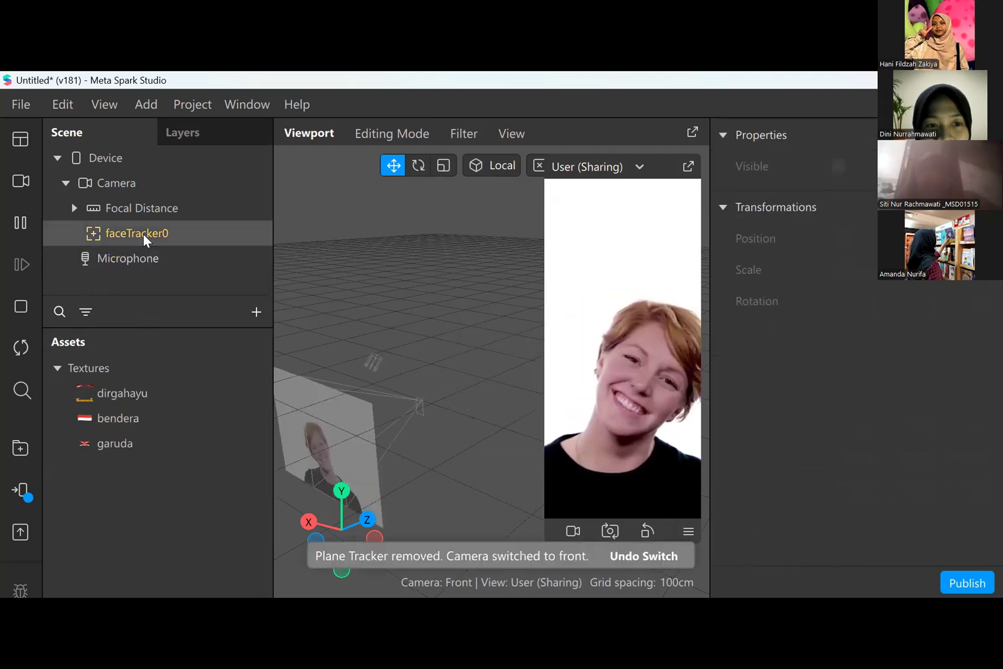
- Add a Plane object as a child of the face tracker, finding it by searching for "plane"
click(144, 234)
right_click(143, 234)
mouse_move(198, 254)
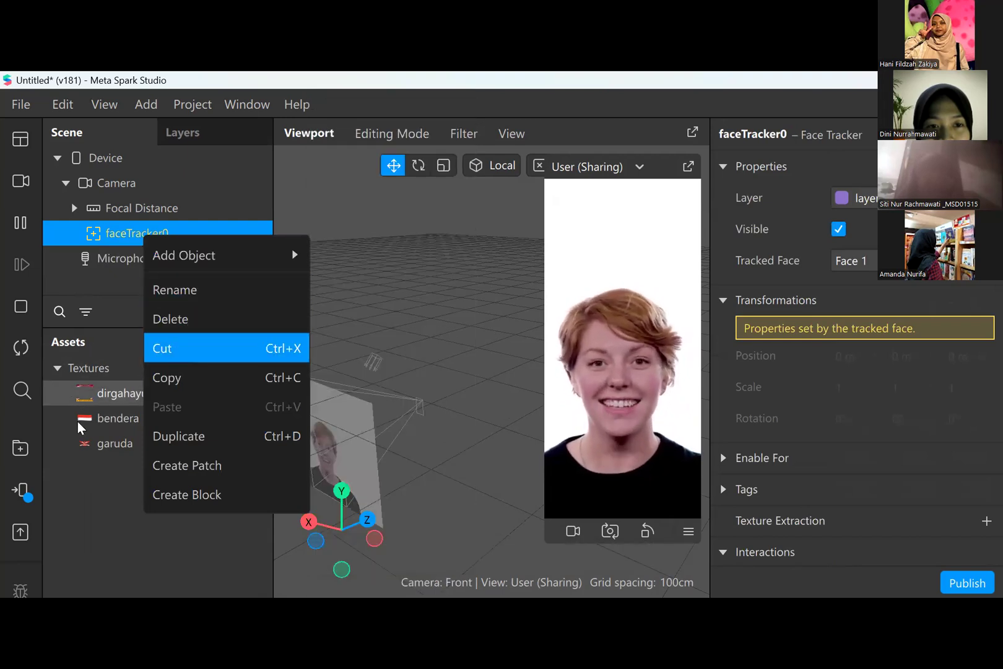
click(71, 448)
click(59, 310)
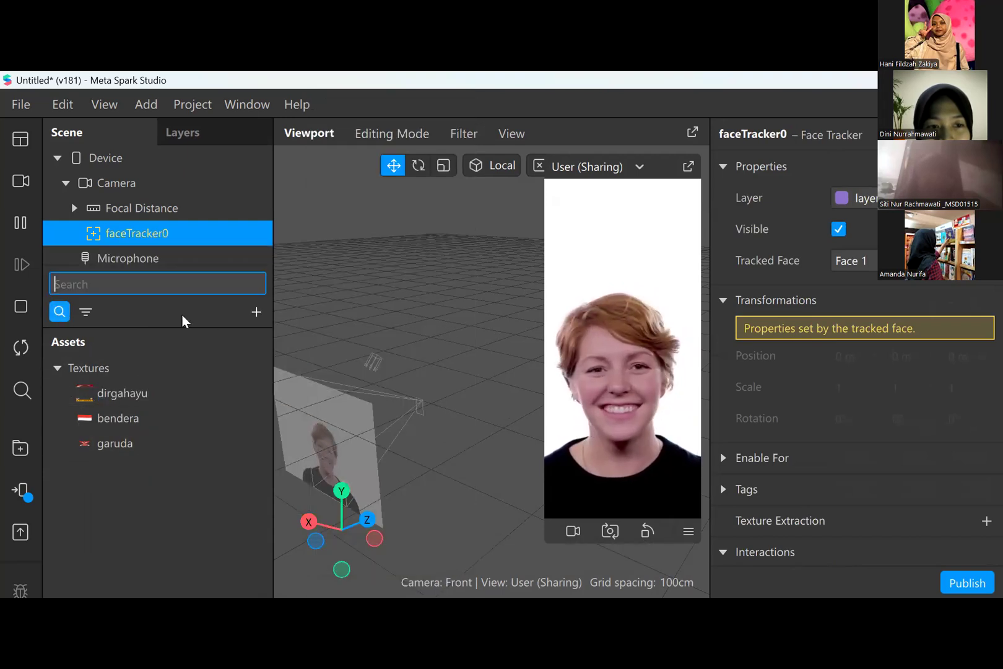
click(261, 310)
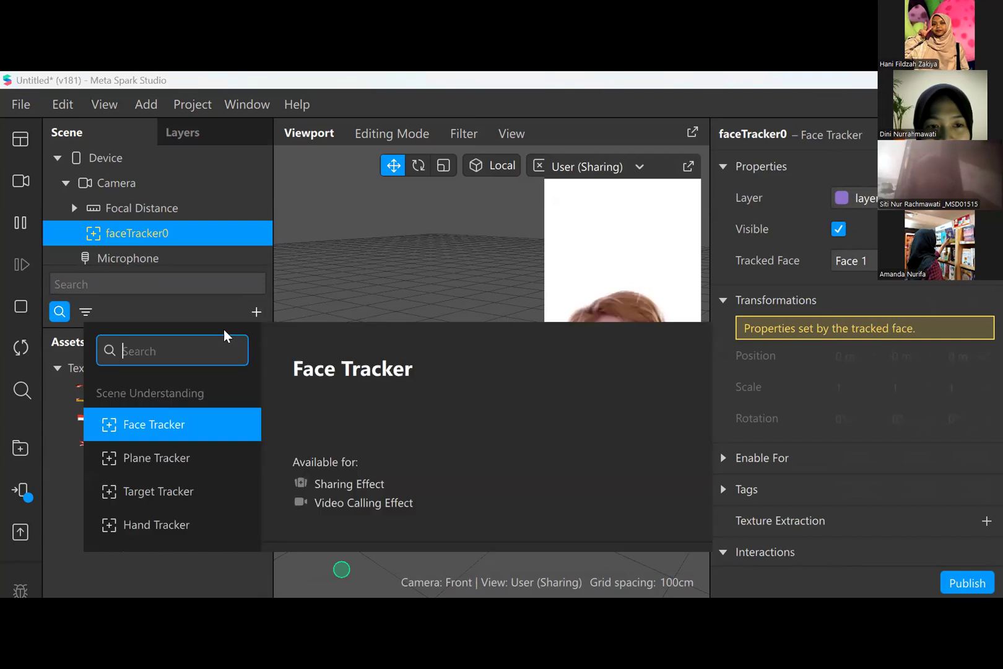
text(plane)
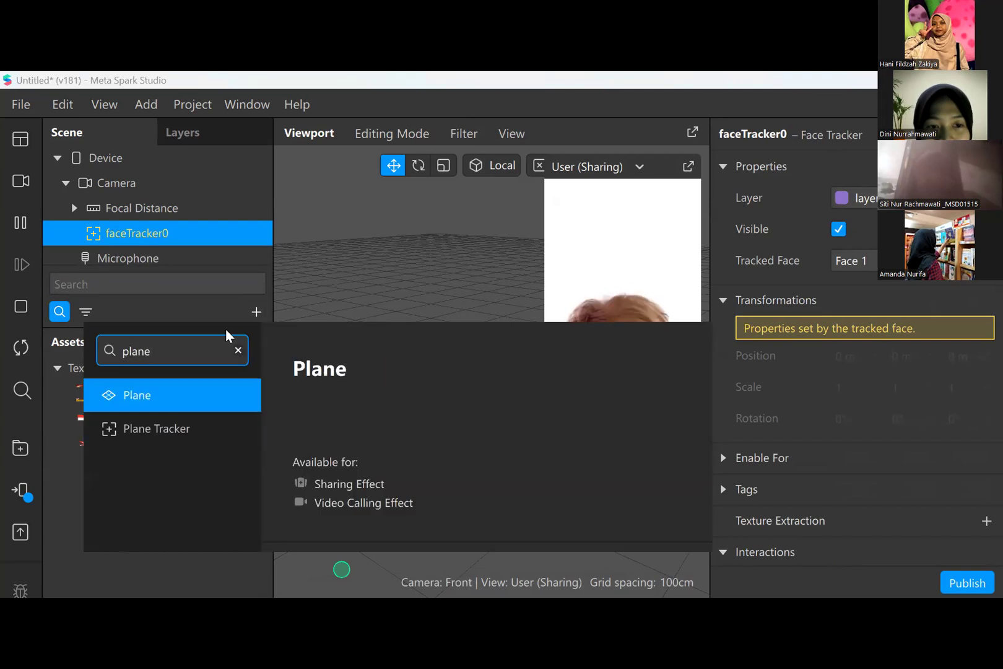
key(Return)
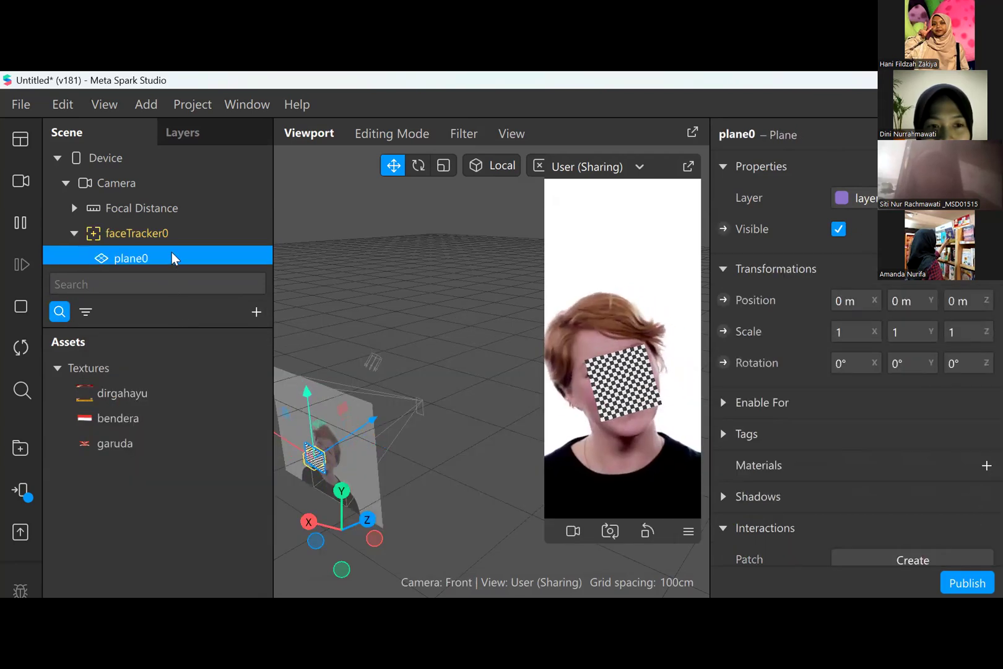
scroll(171, 253, down, 1)
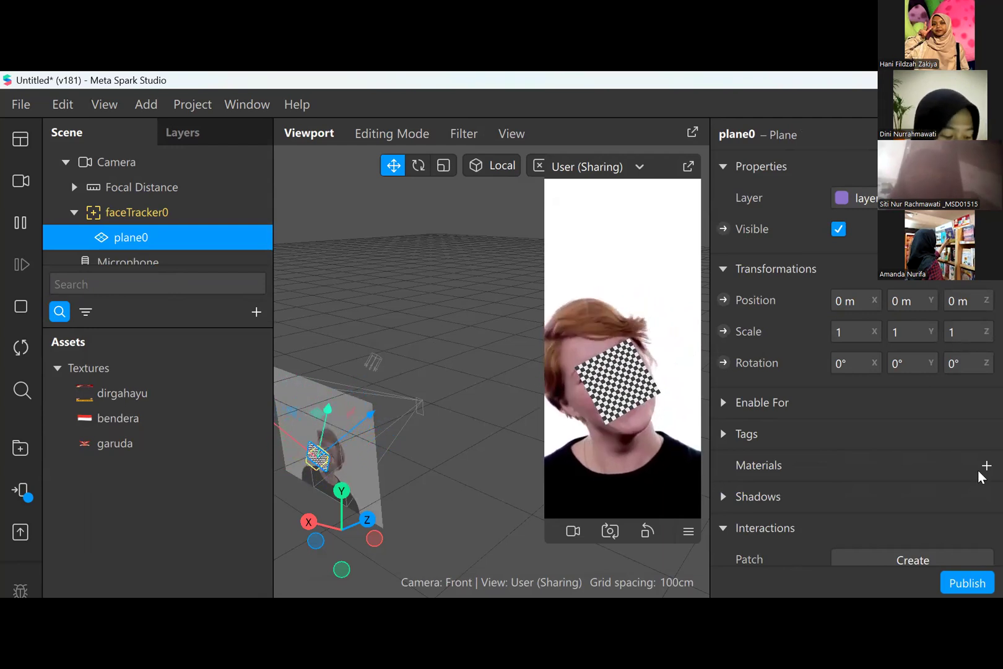
- Add a new material to the plane and set the material's diffuse texture to bendera
scroll(980, 472, down, 1)
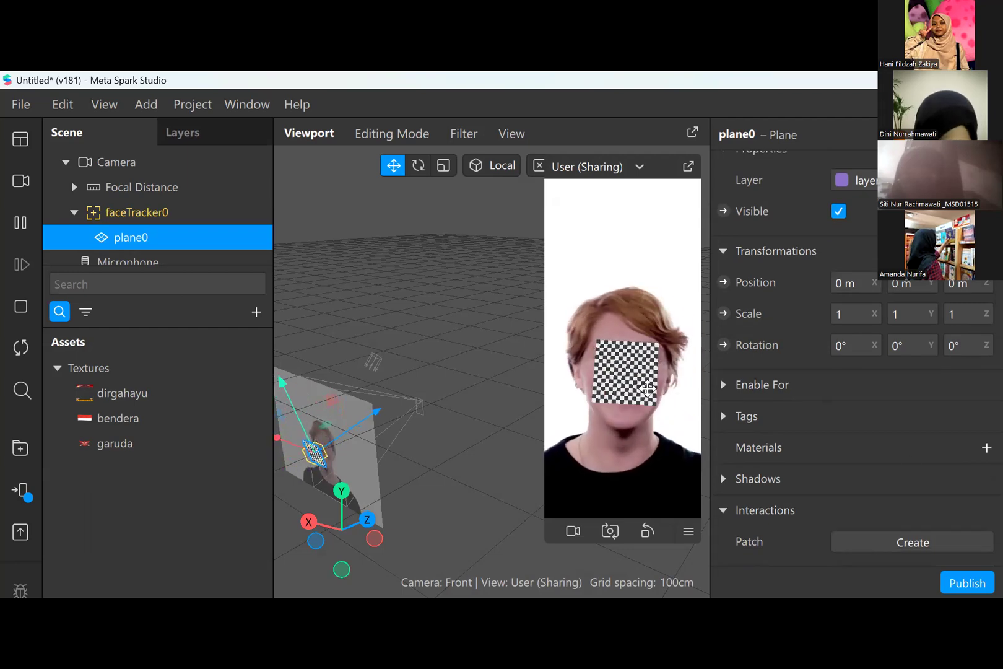
click(985, 447)
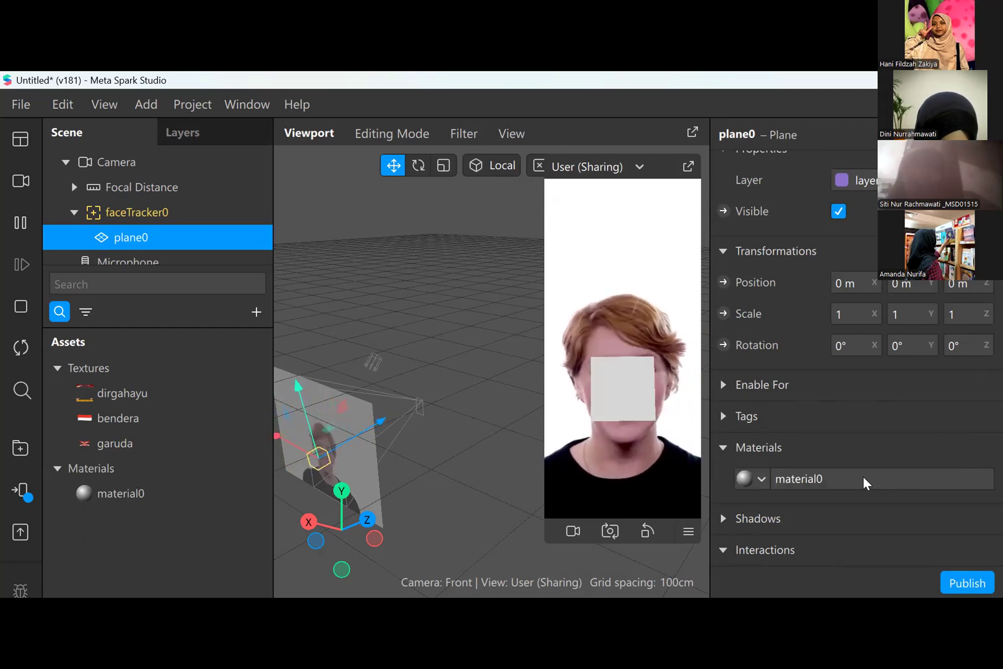
click(144, 489)
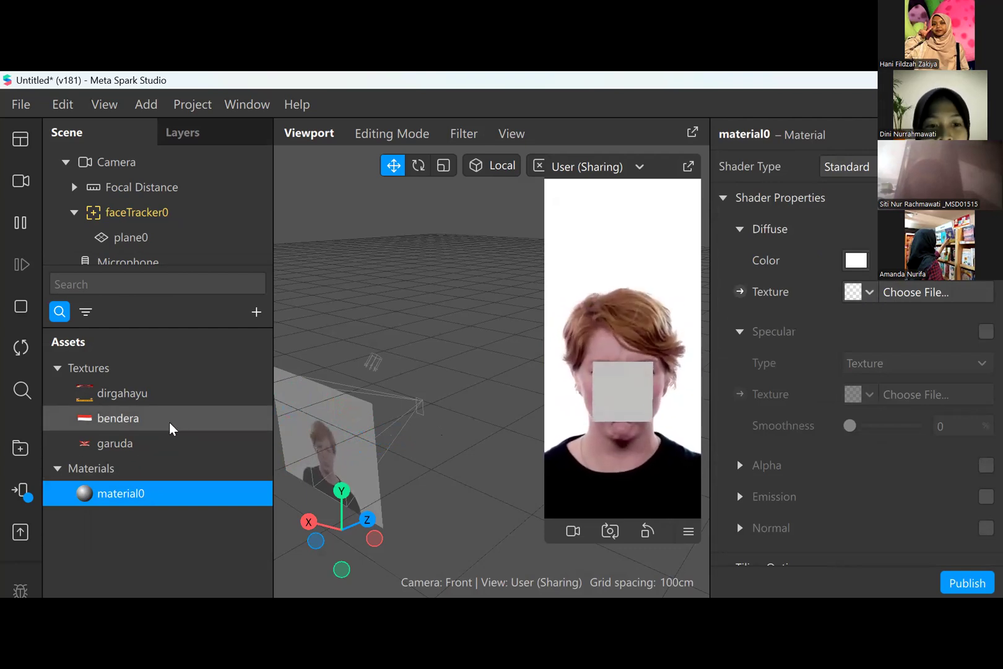
click(870, 291)
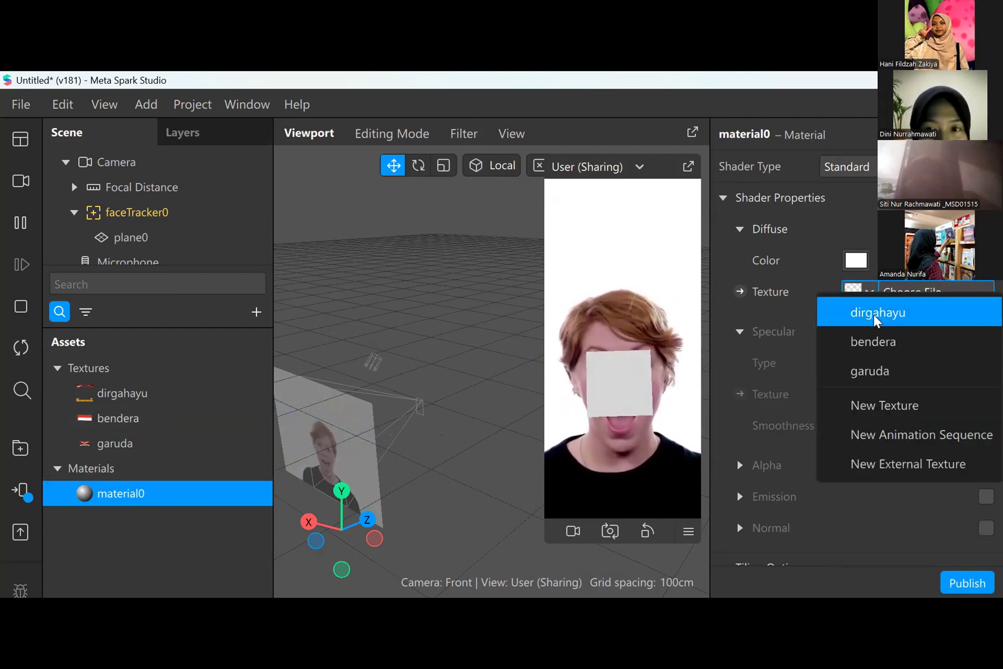
click(877, 349)
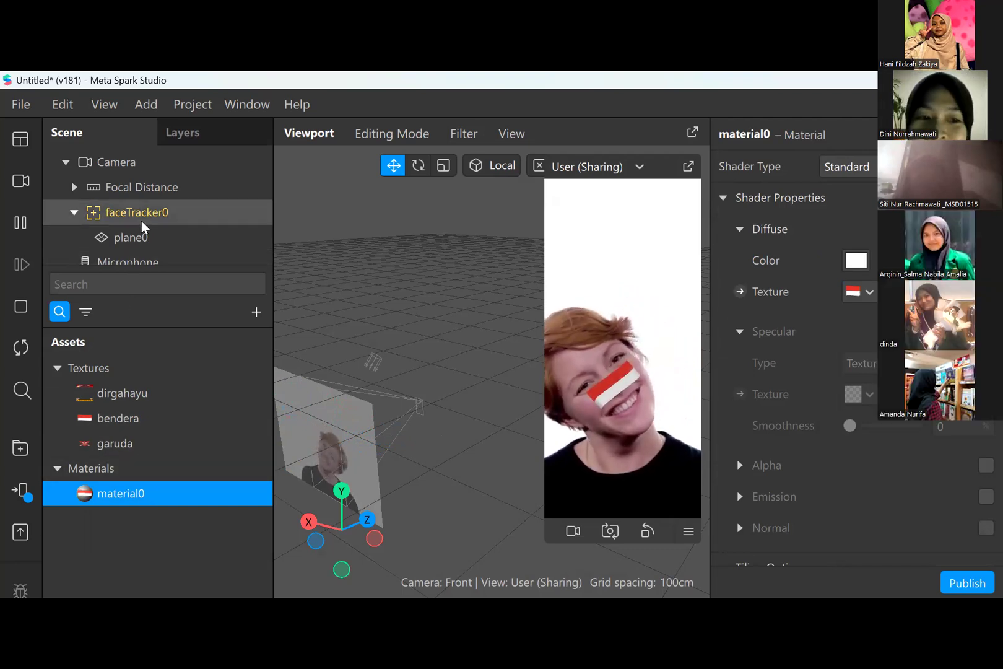
- Examine the bendera texture, the plane's material and the face tracker's properties
scroll(143, 224, down, 1)
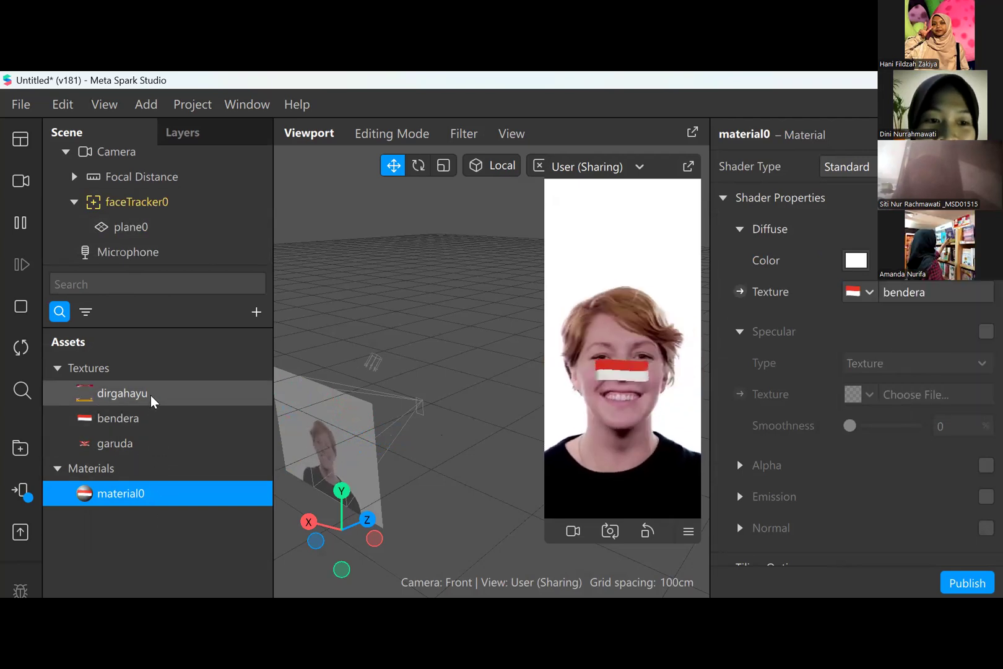
double_click(147, 419)
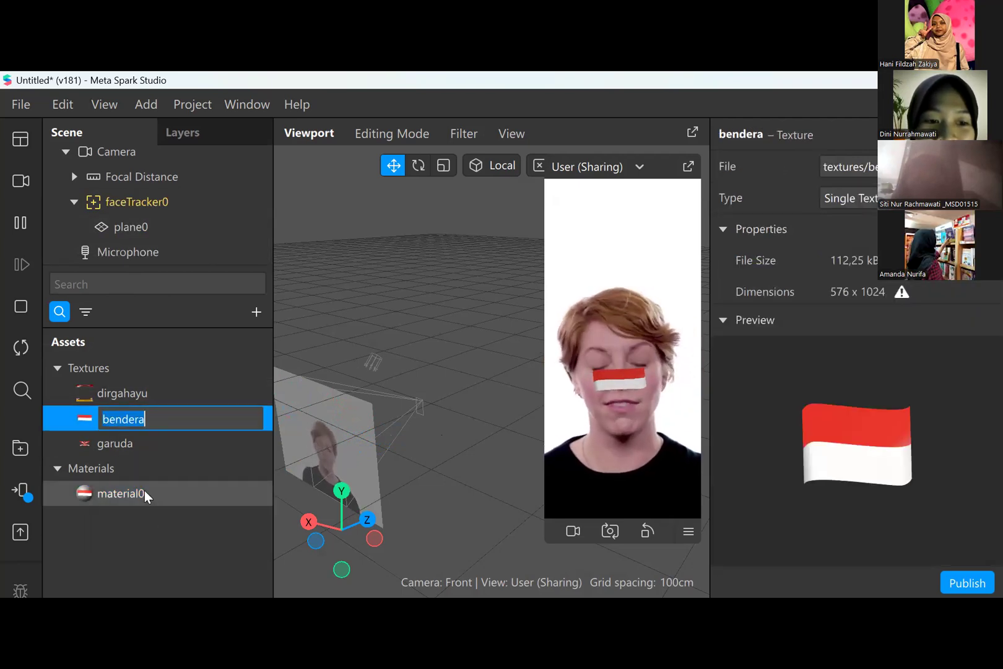
click(164, 497)
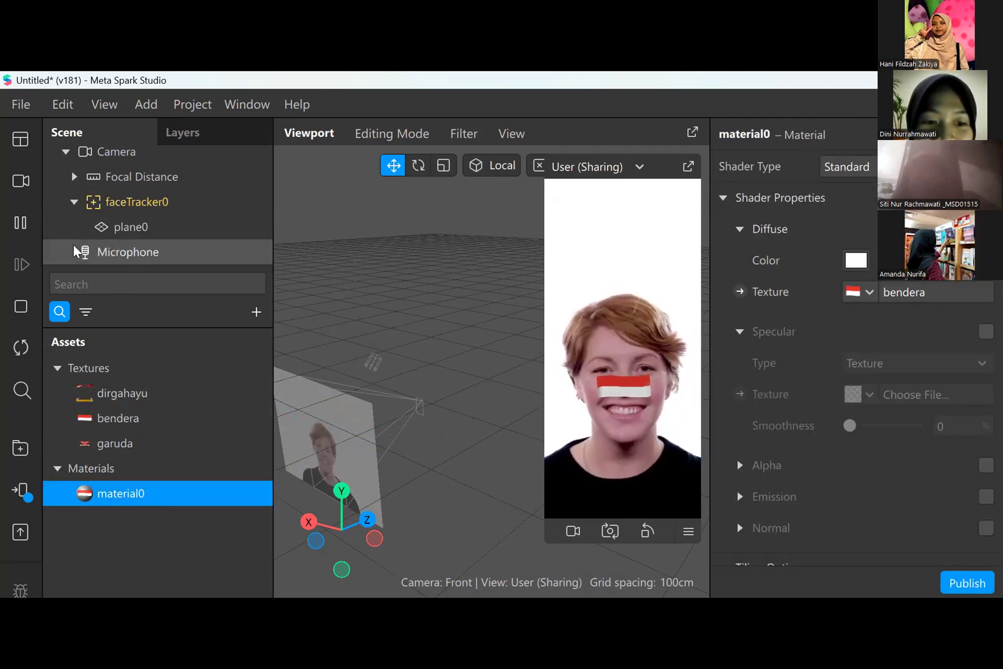
scroll(112, 241, up, 1)
click(165, 231)
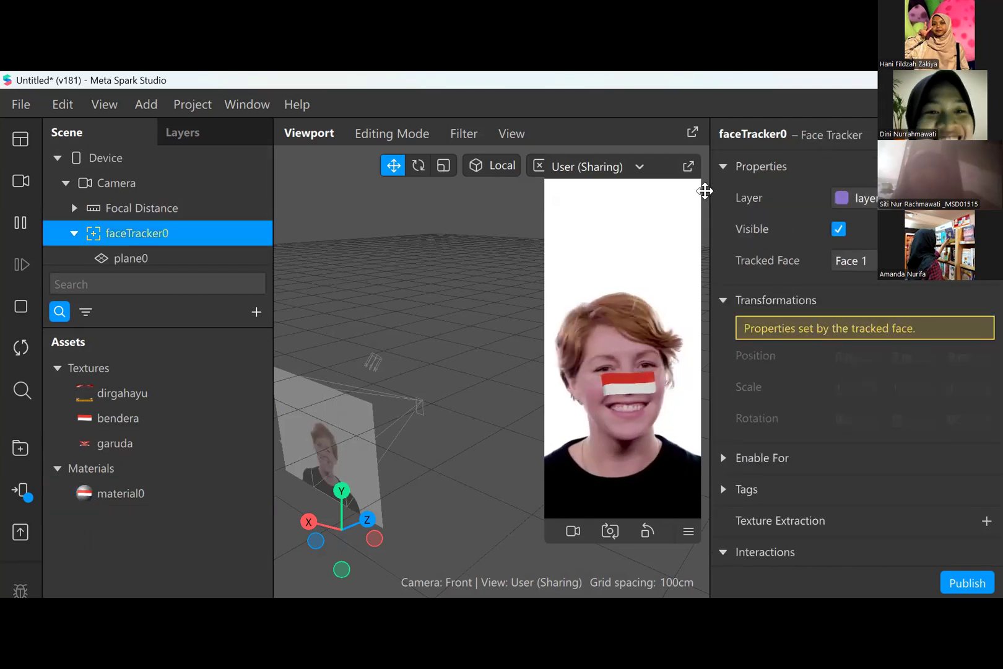
scroll(891, 396, down, 1)
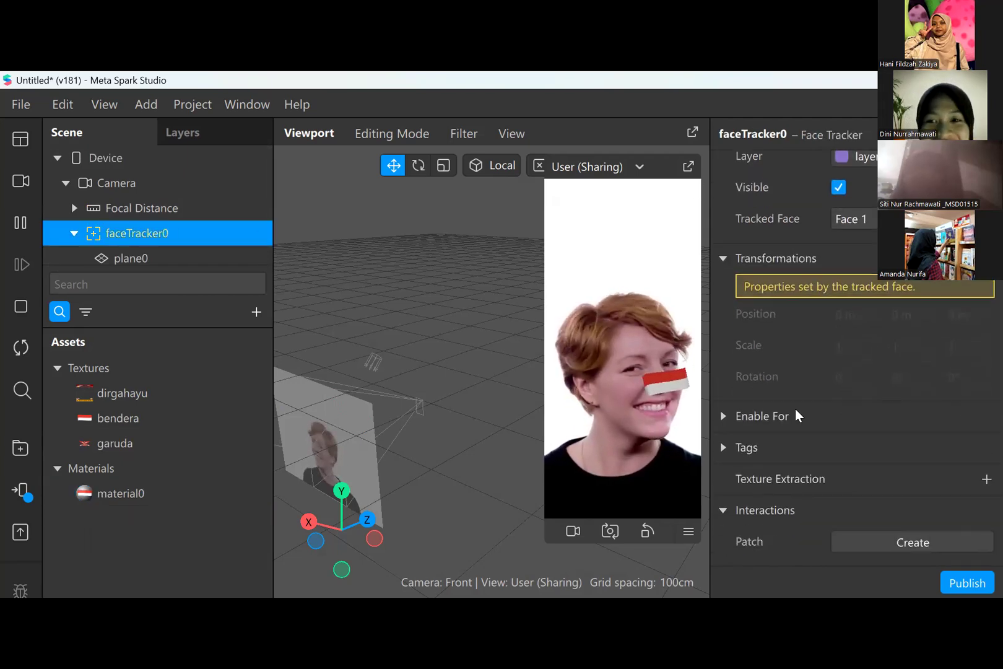
- Set the X scale of the plane under the face tracker to 0,5
click(161, 250)
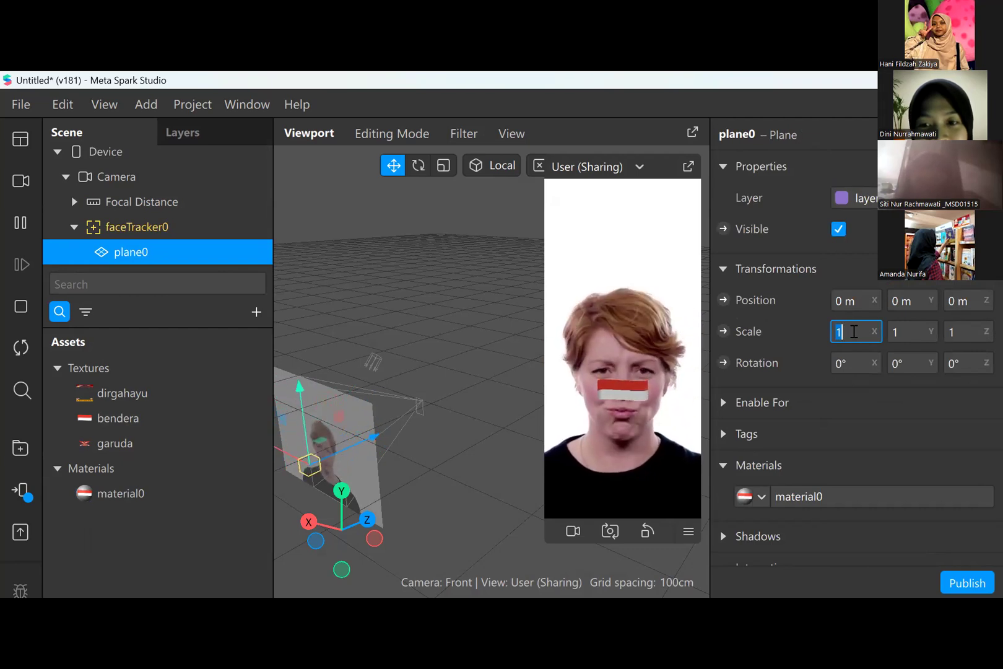
key(Return)
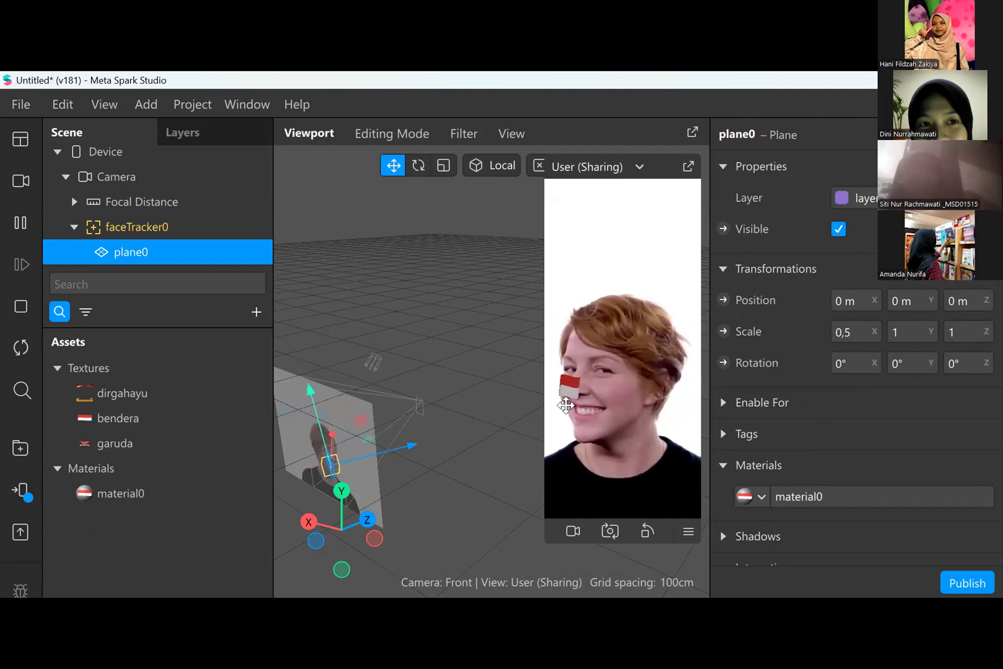
- Try X positions of 0,13 m, 0,03 m and 0,07 m for the flag plane
click(900, 302)
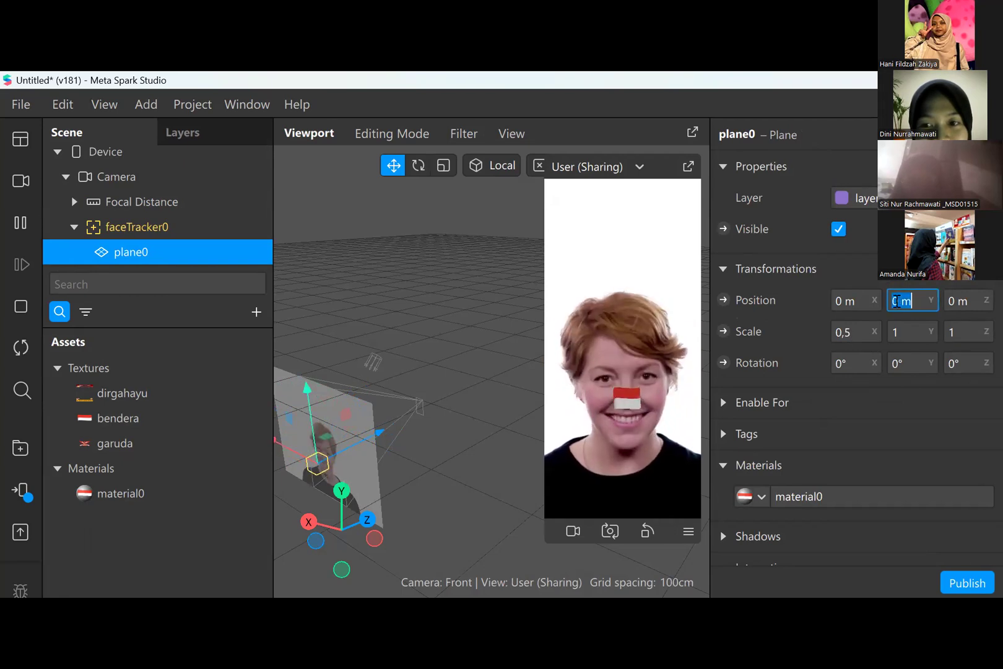
click(840, 302)
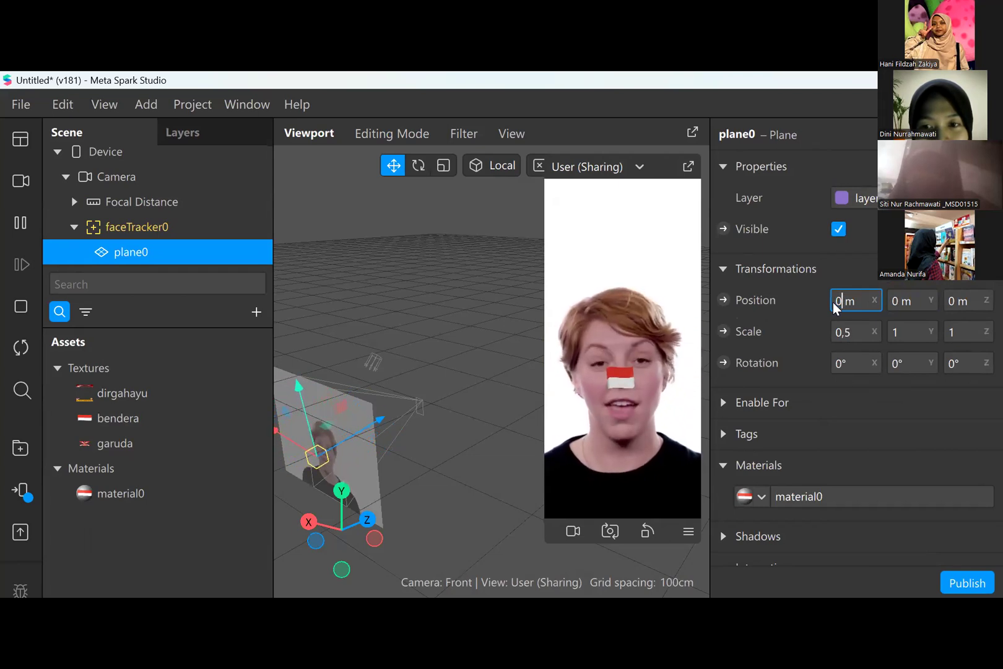
text(0,13)
key(Return)
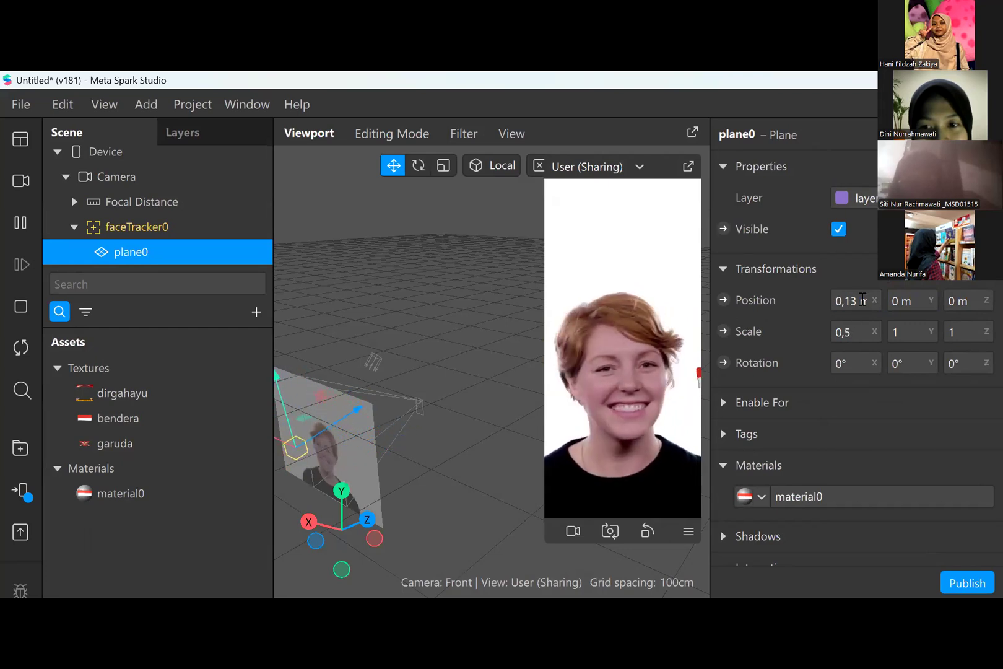
click(861, 300)
click(854, 300)
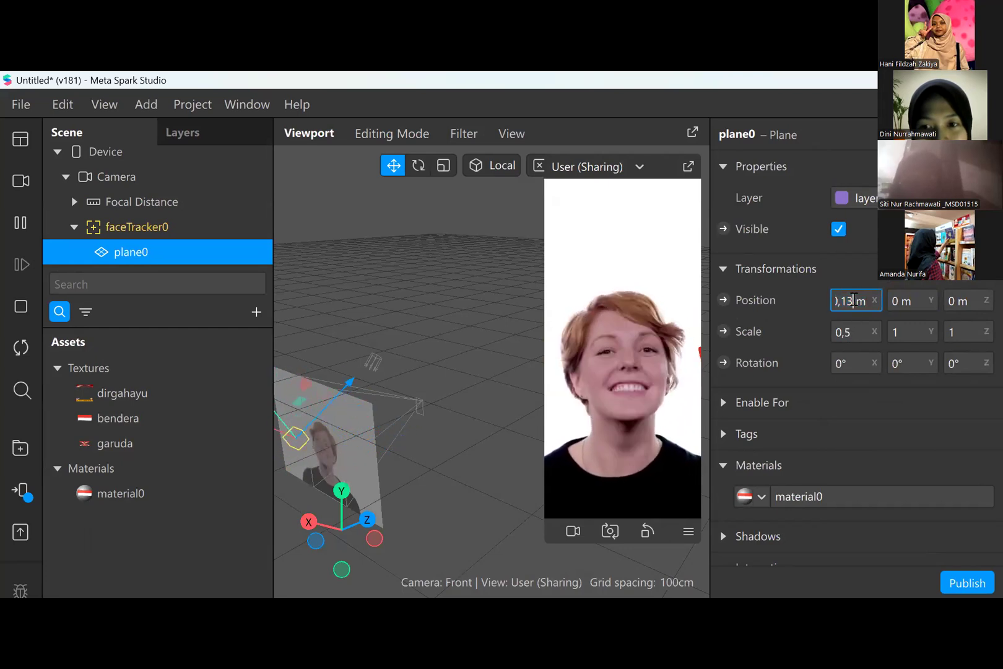
key(BackSpace)
key(BackSpace)
text(0)
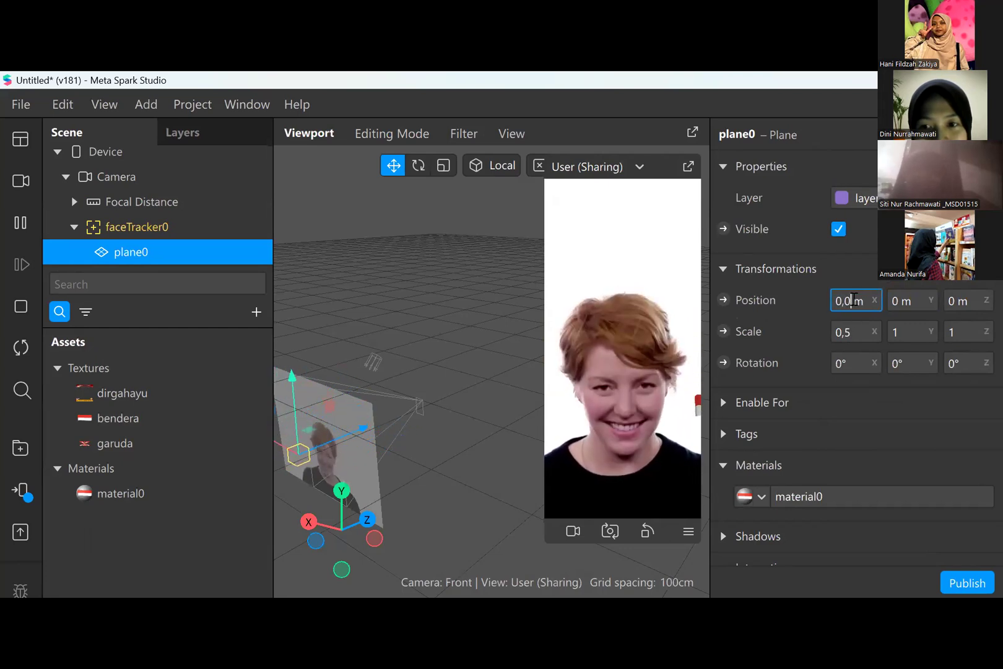
text(5)
key(Return)
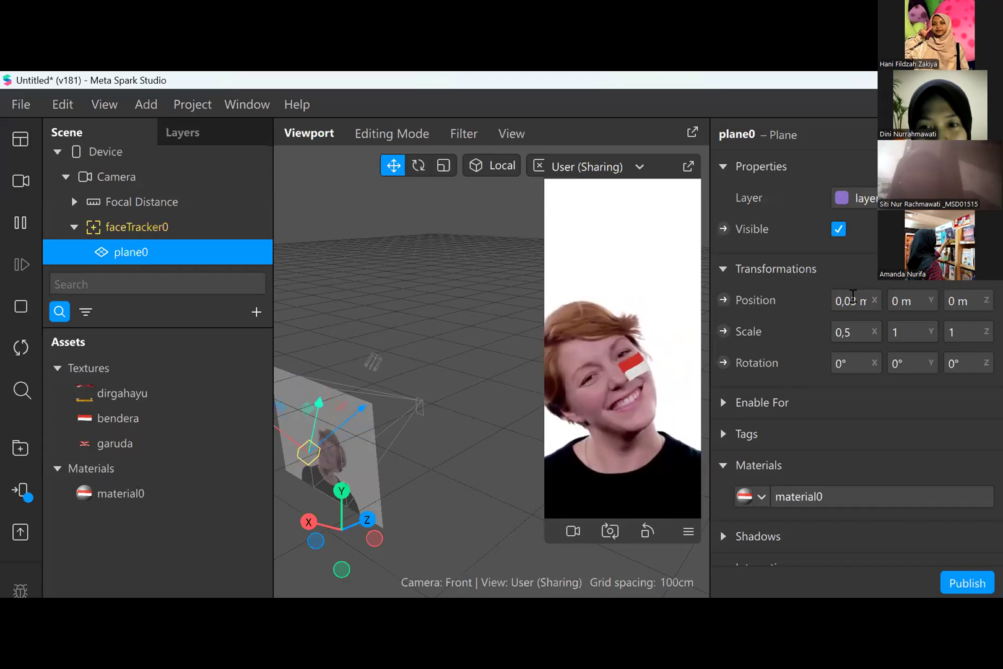
click(853, 300)
click(853, 300)
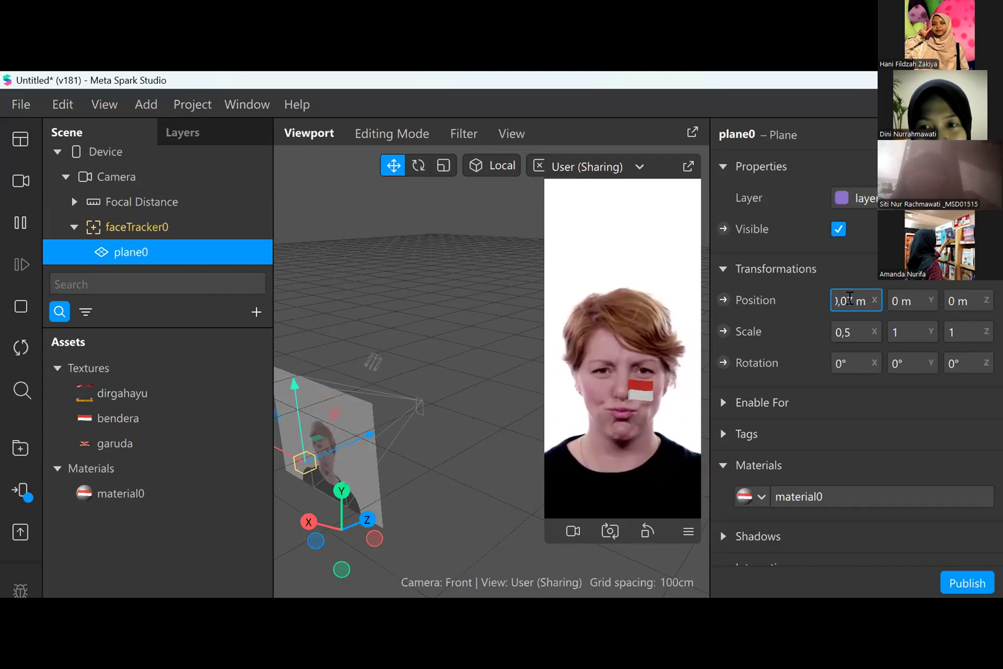
key(Return)
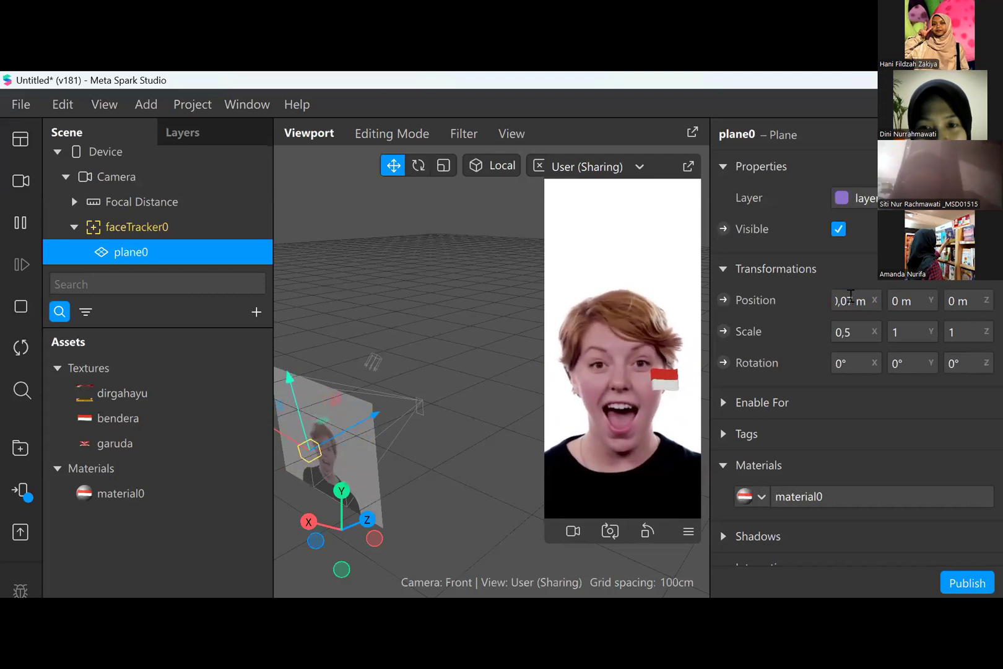
- Pause the preview, try an X position of 0,05 m for the plane, settle on 0,04 m, and resume playback
click(851, 298)
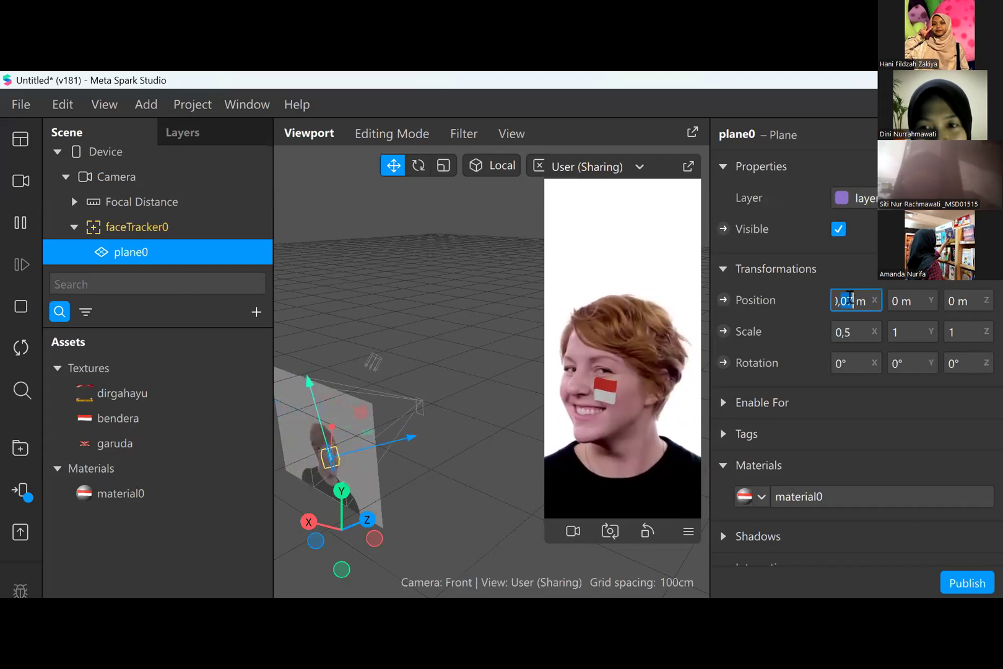
click(849, 298)
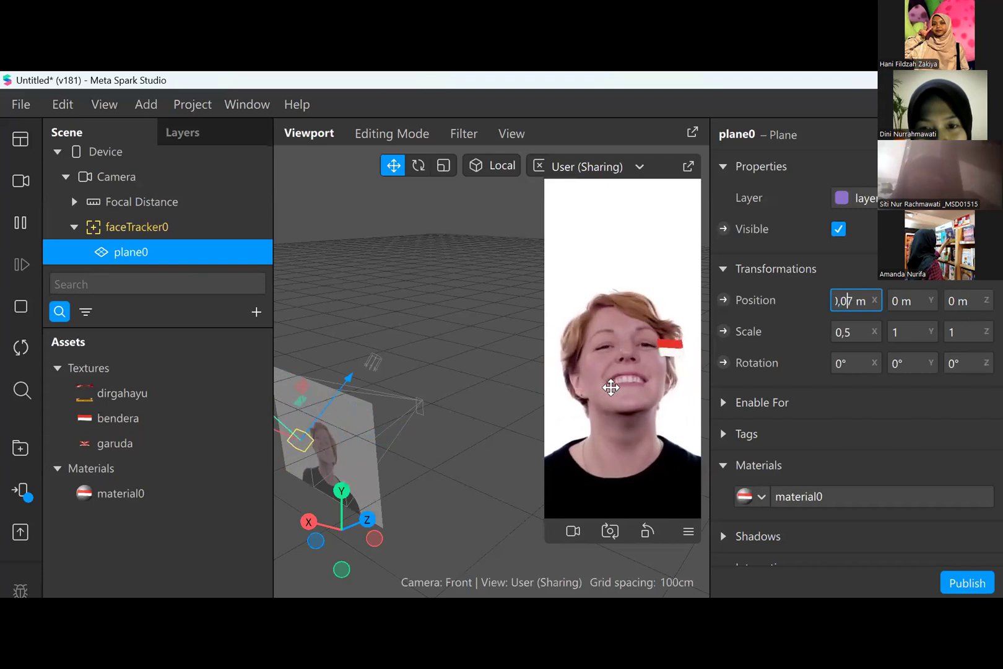
click(21, 223)
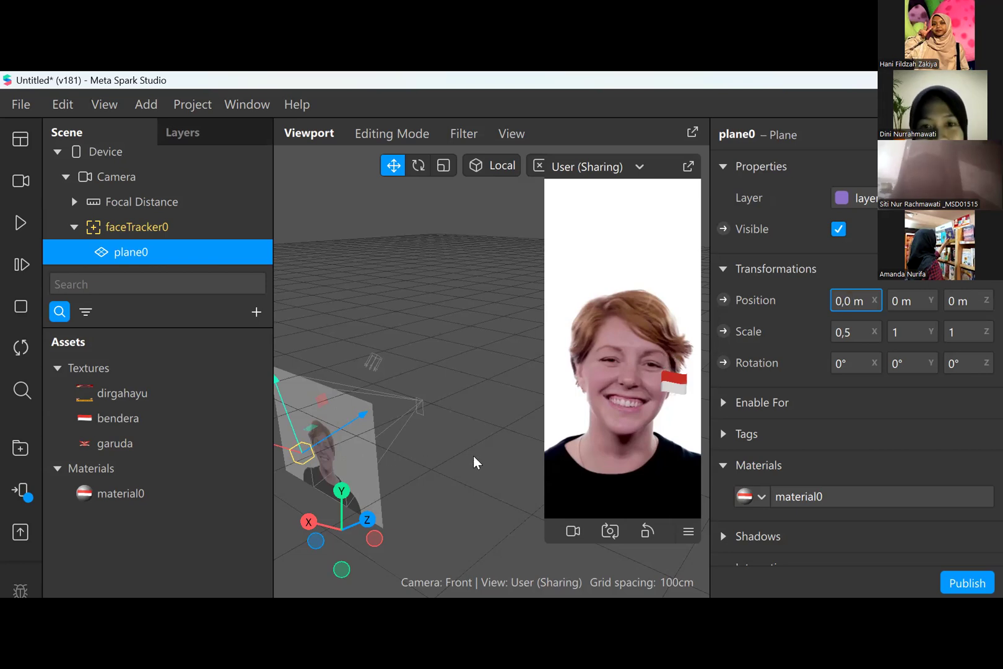
key(Return)
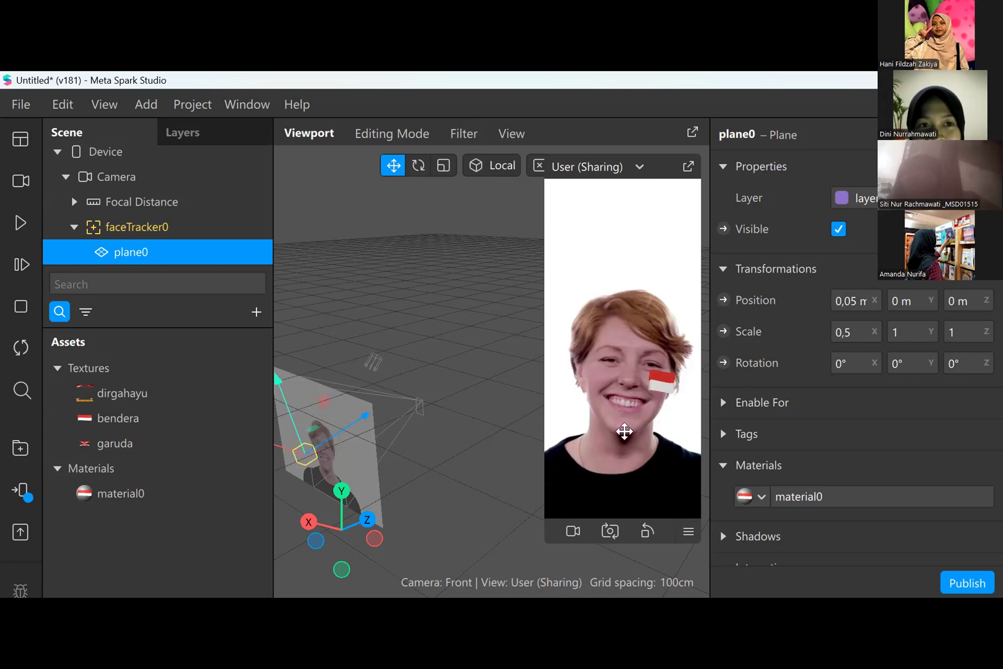
click(856, 297)
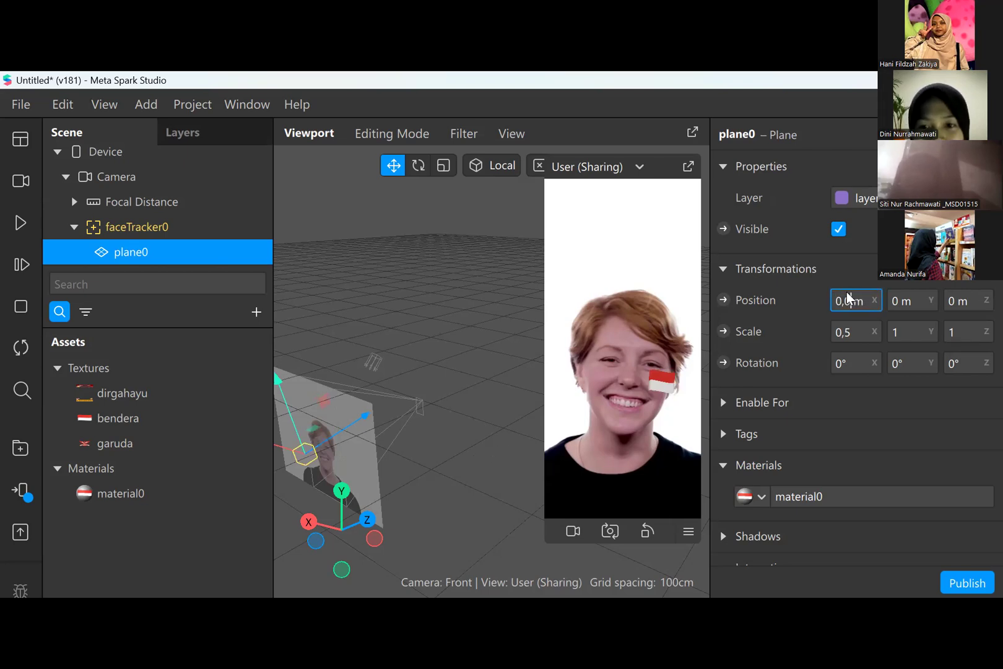
key(Return)
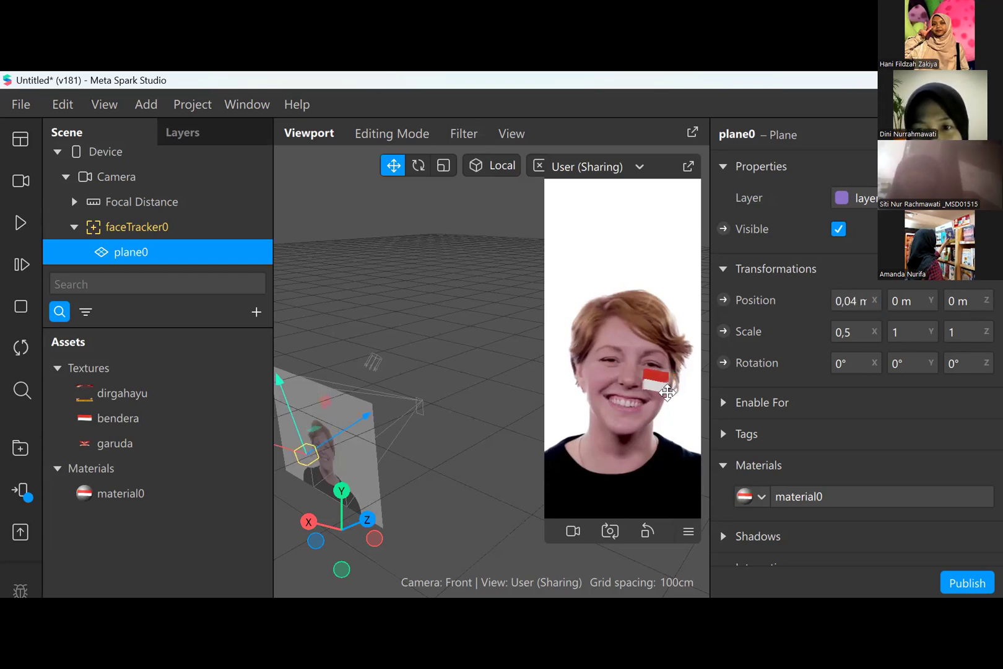
click(23, 218)
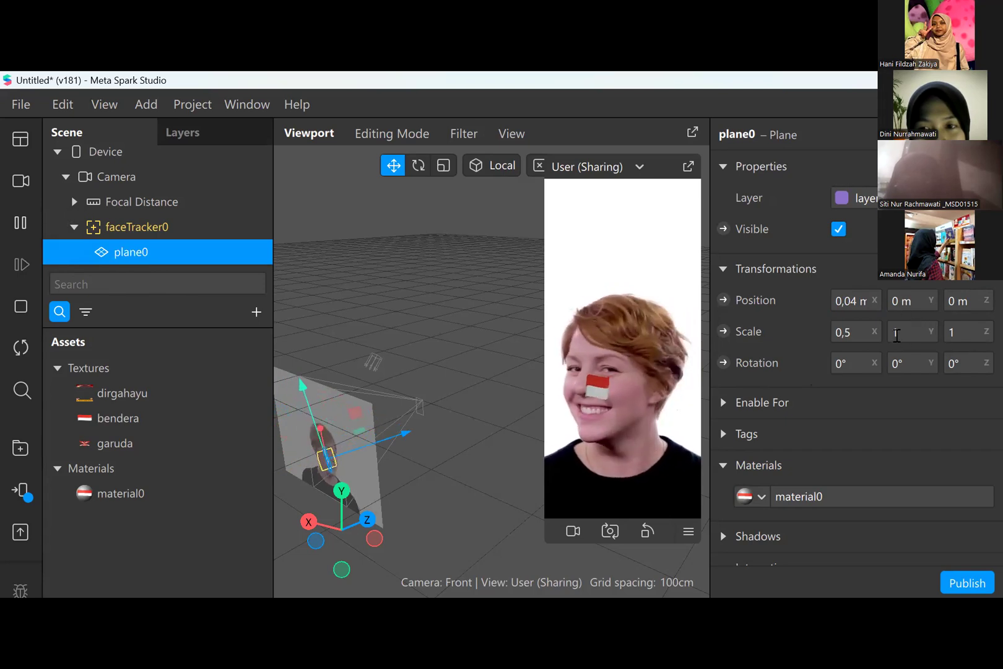
- Try an X scale of 0,4 on the flag plane and undo the change
click(851, 332)
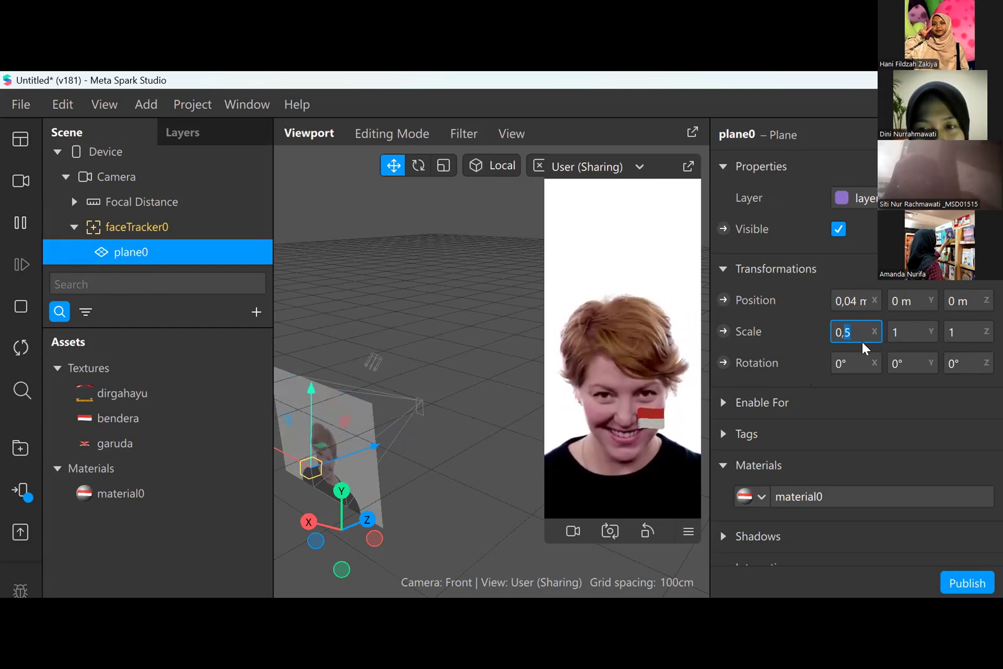
key(Delete)
text(4)
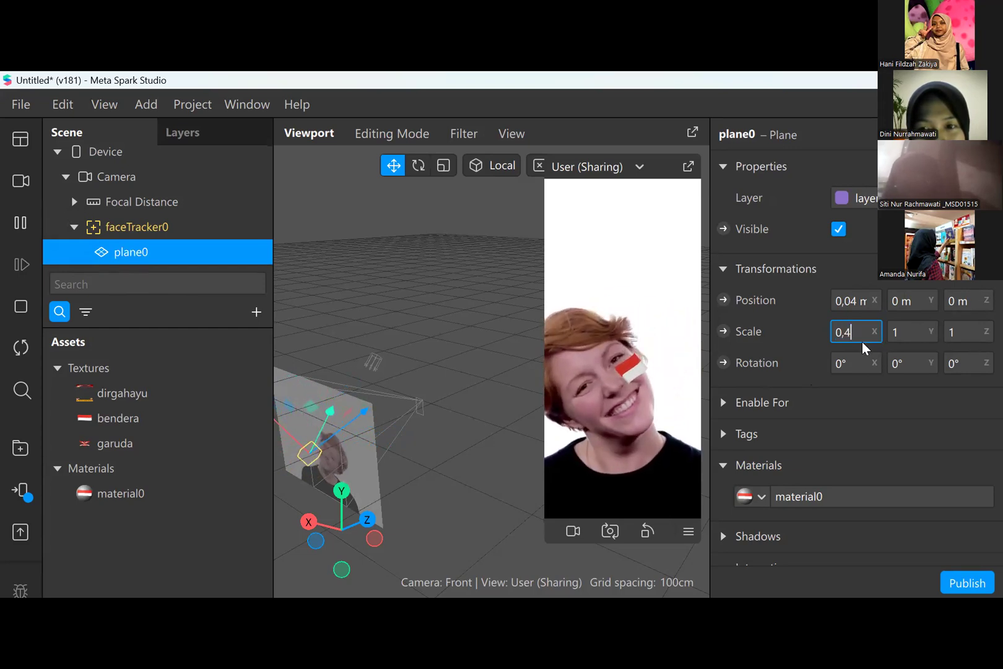
key(Return)
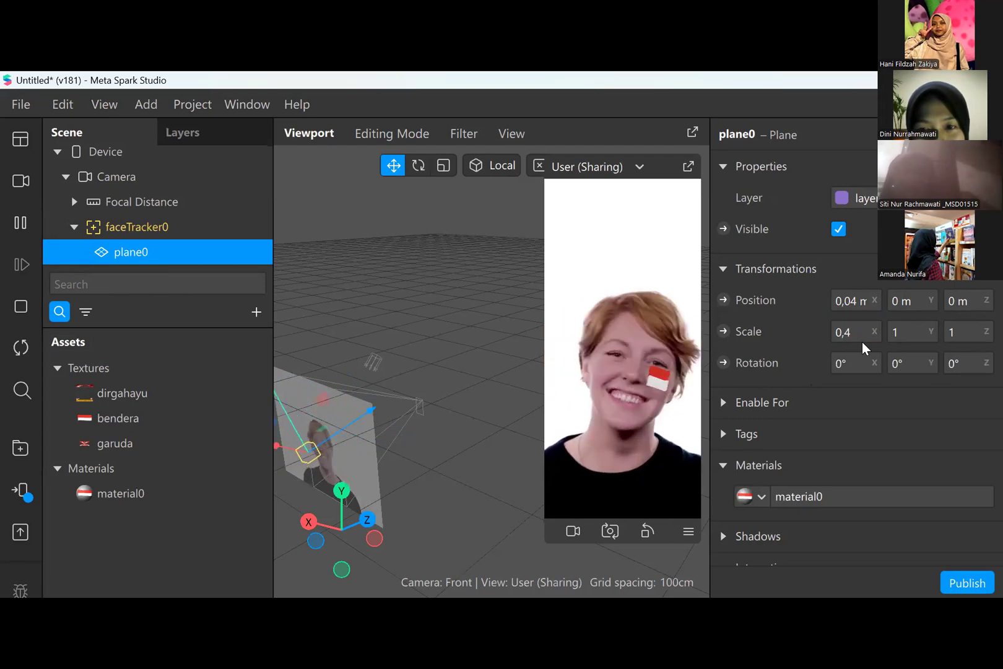
key(ctrl+z)
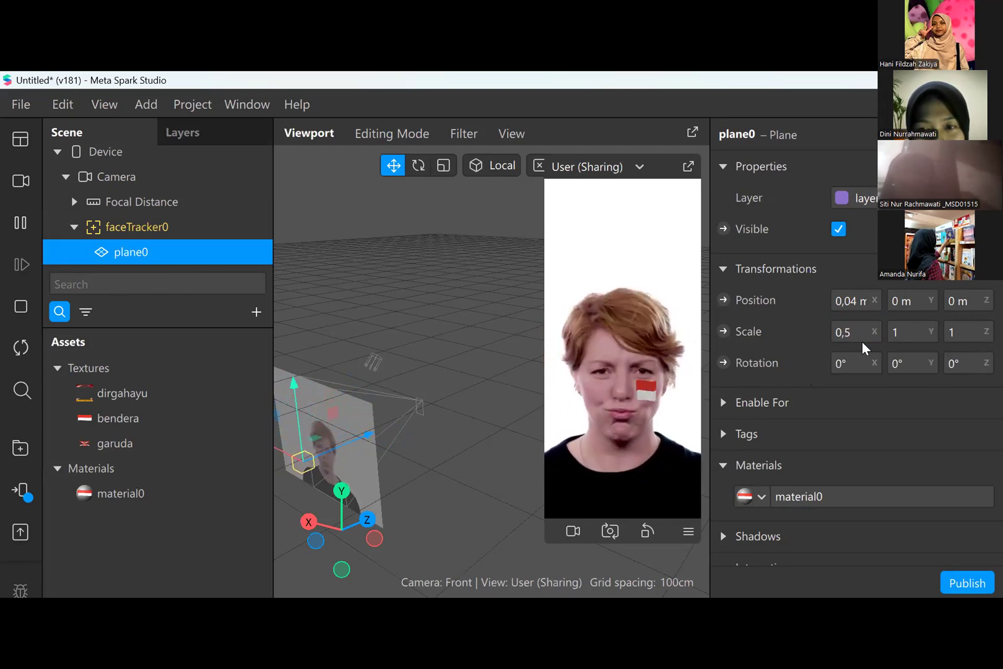
- Set the flag plane's Y scale to 0,8 and select the face tracker
click(902, 332)
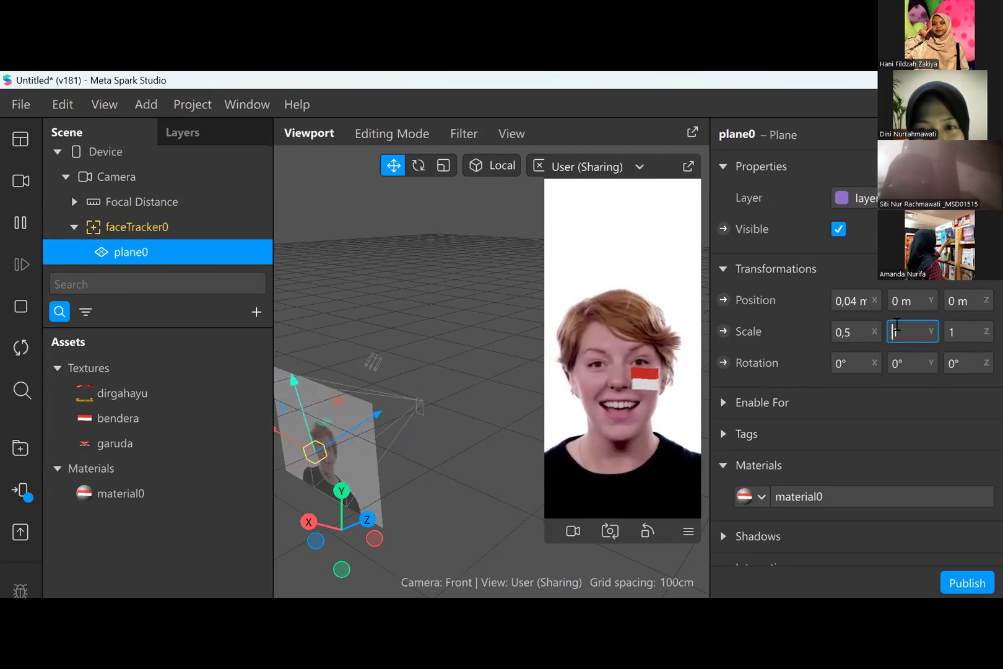
drag(901, 331, 893, 330)
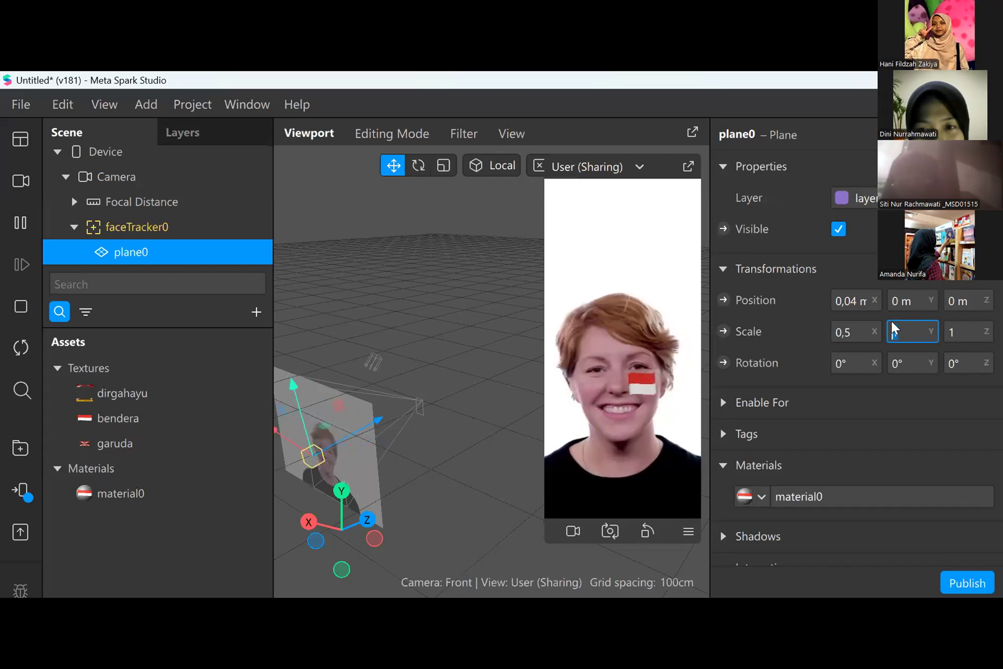
text(0,8)
key(Return)
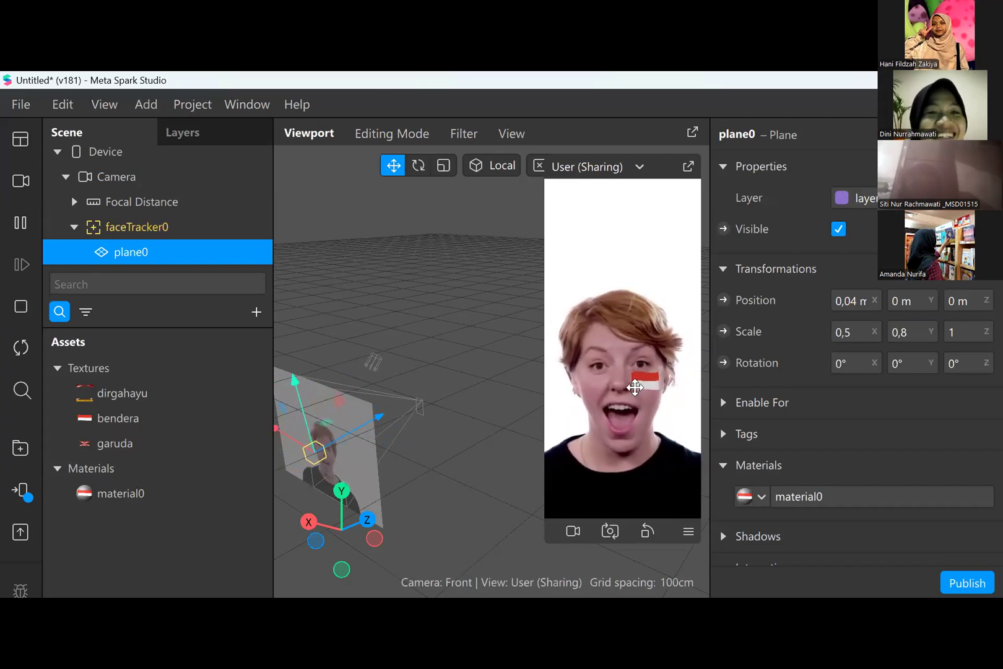
click(137, 227)
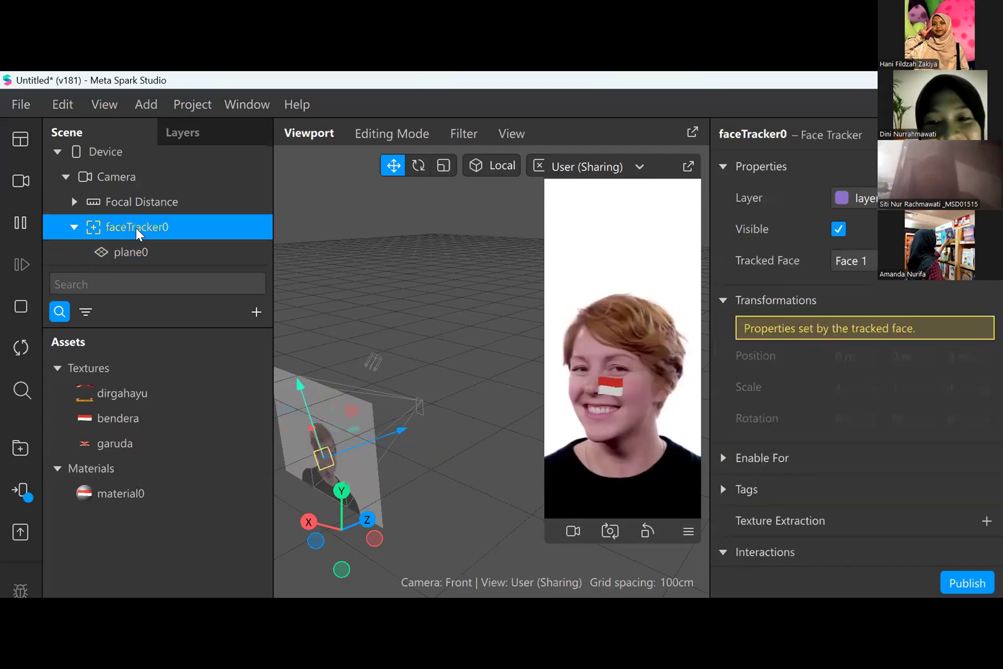
- Try adding a second face tracker to the scene while the existing faceTracker0 is selected
click(75, 227)
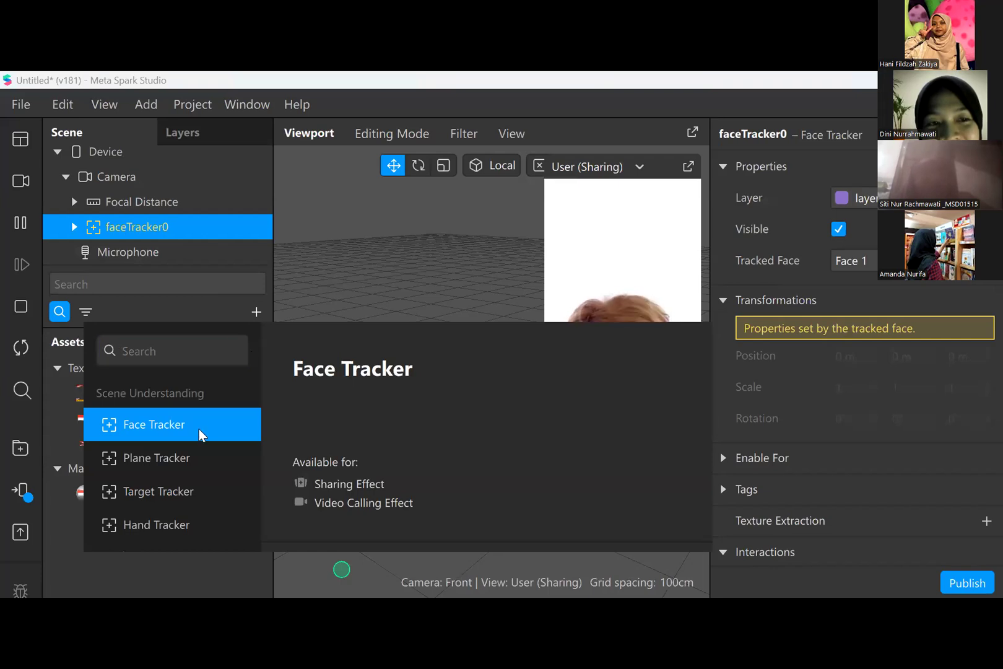
click(199, 428)
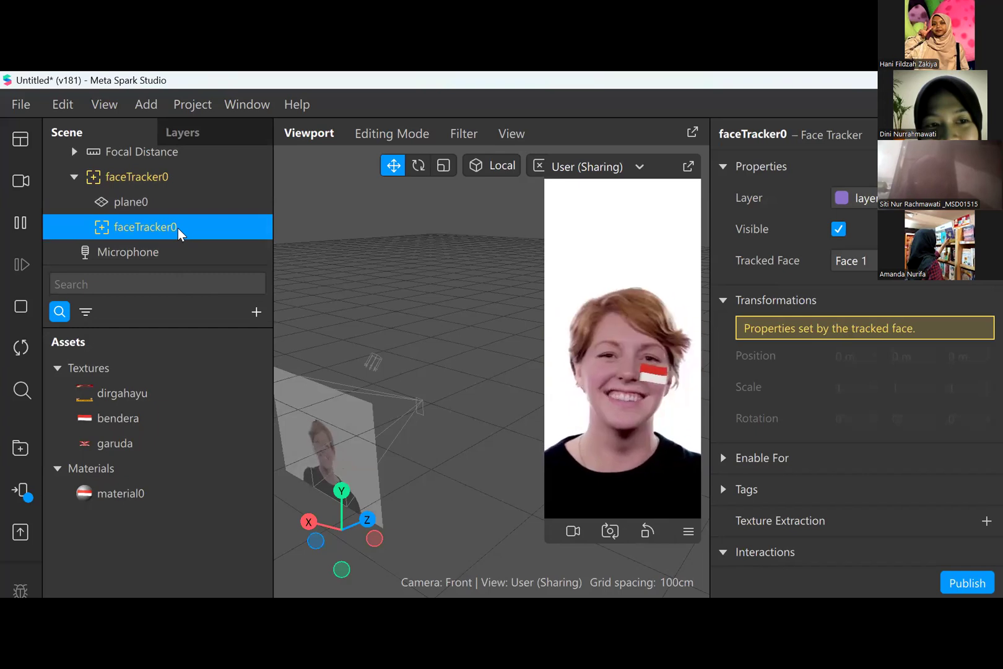
right_click(178, 228)
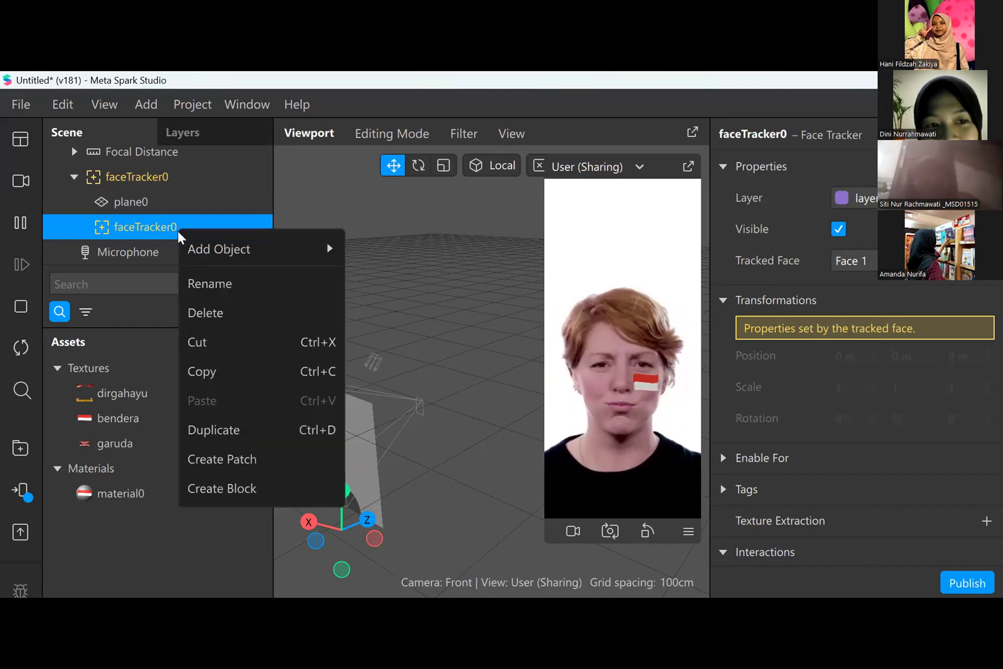
click(75, 171)
click(74, 173)
click(73, 227)
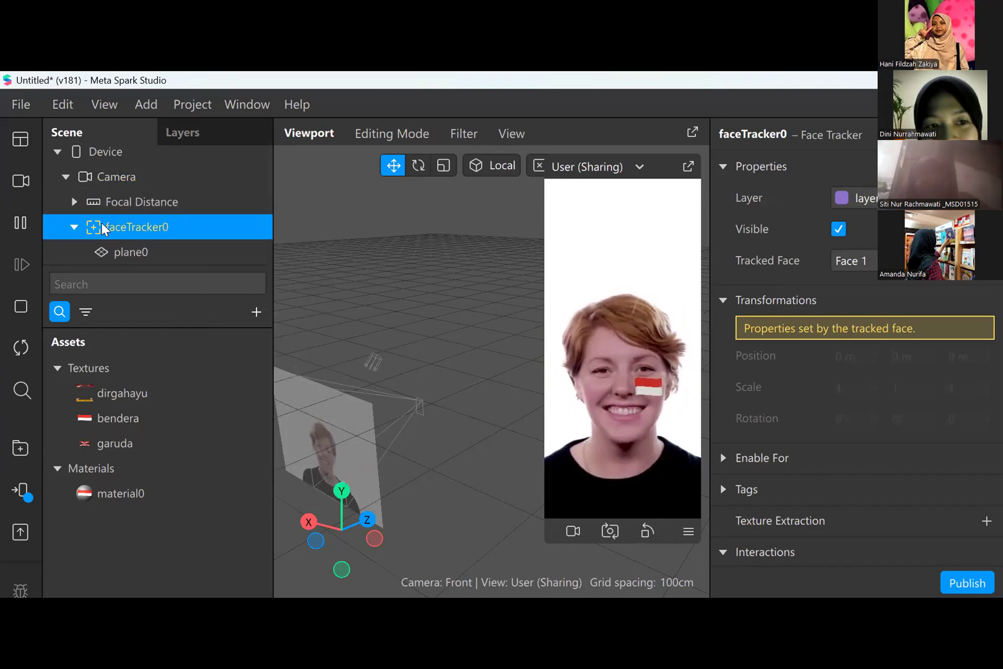
- Delete the extra face tracker nested under the main faceTracker0 alongside plane0
scroll(134, 218, down, 1)
scroll(134, 218, down, 1)
click(134, 234)
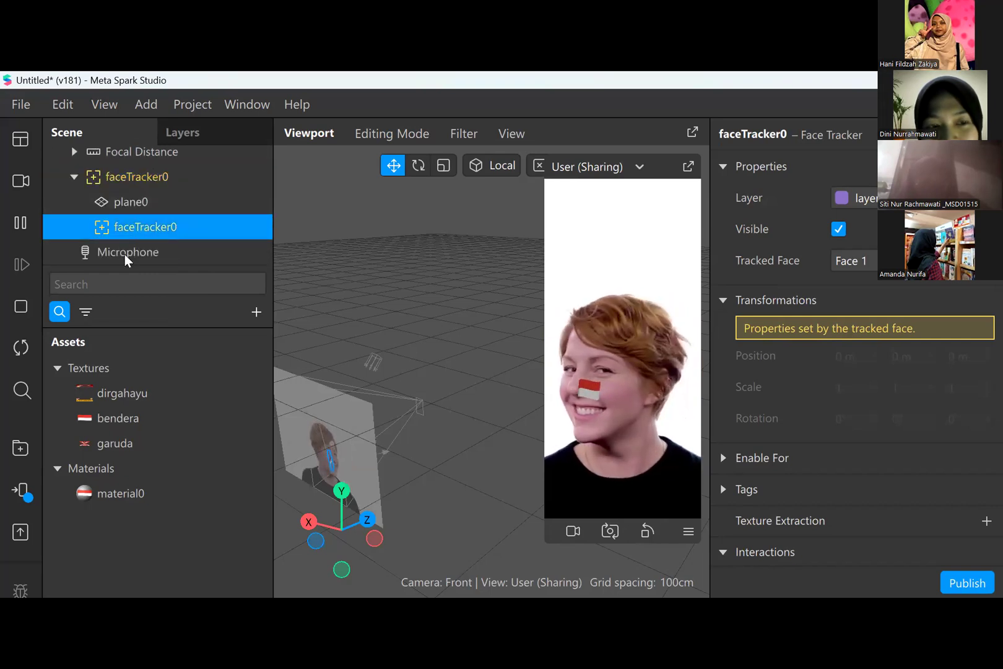
drag(124, 256, 131, 229)
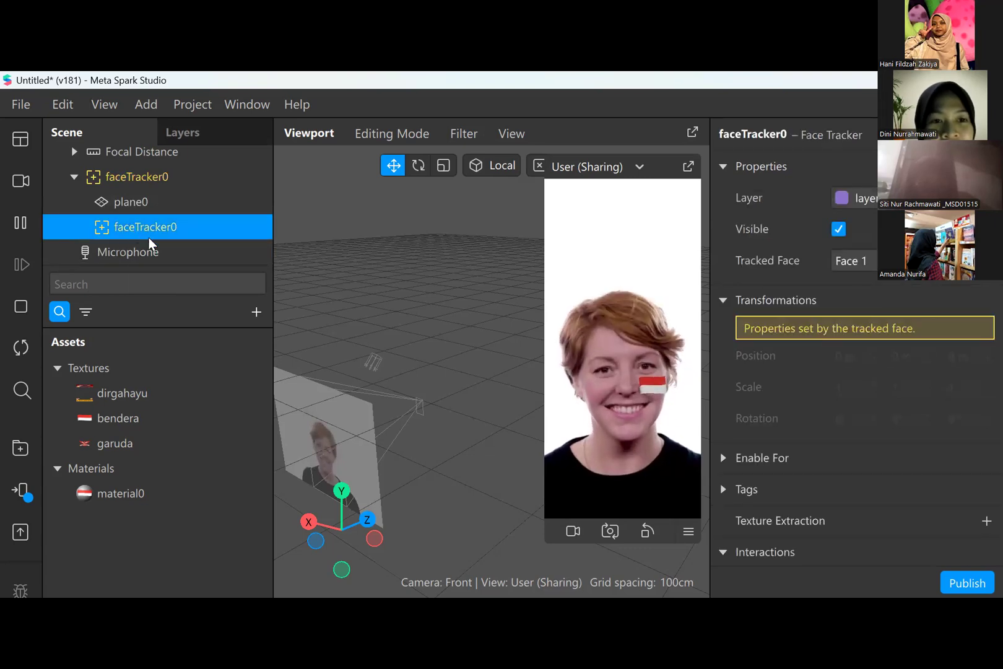
right_click(130, 228)
click(184, 312)
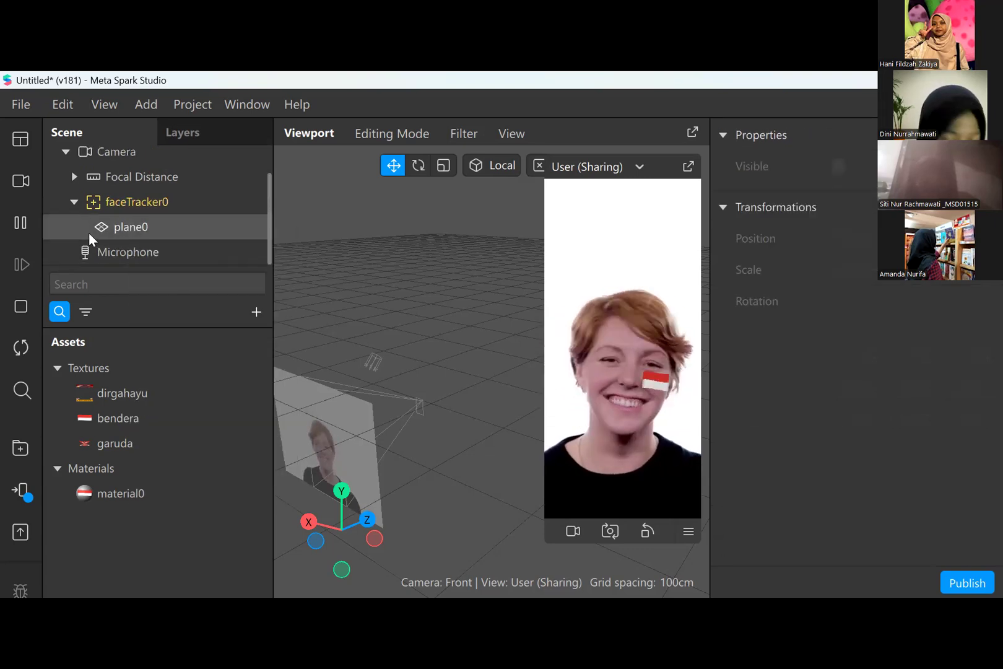
- Collapse the main faceTracker0 and add another face tracker with no object selected
click(78, 200)
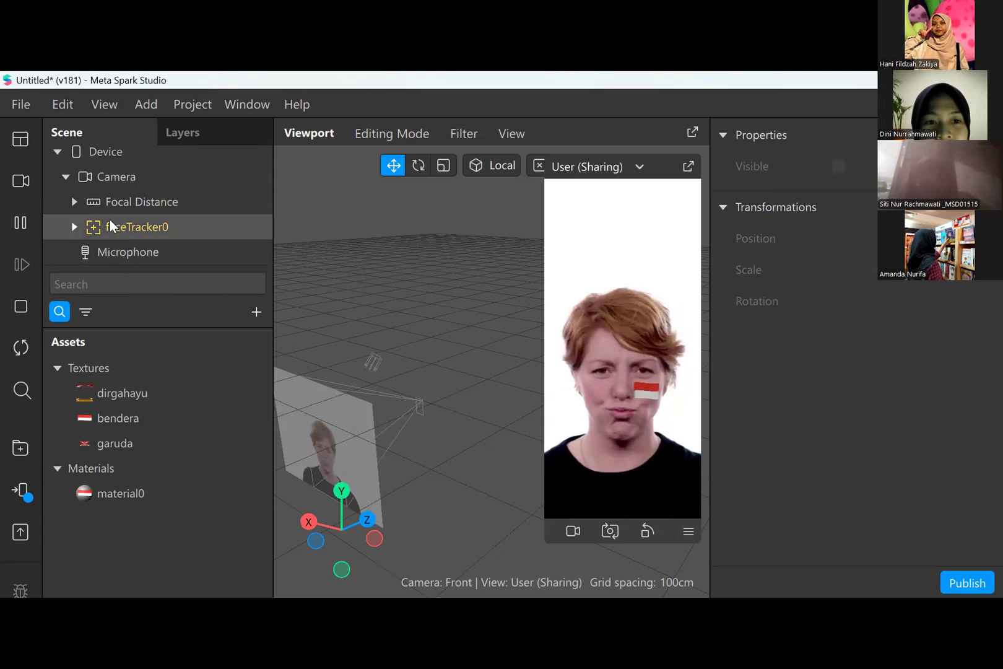
click(256, 312)
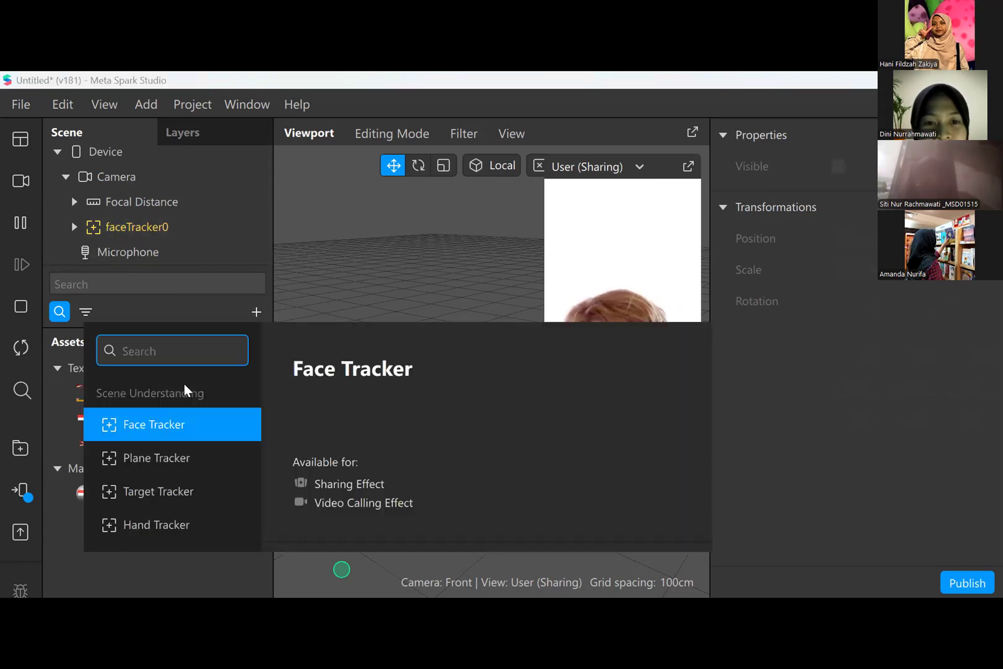
click(183, 424)
scroll(174, 210, down, 2)
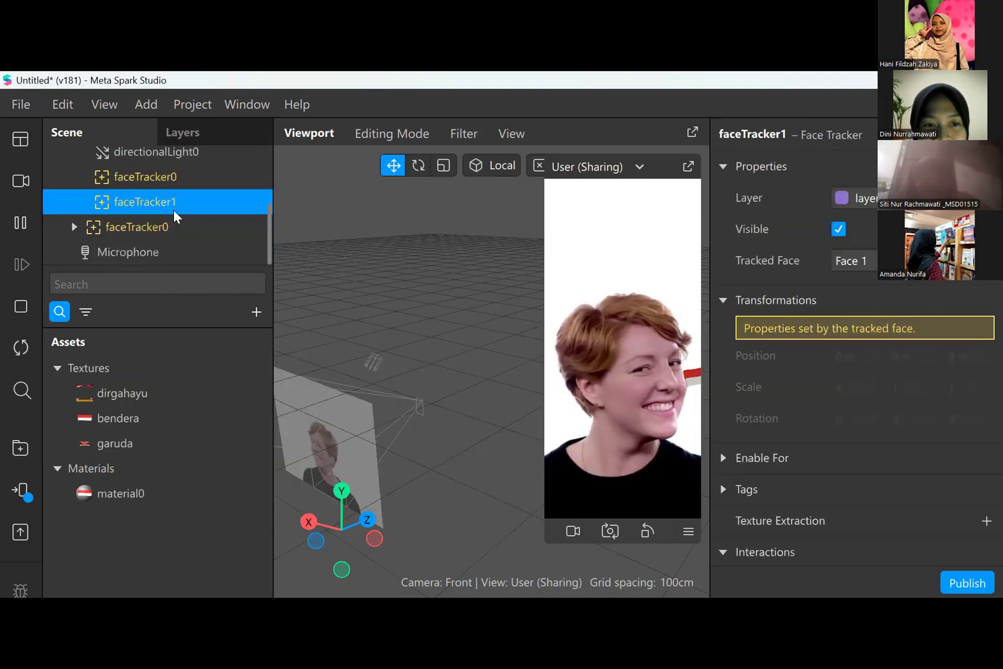
- Delete the faceTracker0 nested under Focal Distance
click(182, 174)
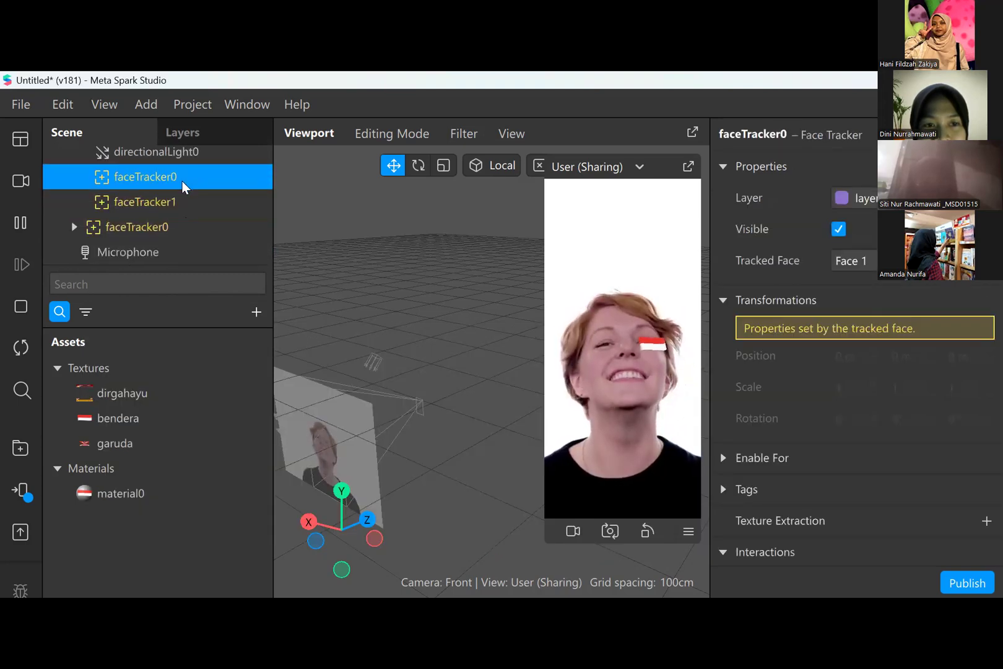
scroll(183, 184, up, 1)
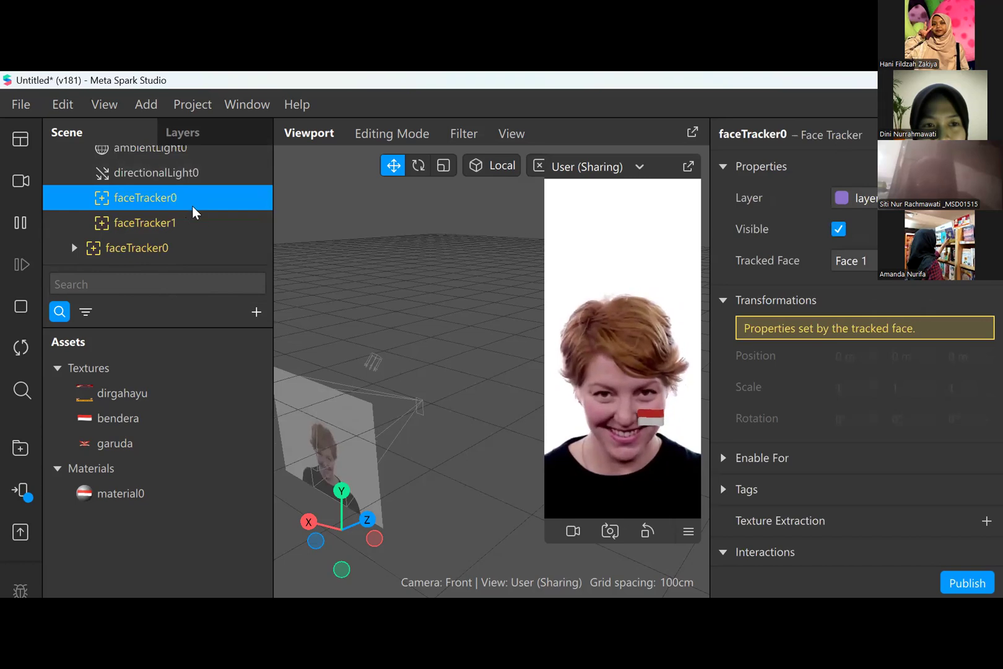
right_click(192, 208)
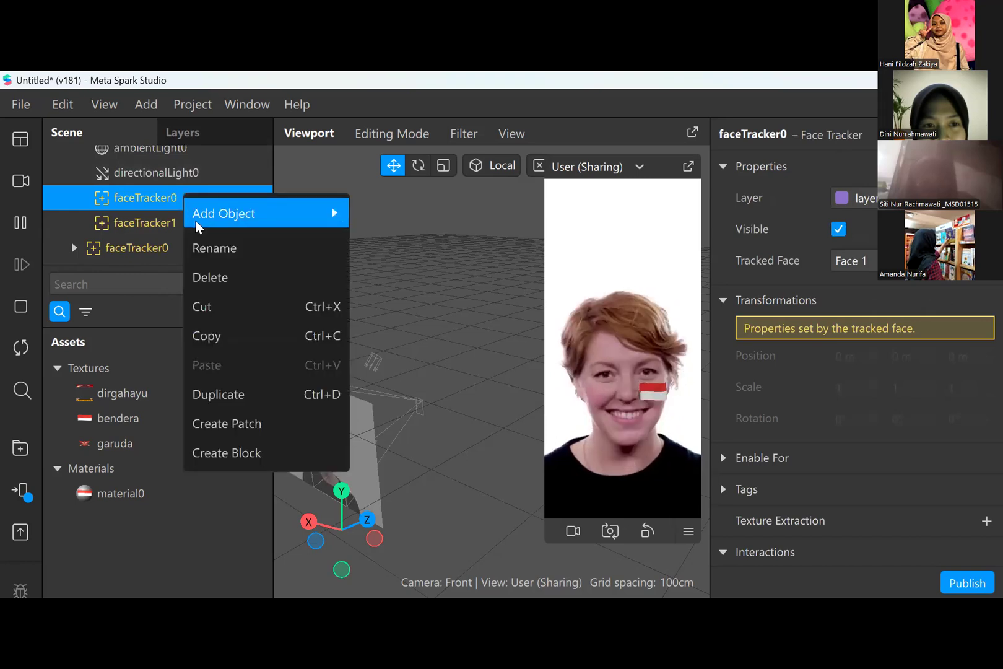
click(201, 278)
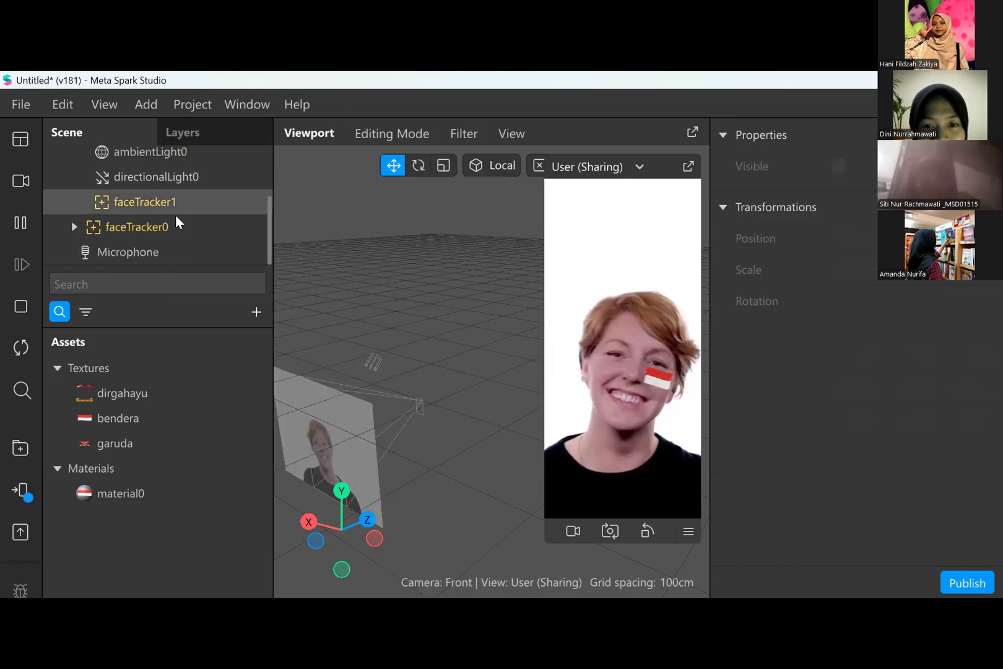
- Move faceTracker1 out of Focal Distance to the Camera level below faceTracker0, and delete it
click(169, 201)
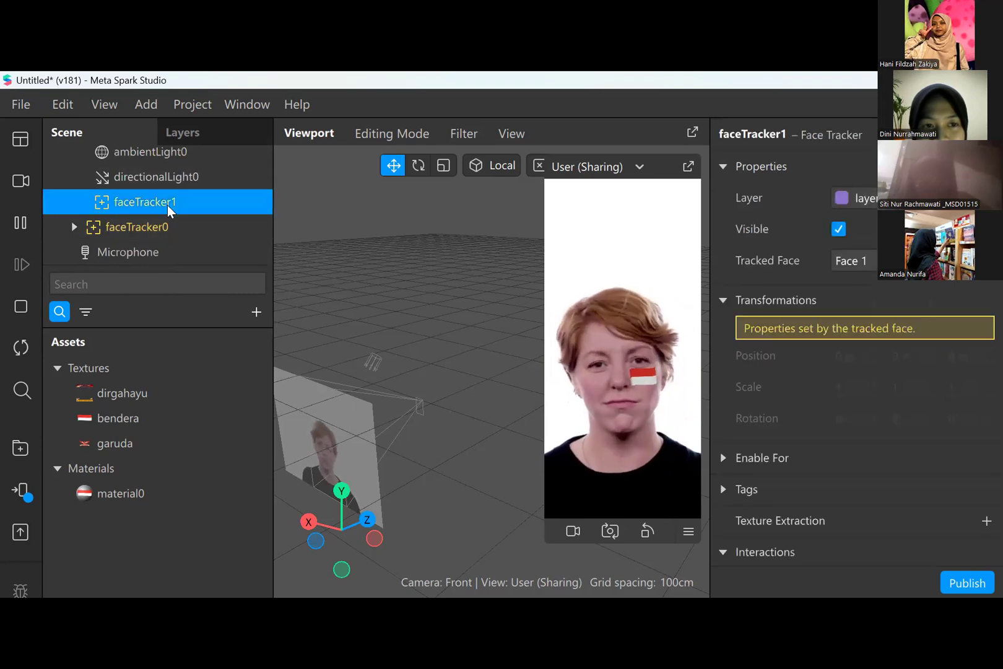
drag(148, 237, 151, 244)
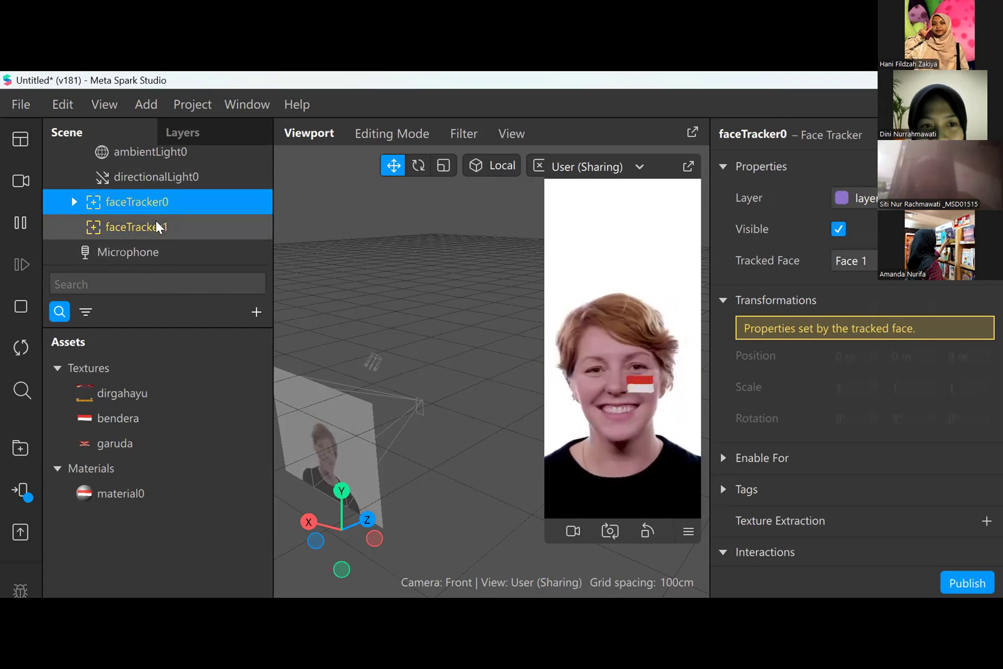
right_click(157, 225)
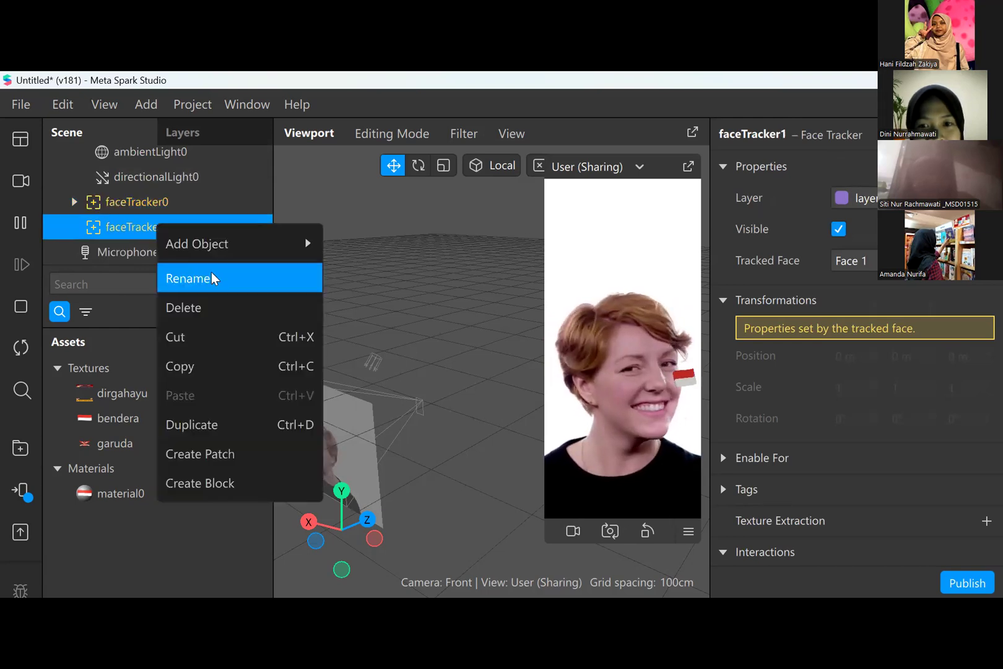
click(214, 305)
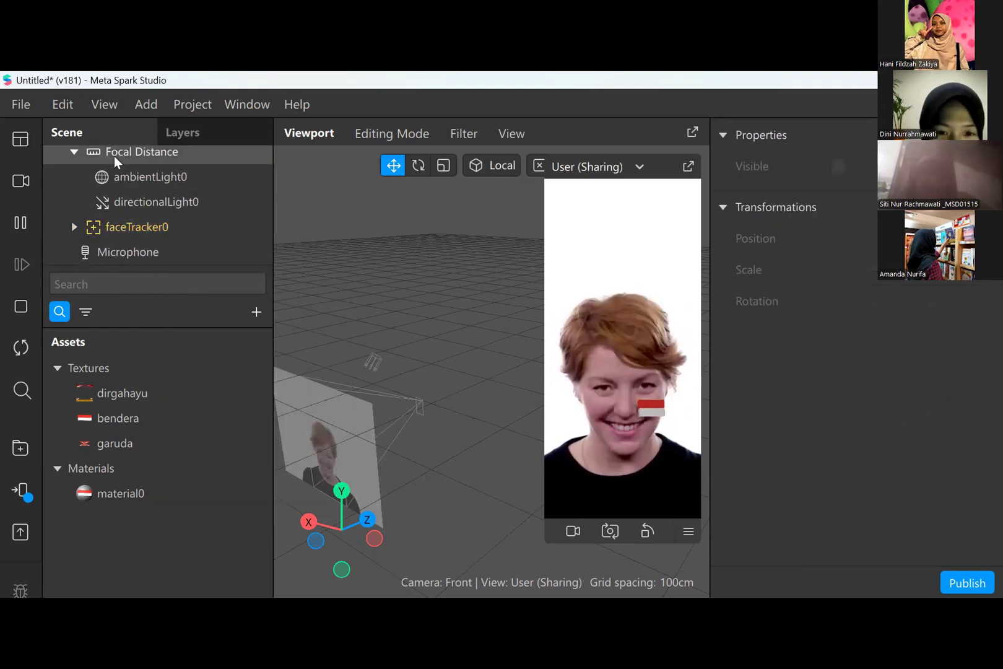
click(73, 152)
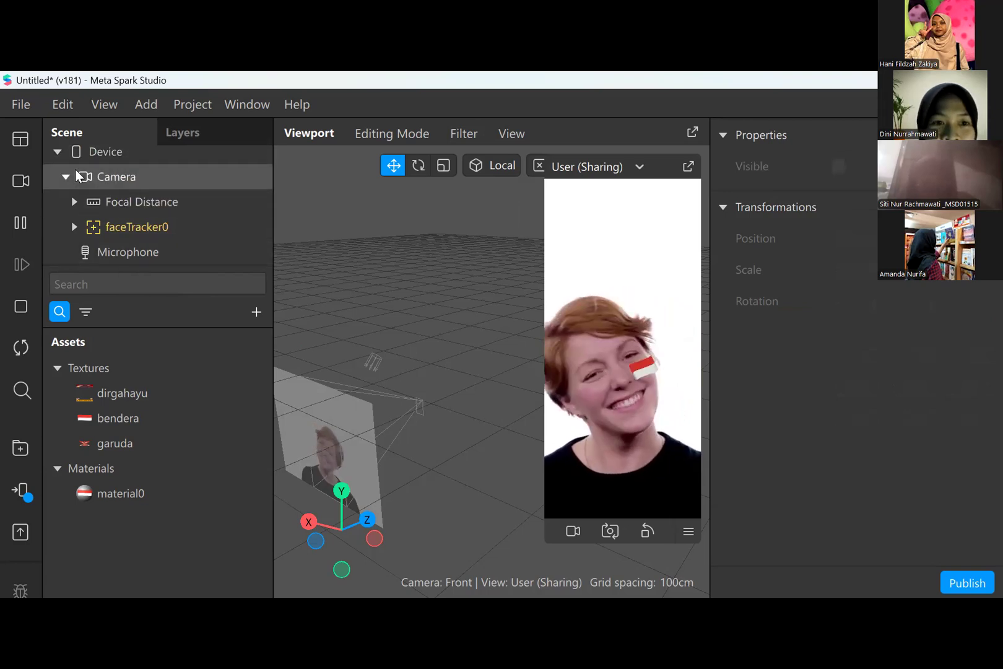
click(57, 152)
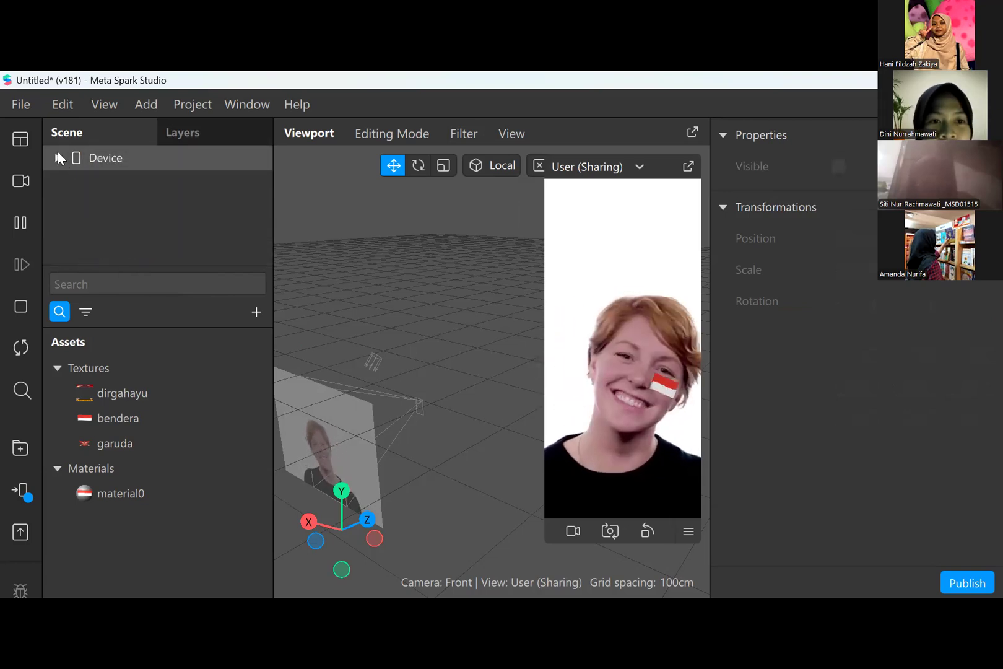
click(57, 158)
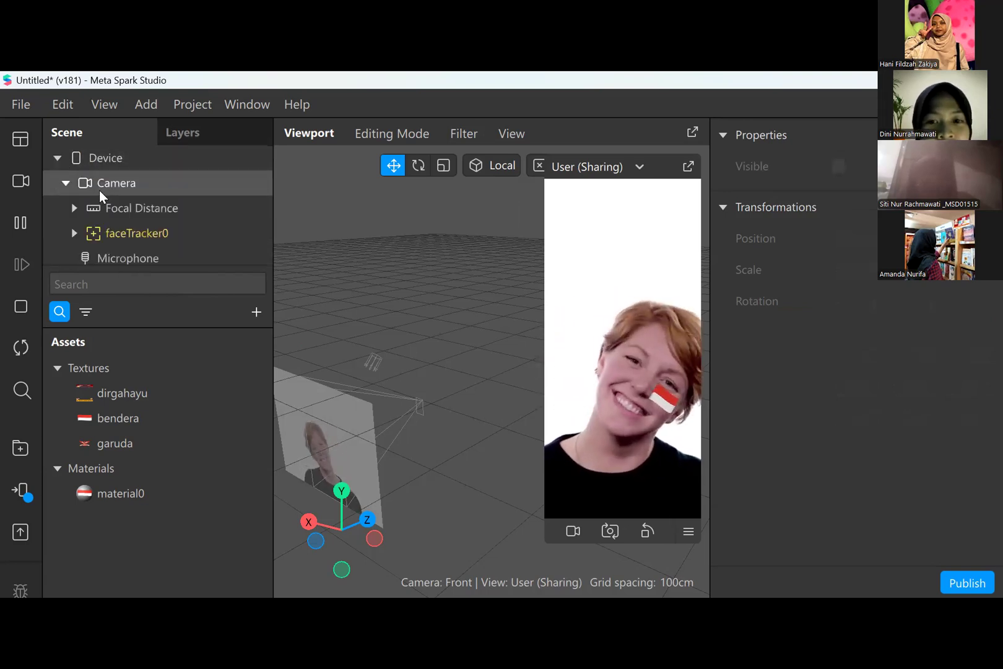
click(65, 183)
click(65, 182)
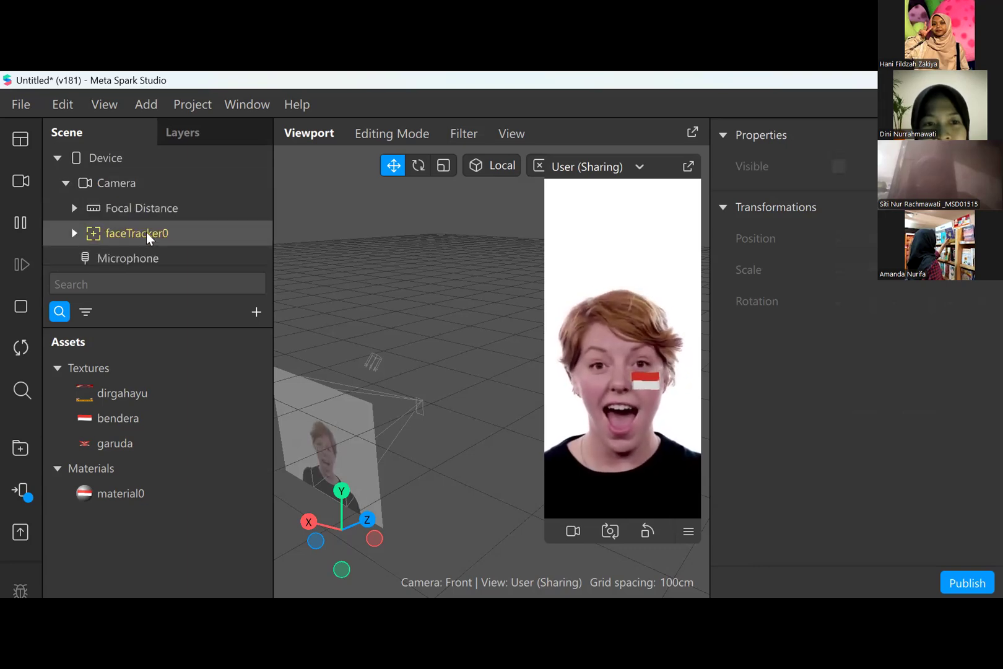
- Try adding a face tracker as a child of Microphone
right_click(187, 259)
click(189, 259)
right_click(186, 262)
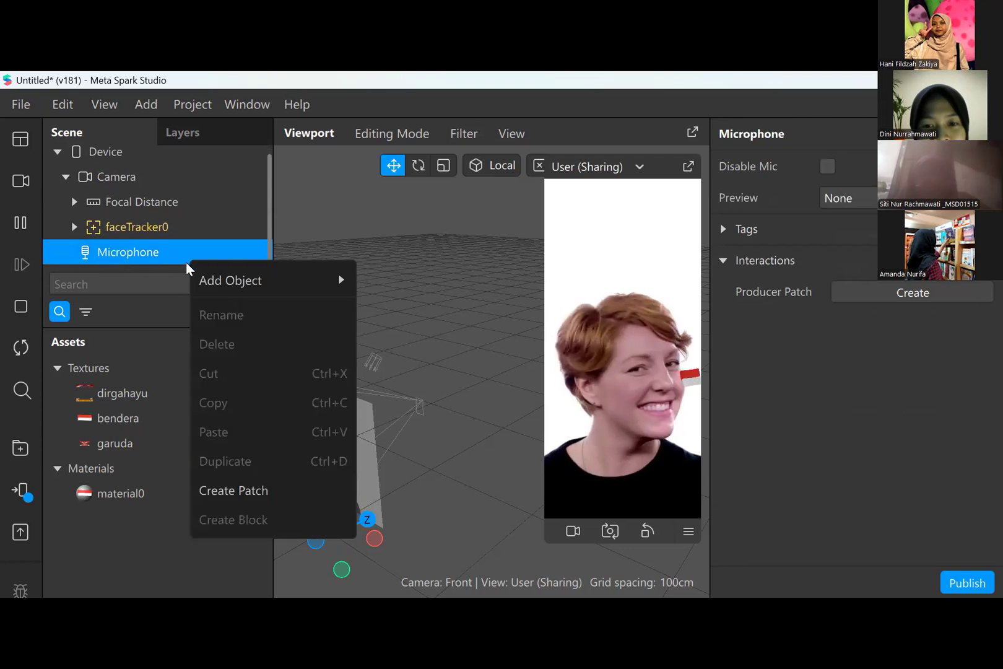
mouse_move(241, 284)
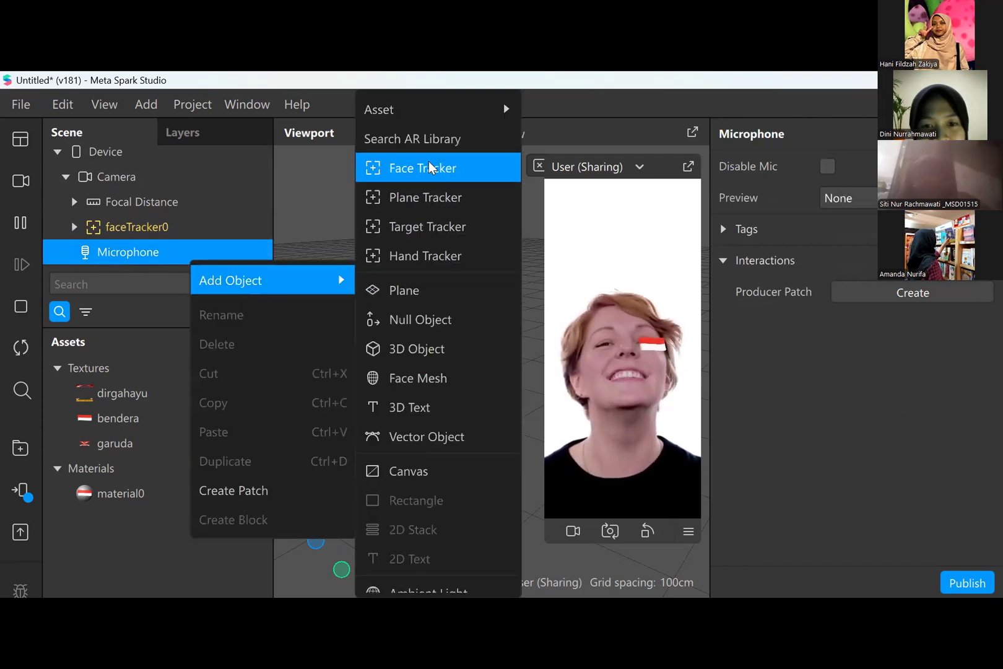
click(409, 176)
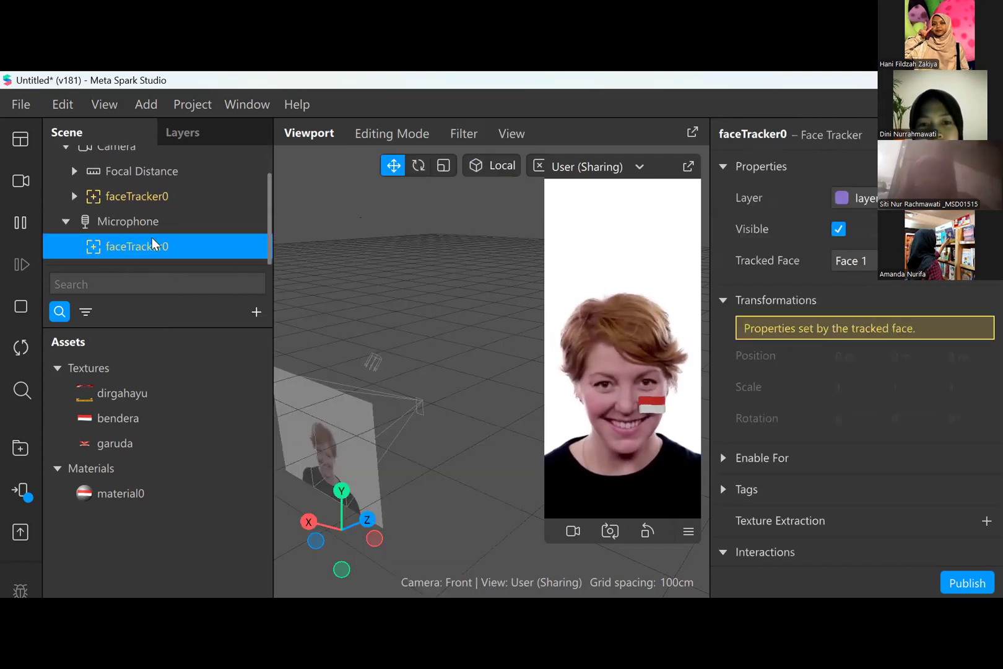
- Check the face tracker's place under Microphone in the hierarchy and undo its addition
click(159, 229)
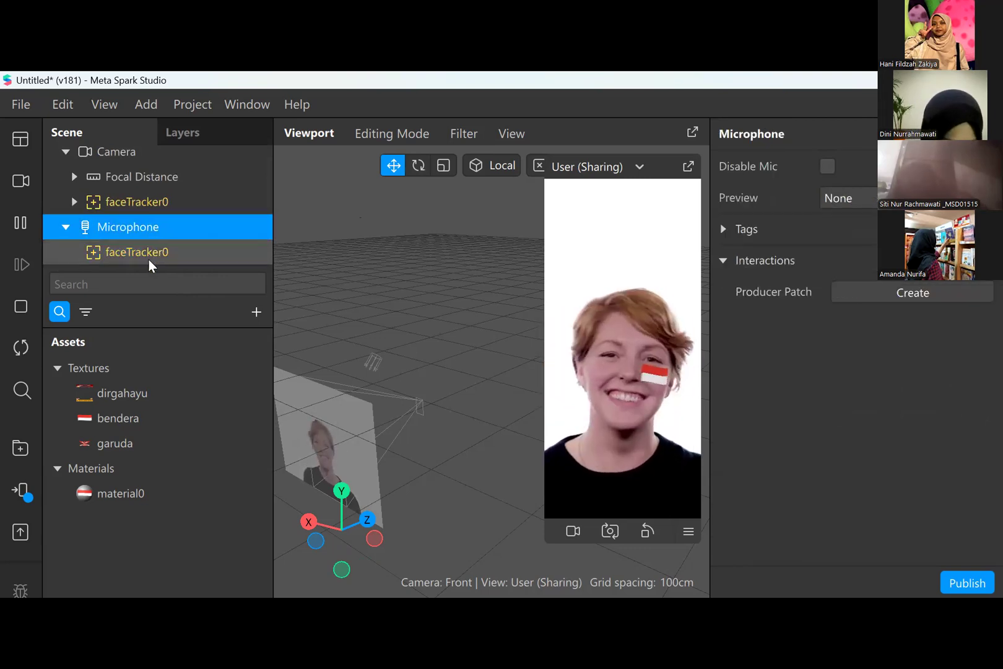
click(149, 252)
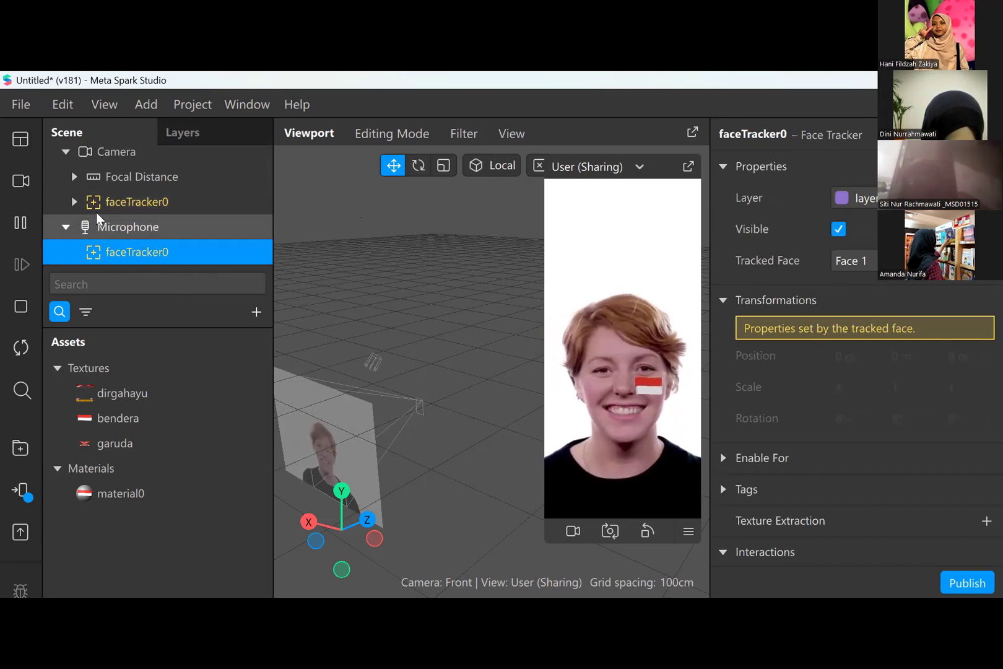
click(99, 227)
click(65, 230)
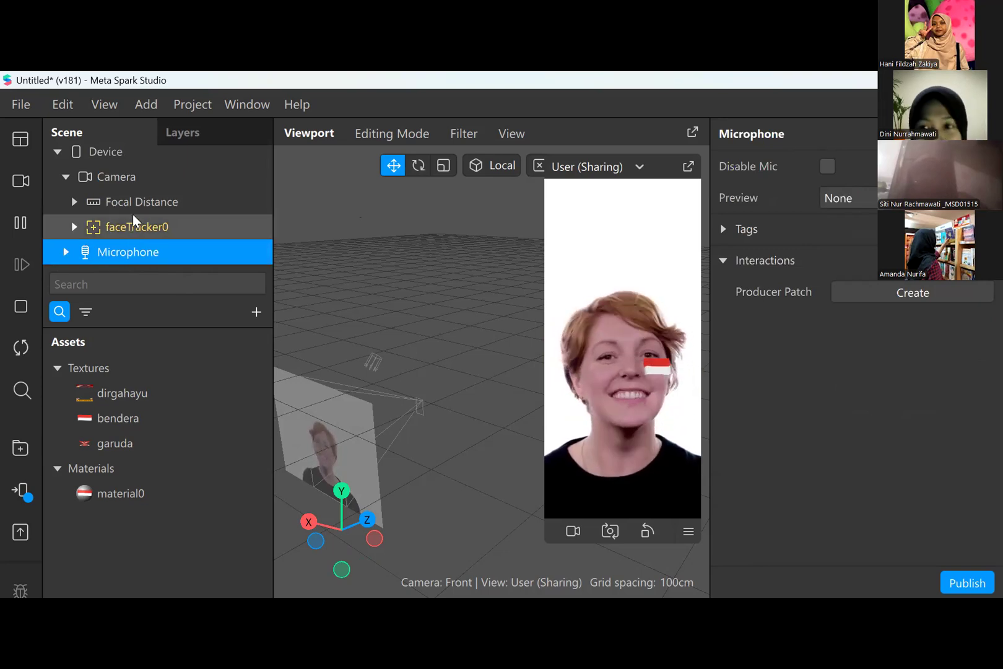
scroll(127, 243, down, 1)
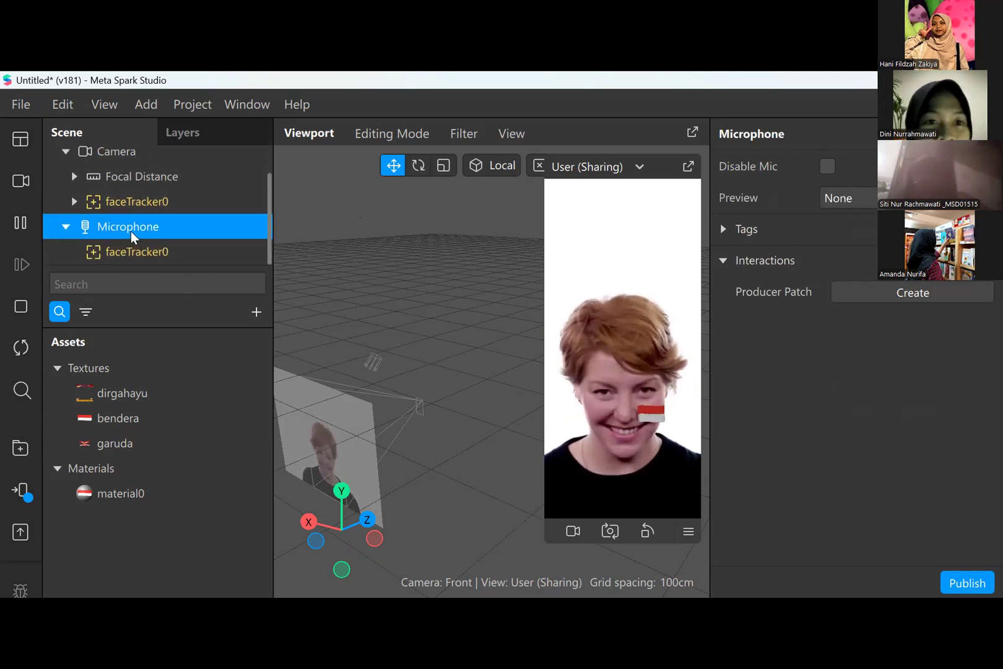
key(ctrl+z)
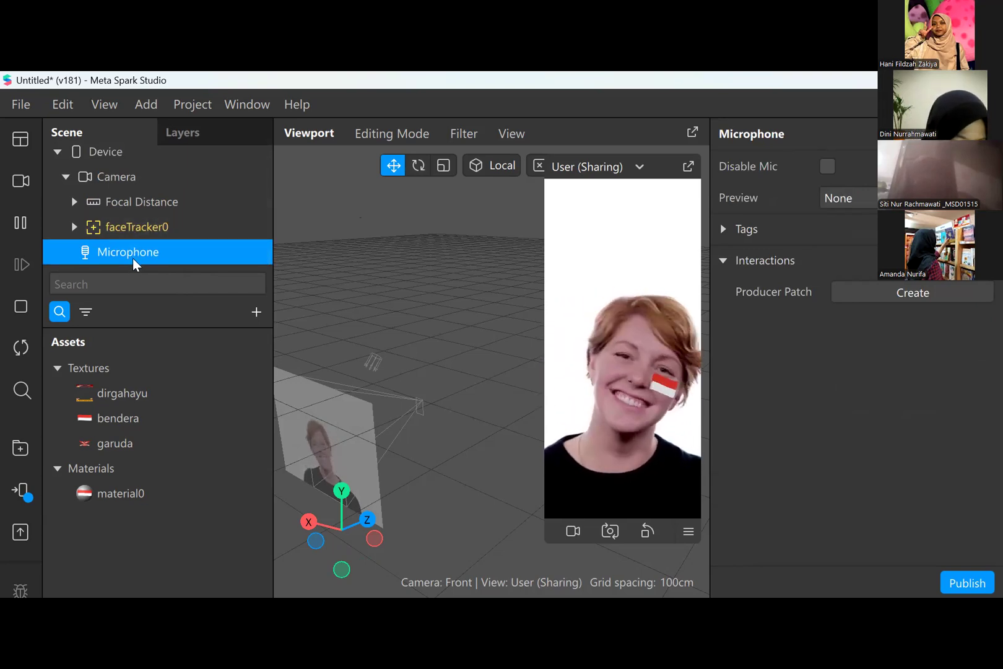
- Select the main faceTracker0 under Camera and add a new face tracker beneath it
right_click(135, 263)
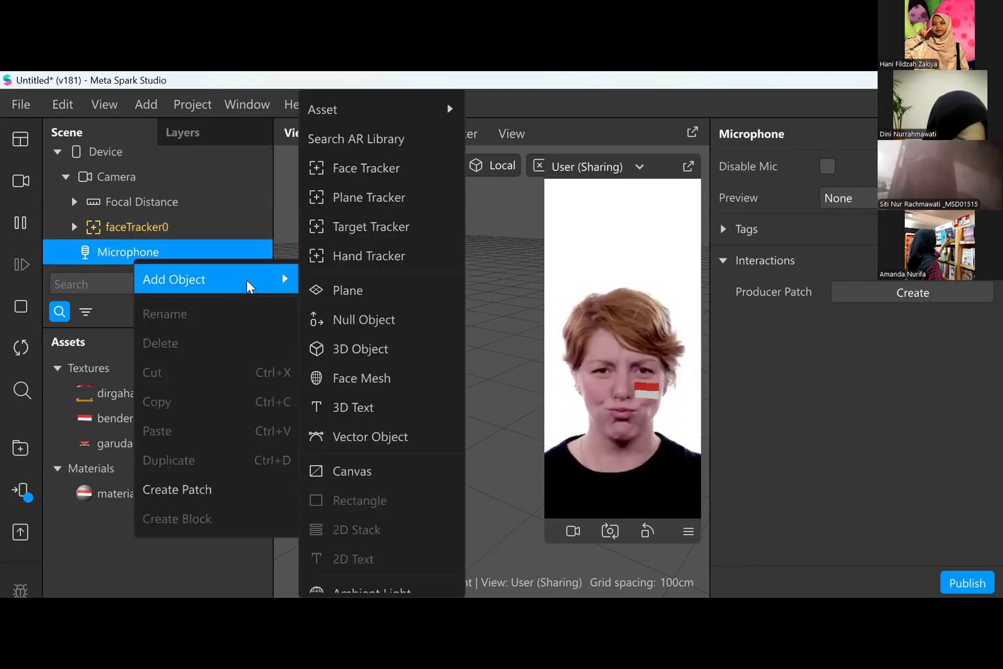
click(77, 219)
click(73, 201)
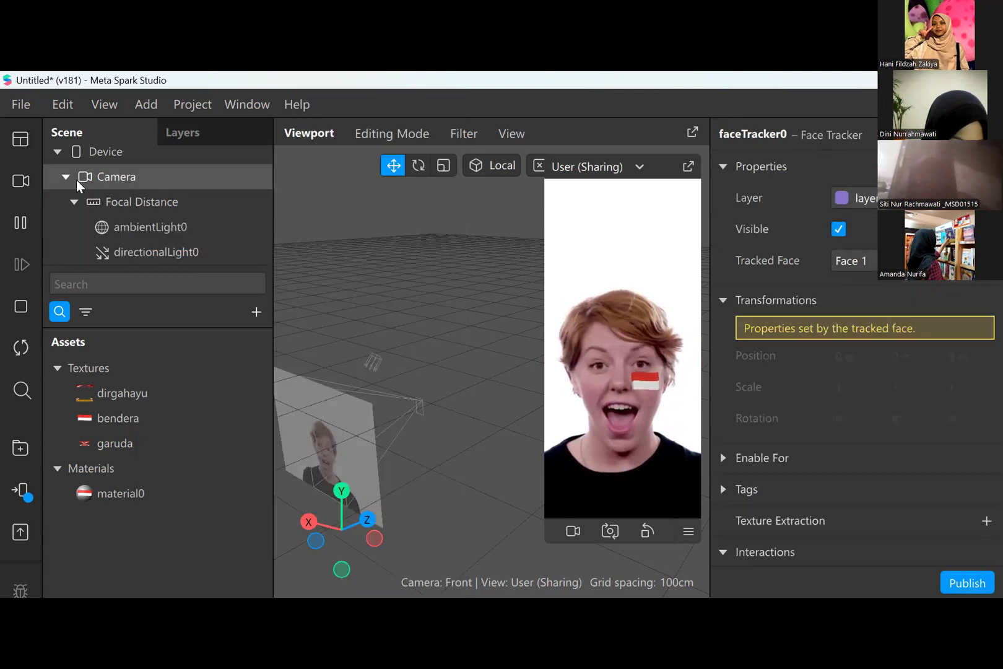
click(75, 202)
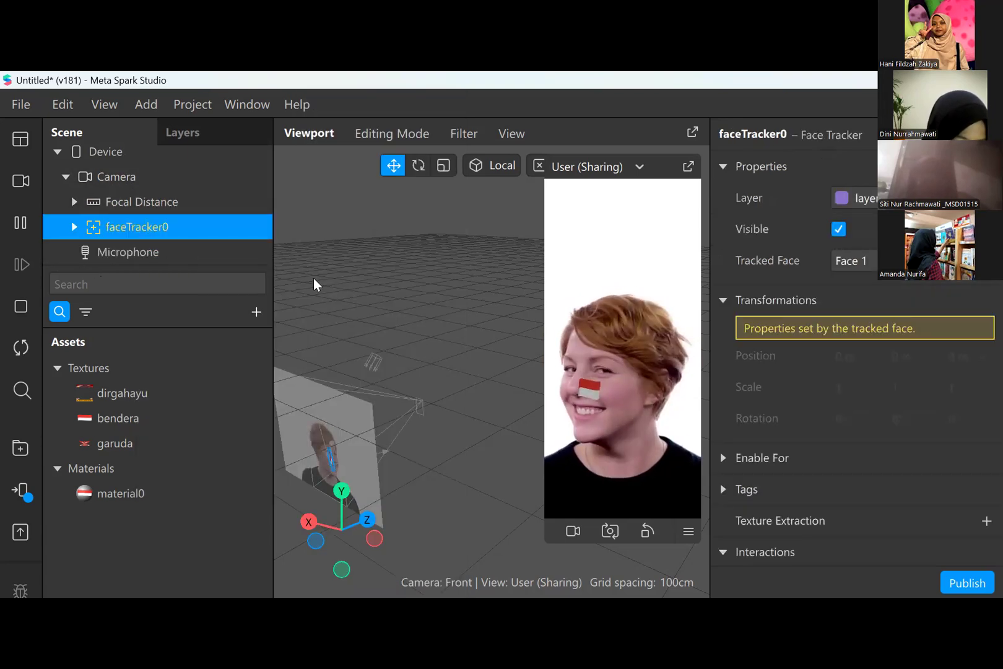
click(257, 312)
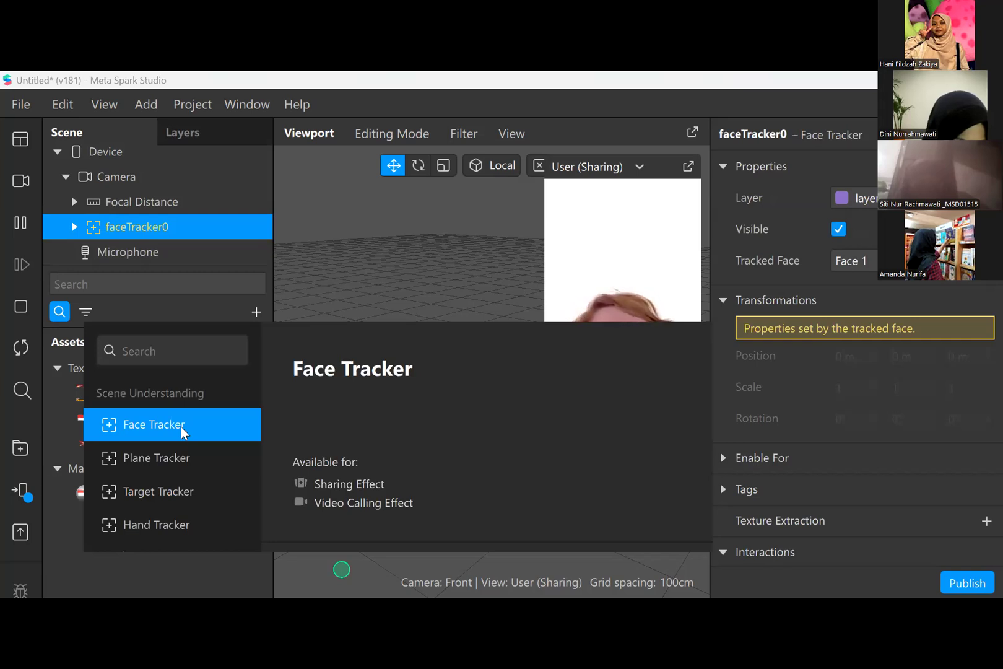
click(181, 426)
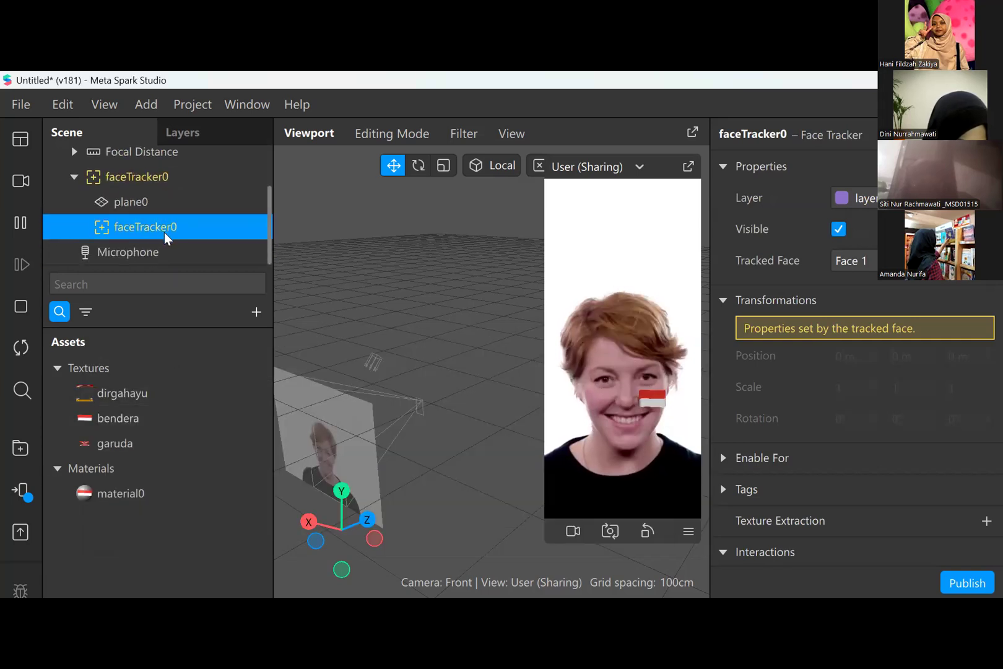
scroll(164, 229, up, 2)
click(167, 234)
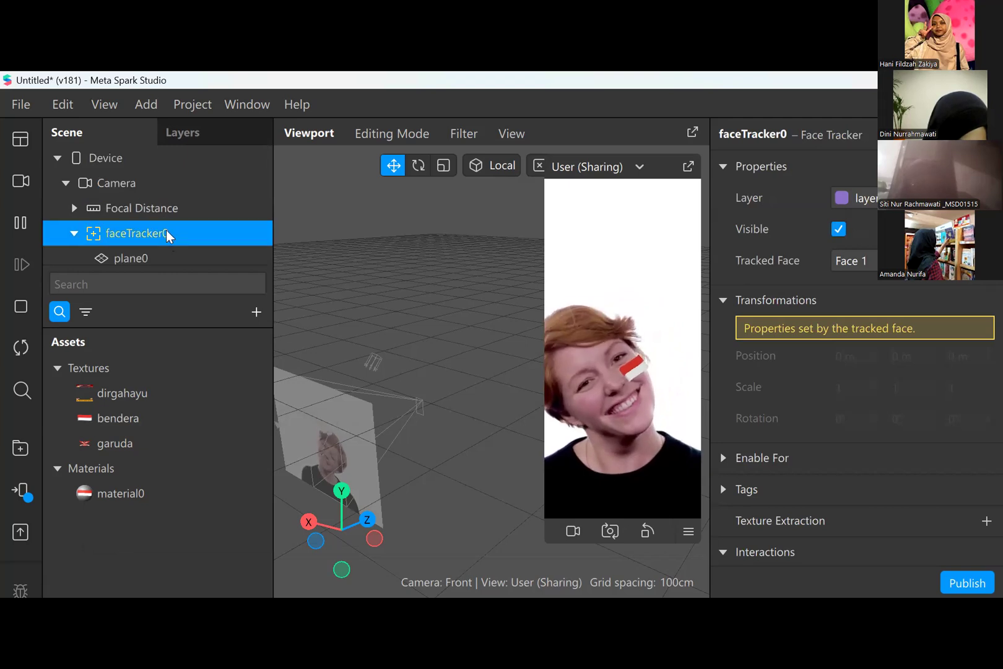
scroll(166, 232, down, 2)
click(167, 228)
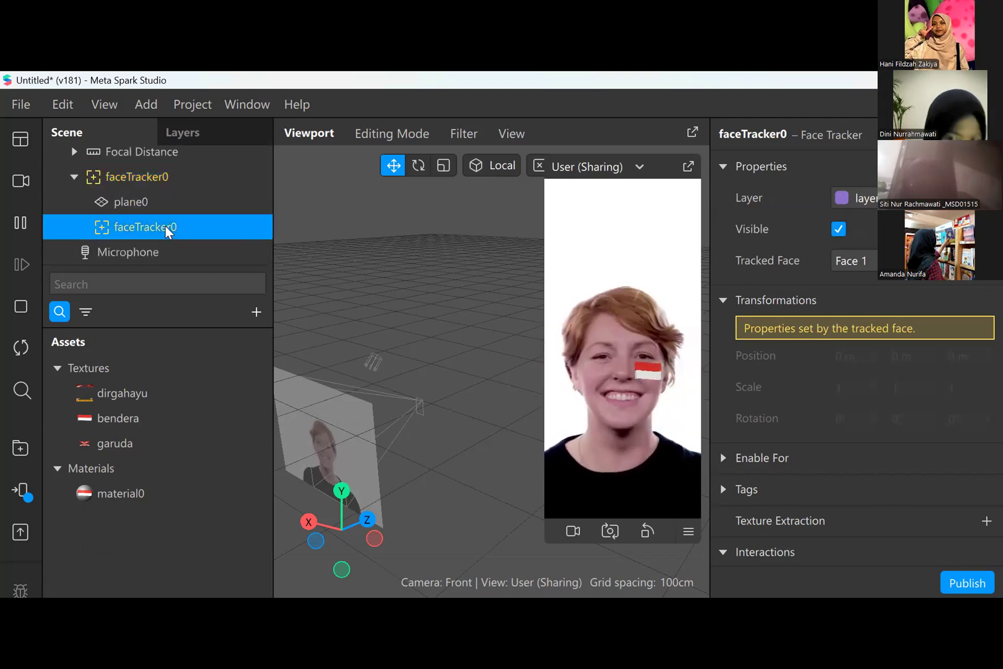
right_click(167, 231)
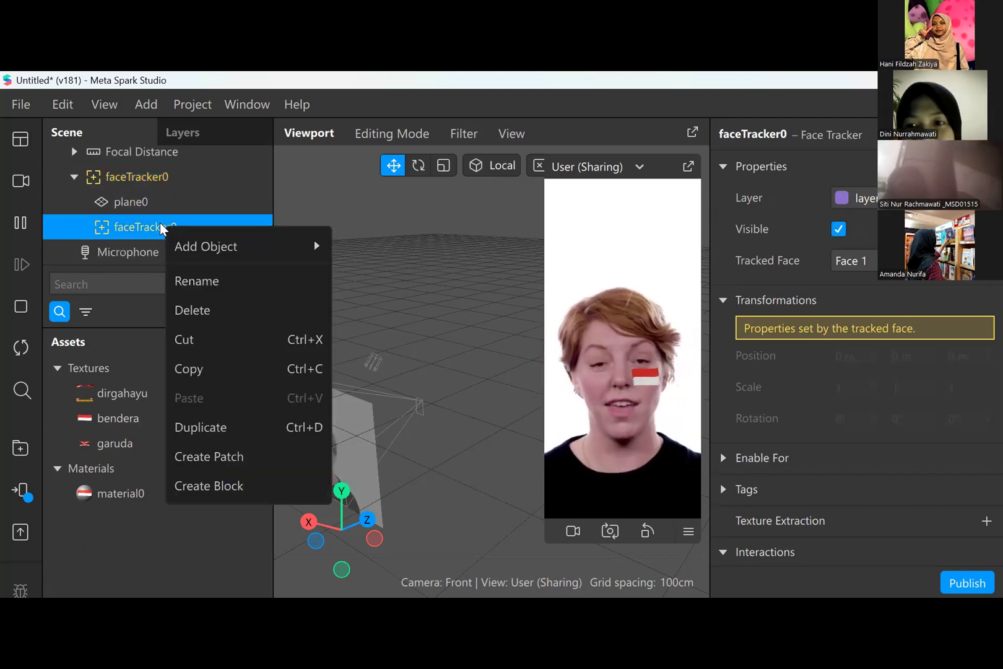
click(153, 234)
right_click(157, 229)
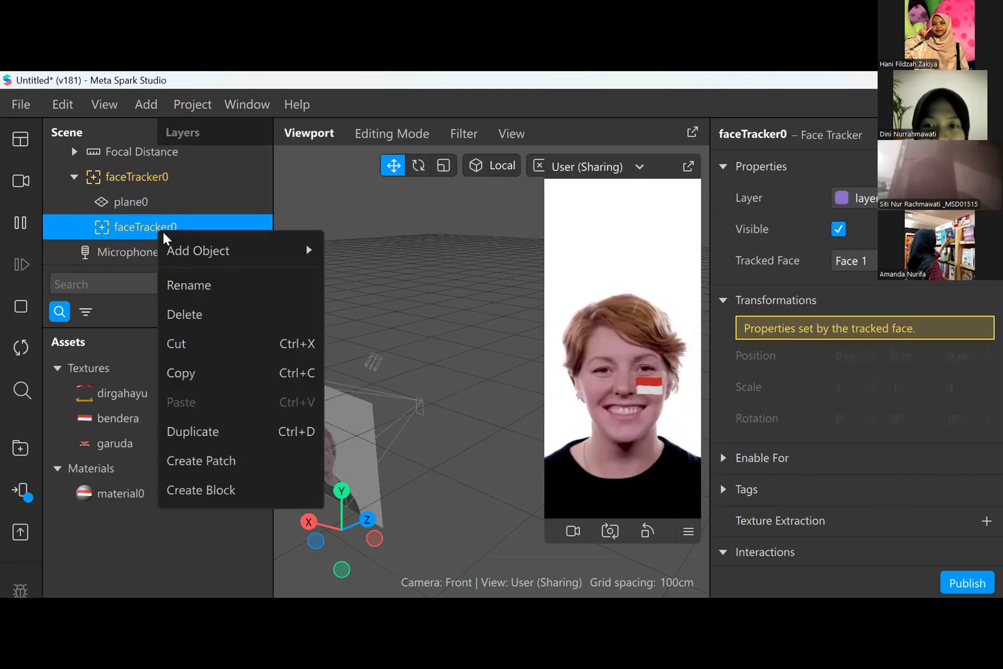
mouse_move(243, 246)
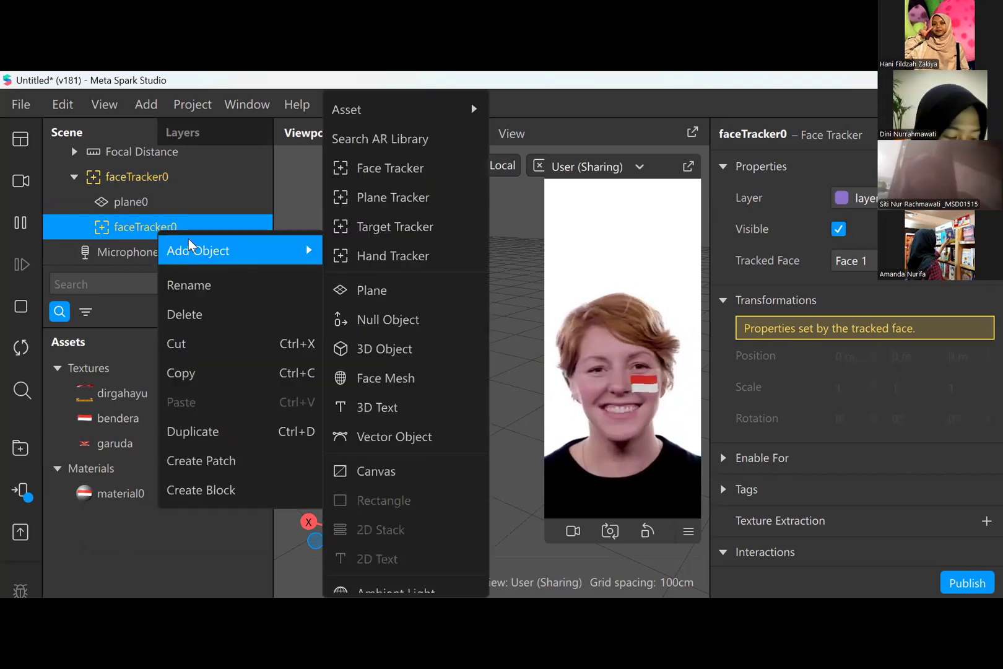
click(144, 220)
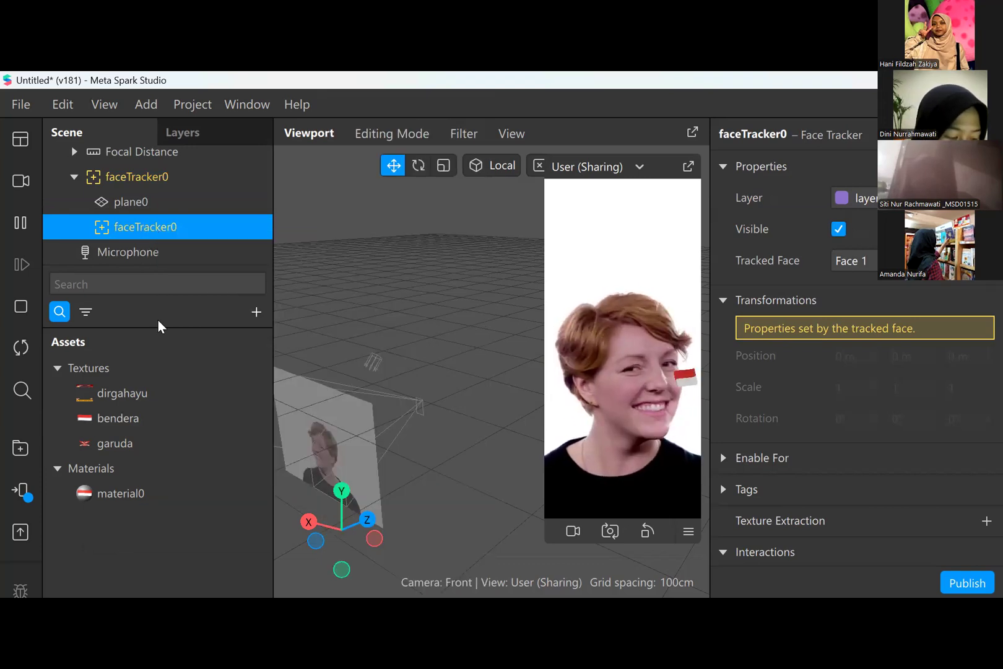
- Add a plane as a child of the nested faceTracker0
click(251, 311)
text(plane)
key(Return)
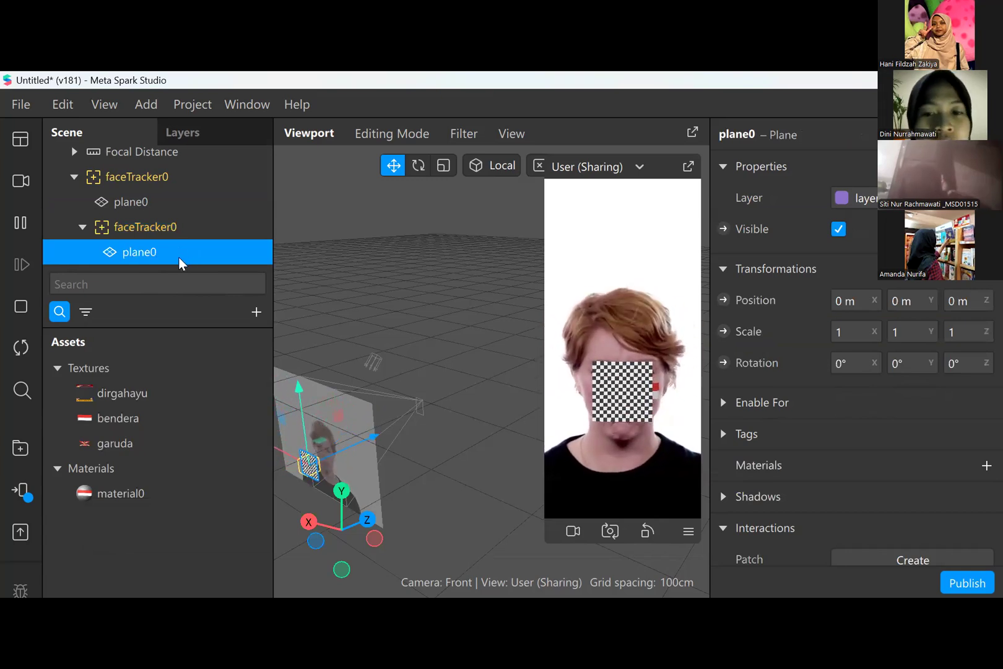
- Create a new material for the nested tracker's plane and set its diffuse texture to garuda
scroll(836, 495, down, 1)
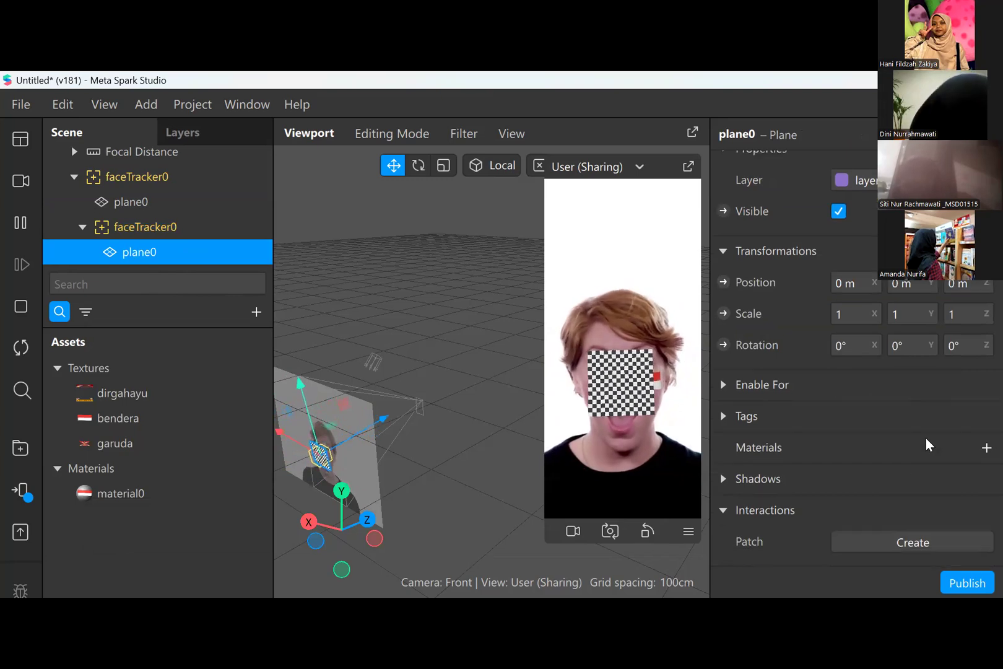
click(983, 448)
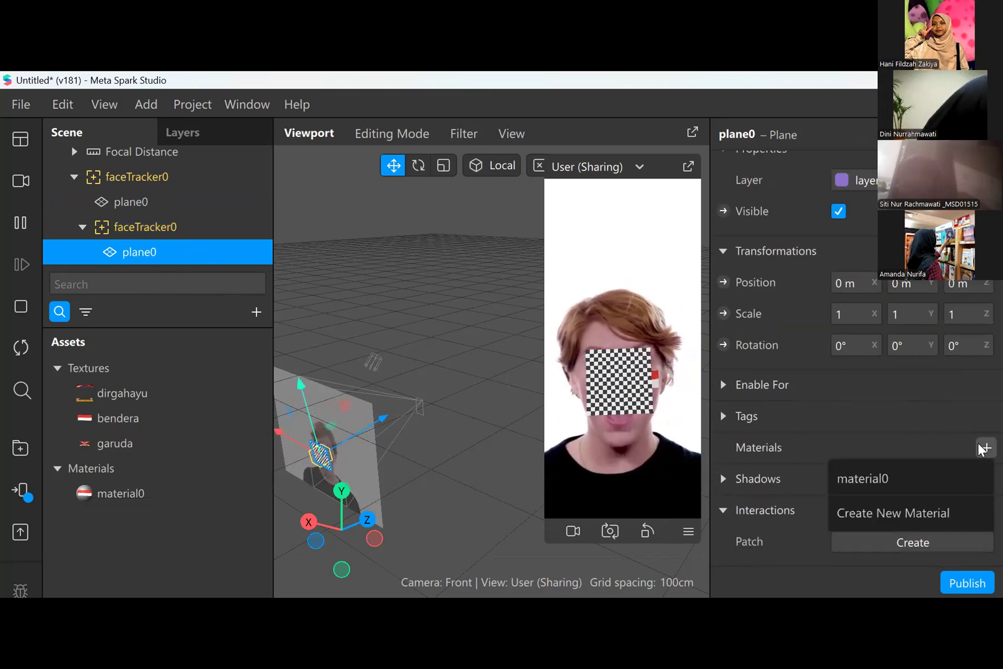
click(909, 512)
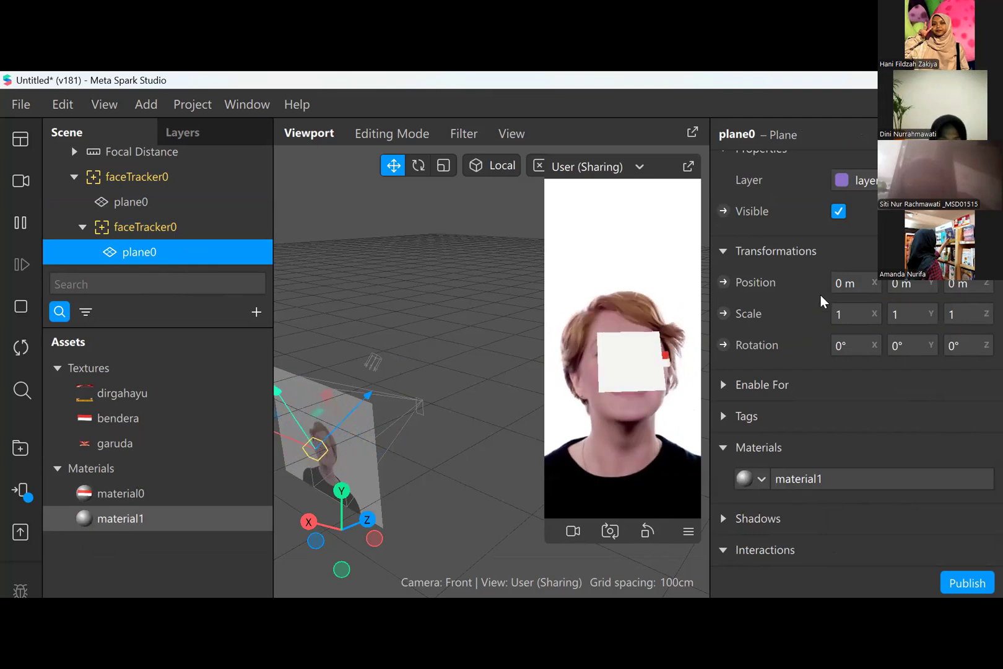
click(121, 518)
click(867, 296)
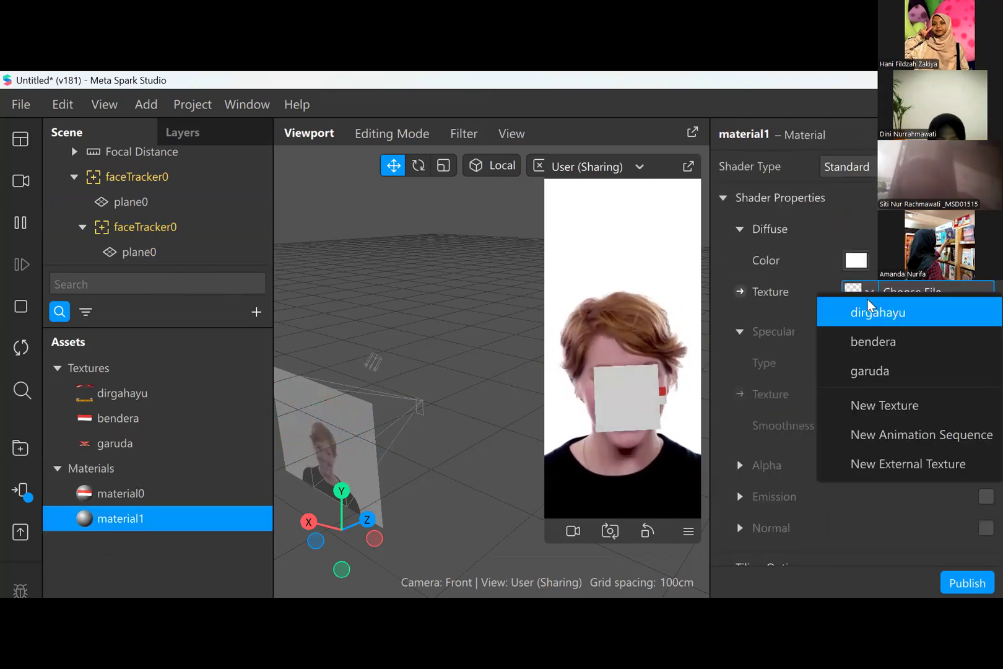
click(883, 371)
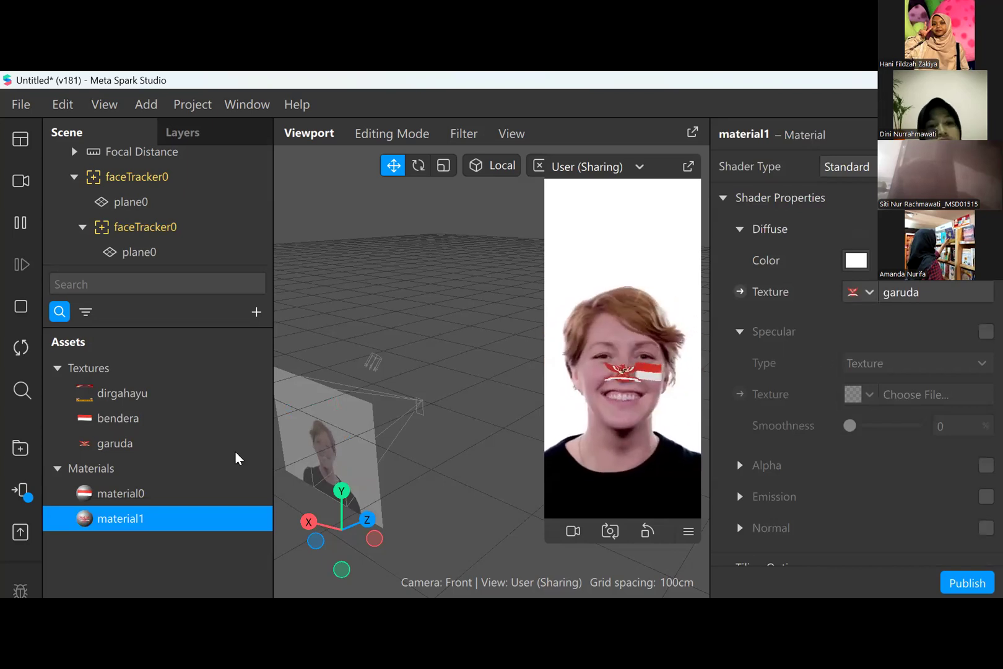
- Scale the garuda plane to 1,5 in X and 2 in Y
click(174, 255)
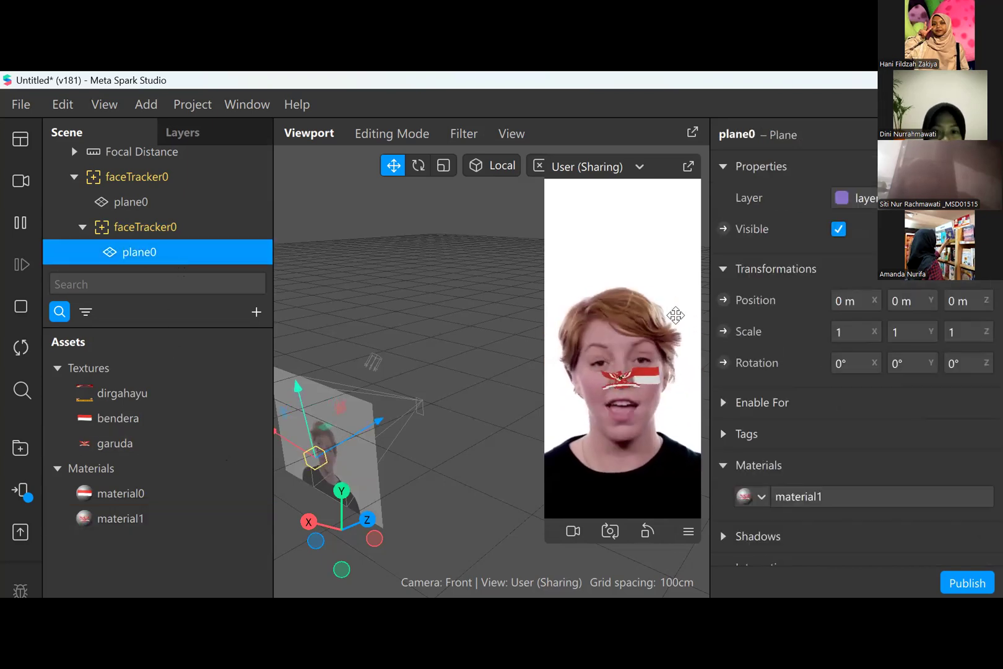
click(855, 331)
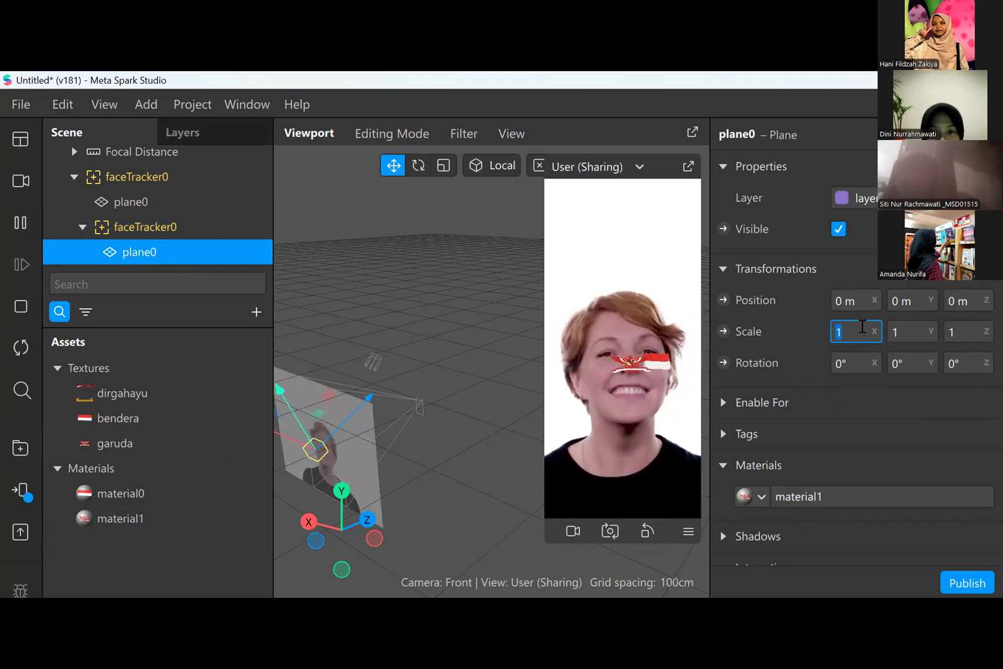
text(1,5)
key(Return)
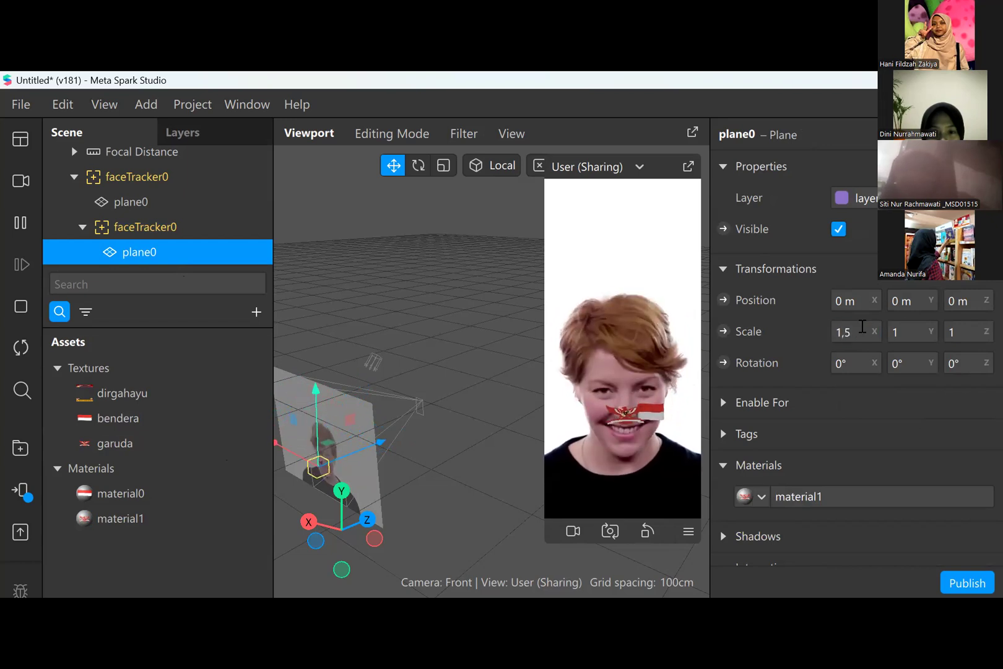
click(919, 329)
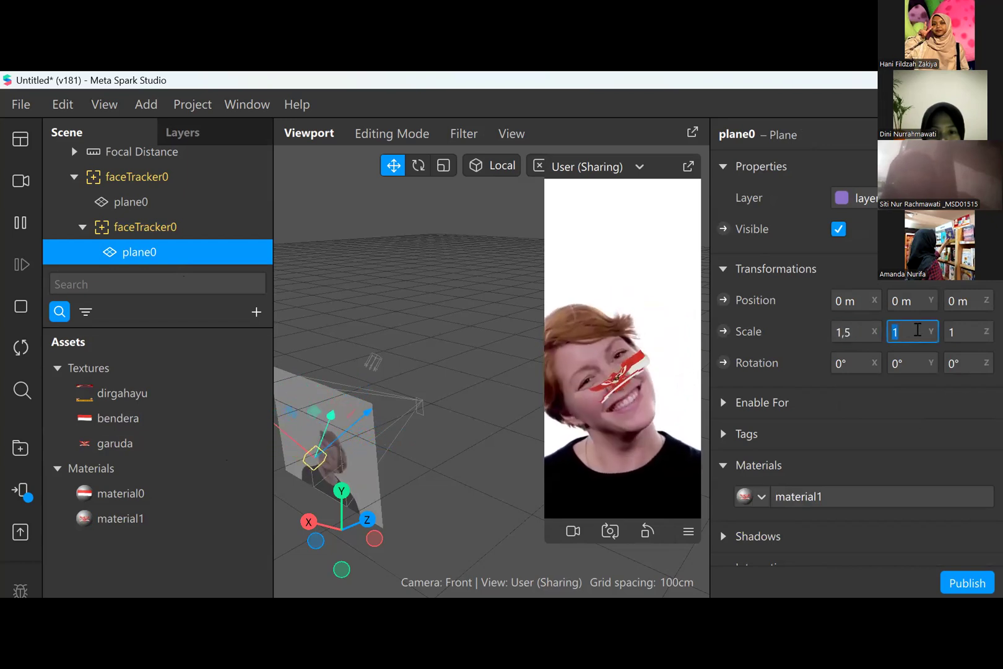
text(2)
key(Return)
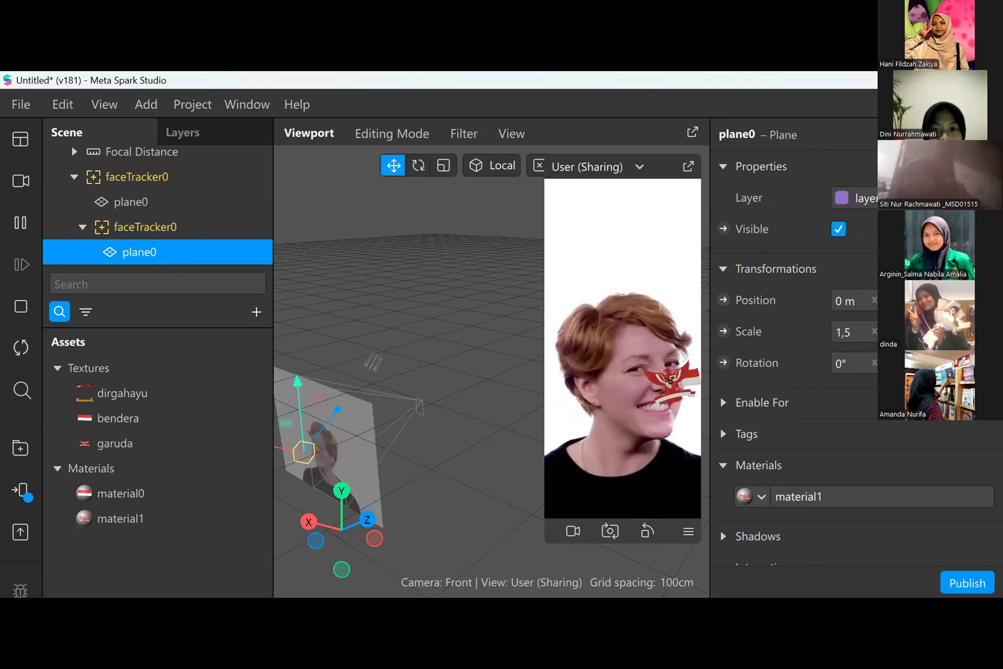
- Try X positions of 1,5 m and 0,5 m for the garuda plane
click(839, 302)
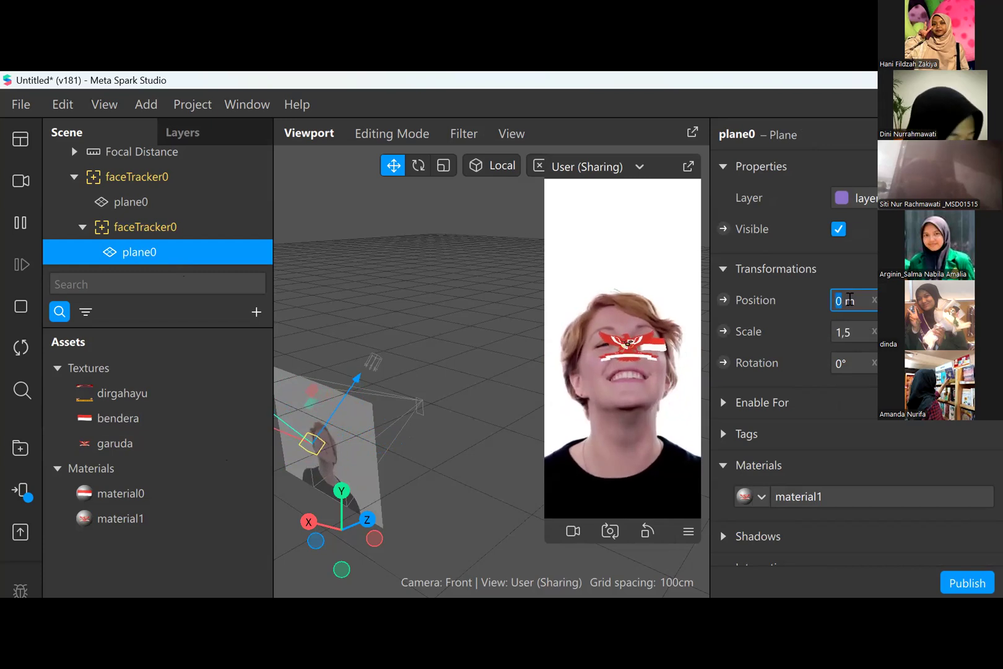
text(1,)
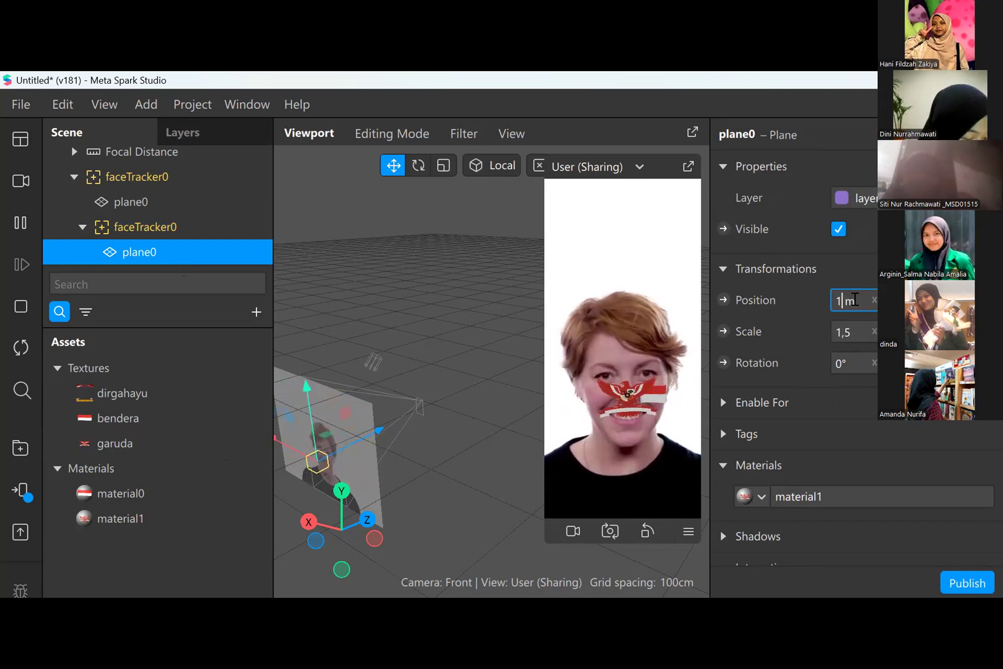
text(5)
key(Return)
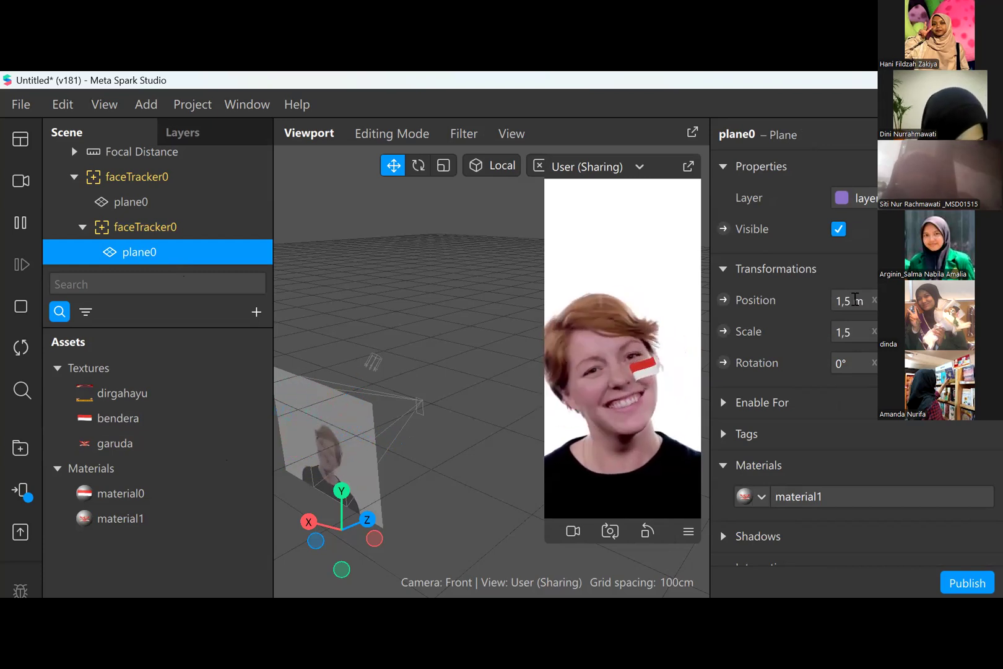
mouse_move(848, 302)
mouse_down()
mouse_move(829, 302)
mouse_move(852, 297)
mouse_up()
text(0,5)
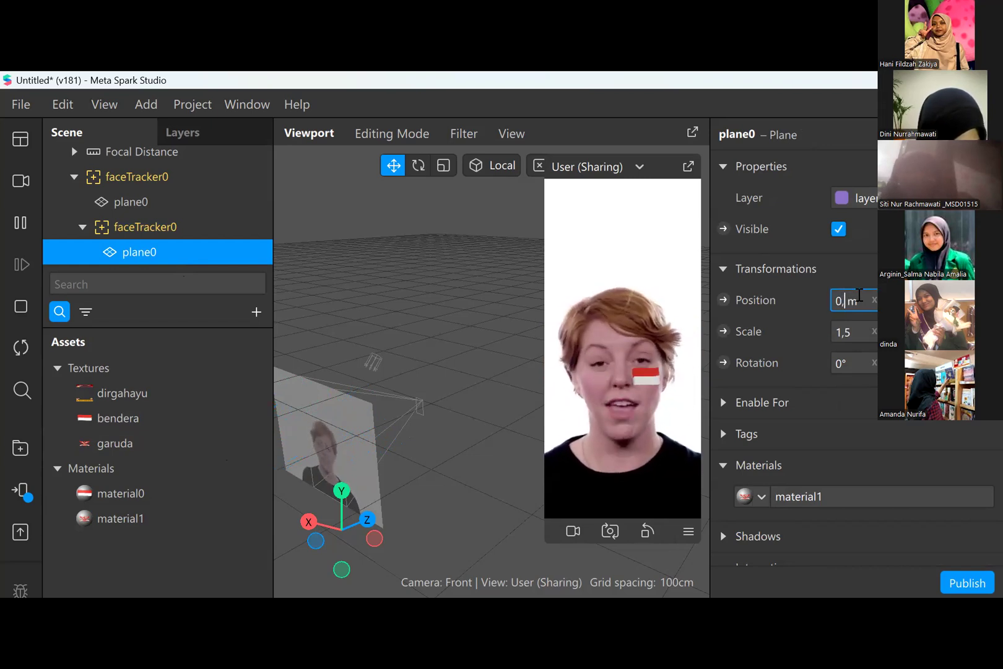
key(Return)
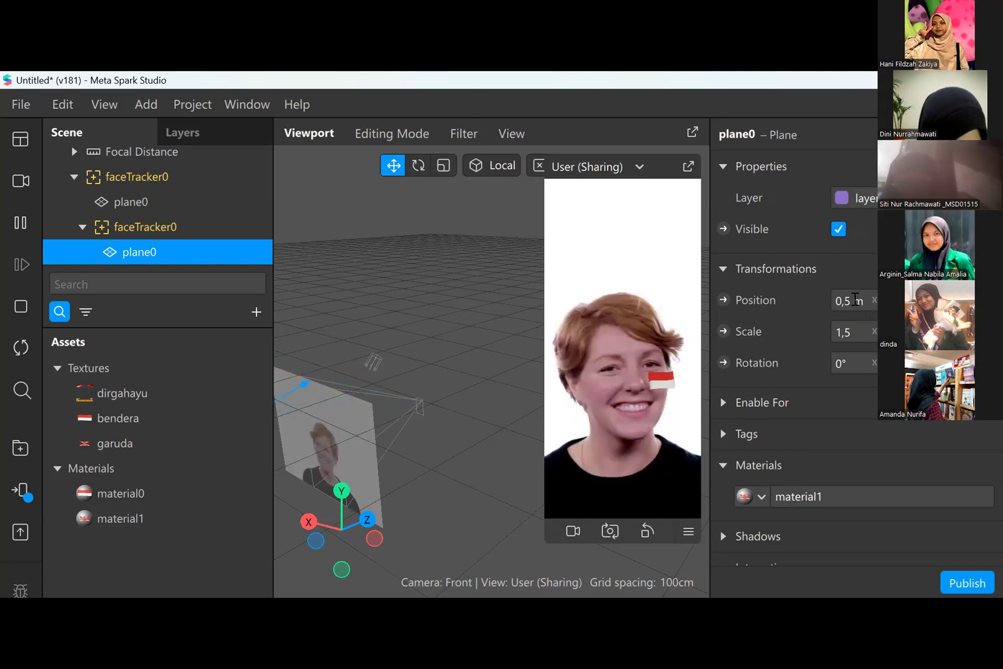
- Set the garuda plane's X position to 0,05 m
click(851, 302)
key(BackSpace)
key(BackSpace)
key(BackSpace)
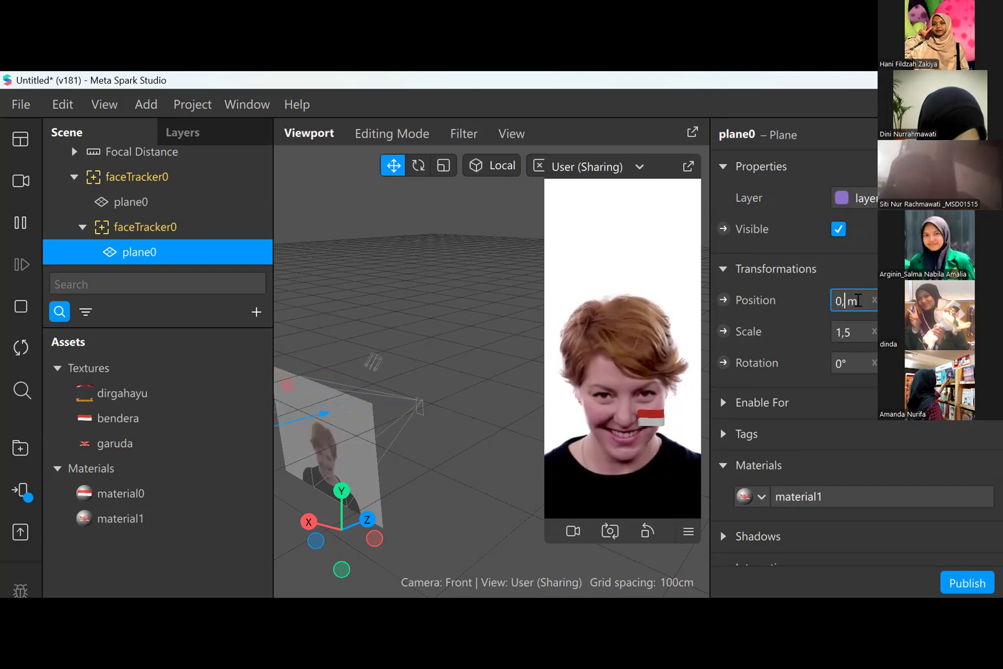
text(0,05)
key(Return)
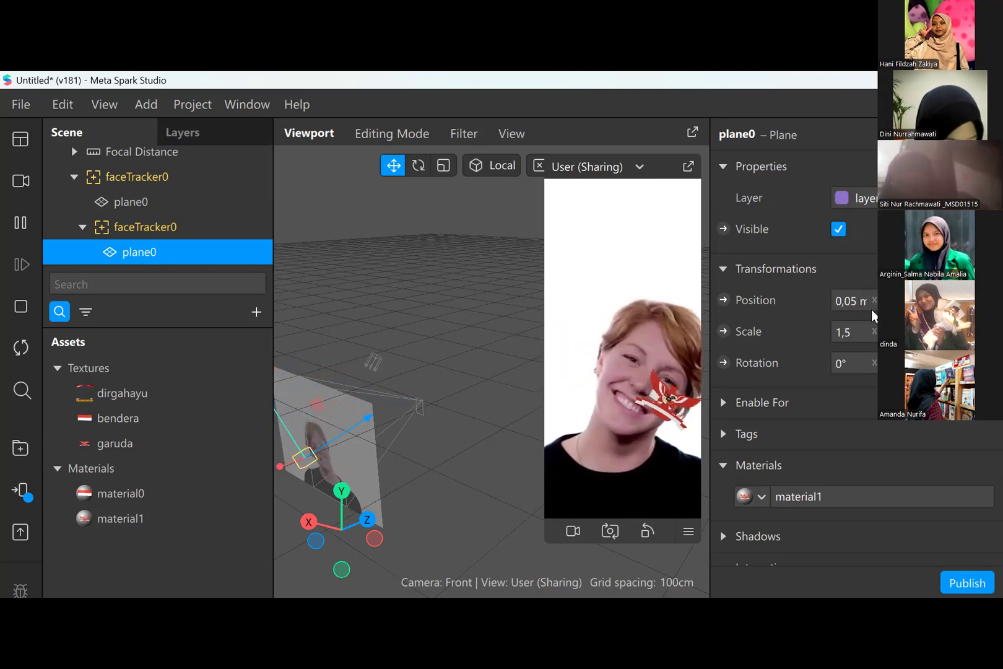
drag(868, 310, 878, 309)
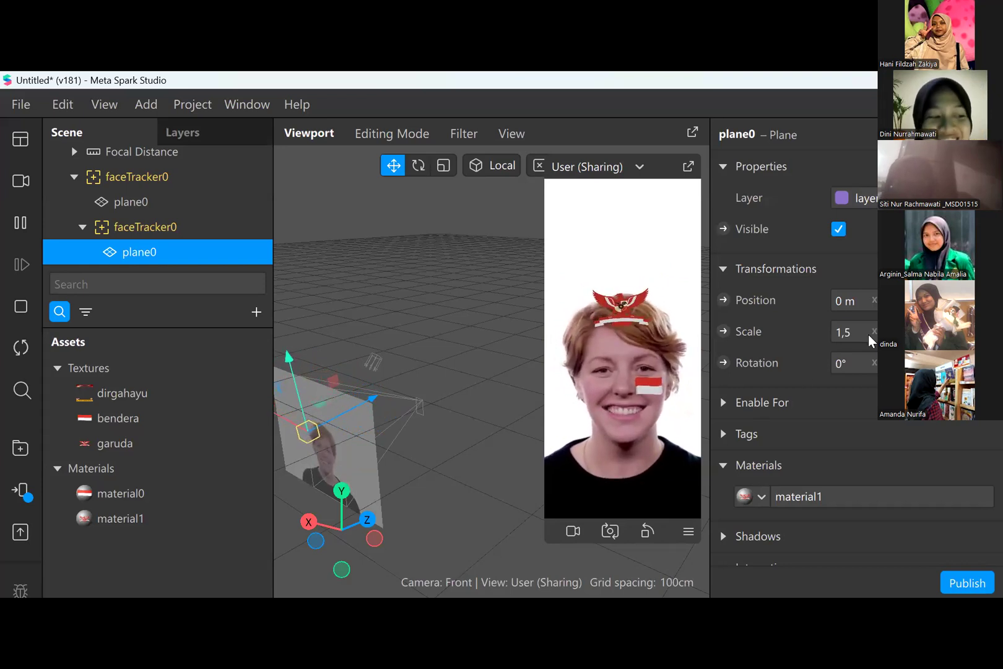
- Set the garuda plane's X scale to 1,7
click(848, 331)
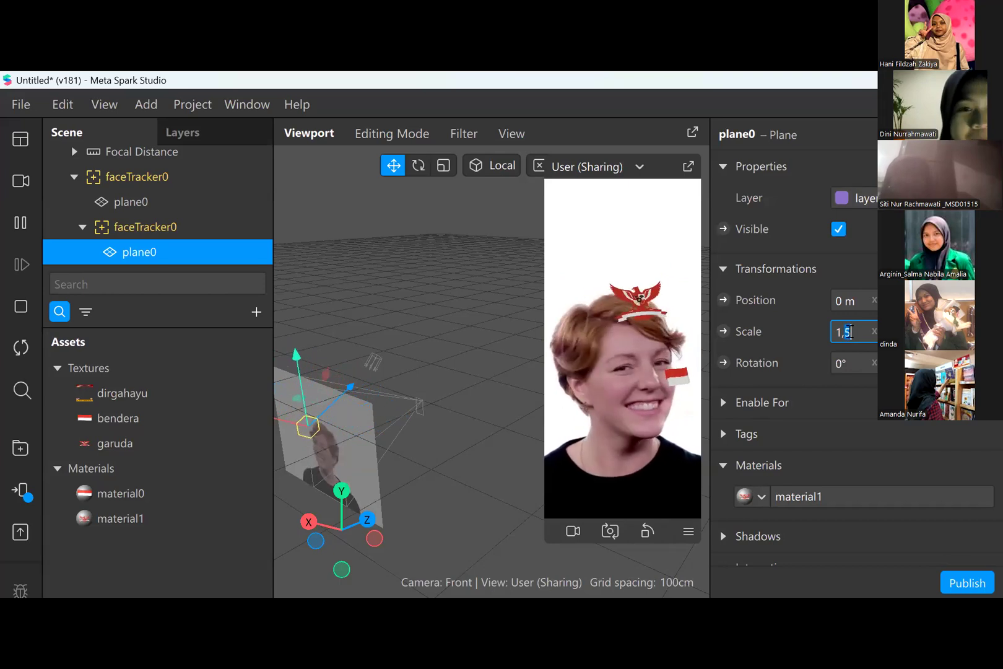
key(Return)
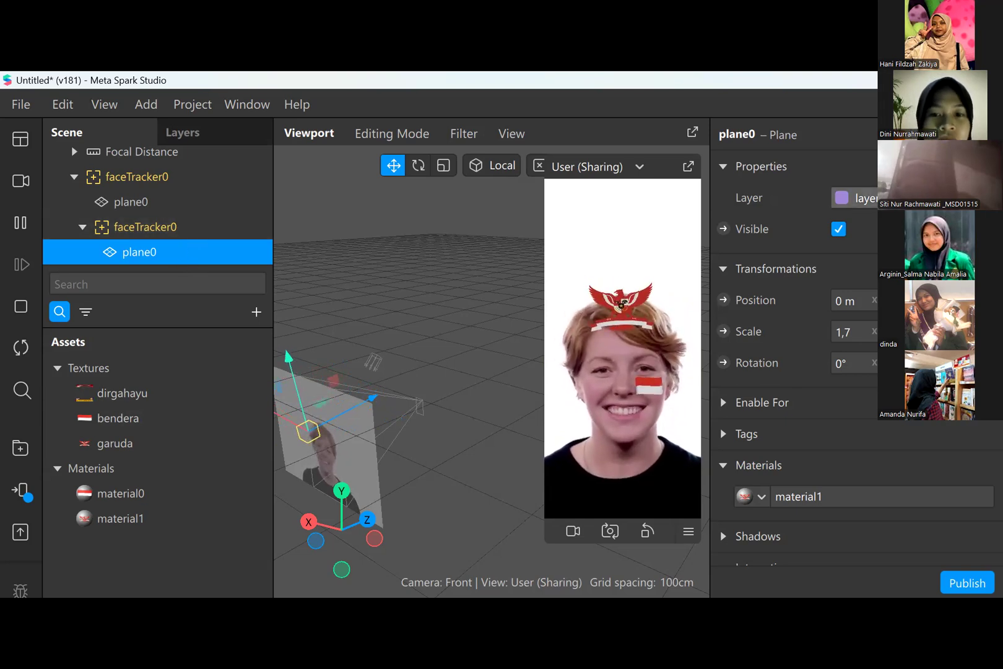
click(914, 198)
click(914, 198)
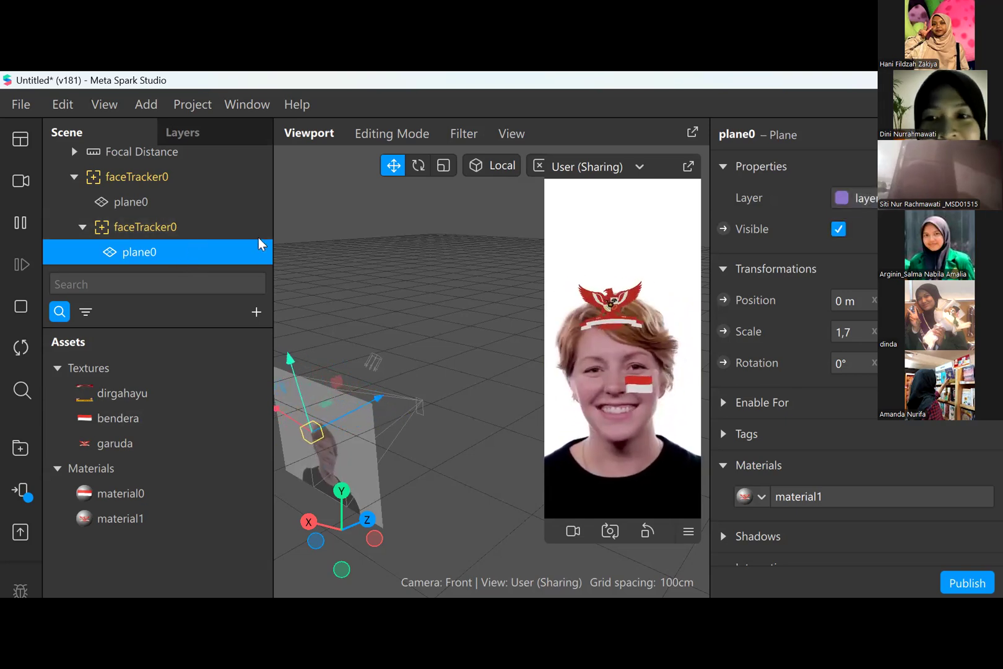
- Examine the scene hierarchy from Camera down to both face trackers and their planes, and preview the dirgahayu texture
click(225, 225)
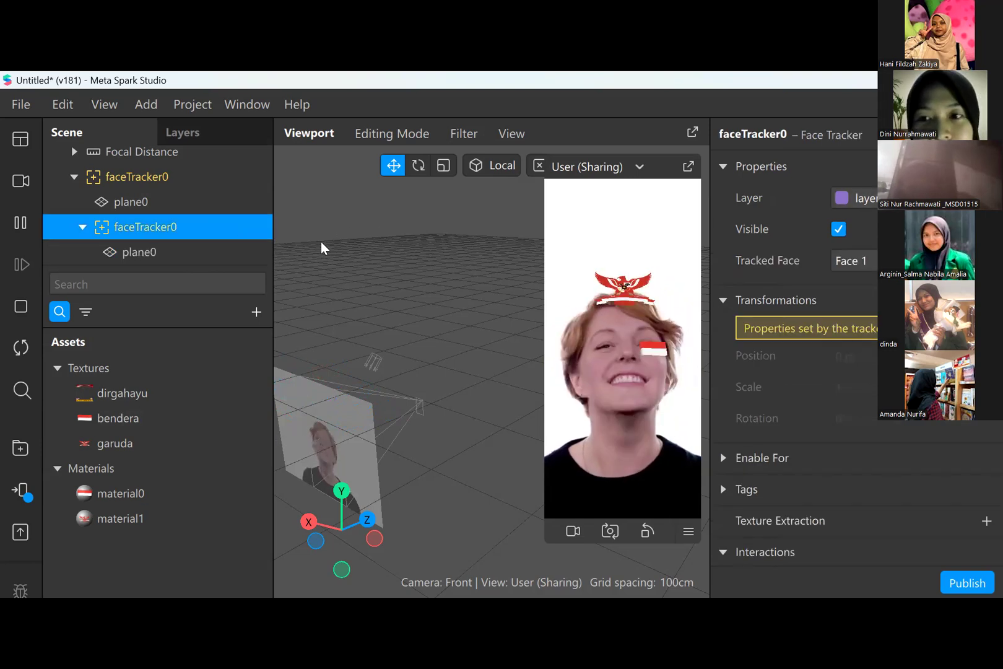
double_click(221, 396)
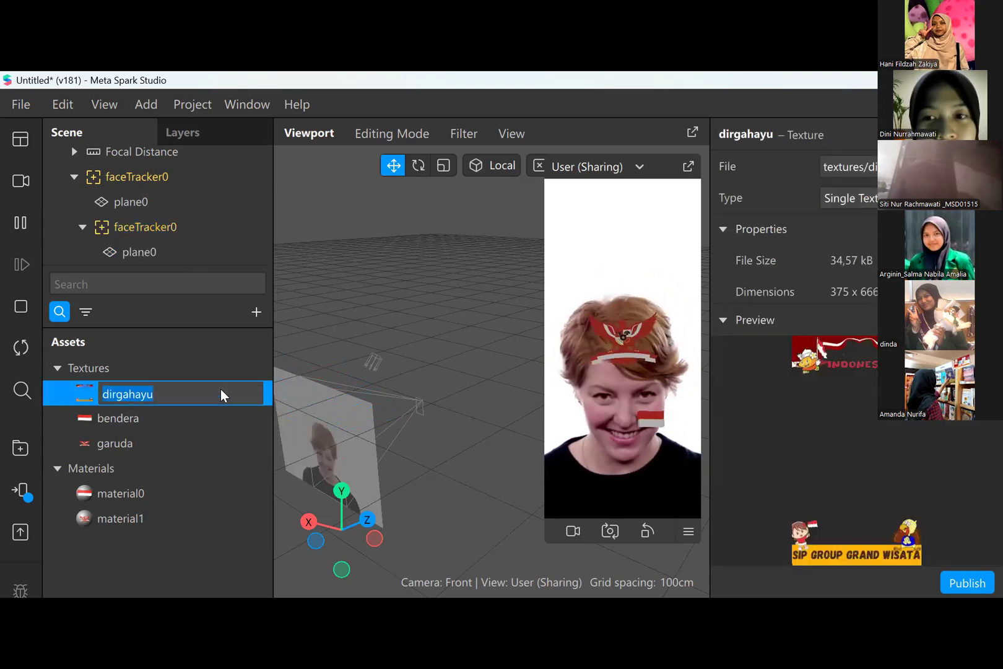
click(207, 178)
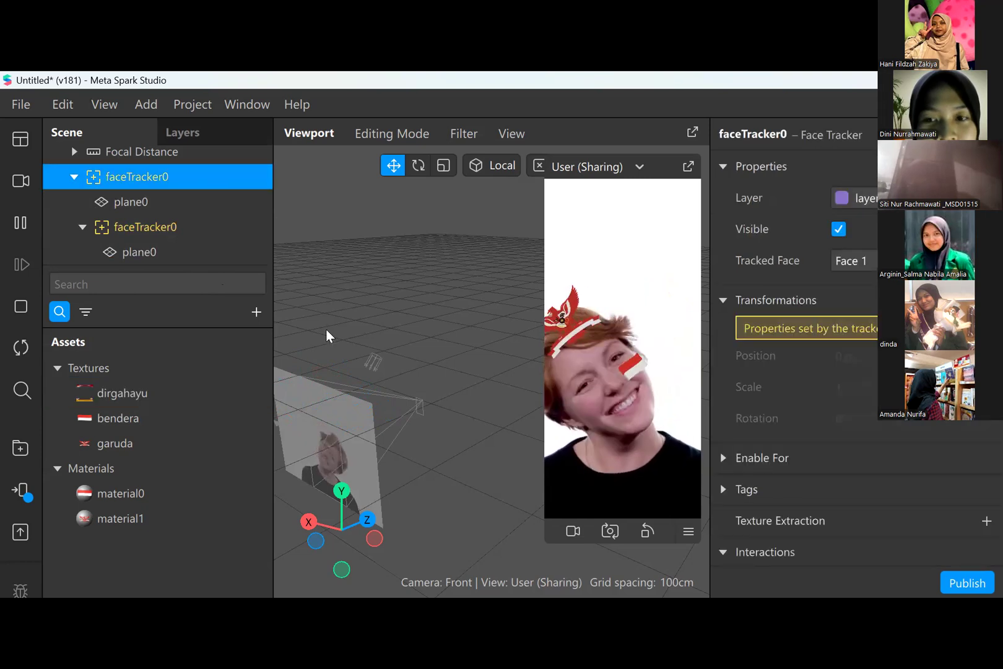
scroll(196, 256, up, 1)
scroll(196, 256, up, 1)
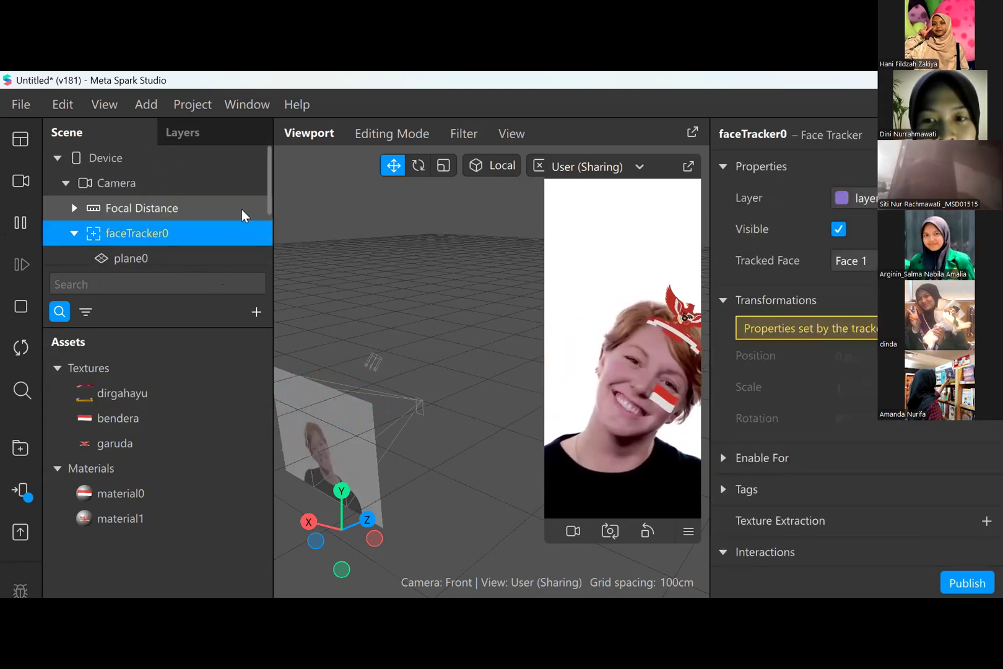
click(185, 184)
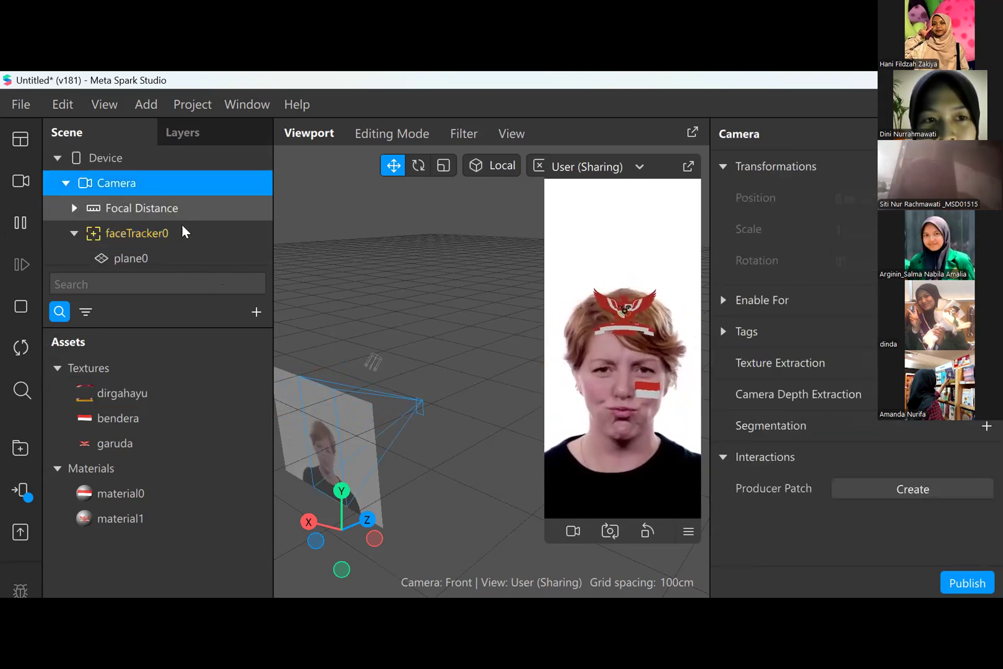
click(179, 240)
click(179, 260)
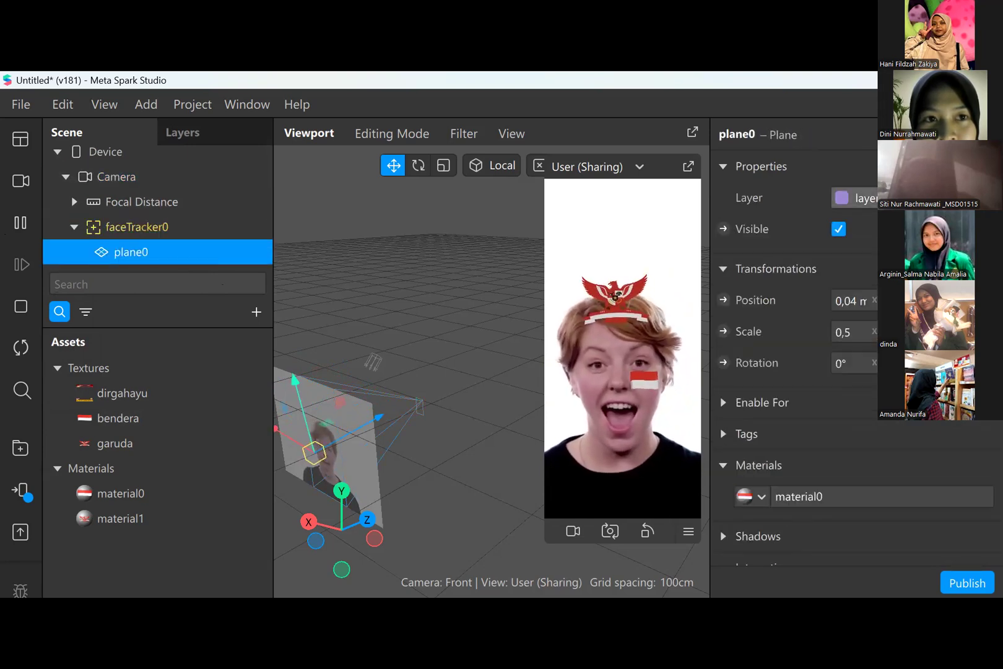
scroll(141, 237, down, 1)
scroll(141, 237, down, 1)
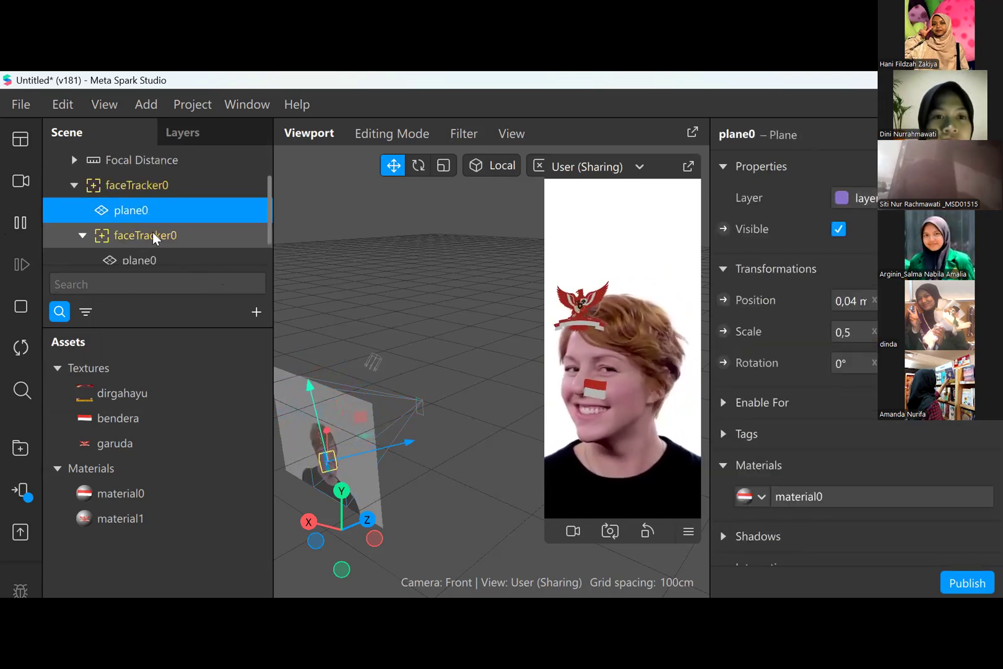
click(157, 237)
click(157, 253)
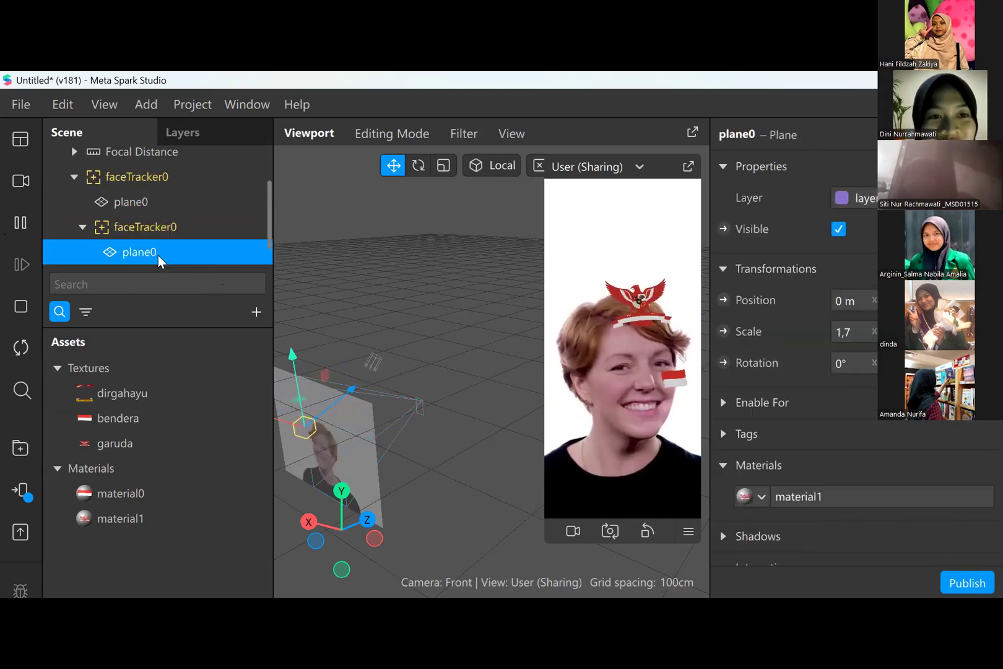
double_click(151, 395)
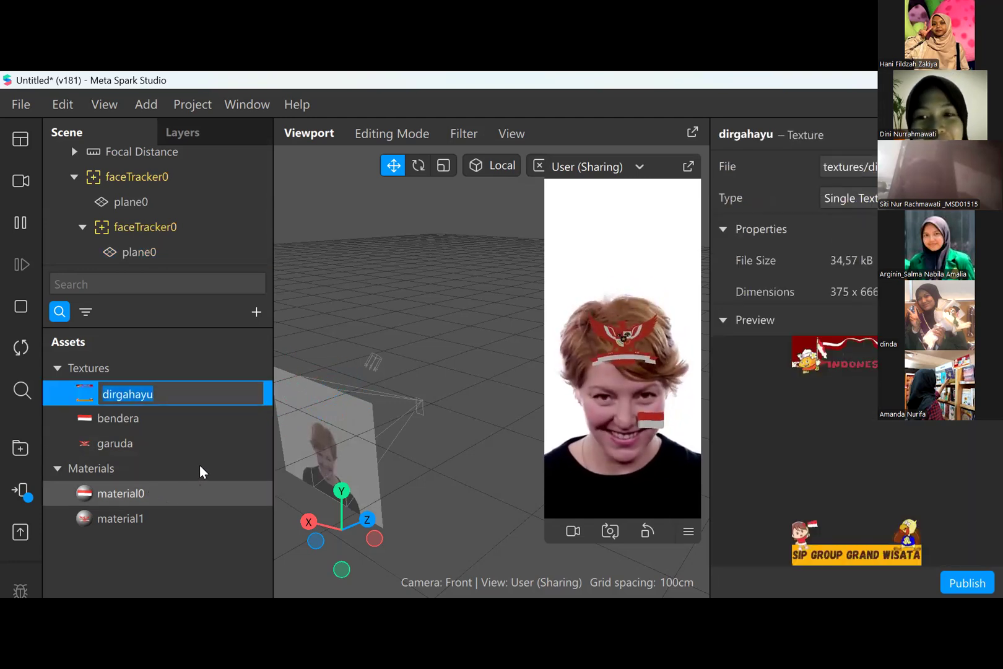
- Change the shader type of material0, the bendera material, to Flat
click(198, 493)
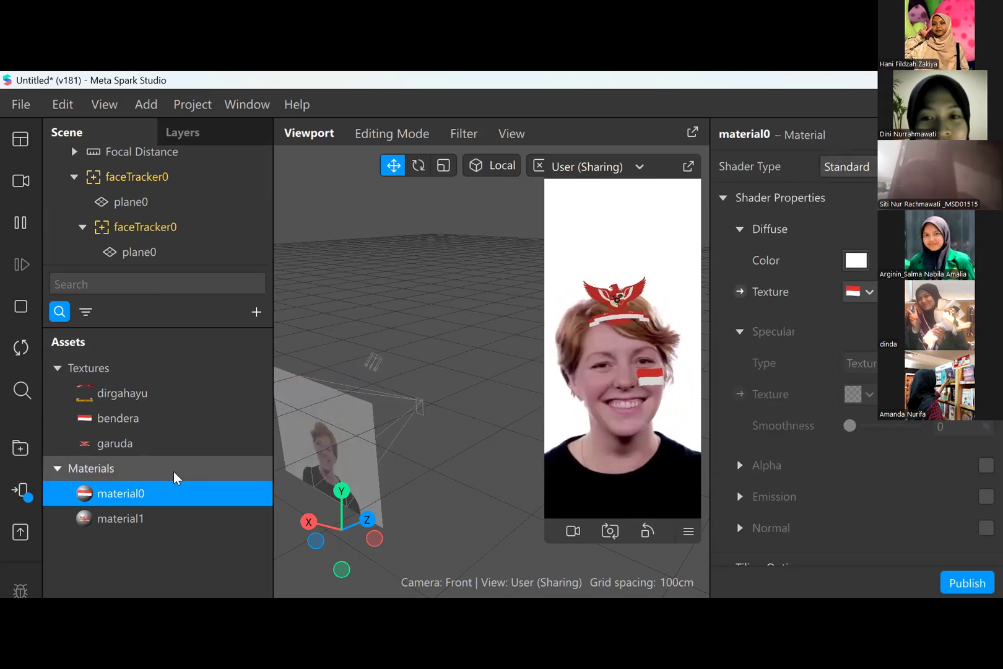
click(847, 166)
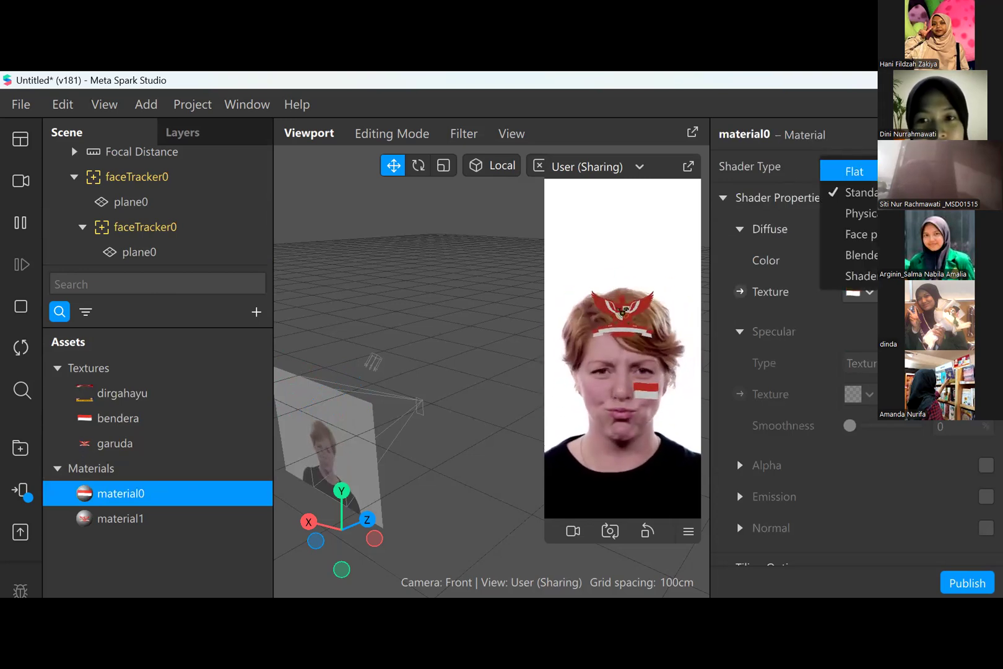
click(858, 173)
click(858, 173)
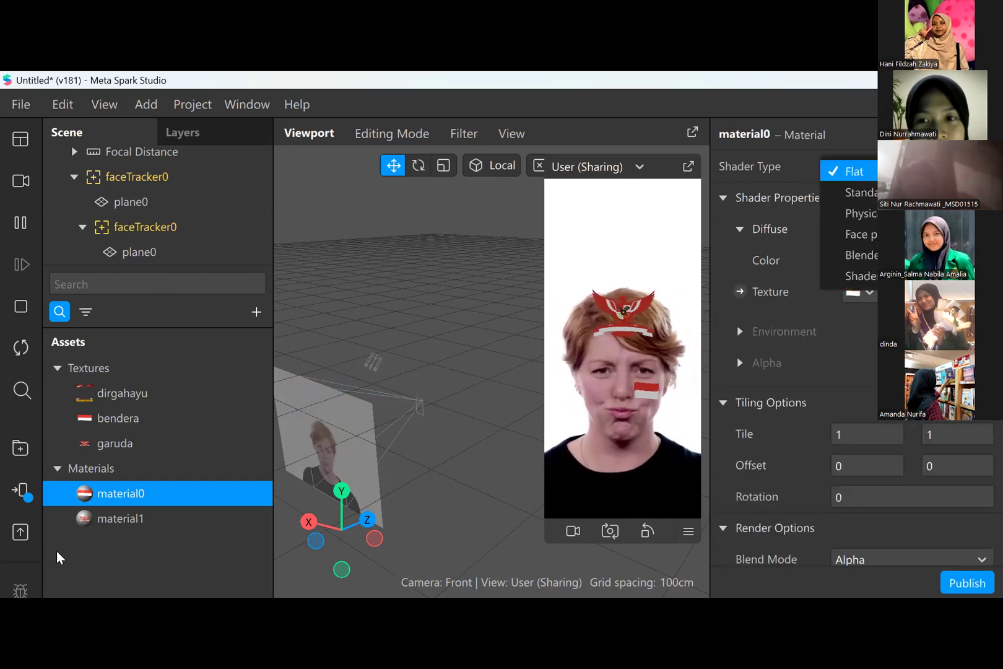
- Change the shader type of material1, the garuda material, to Flat
click(112, 516)
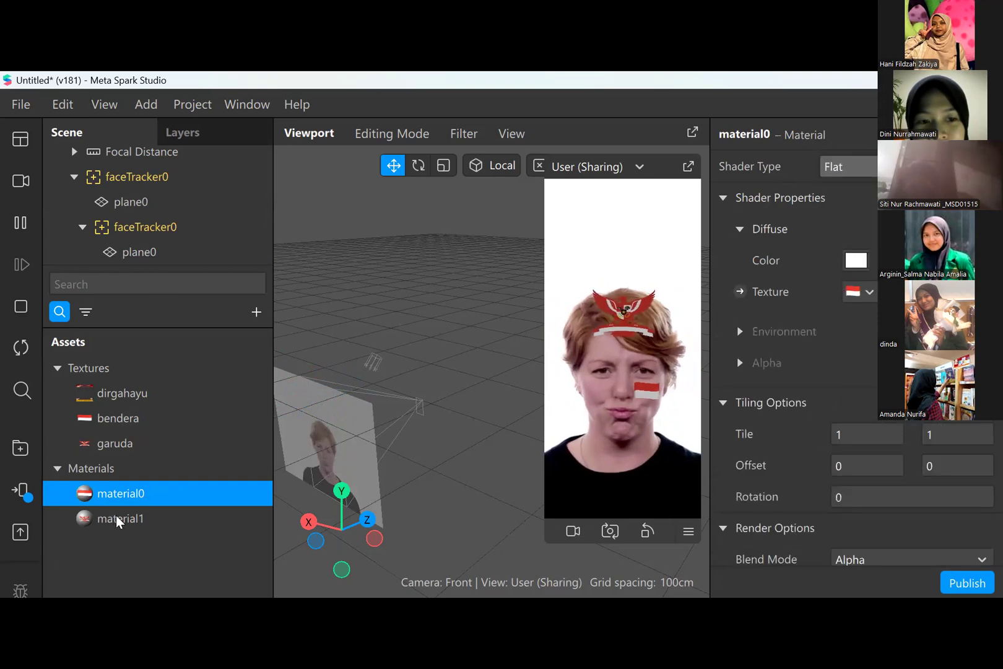
click(119, 521)
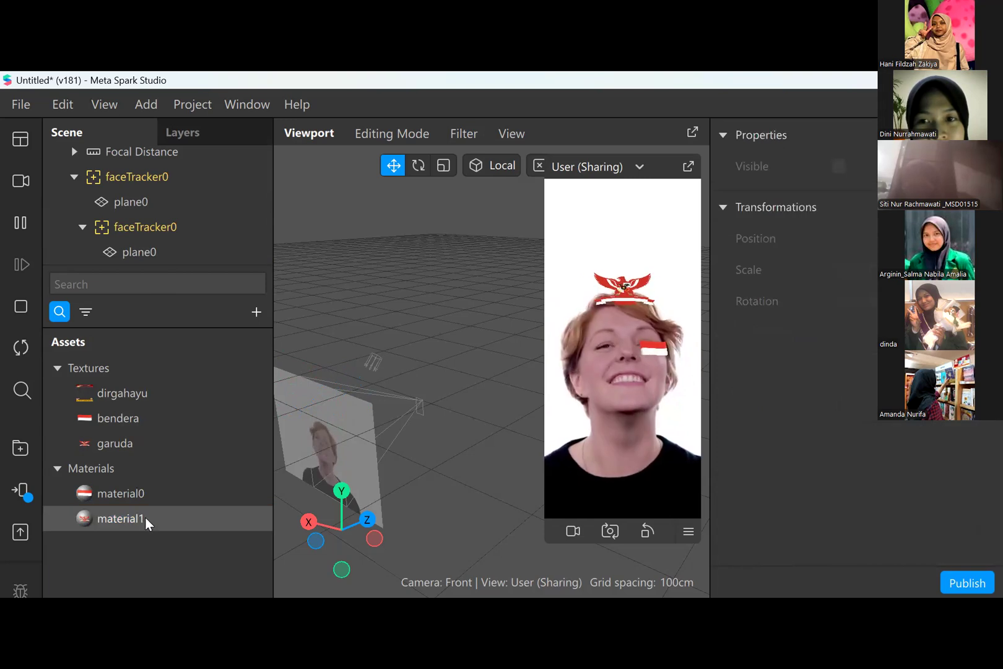
click(117, 518)
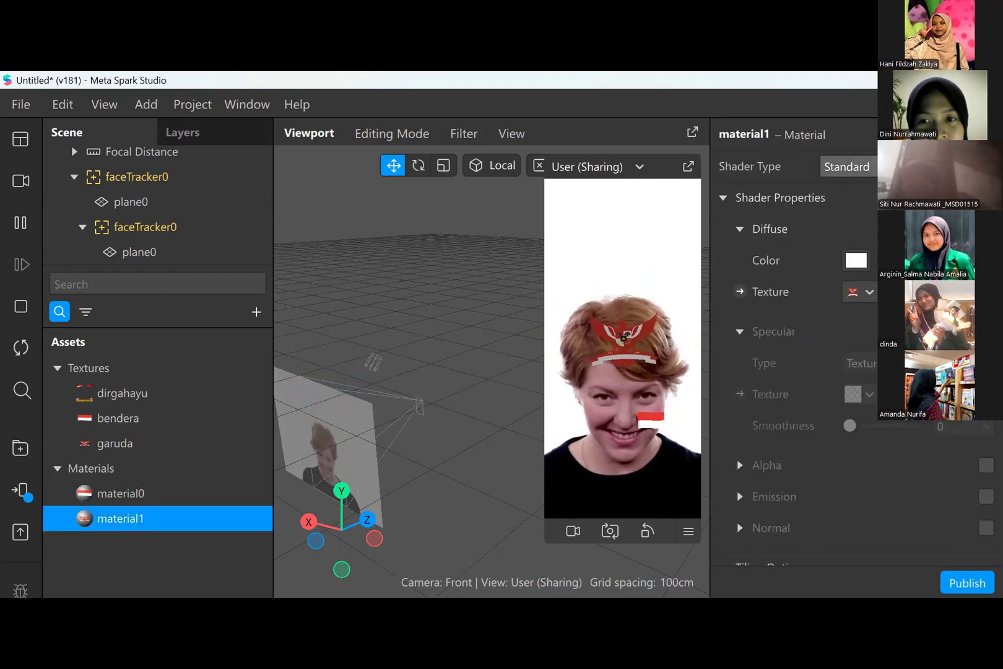
click(849, 166)
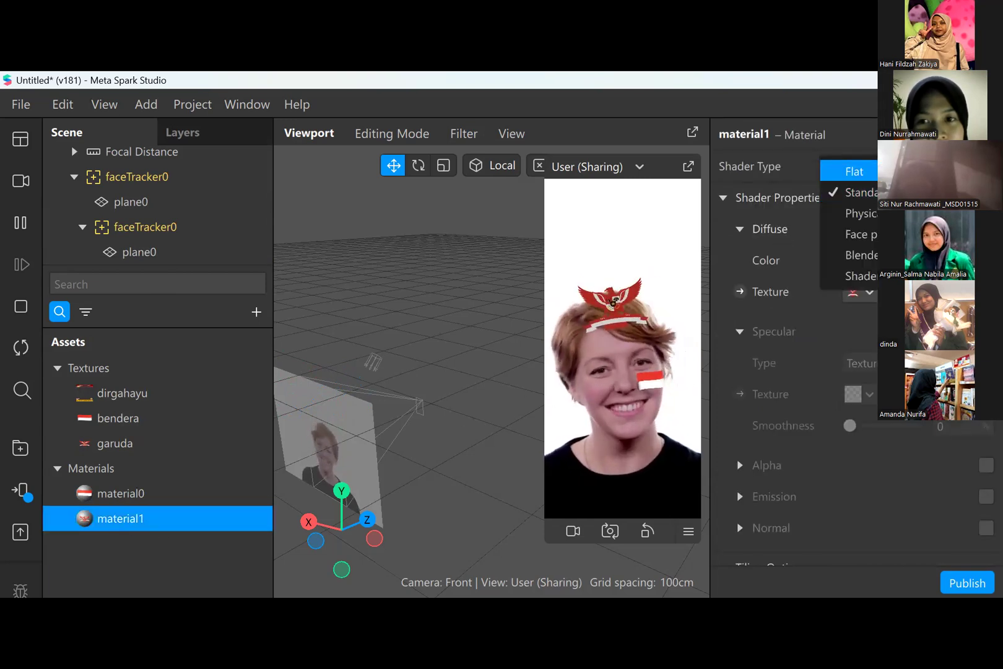
click(855, 172)
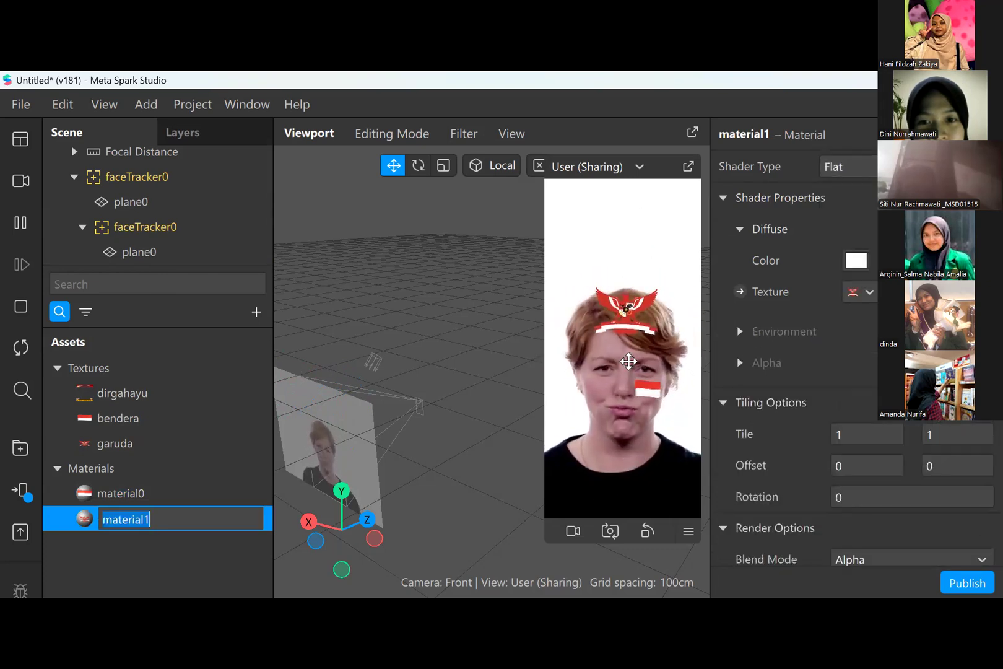
- Switch the simulator preview device to iPhone SE (2022) and clear the selection
click(688, 532)
mouse_move(690, 532)
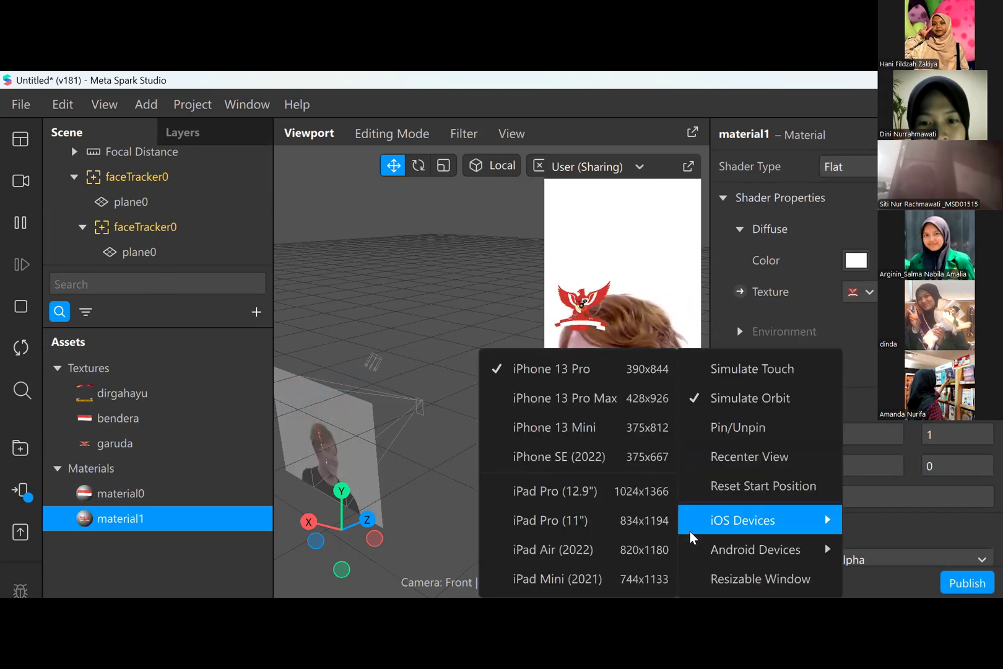
click(607, 469)
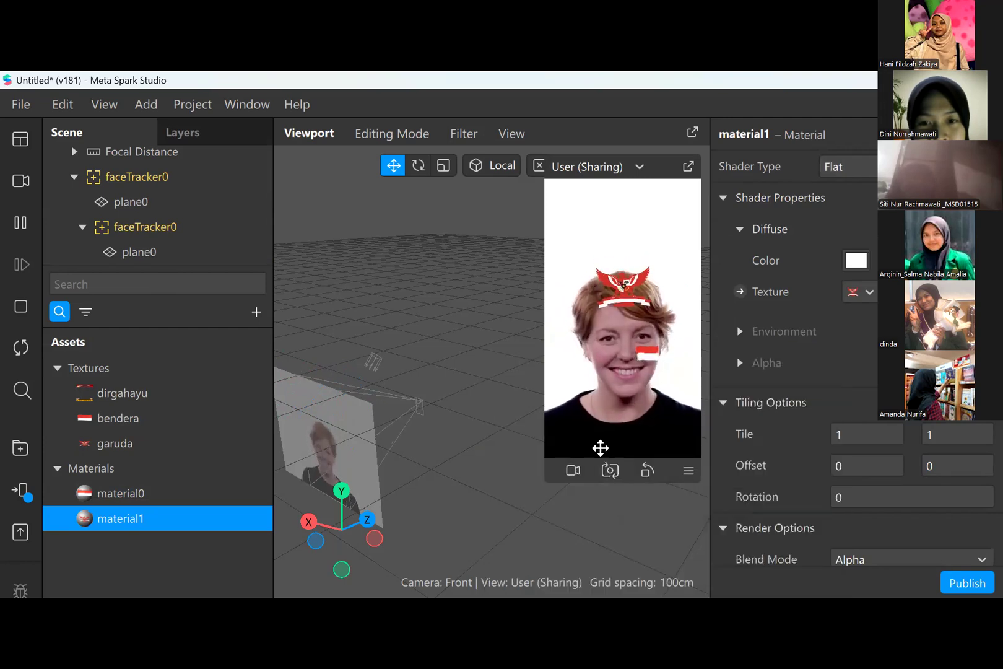
click(688, 470)
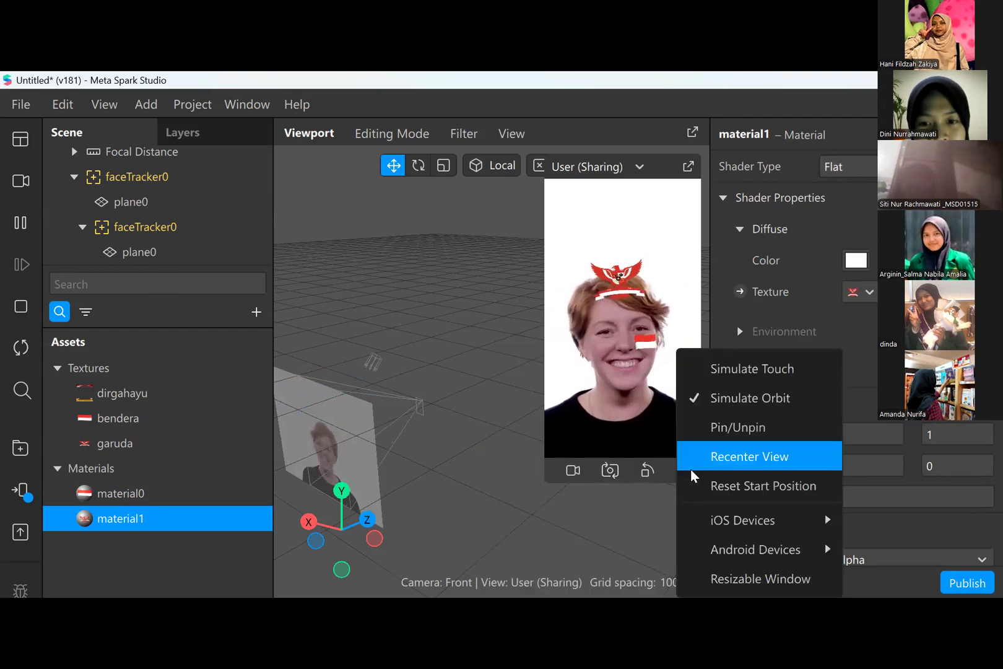
mouse_move(709, 526)
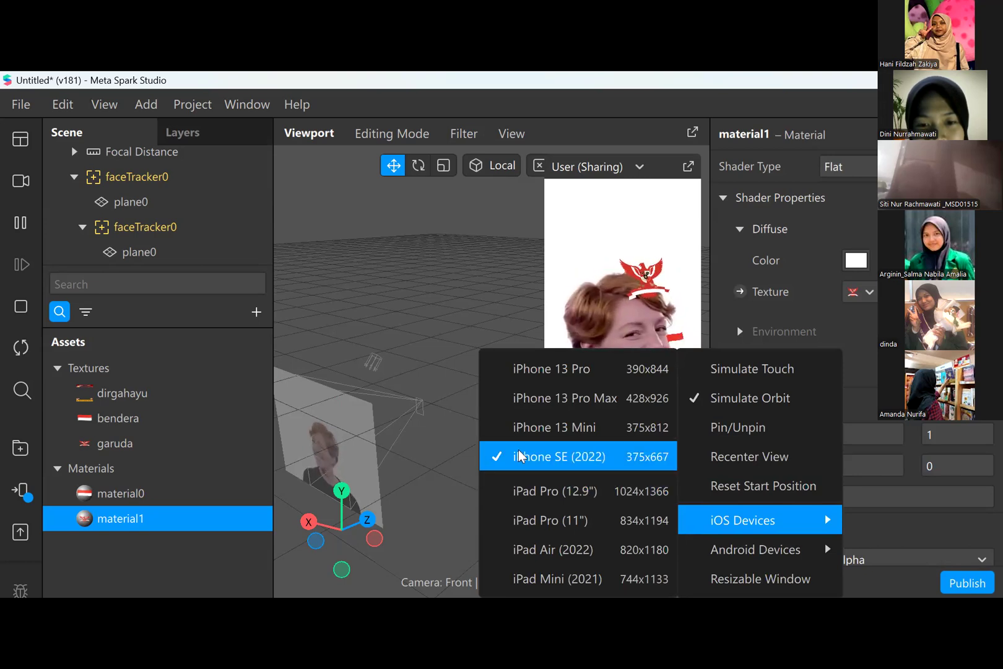
click(444, 483)
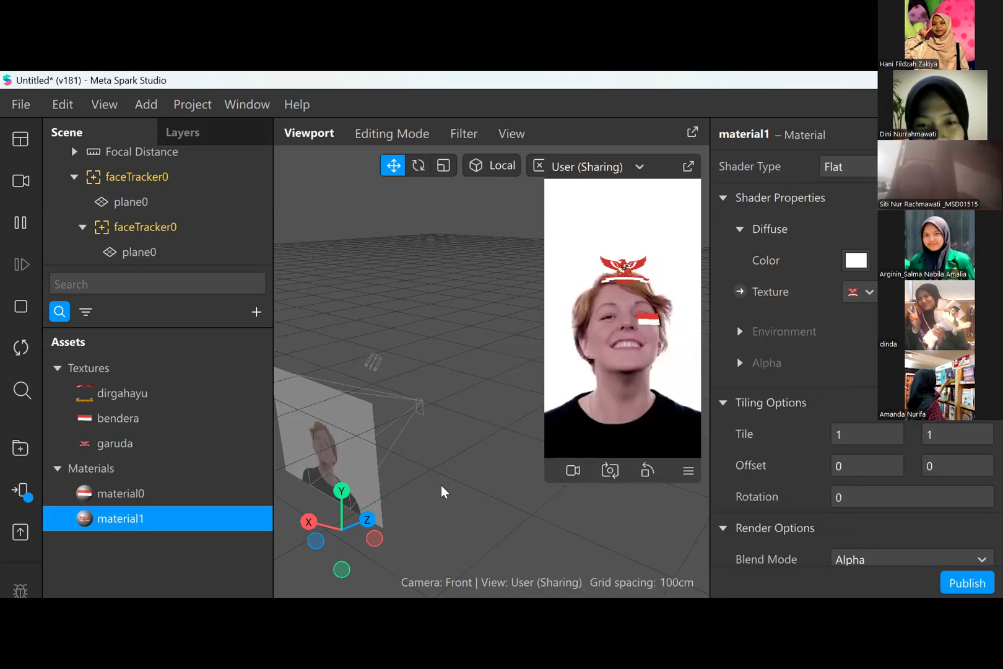
click(442, 484)
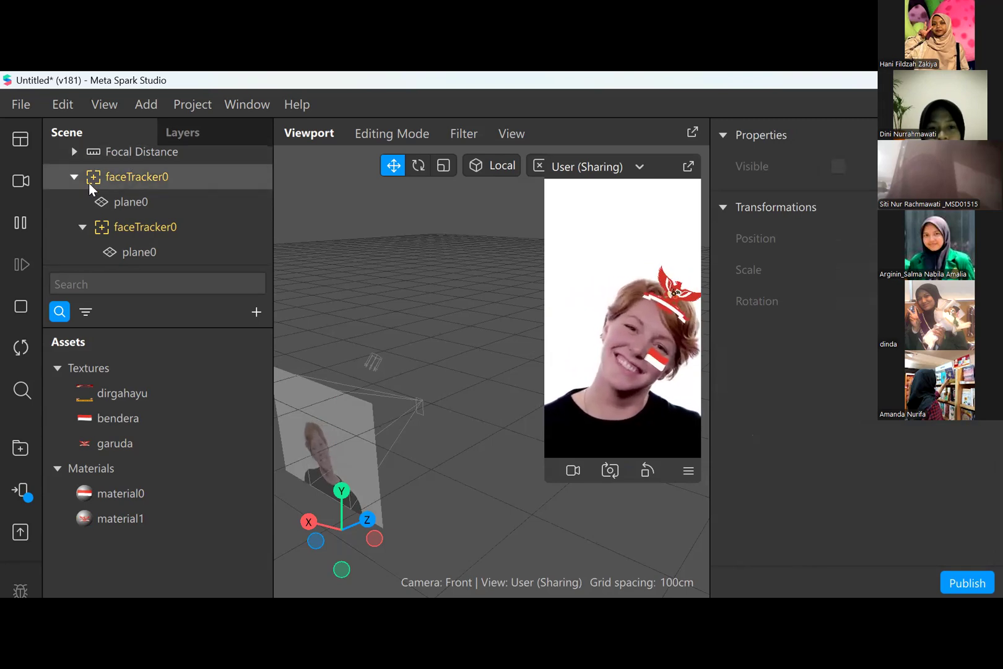
click(71, 174)
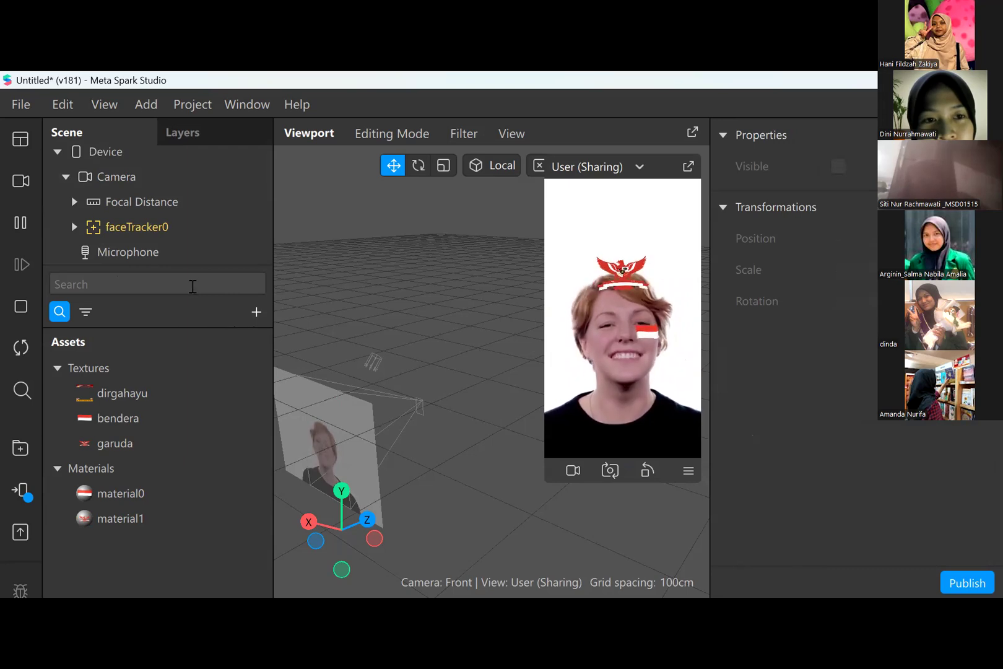
click(192, 285)
text(r)
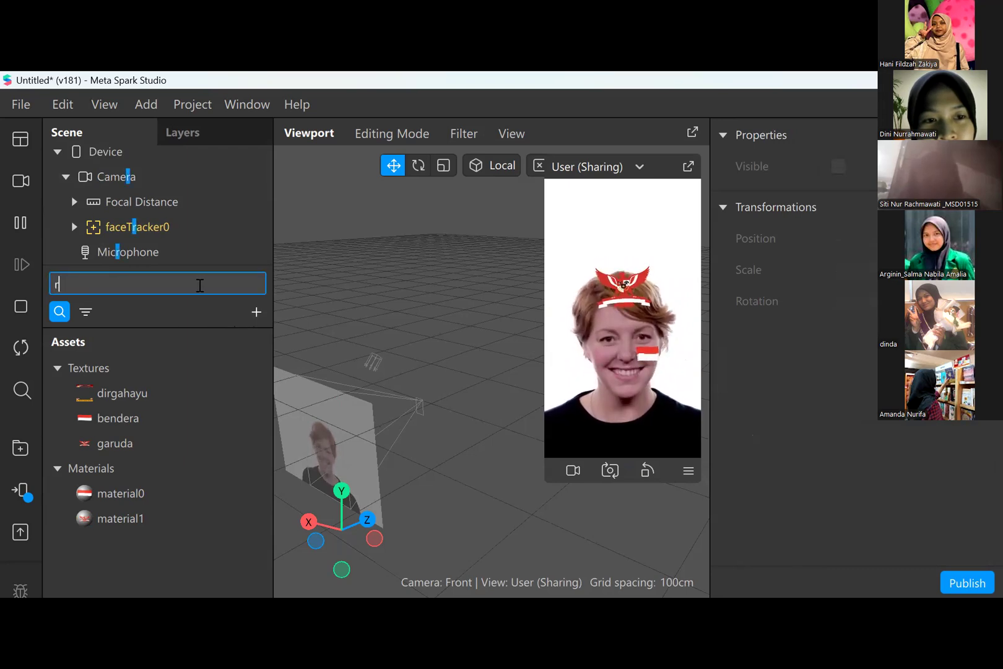
text(ec)
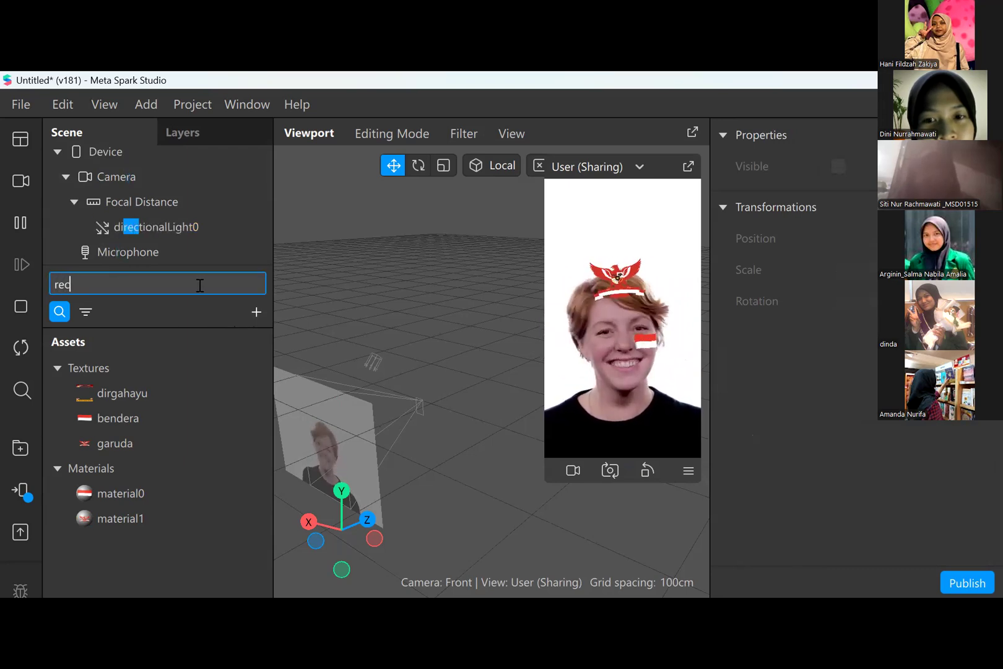
key(BackSpace)
key(BackSpace)
key(BackSpace)
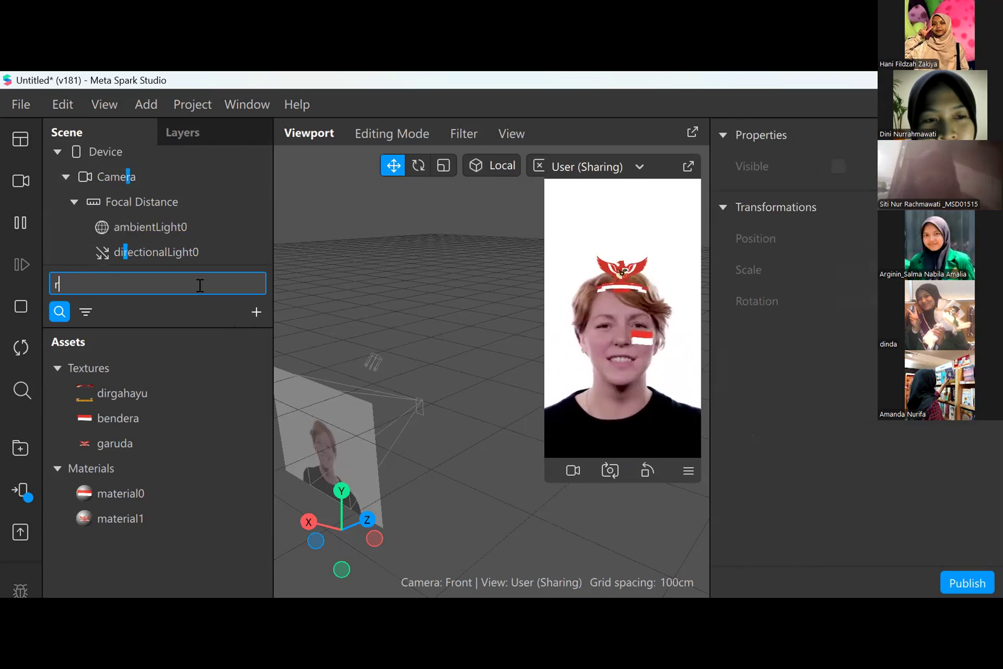
- Add a Rectangle object to the scene and size it with Fill Width and Fill Height
click(255, 311)
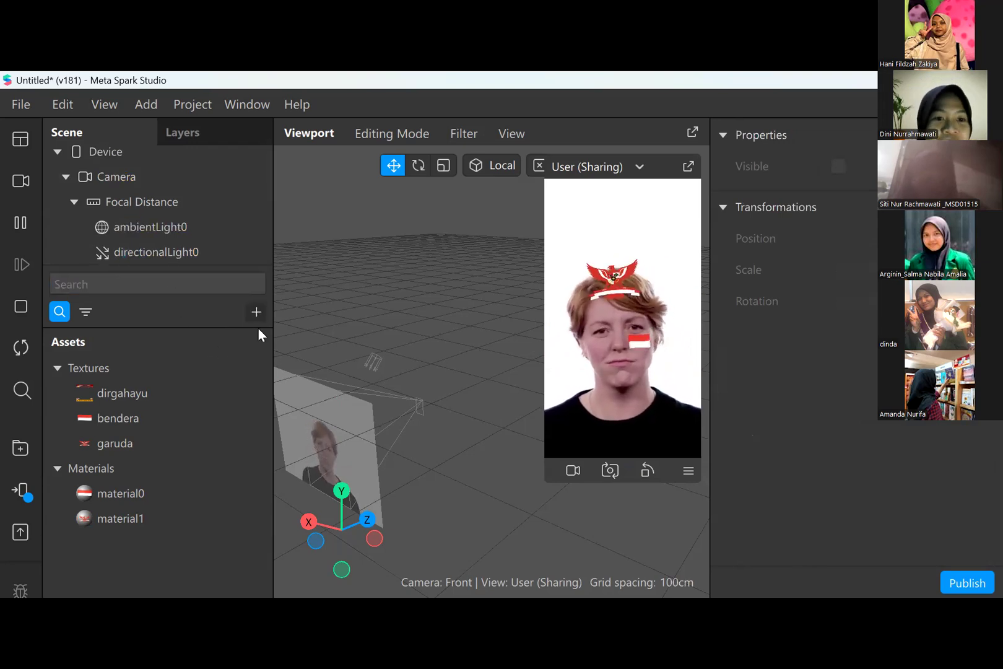
text(recta)
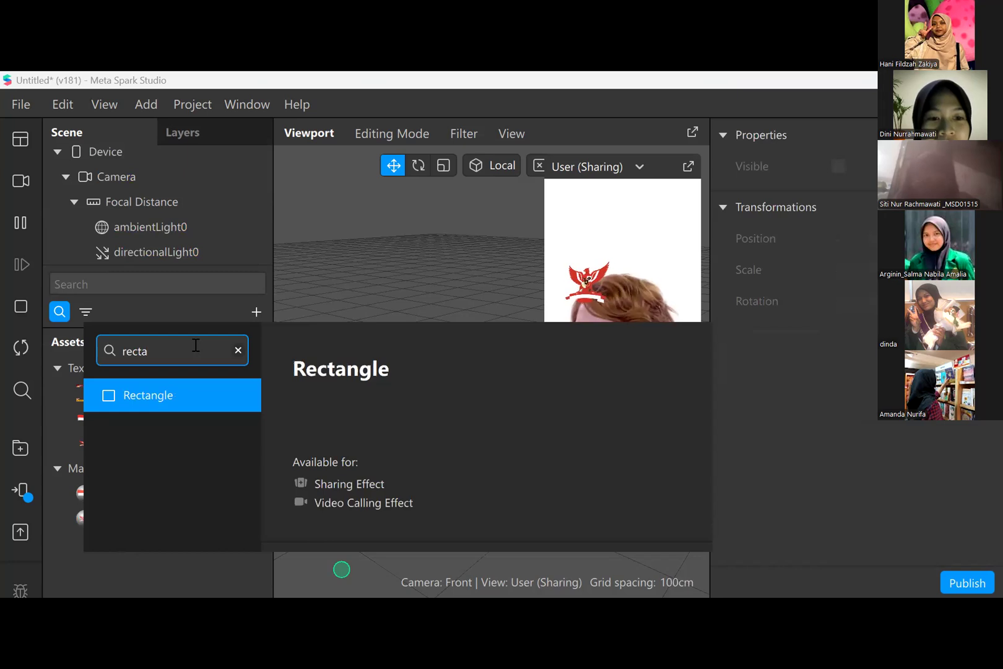
key(Return)
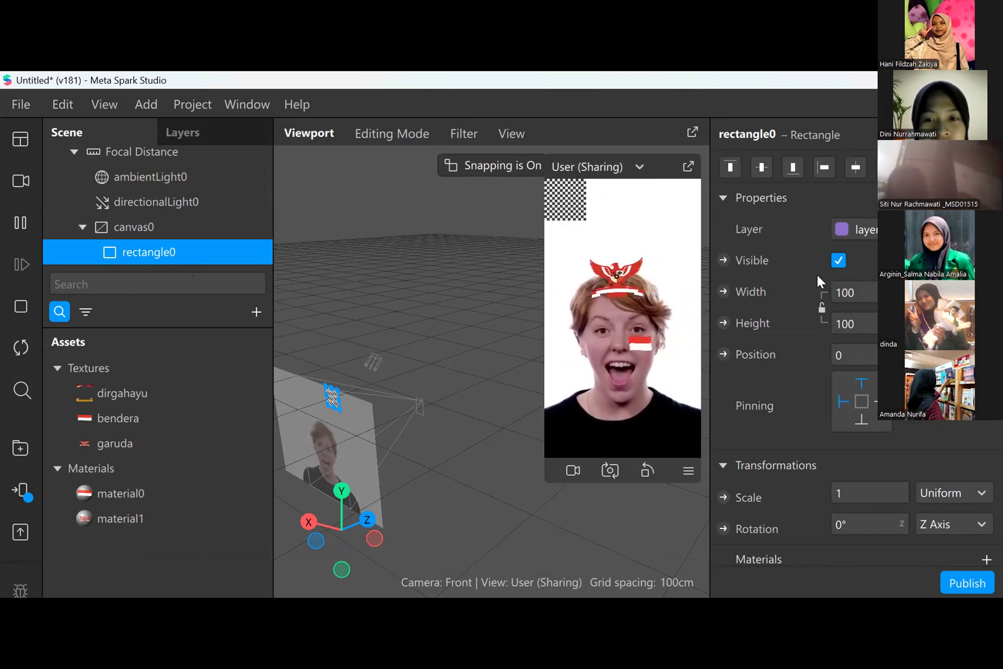
click(860, 292)
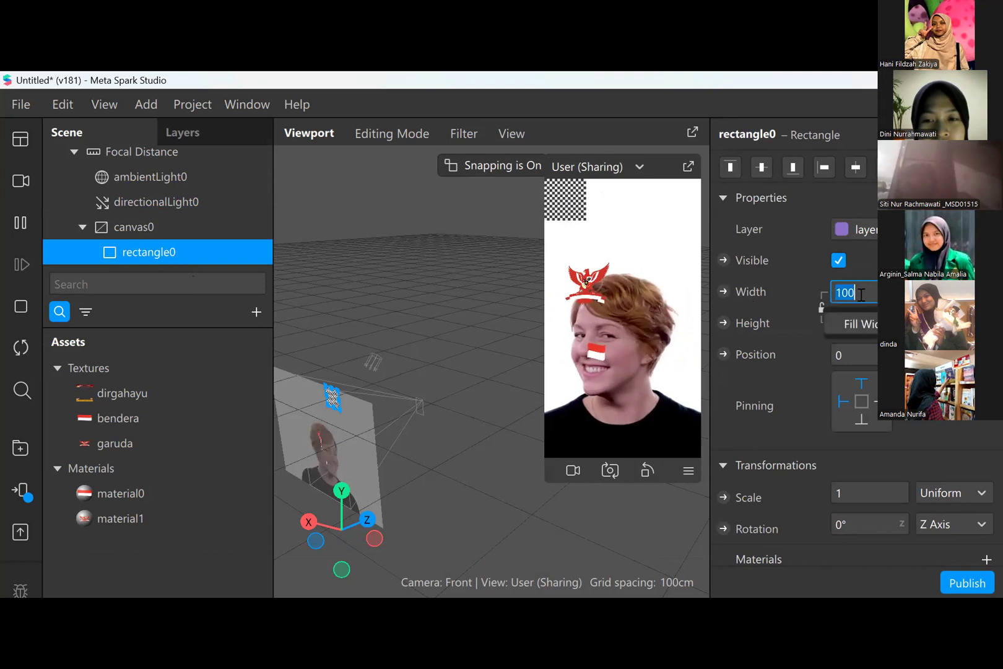
click(868, 329)
click(867, 325)
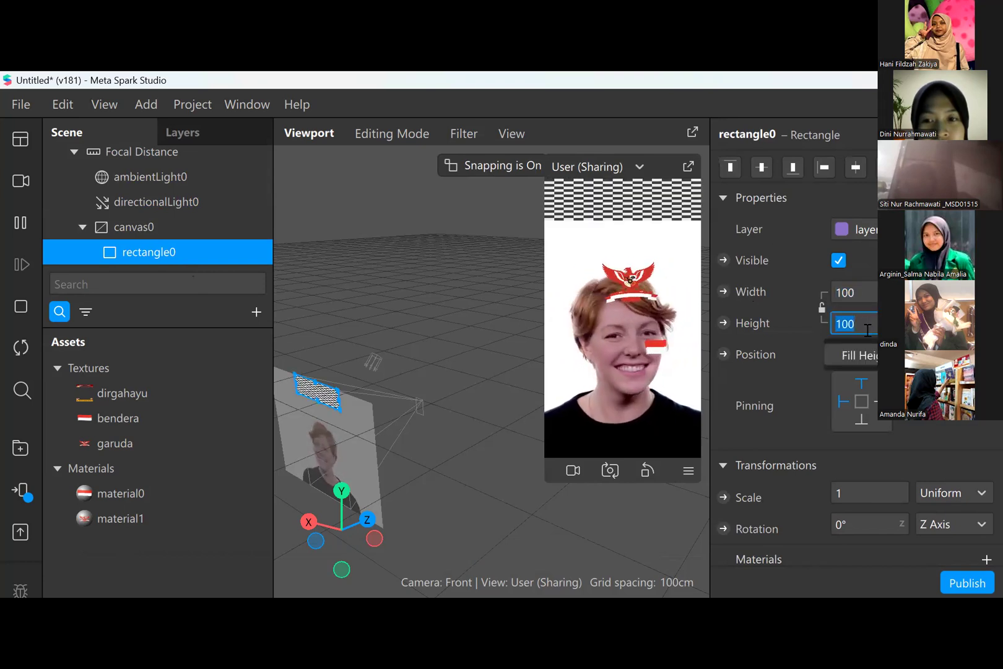
click(871, 354)
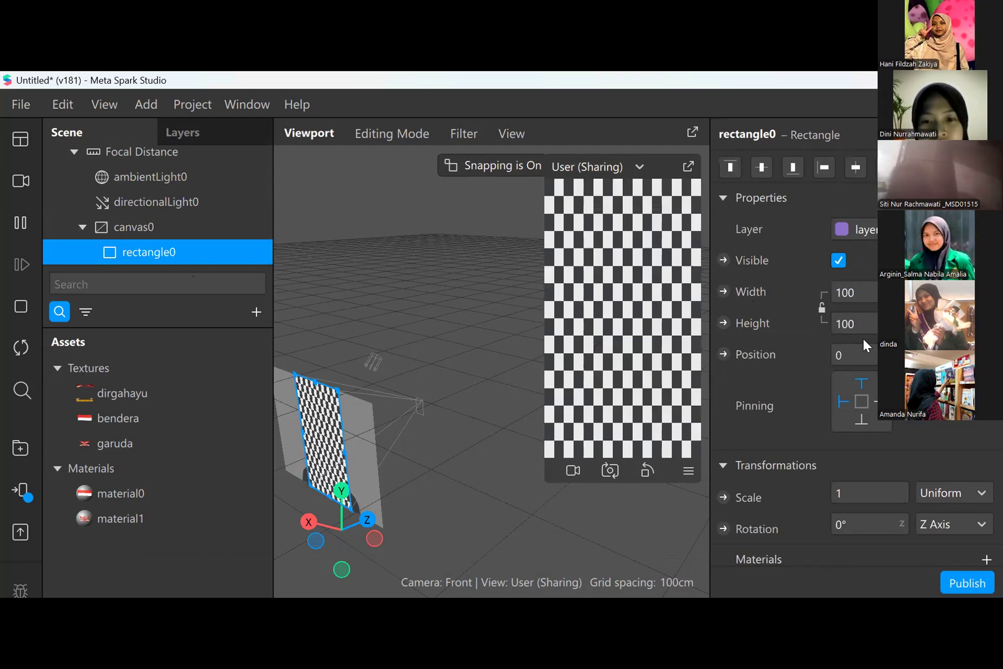
- Create a new material for the rectangle and assign the dirgahayu texture to it
scroll(944, 432, down, 3)
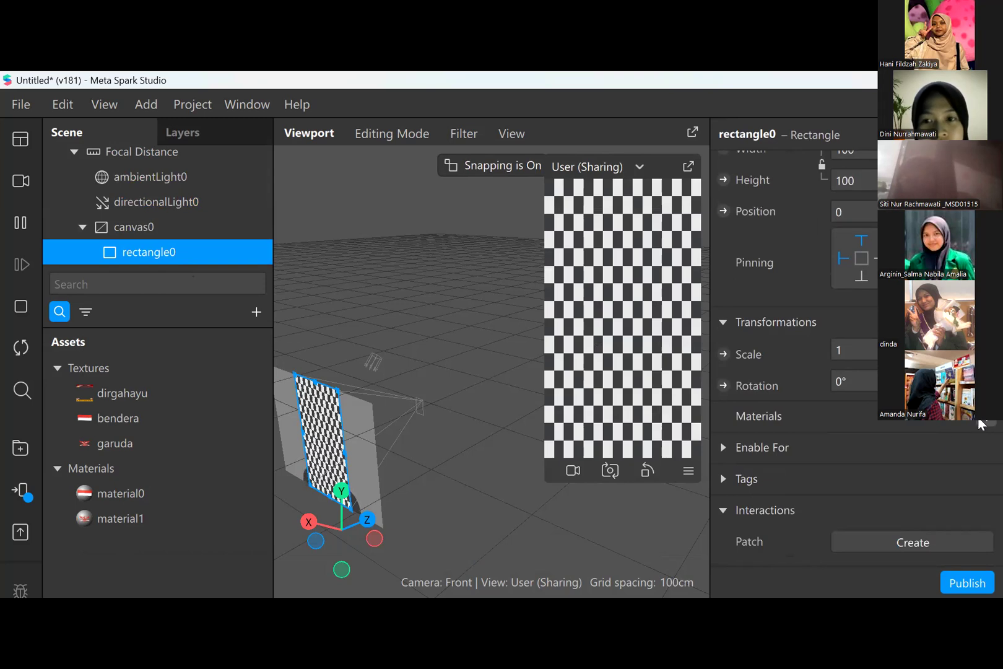
click(980, 423)
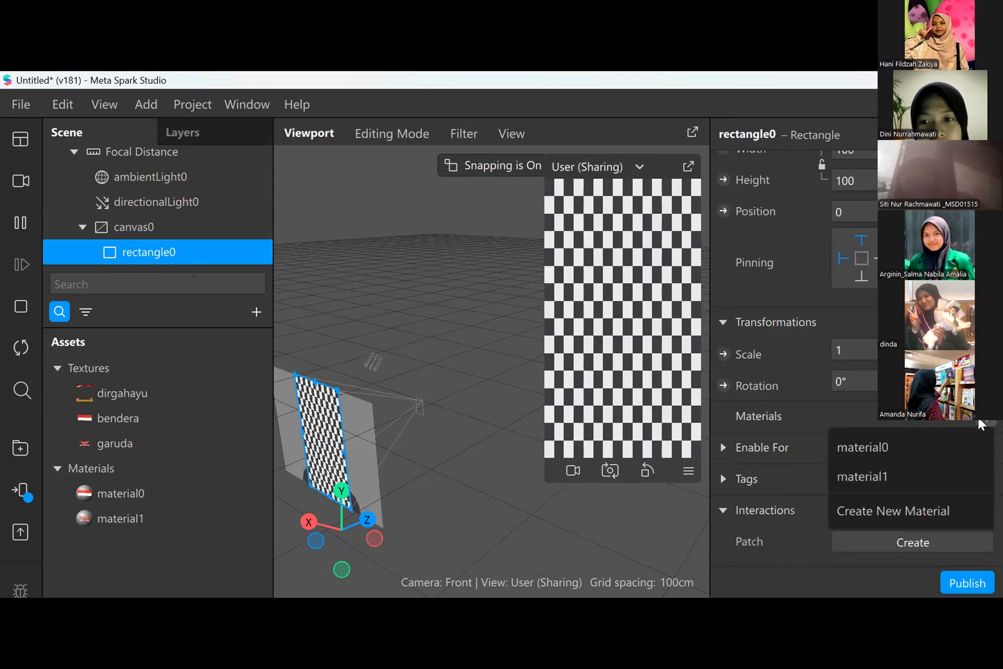
click(973, 511)
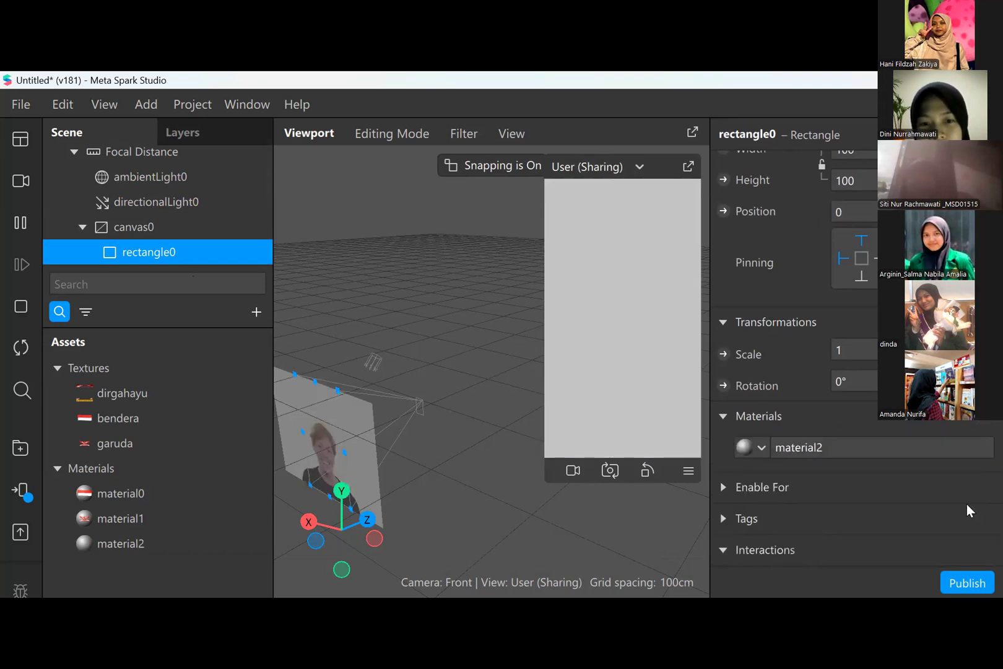
click(122, 545)
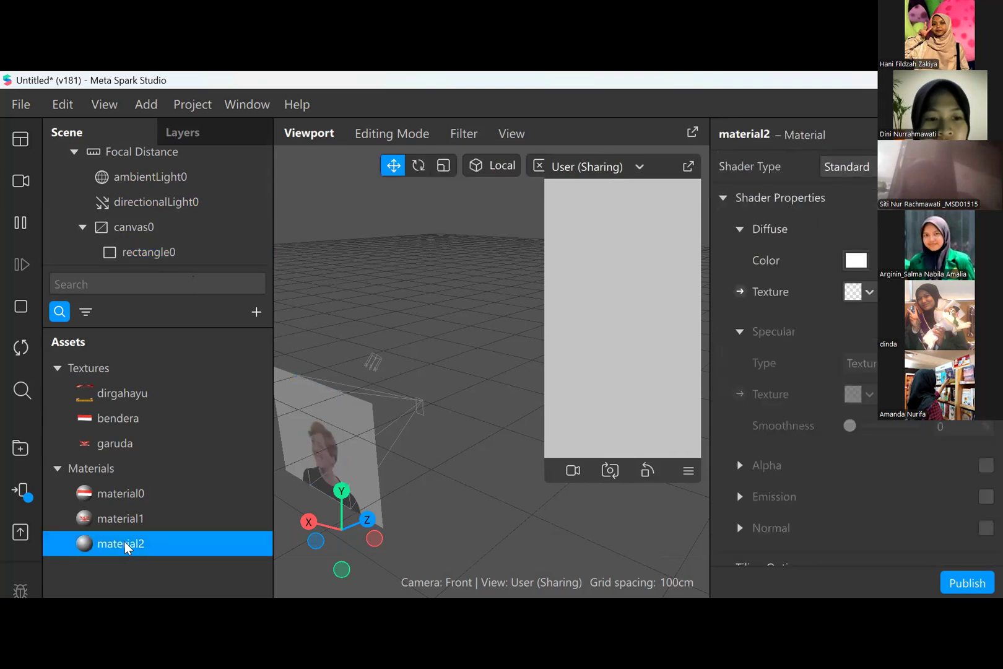
click(869, 294)
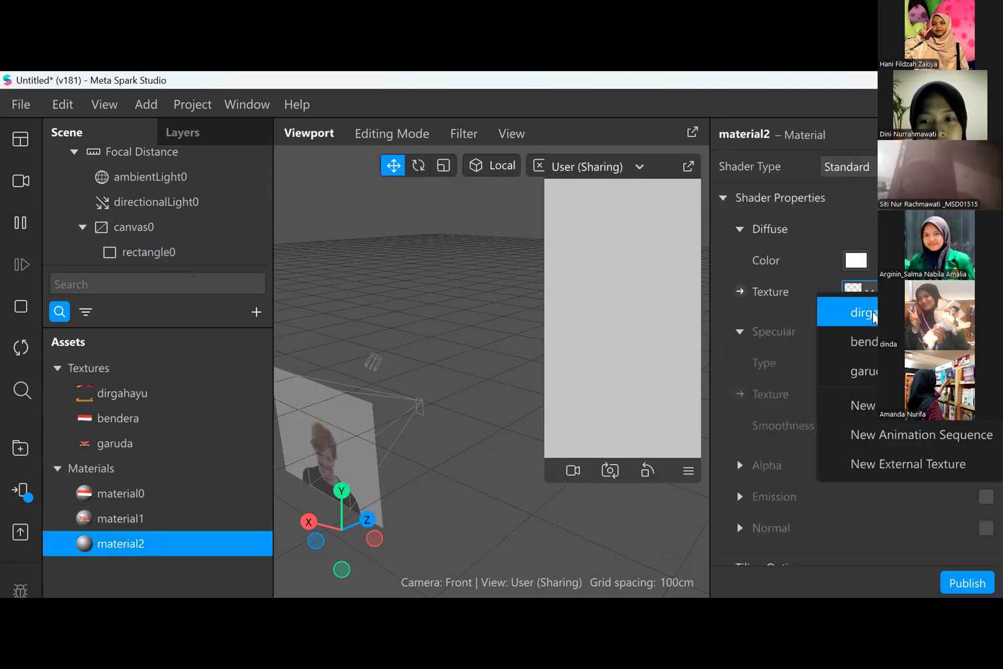
click(866, 312)
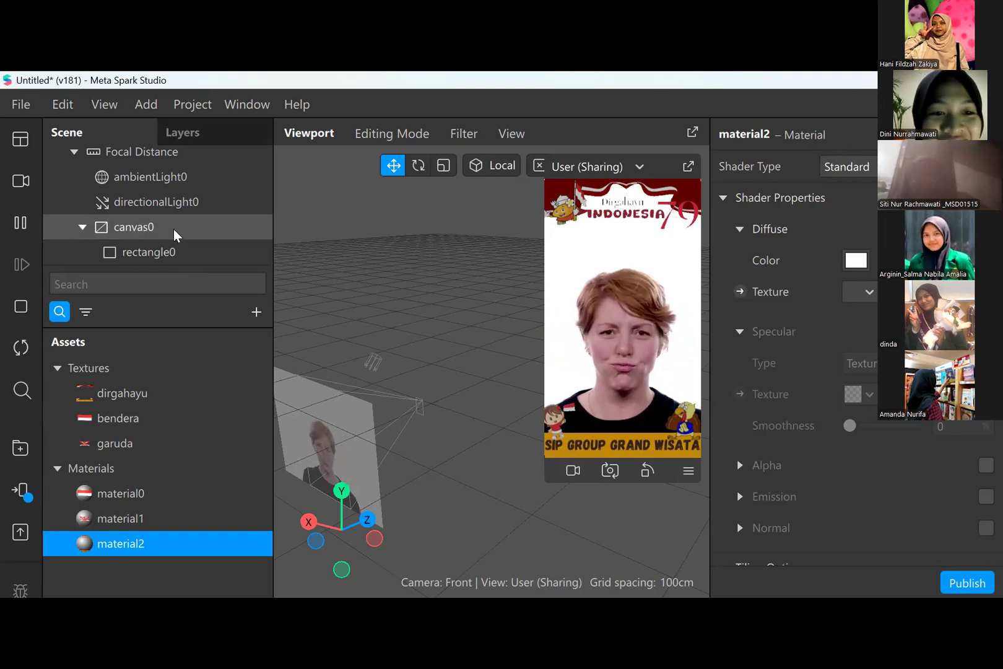
- Select canvas0 in the scene hierarchy and collapse its contents
scroll(176, 231, up, 1)
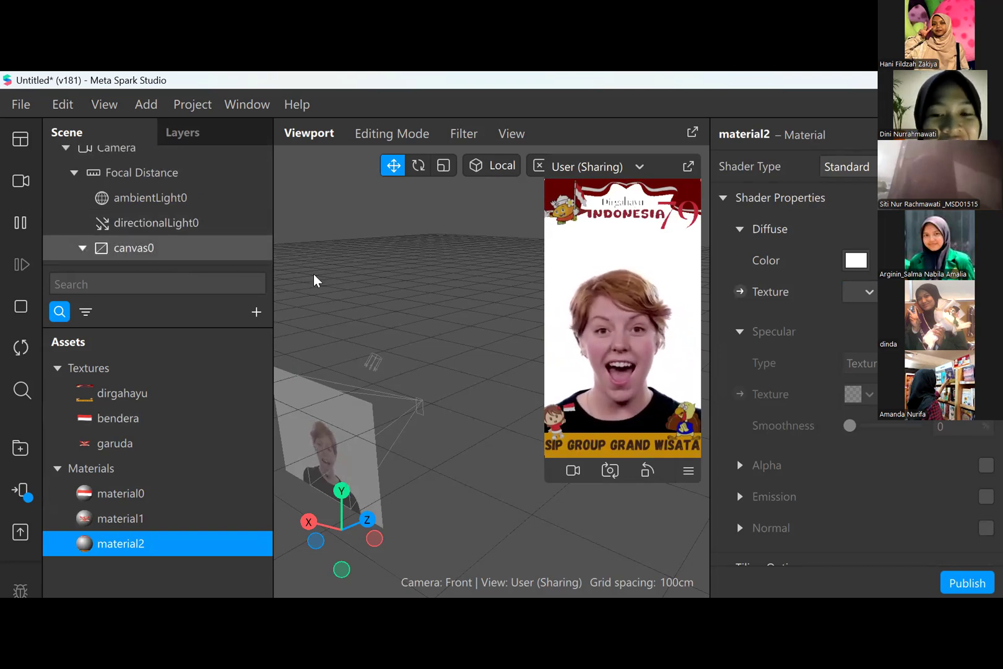
scroll(238, 218, down, 3)
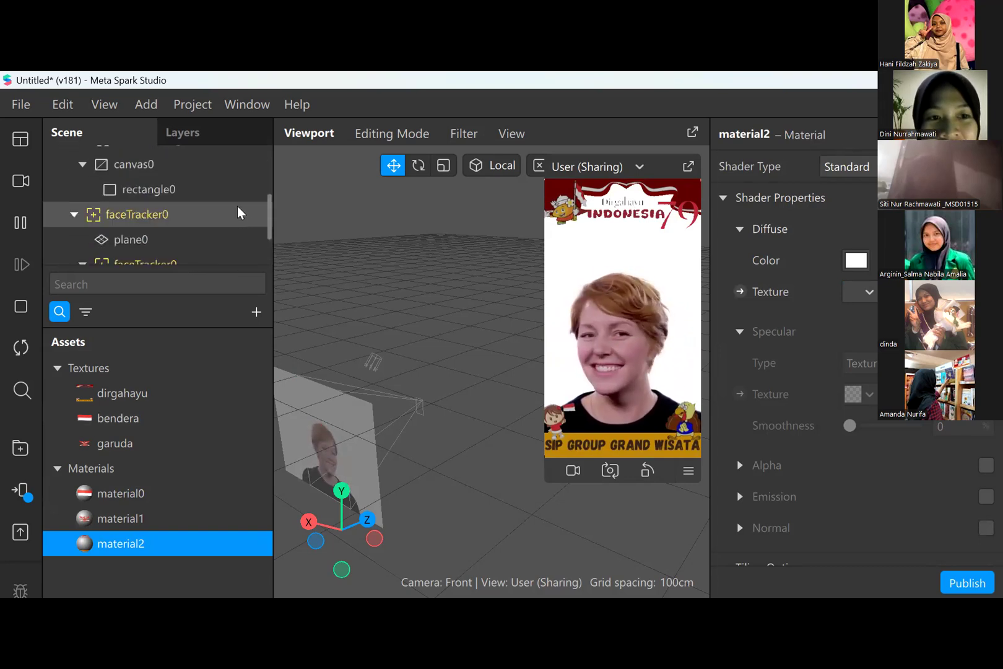
click(215, 172)
click(82, 165)
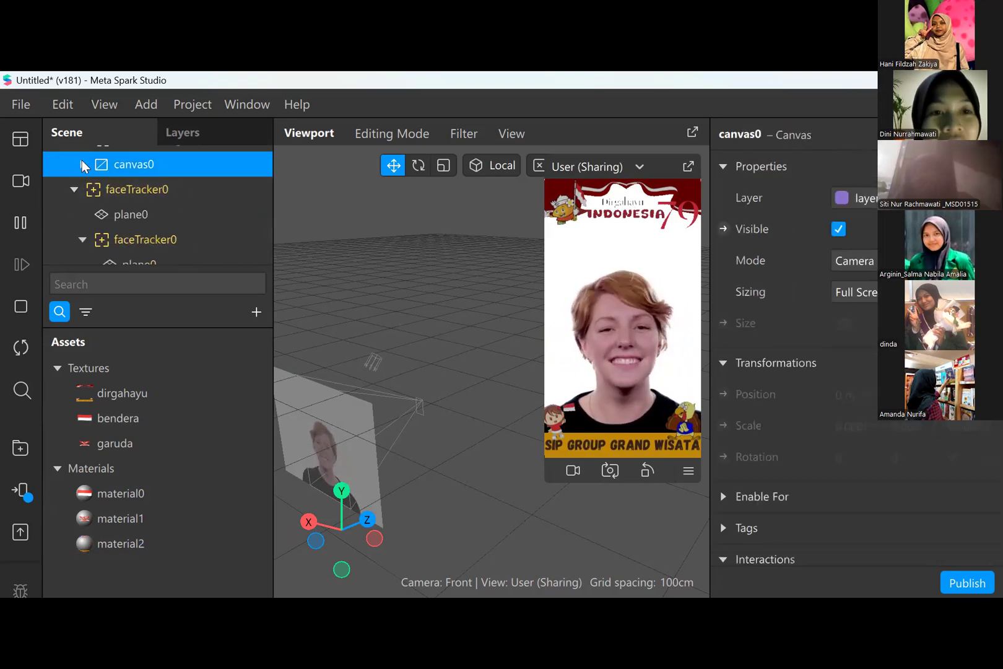
- Collapse the first faceTracker0, move canvas0 directly below it in the scene hierarchy, and clear the selection
scroll(152, 225, down, 2)
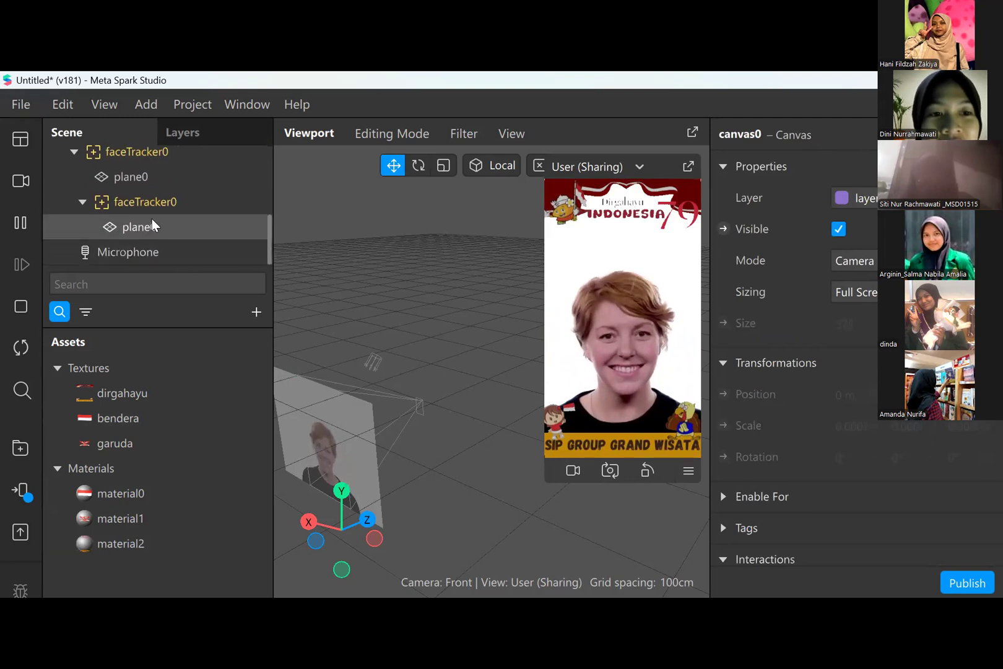
scroll(155, 211, up, 2)
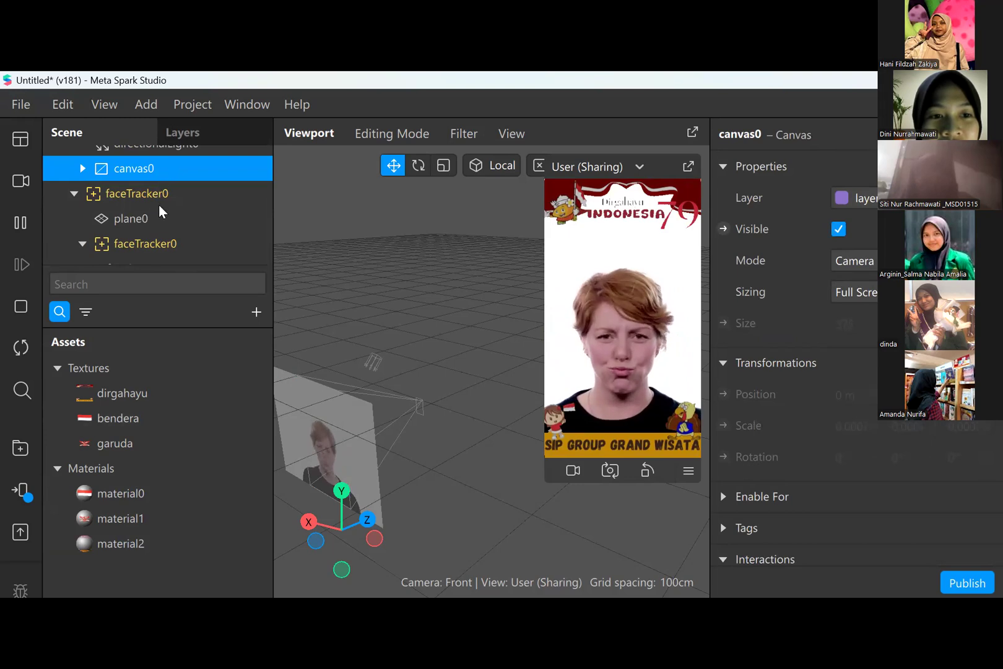
drag(159, 206, 160, 206)
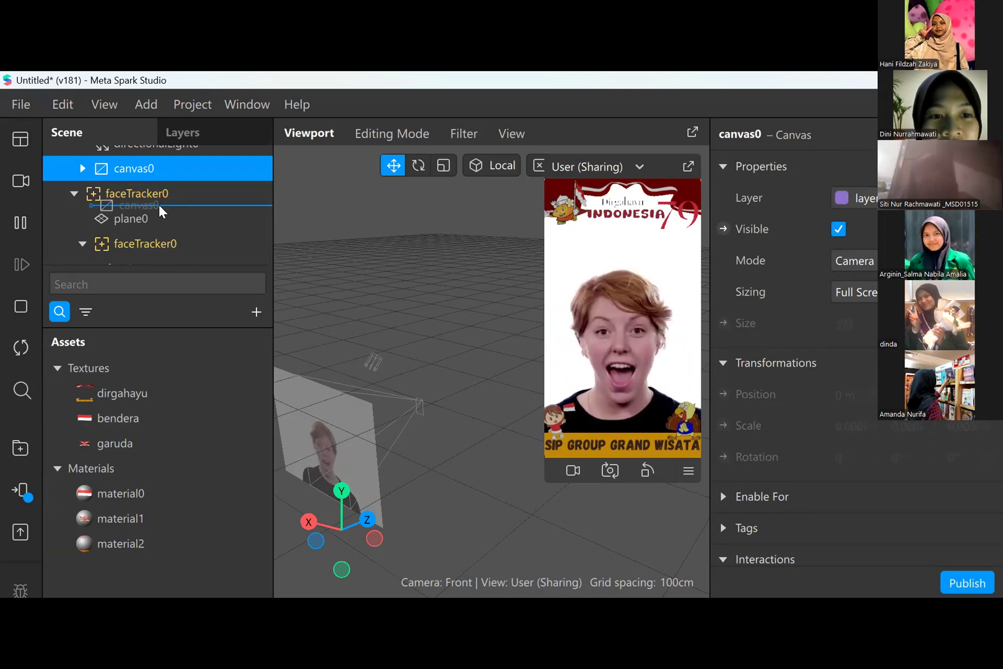
click(72, 193)
drag(129, 207, 130, 237)
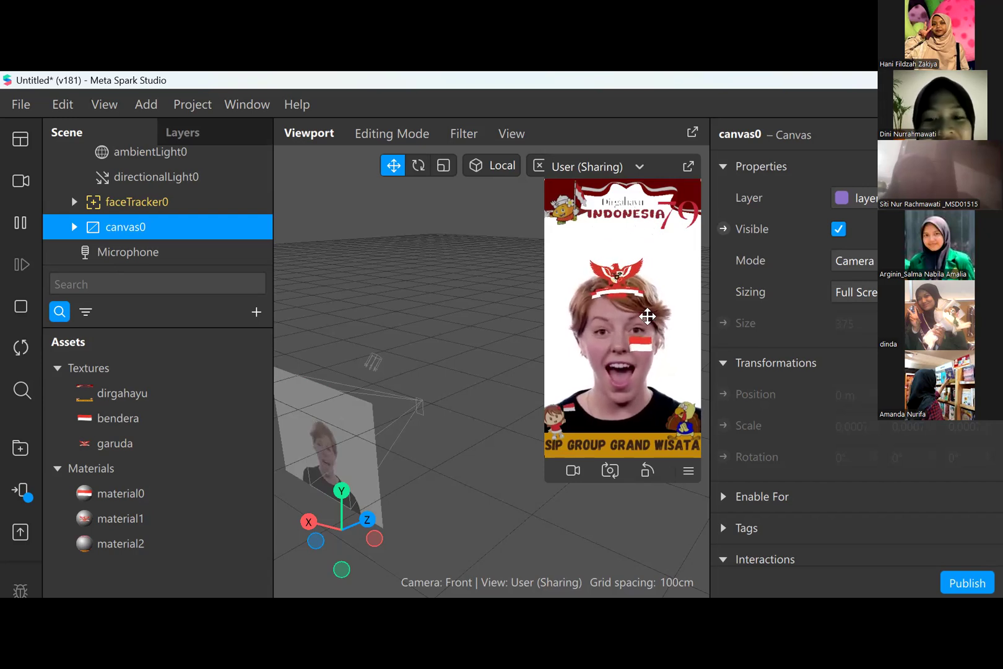
click(522, 395)
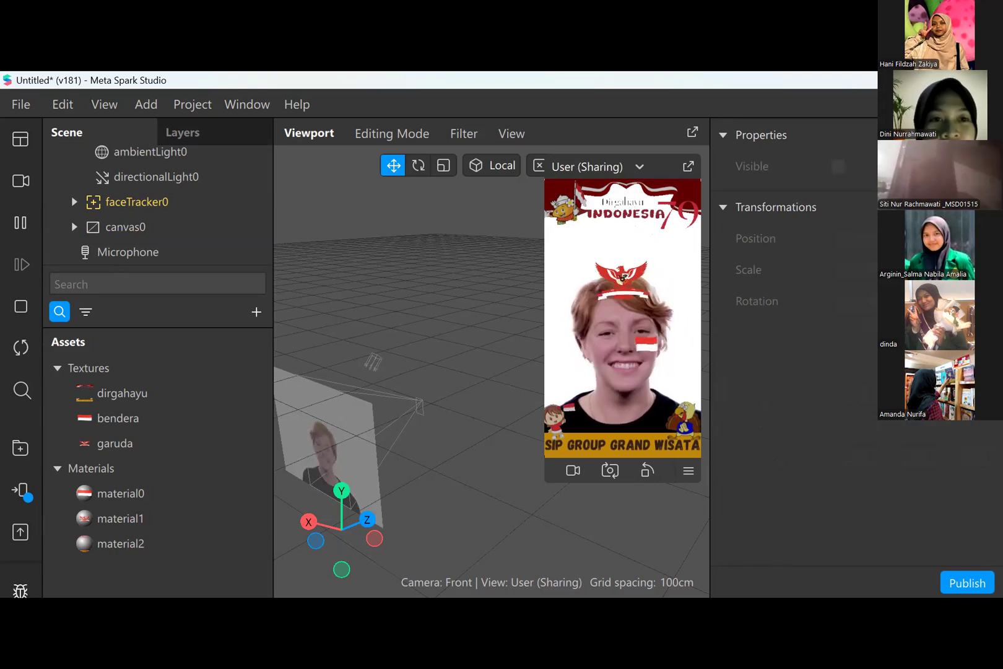
- Examine the options for testing the effect on a device and the simulator's preview settings
click(24, 492)
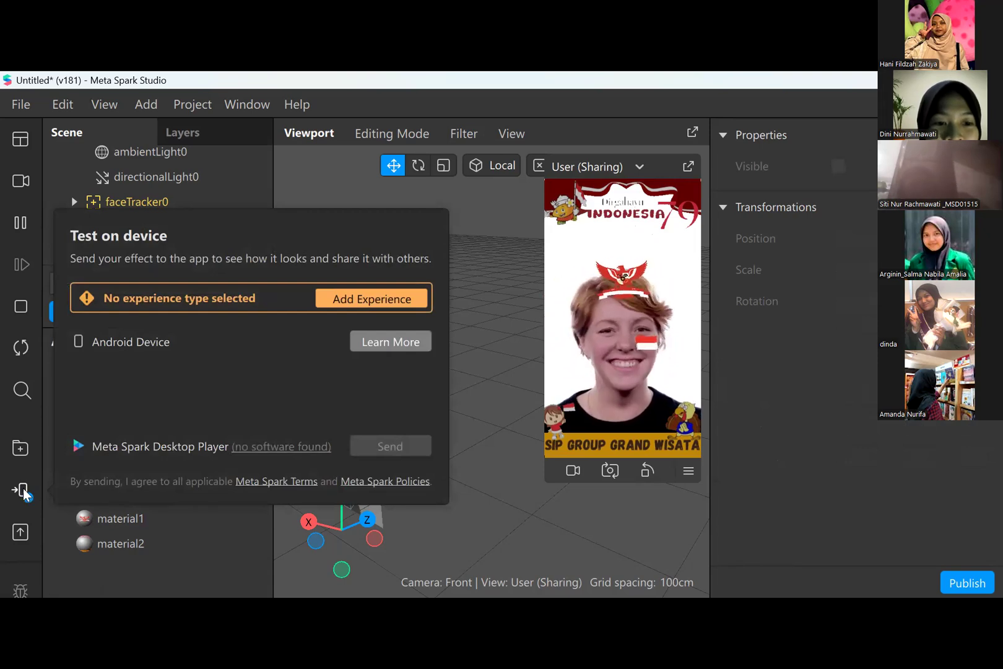
click(23, 488)
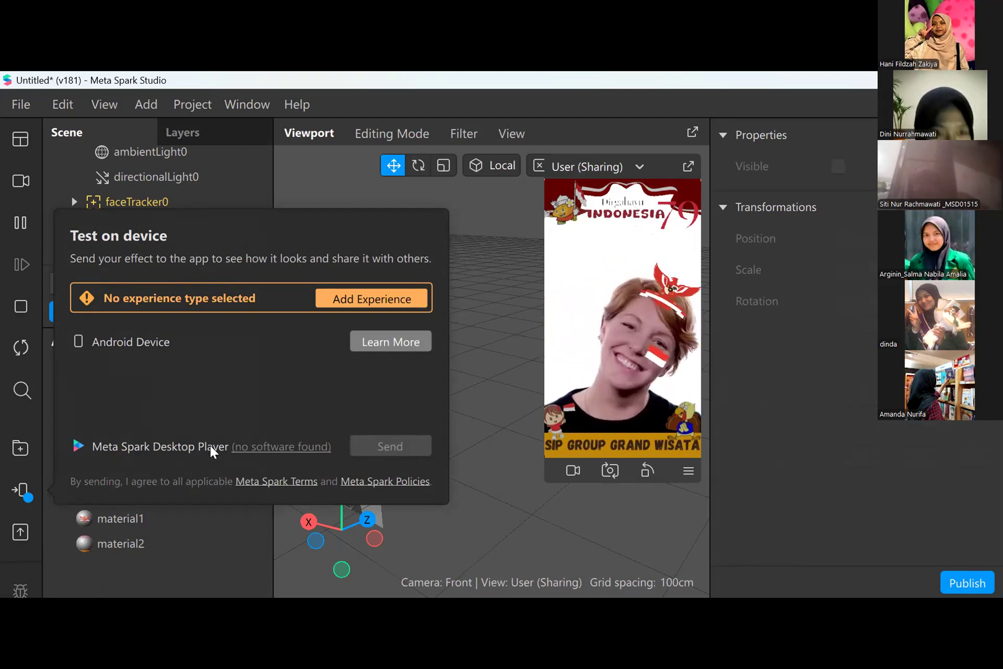
click(495, 422)
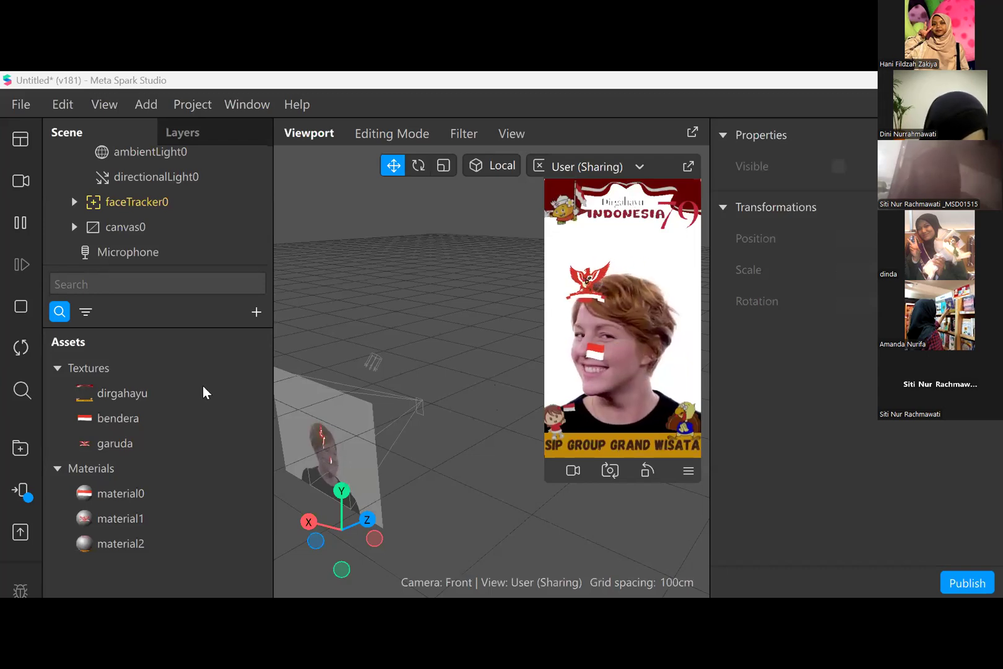
click(27, 490)
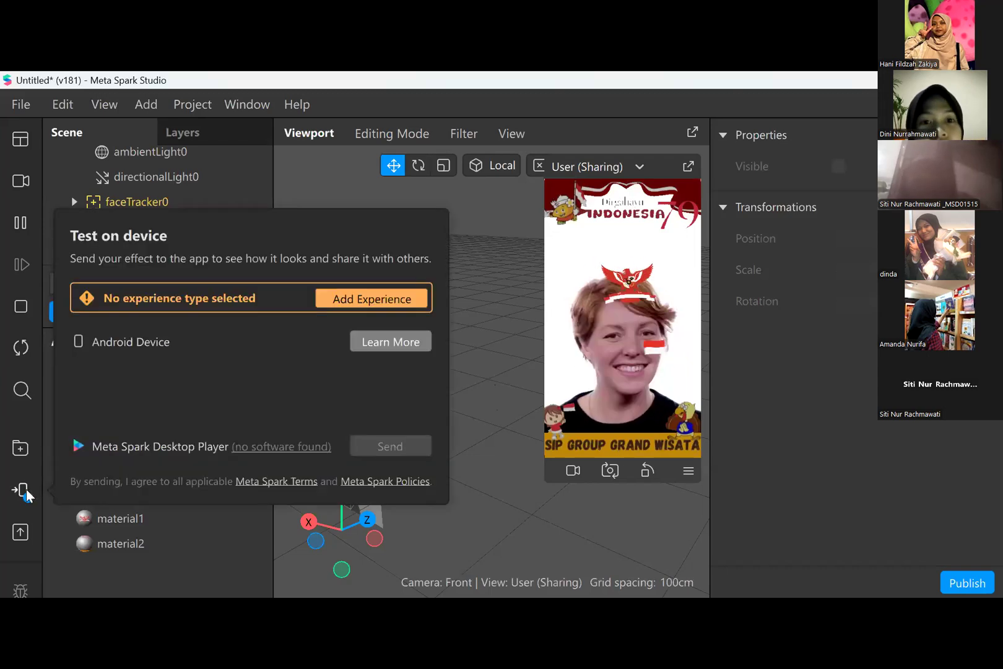
click(26, 491)
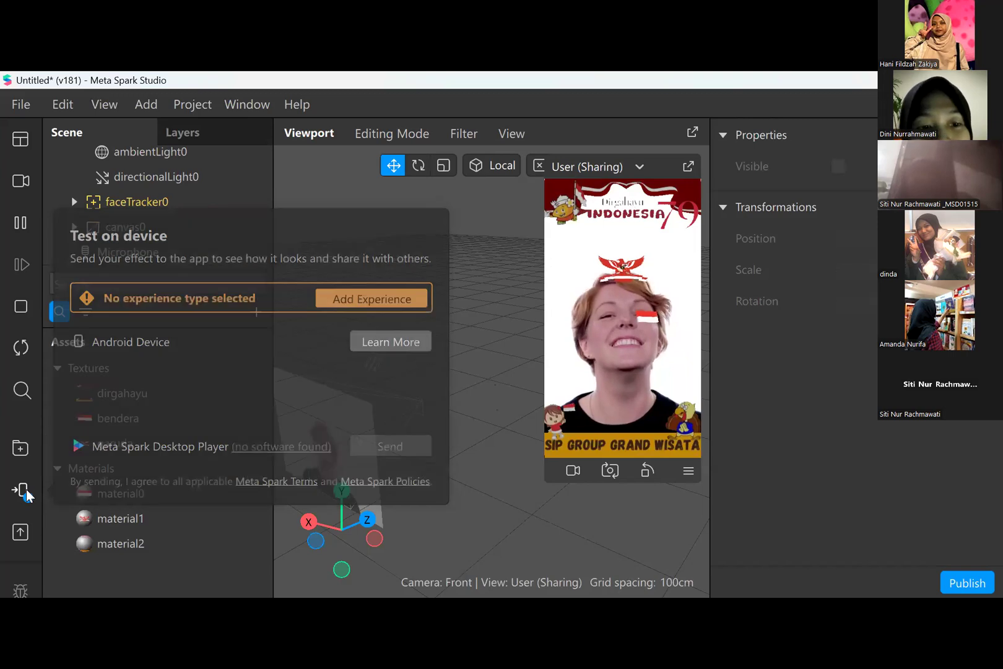
click(28, 492)
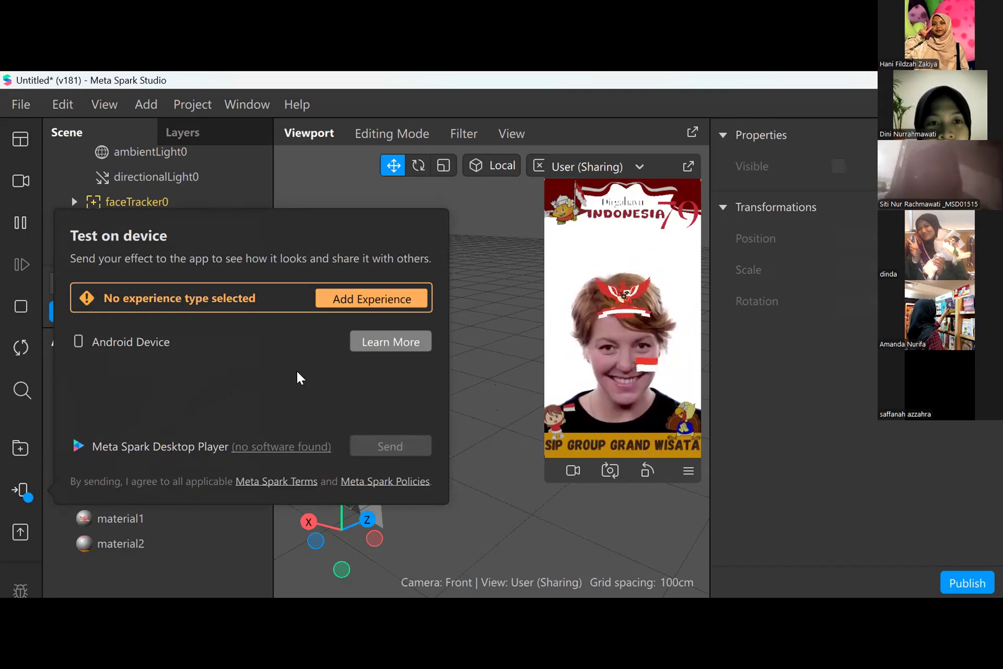
click(487, 435)
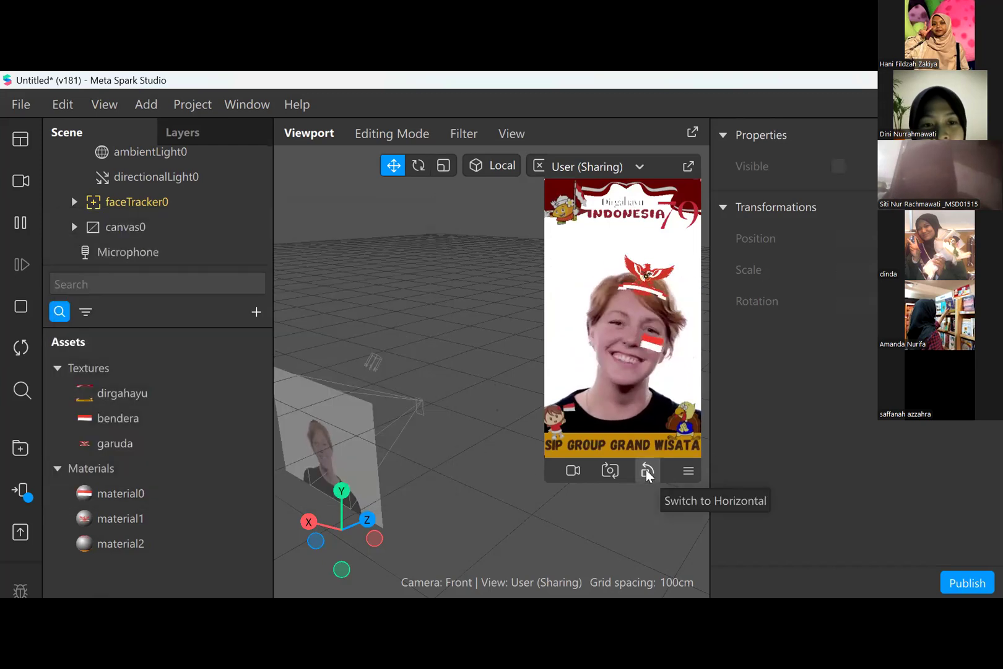
click(688, 472)
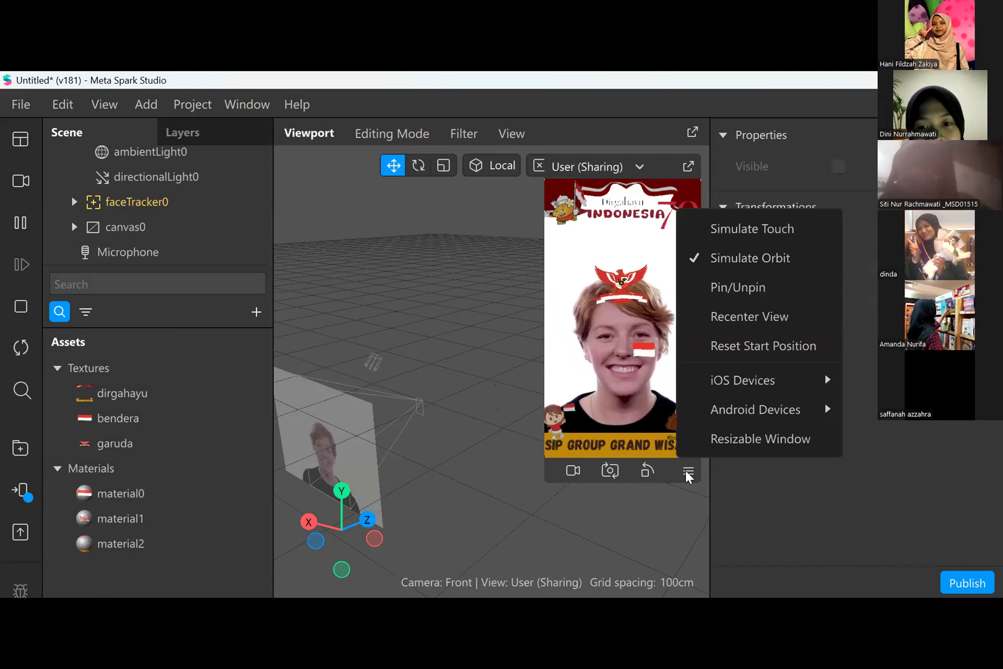
click(528, 531)
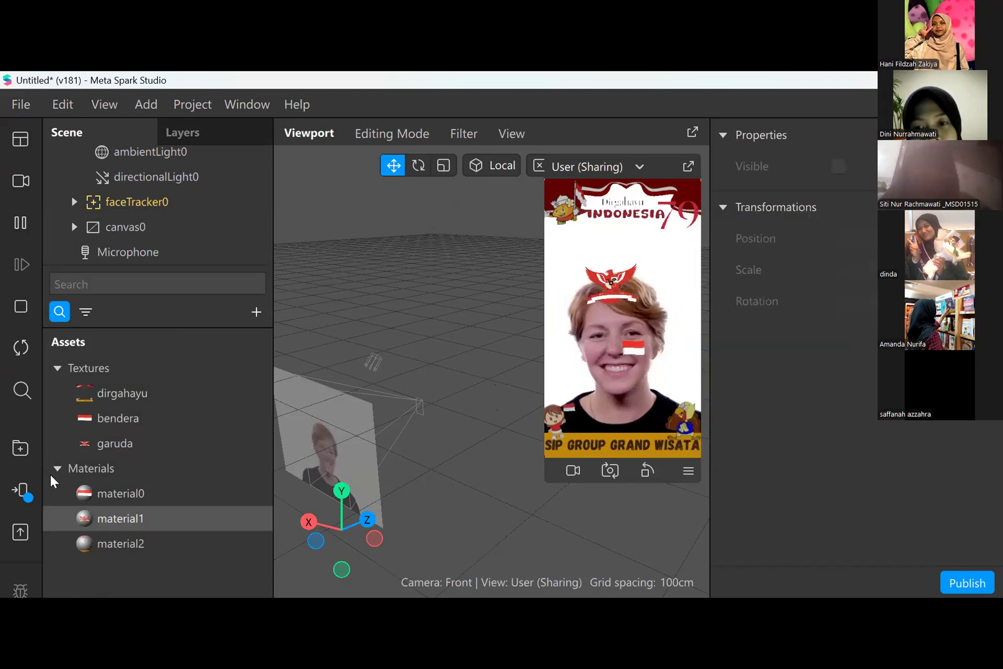
click(23, 490)
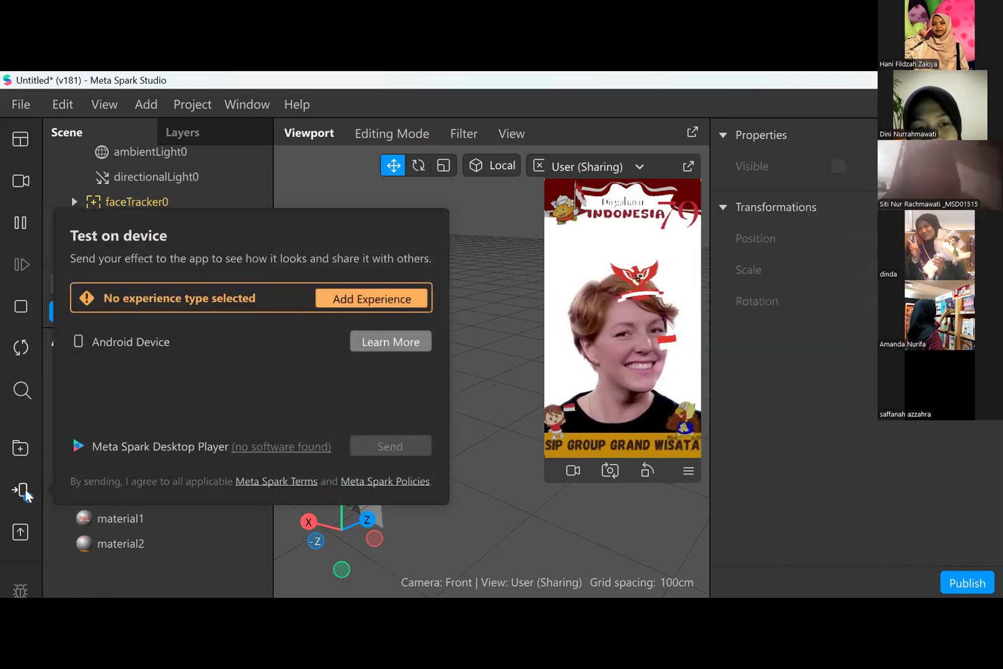
- Open the publishing form for the effect and review its new-effect, demo video and platform requirements sections
click(18, 535)
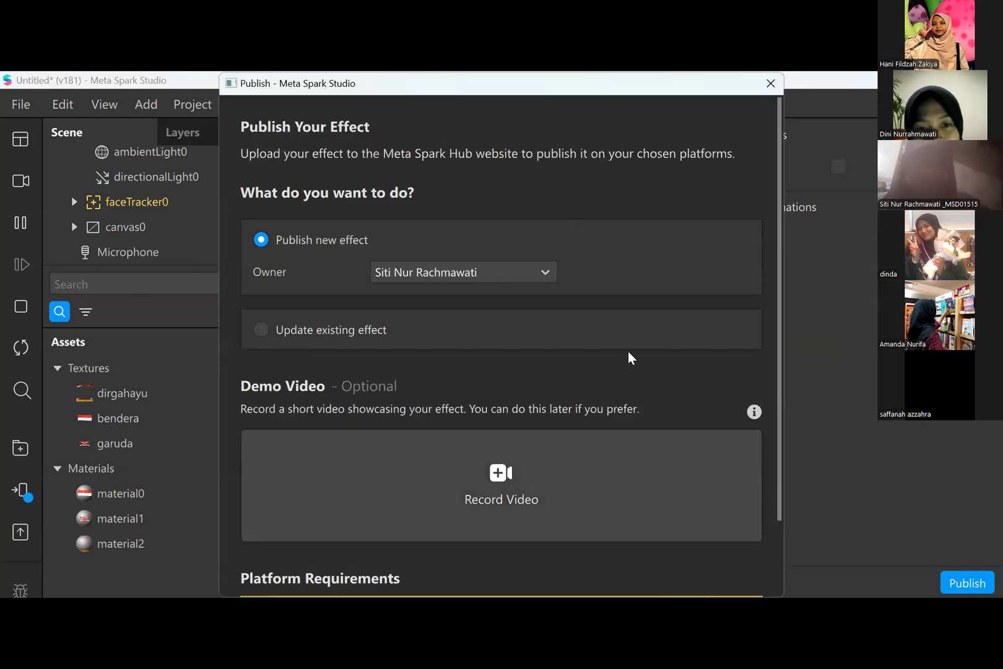
scroll(626, 358, down, 2)
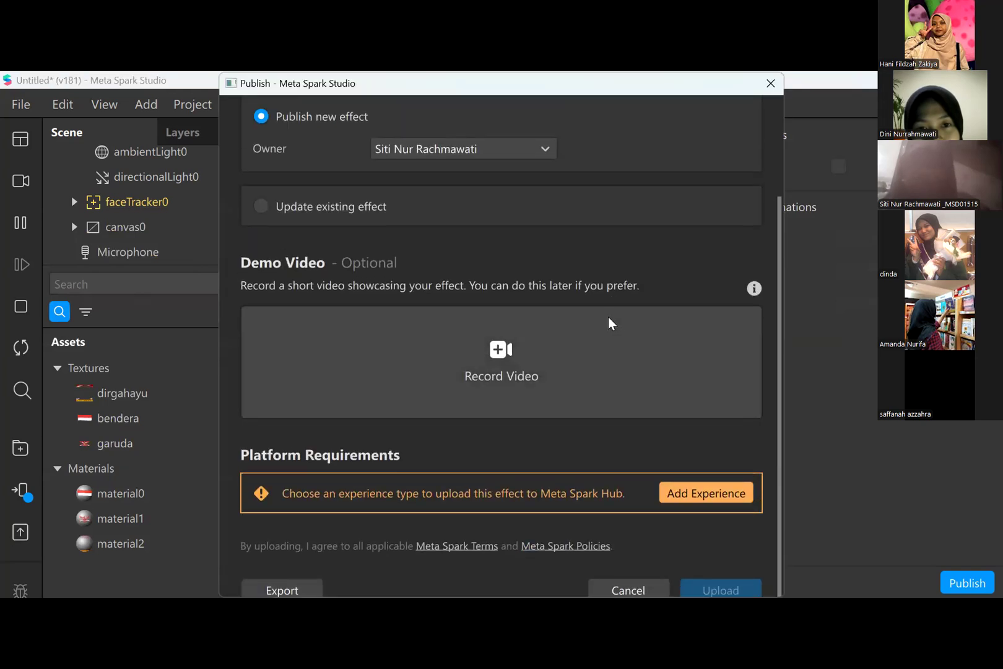
scroll(514, 391, up, 3)
scroll(513, 389, down, 1)
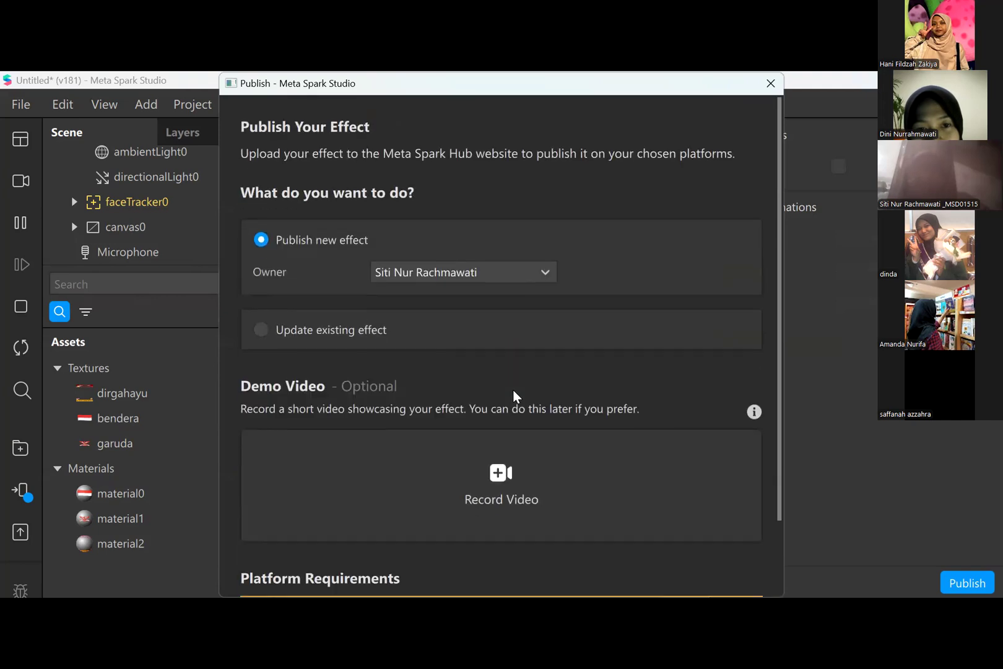
scroll(533, 372, down, 1)
scroll(557, 348, down, 1)
scroll(570, 331, up, 3)
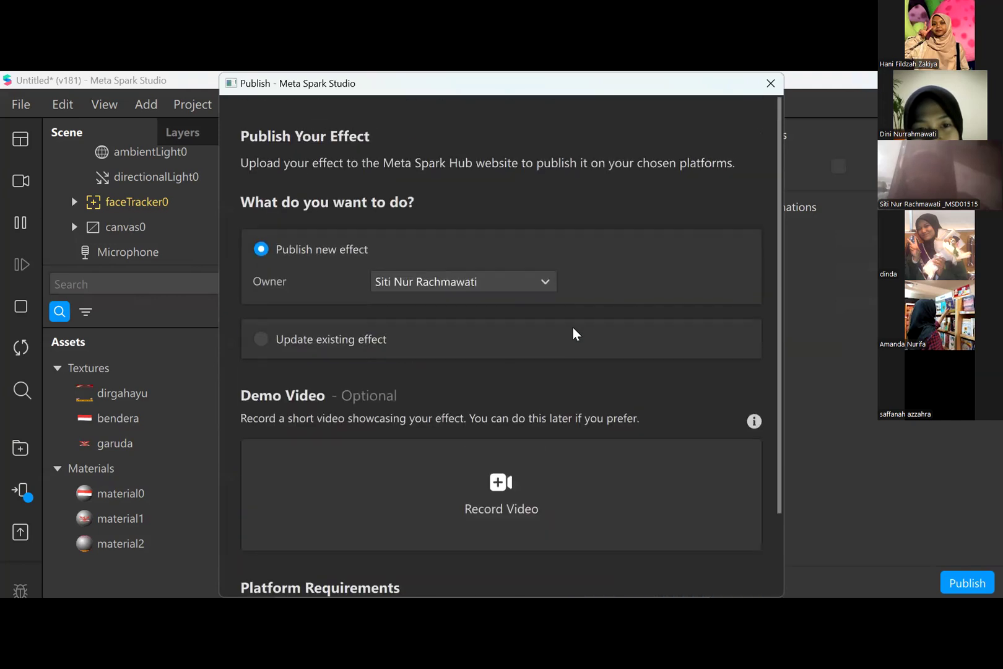
scroll(535, 446, down, 1)
scroll(638, 407, down, 2)
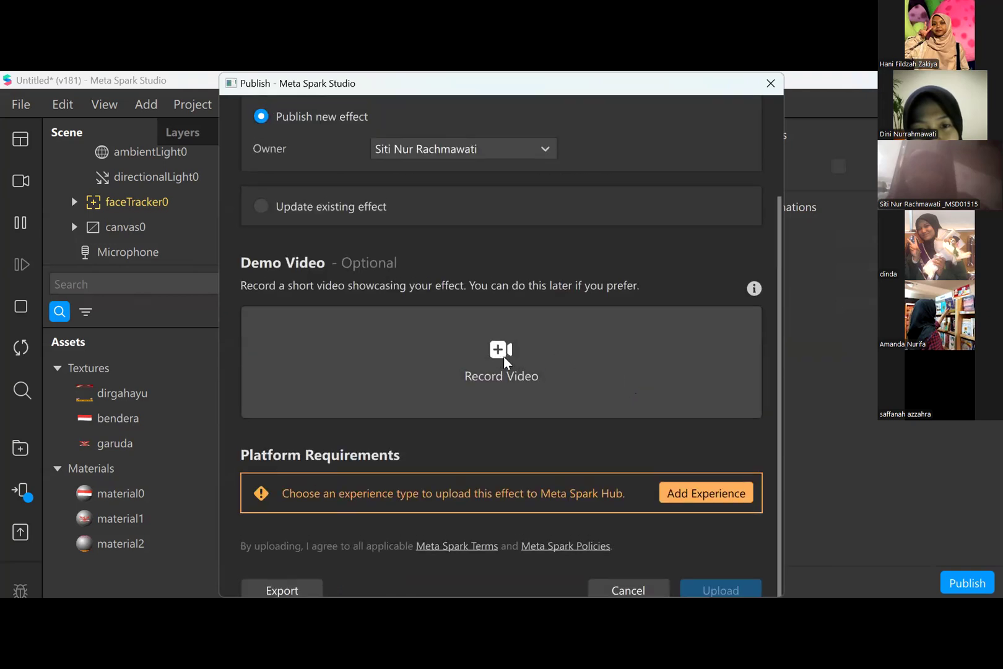
scroll(505, 358, up, 2)
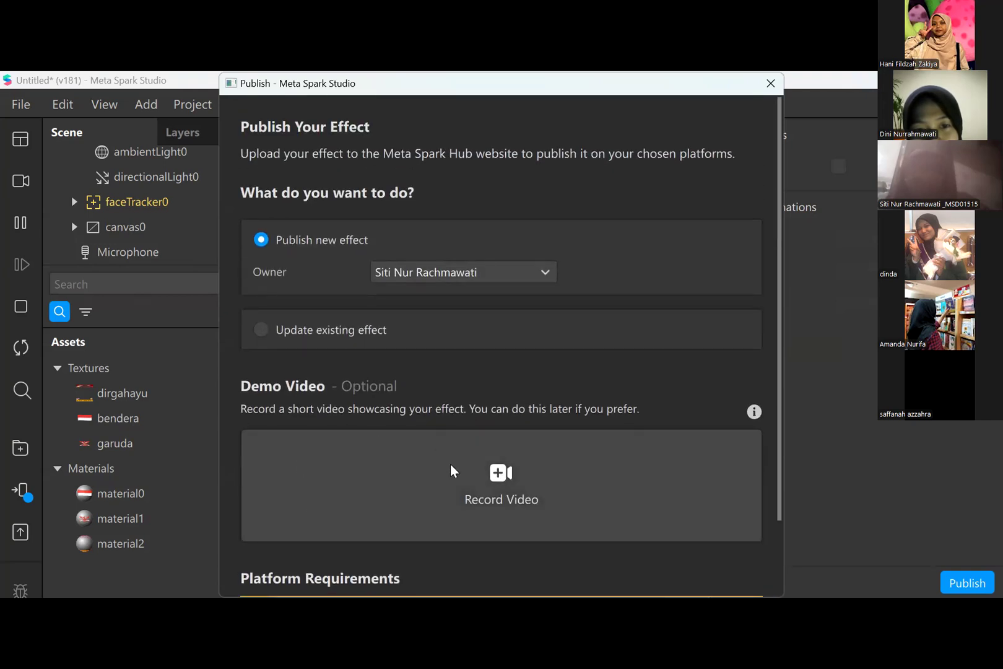
- Record a demo video of about 14 seconds showing the effect and attach it to the publishing form
click(496, 483)
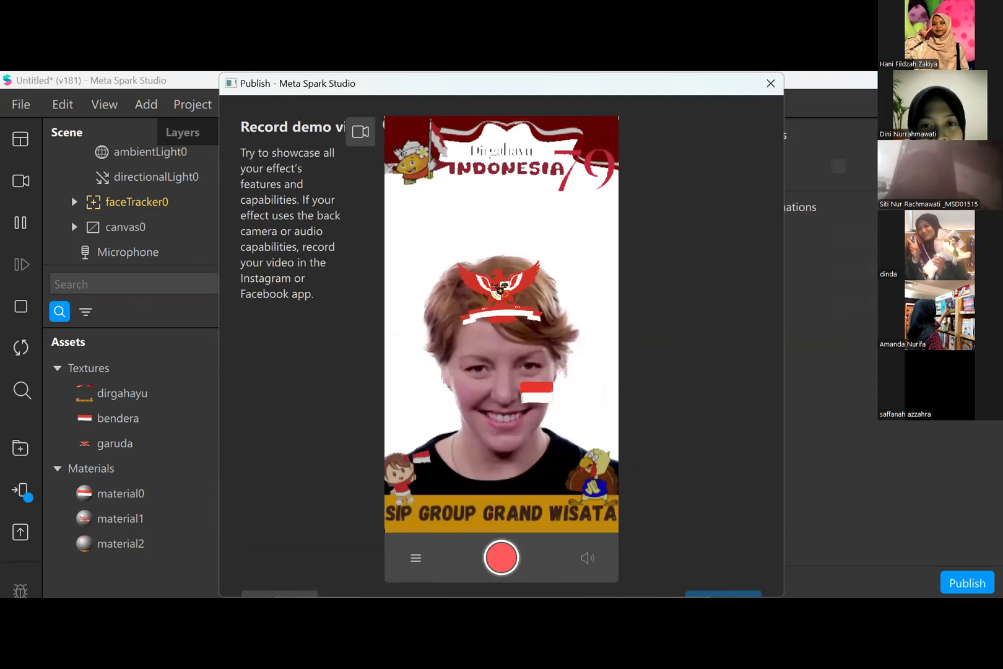
click(503, 559)
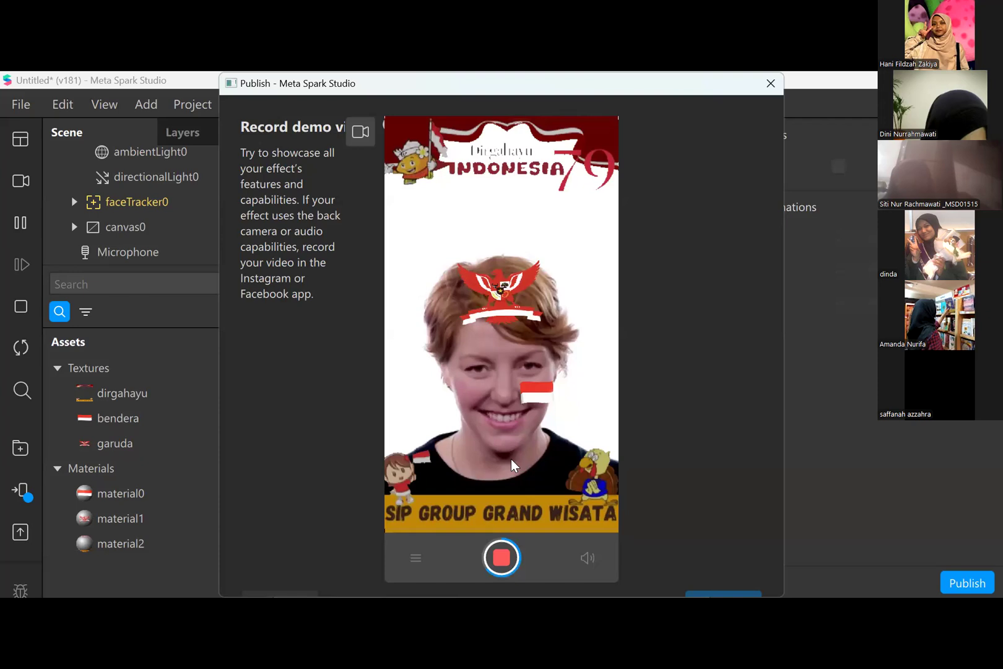
click(500, 560)
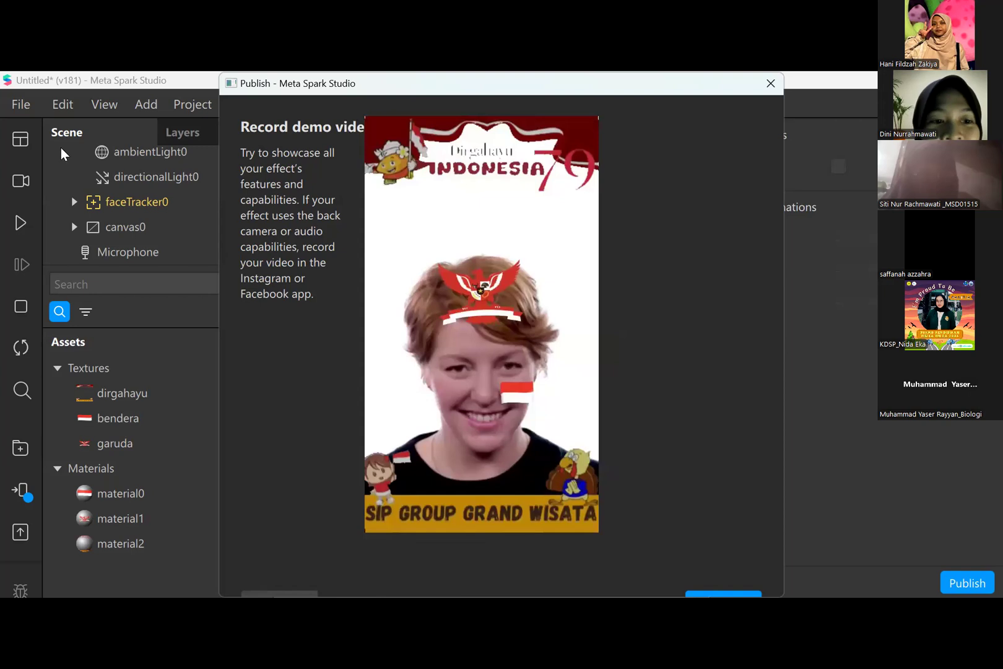
click(22, 137)
click(616, 161)
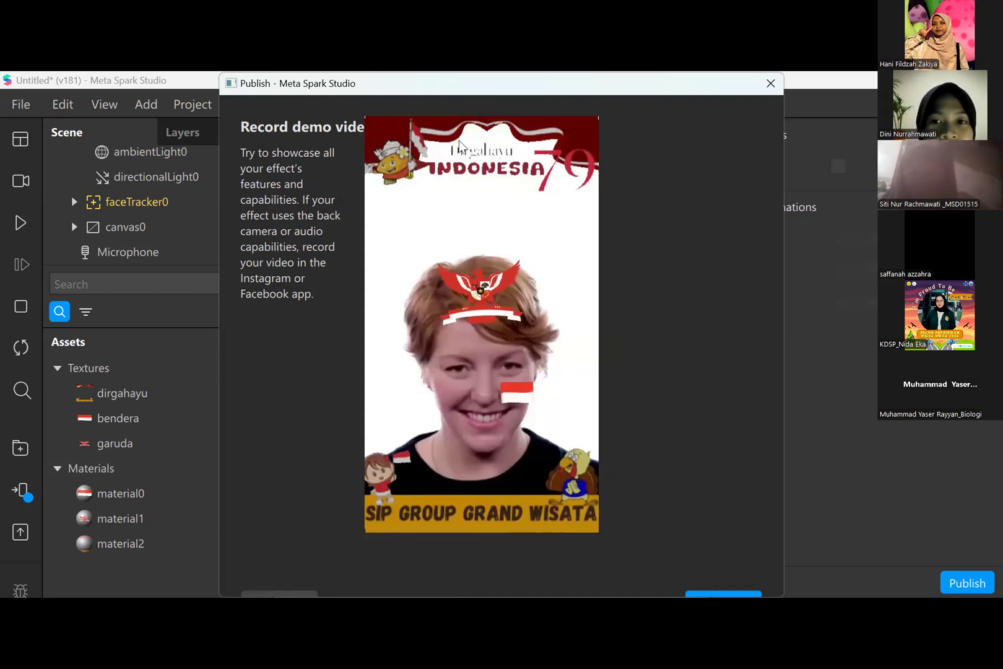
click(771, 83)
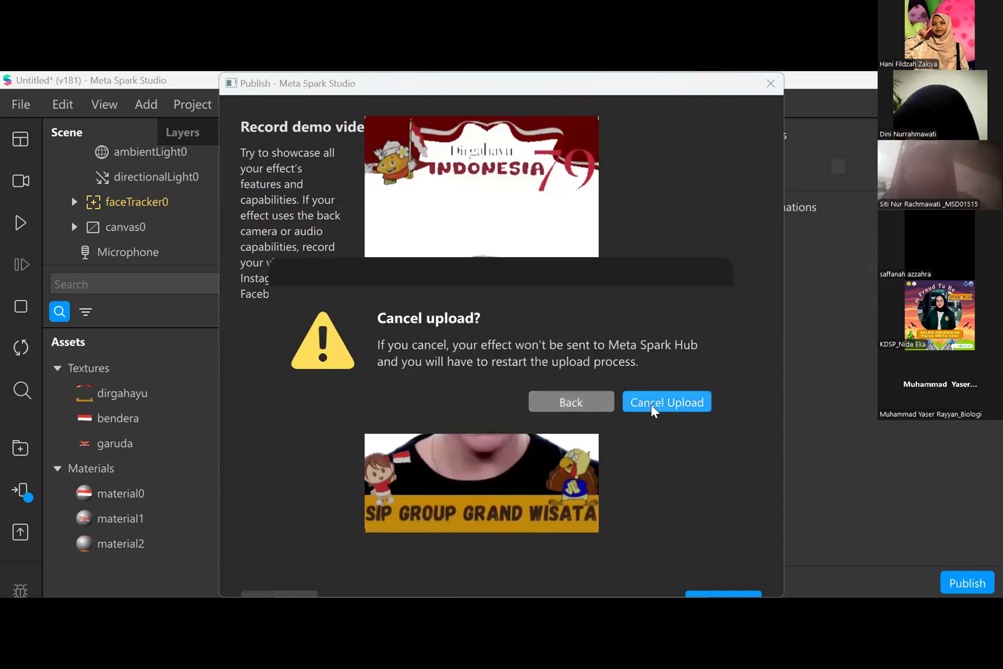
click(593, 400)
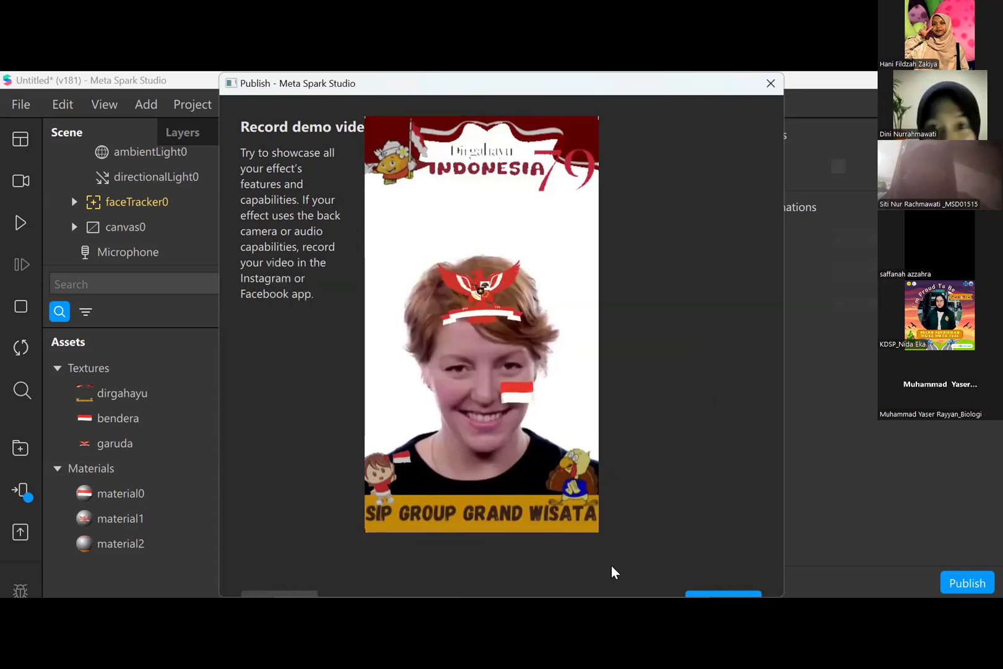
click(738, 594)
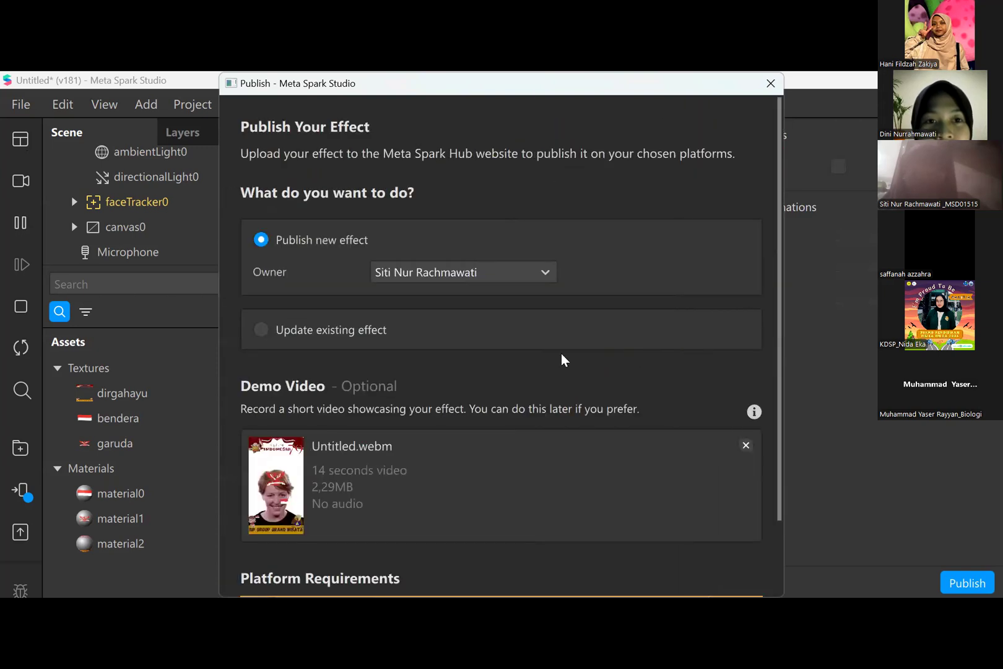
- Add the Sharing Effect and Video Calling Effect experiences to the project to meet the platform requirements
scroll(555, 352, down, 5)
scroll(551, 343, up, 4)
scroll(552, 342, down, 2)
scroll(552, 344, down, 1)
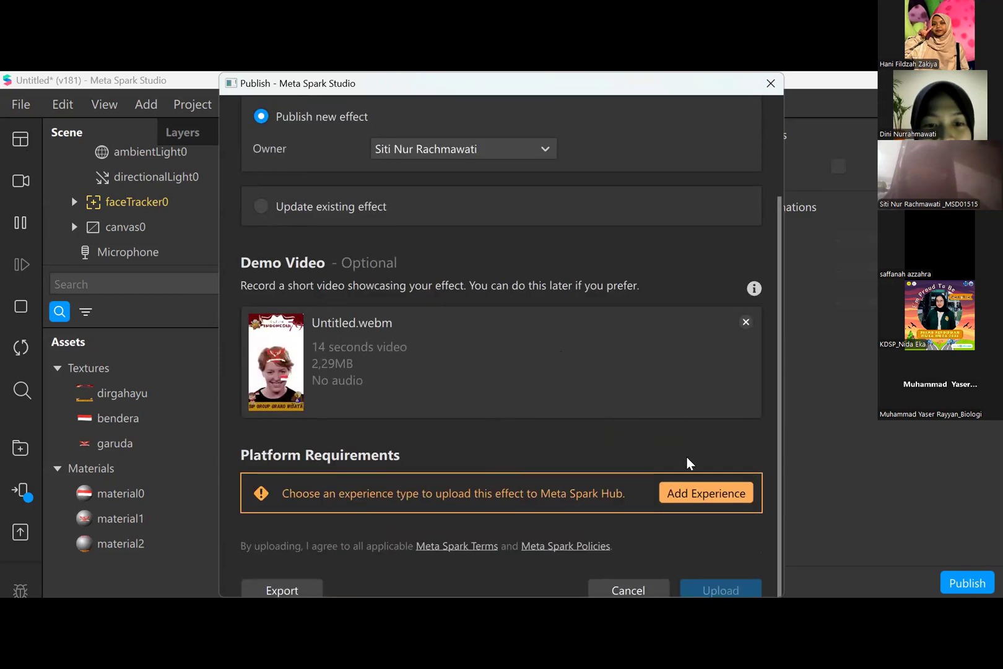
click(689, 497)
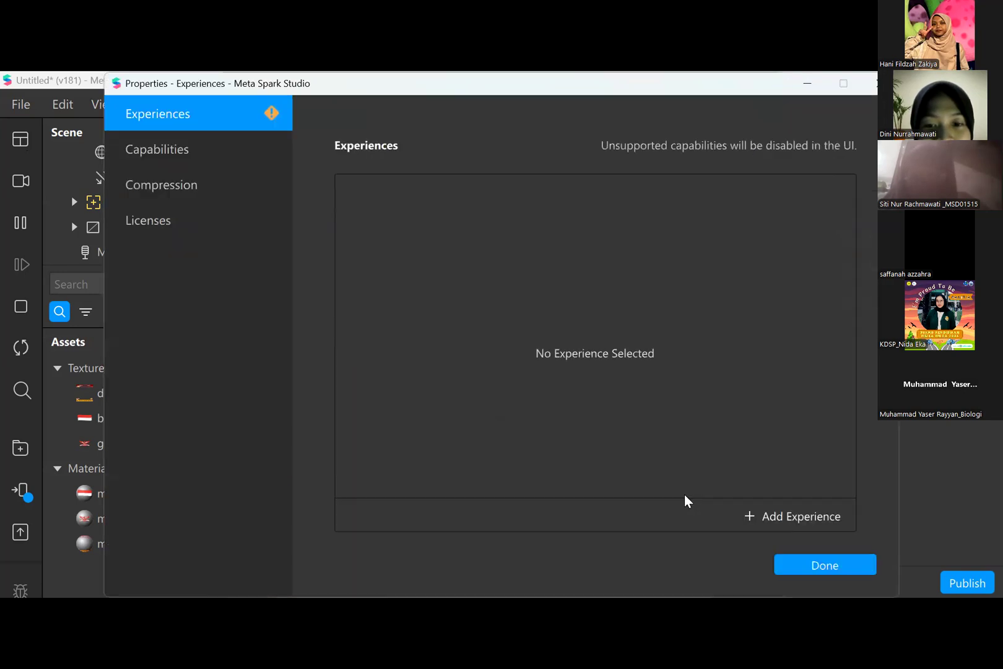
click(755, 514)
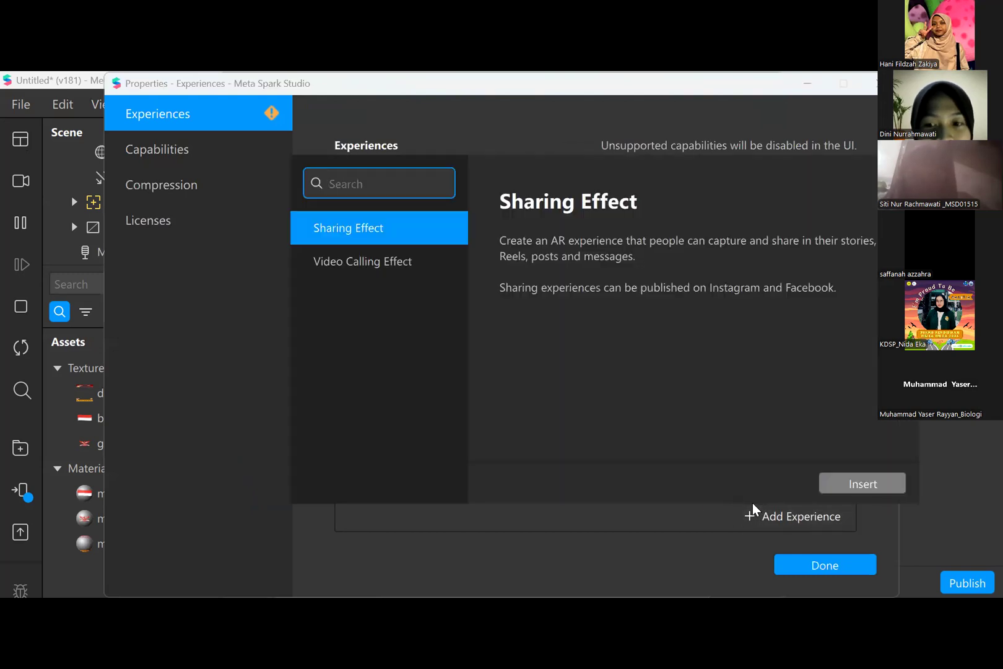
click(862, 483)
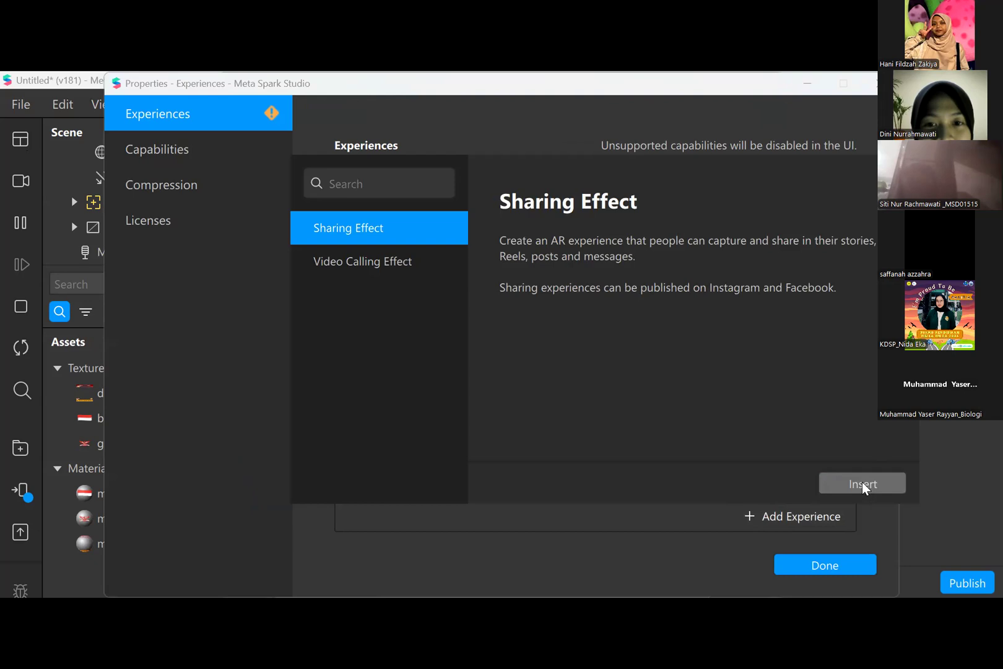
click(803, 513)
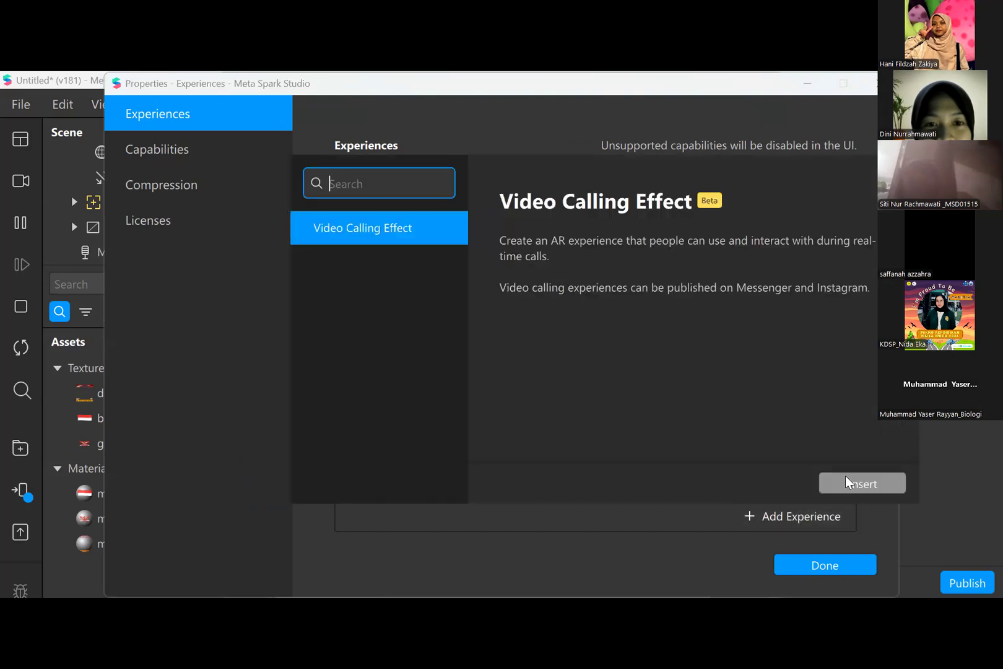
click(846, 476)
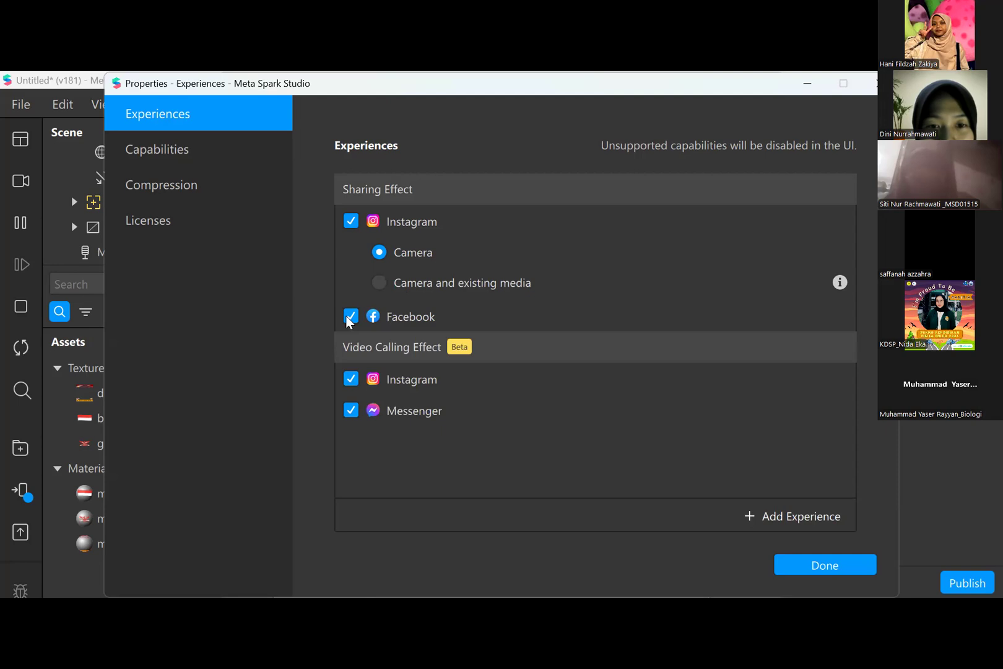
- Exclude Facebook from the Sharing Effect platforms and upload the effect to Meta Spark Hub
click(351, 317)
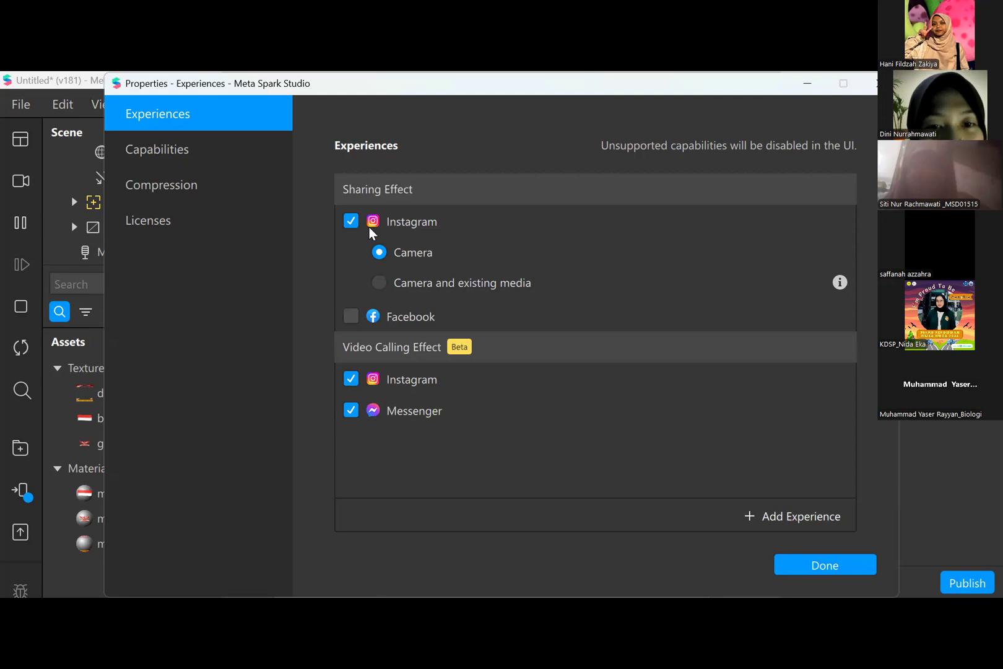
click(350, 317)
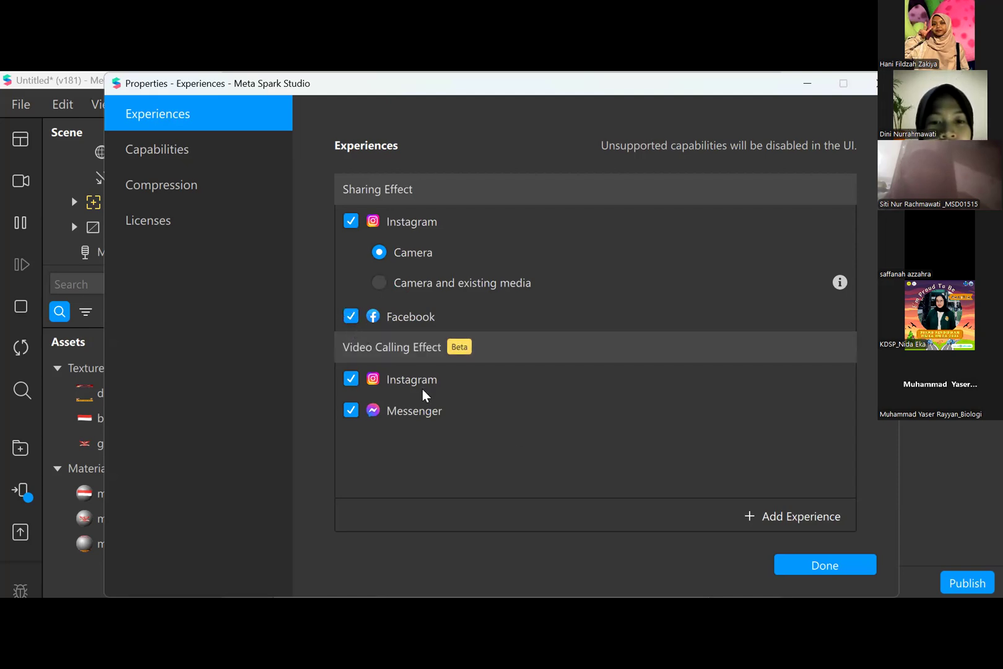
click(797, 565)
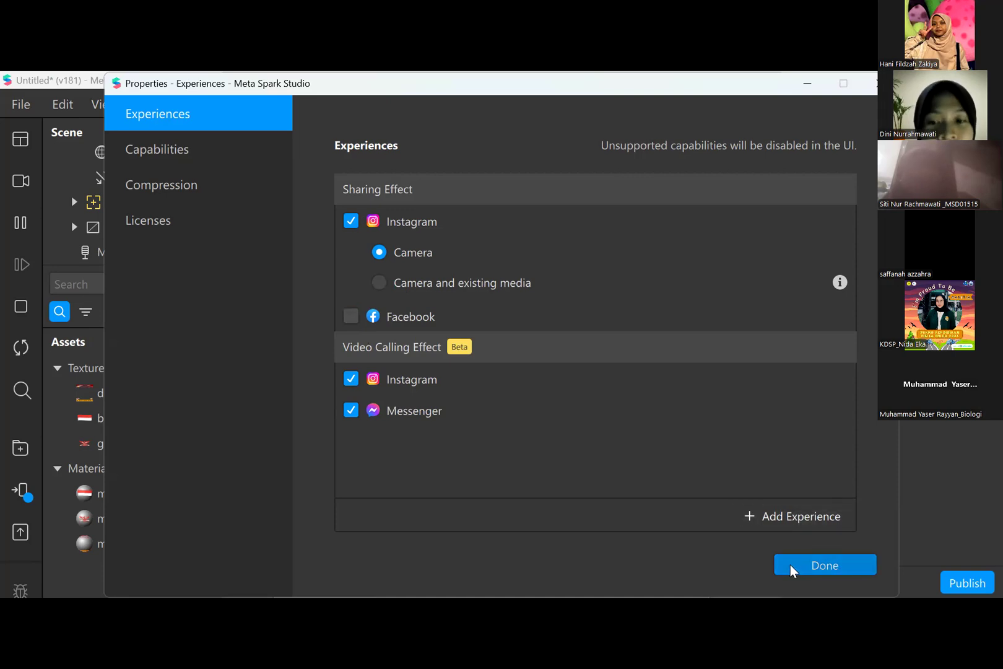
scroll(745, 455, down, 3)
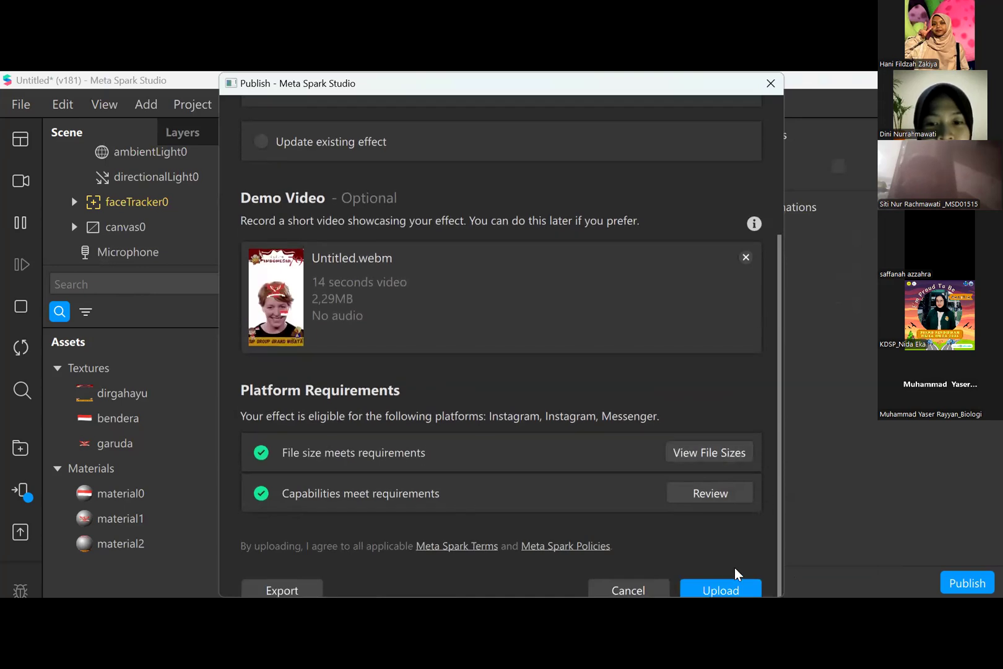
click(733, 576)
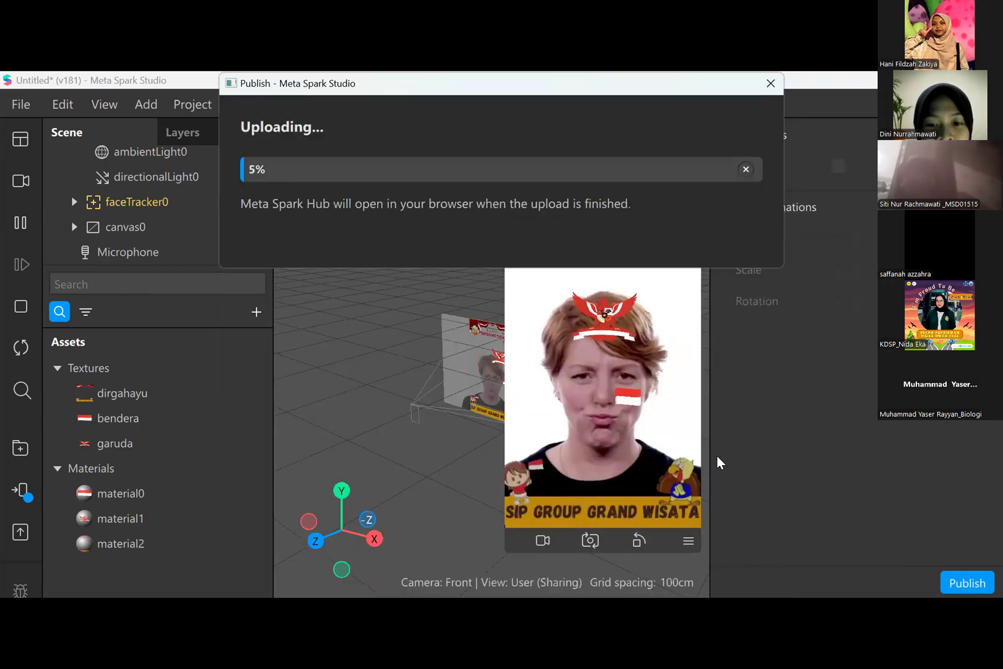
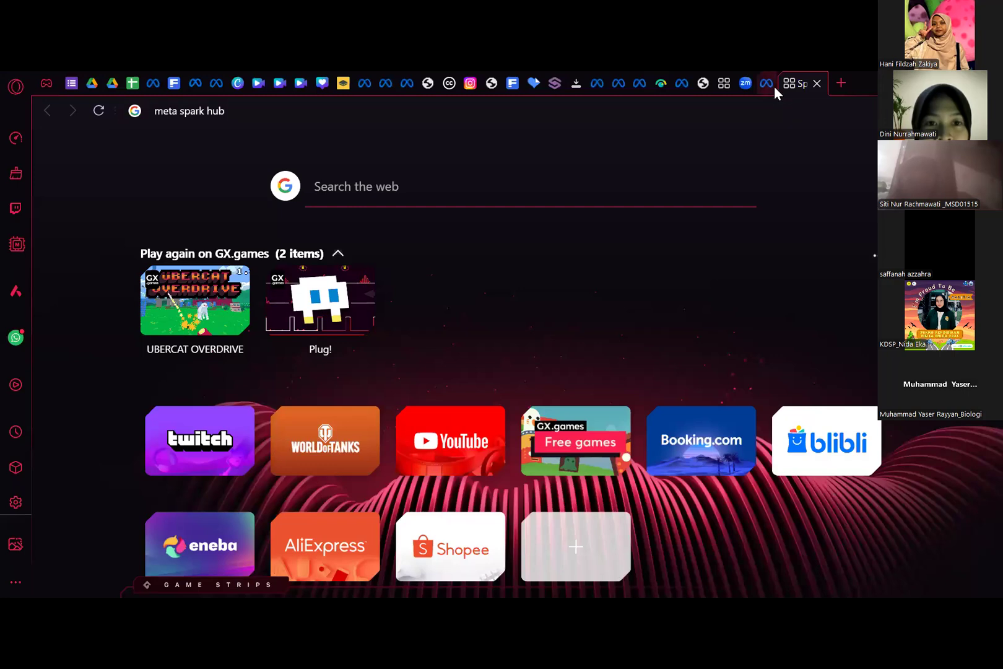
- Return to the effect's publishing form and review its owner, platforms, demo video, icon and publication date sections
click(766, 83)
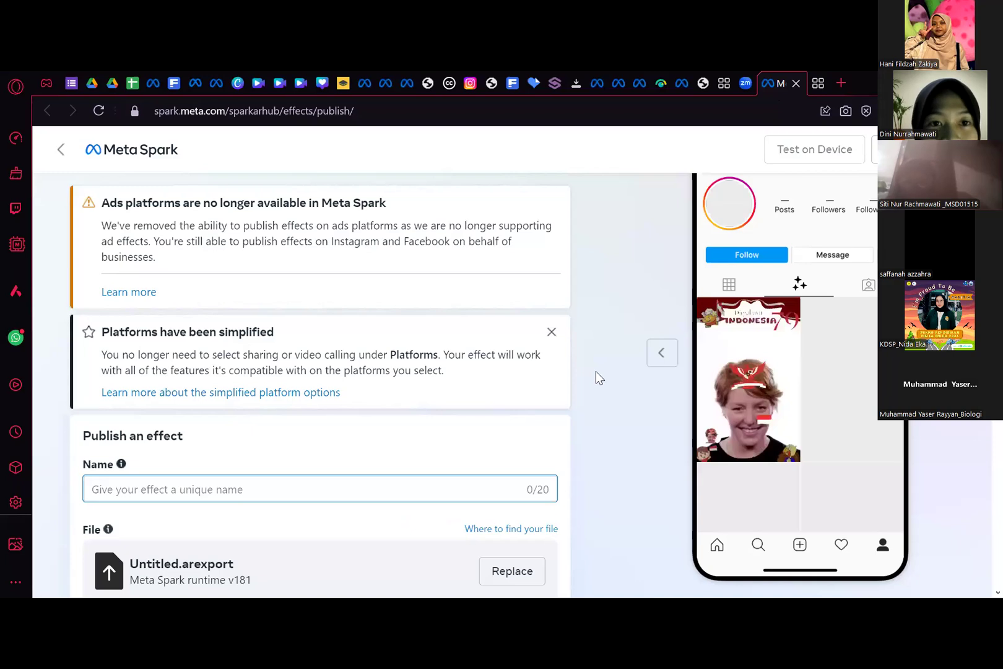
scroll(524, 333, down, 6)
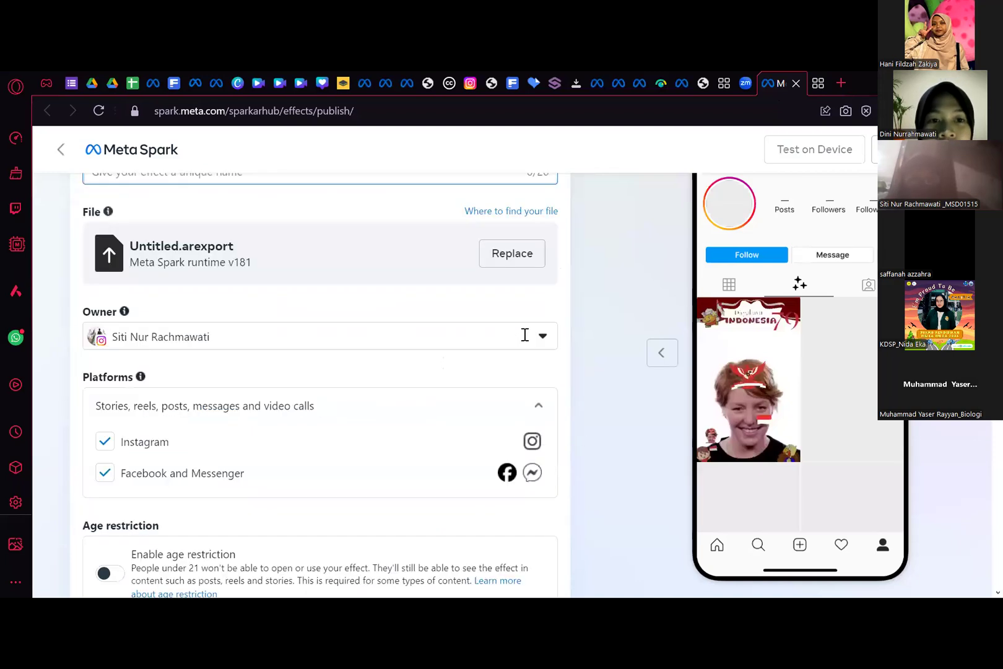
scroll(527, 334, up, 6)
scroll(511, 342, down, 6)
scroll(447, 342, up, 2)
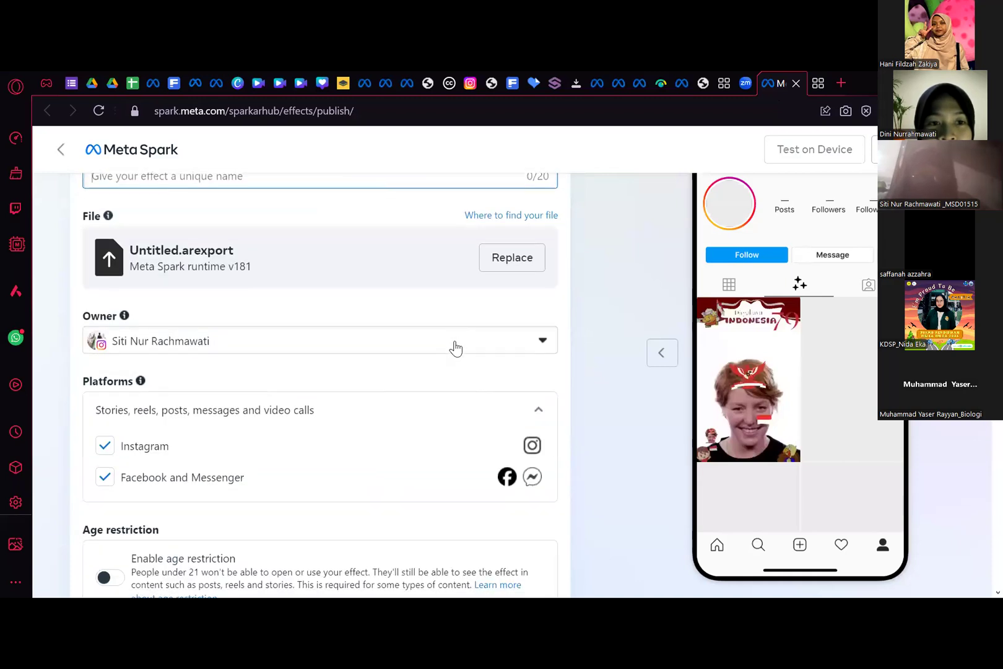
scroll(447, 342, down, 8)
scroll(448, 350, down, 2)
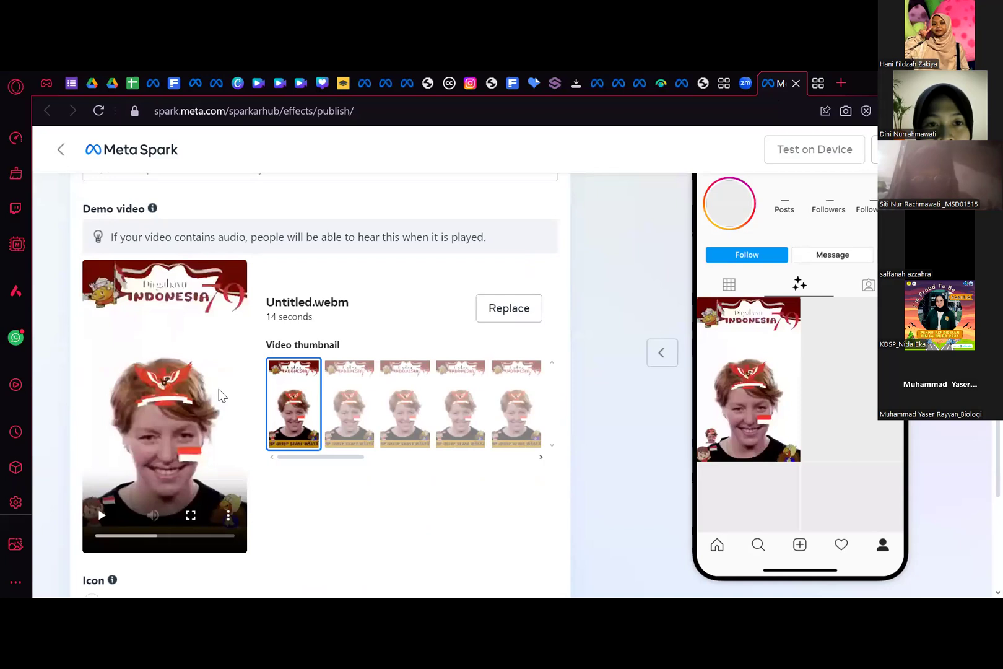
scroll(259, 418, down, 1)
scroll(259, 419, down, 6)
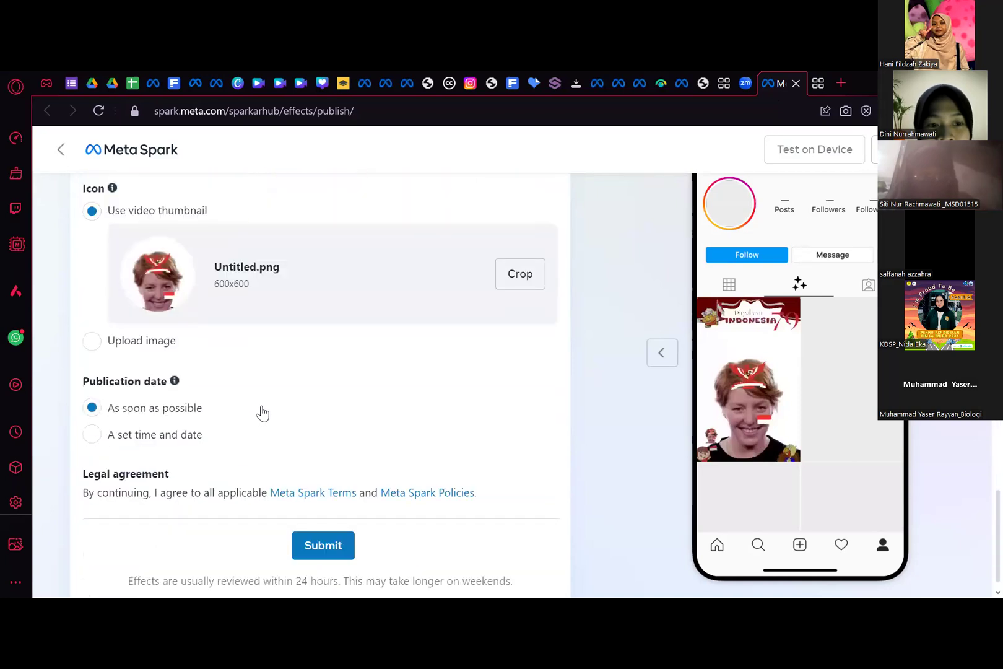
scroll(262, 411, up, 18)
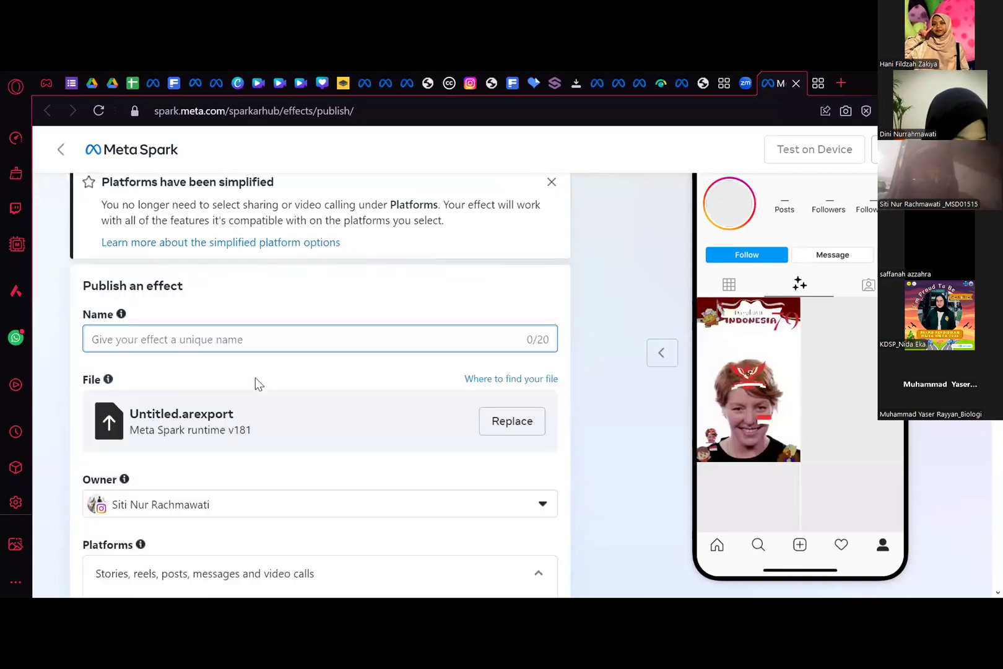
scroll(256, 378, down, 1)
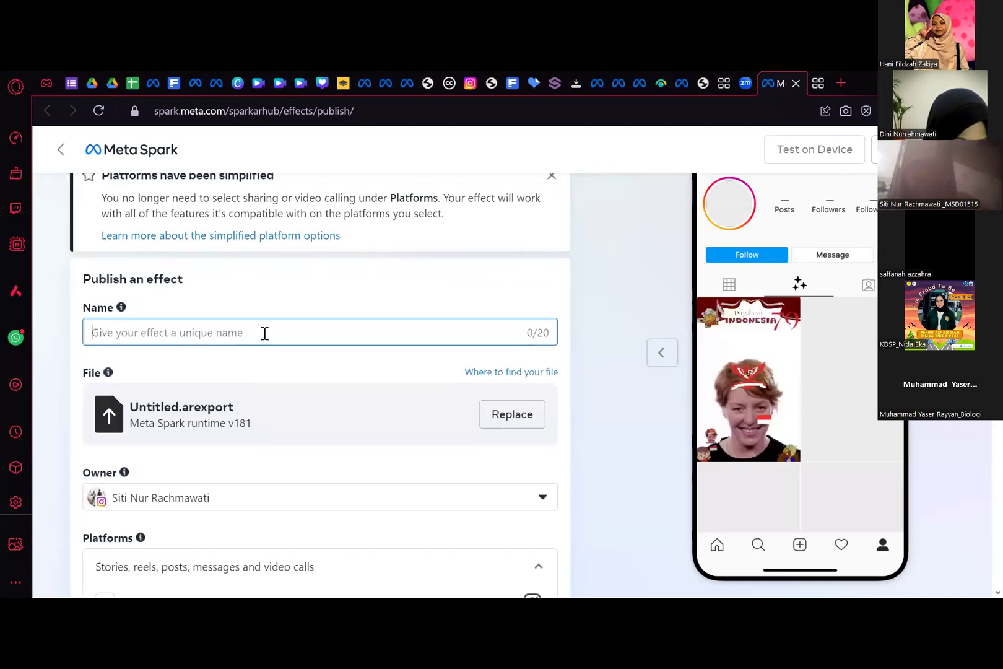
- Name the effect Kemerdekaan in the publishing form
scroll(264, 333, up, 1)
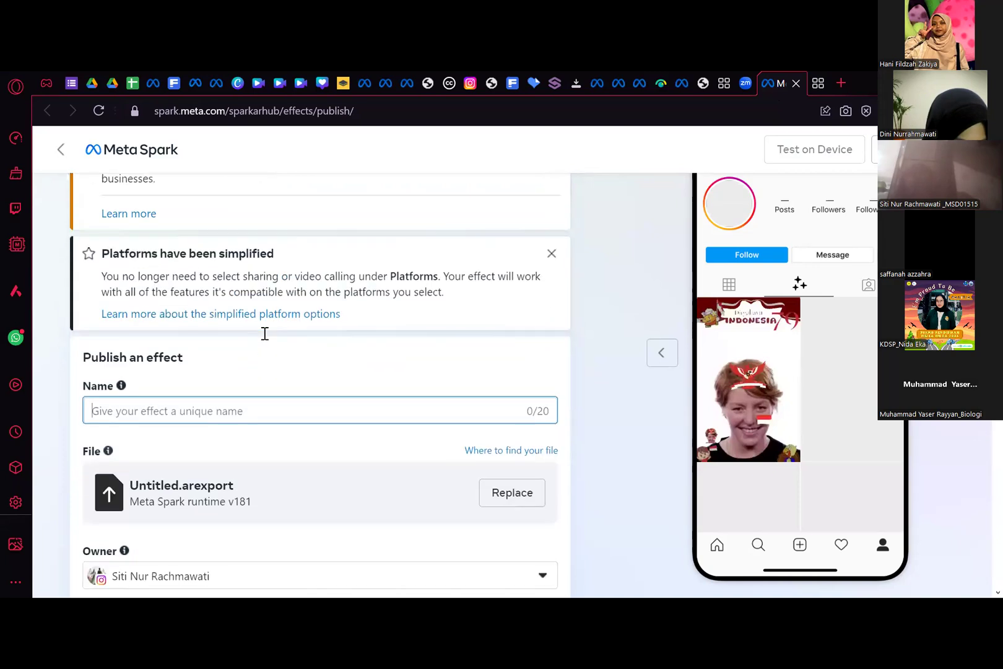
text(K)
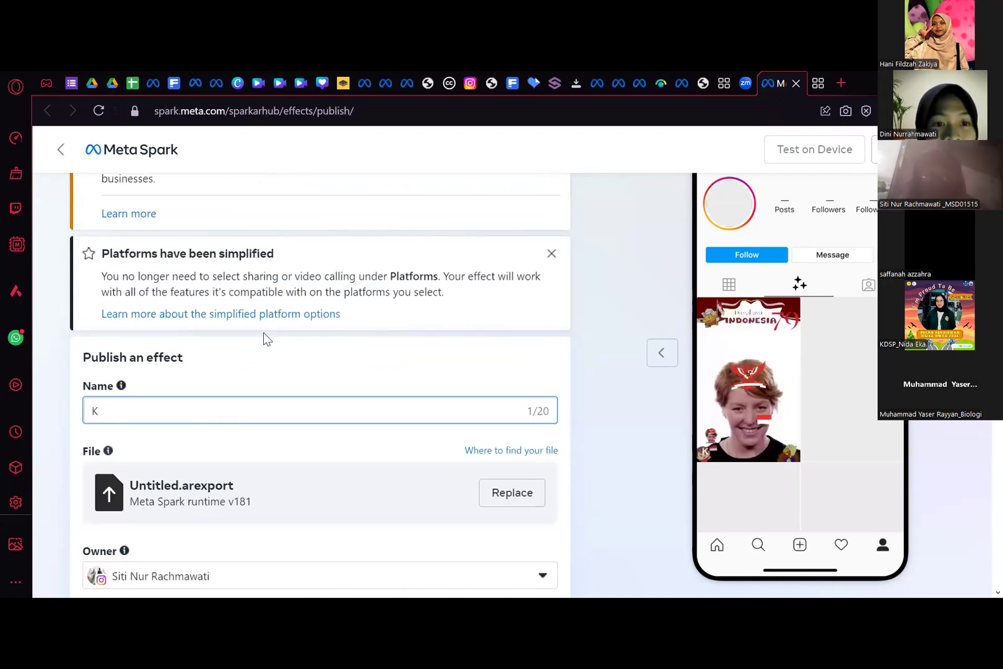
text(emerde)
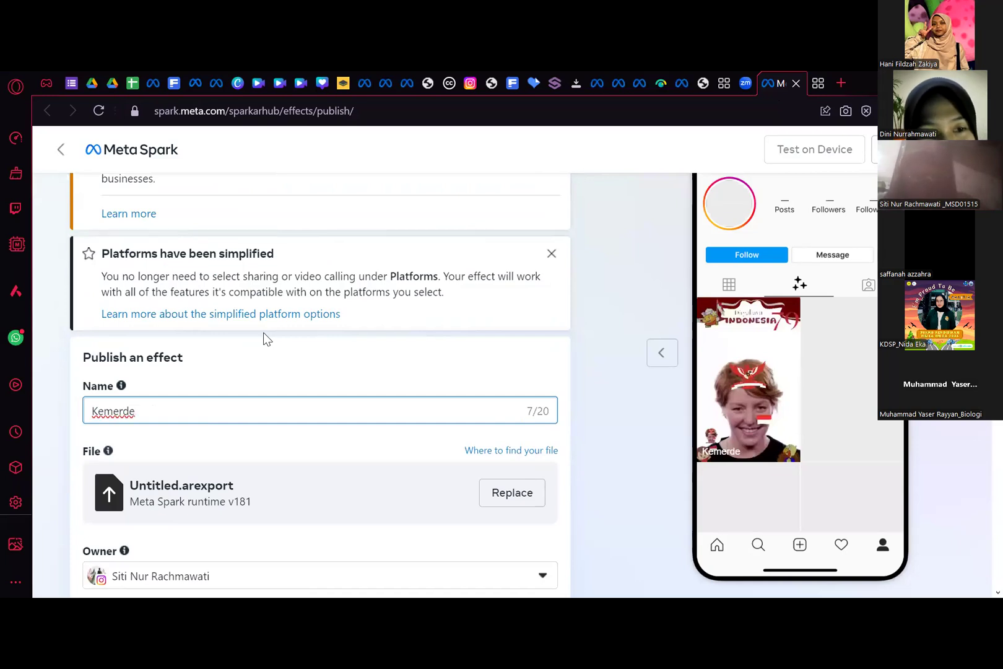
text(kaan)
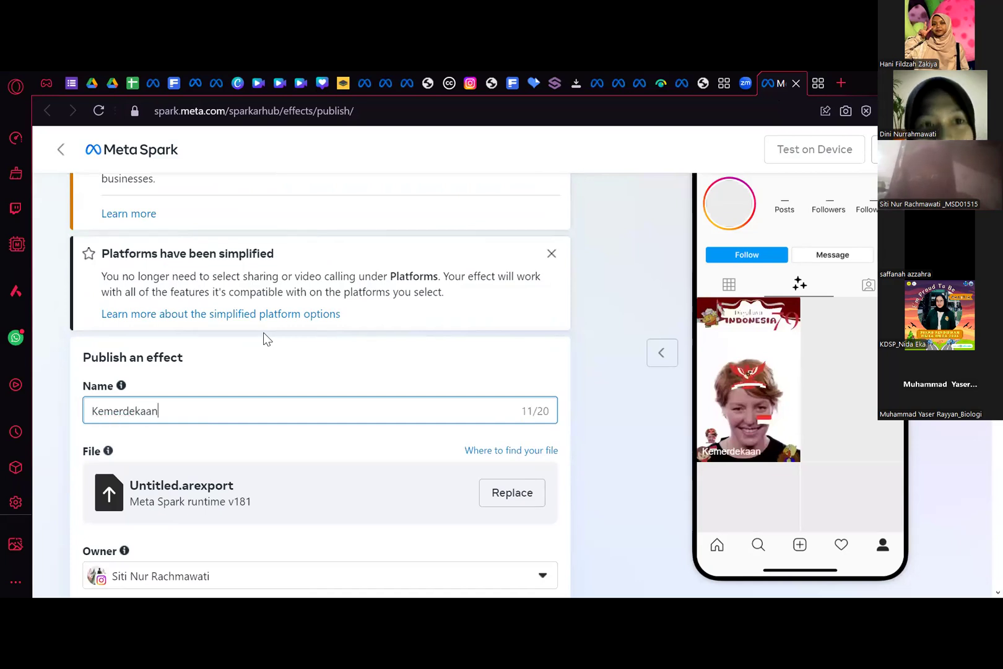
scroll(254, 394, down, 4)
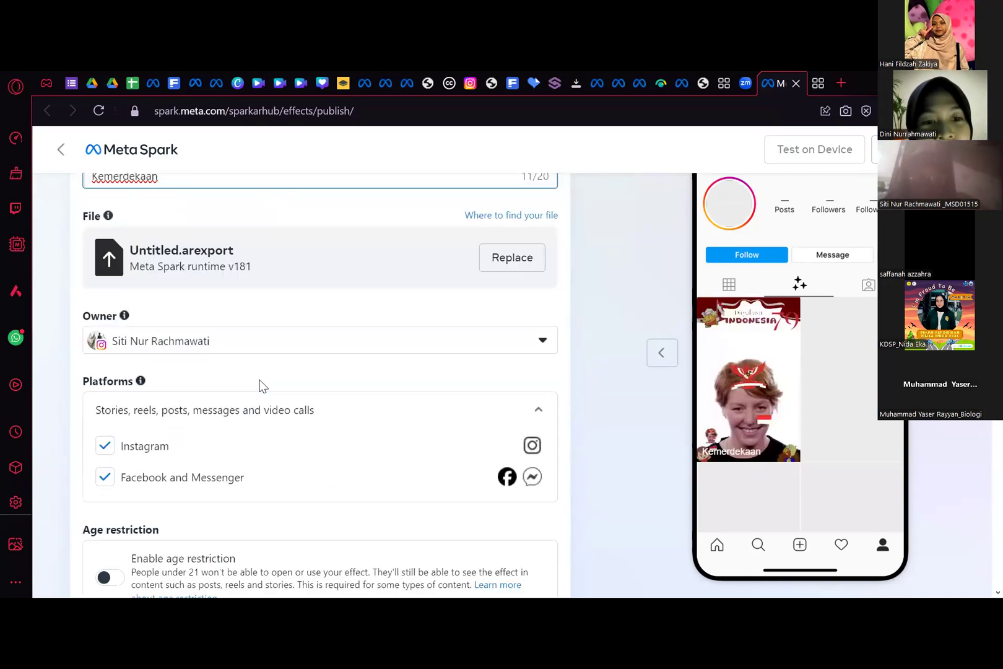
scroll(304, 369, down, 6)
scroll(304, 365, down, 2)
scroll(310, 367, up, 12)
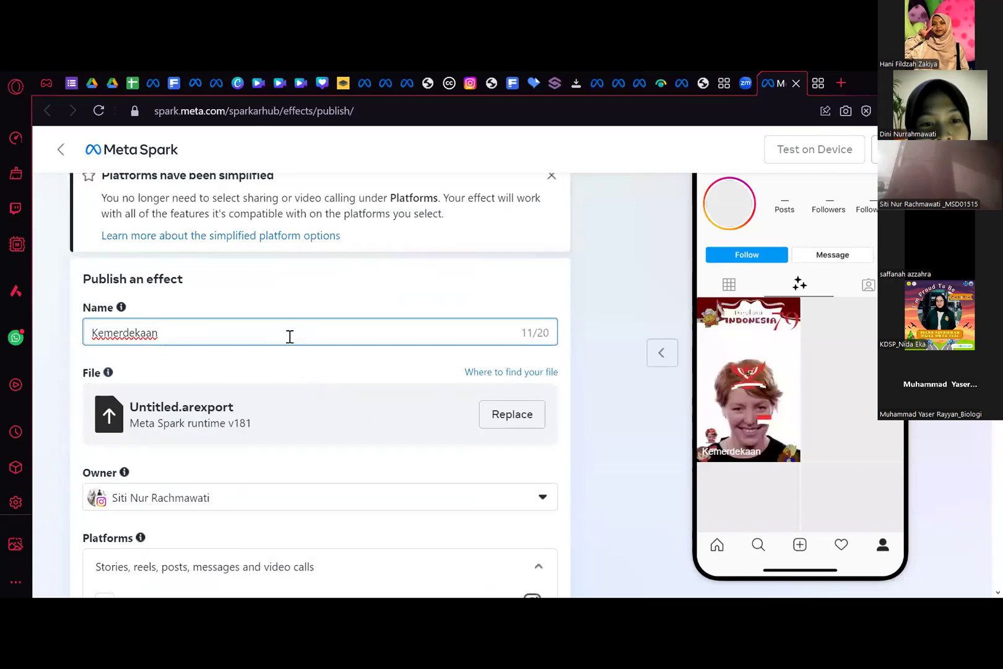
scroll(289, 336, up, 2)
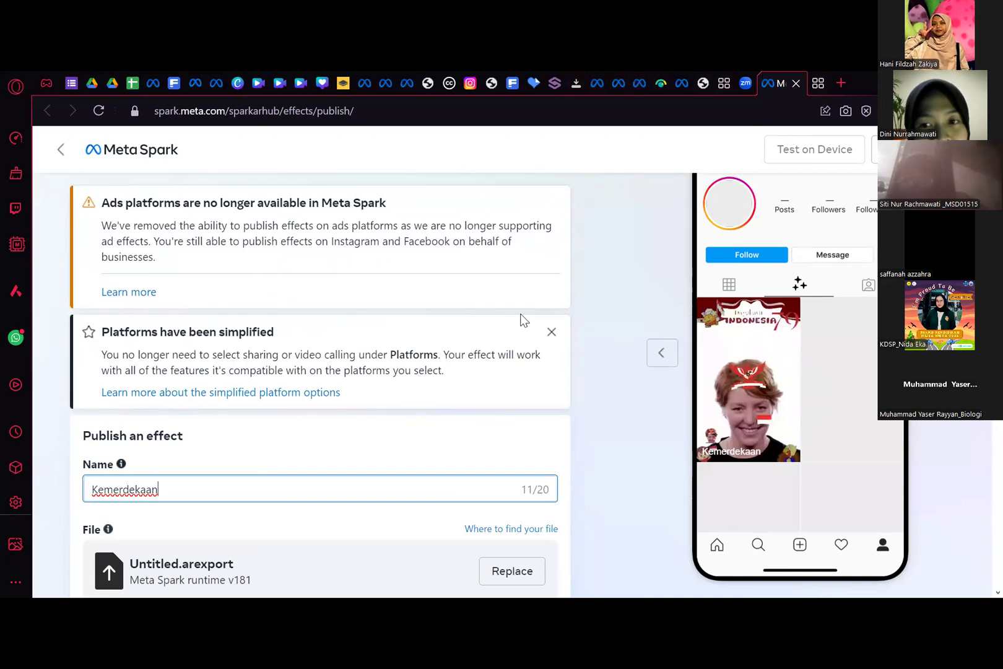
- Search the web for "meta spark hub" and open the Meta Spark Studio website
click(816, 83)
key(Return)
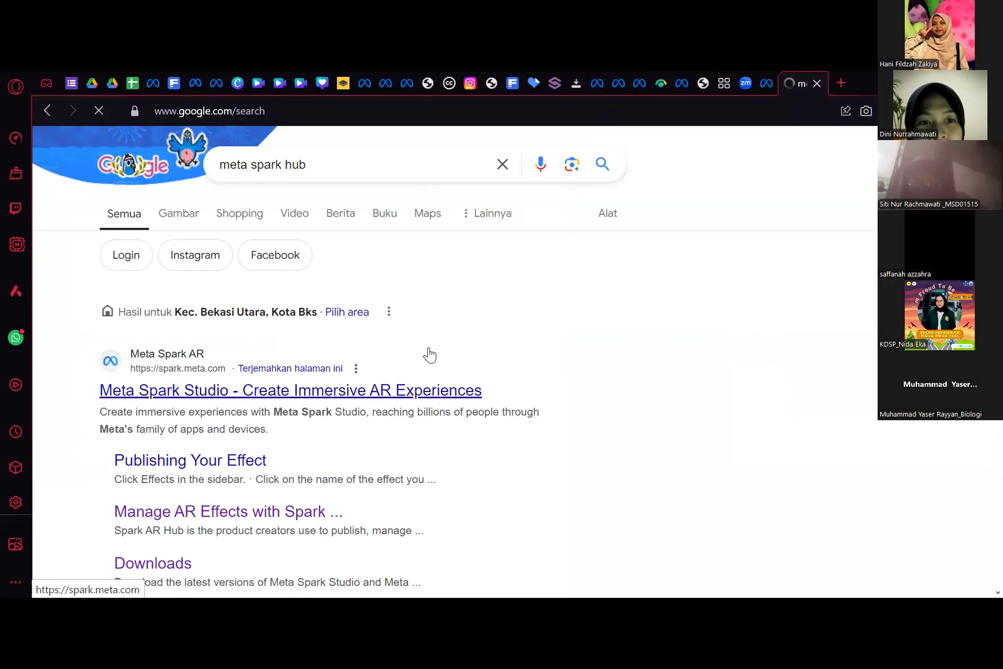
click(391, 389)
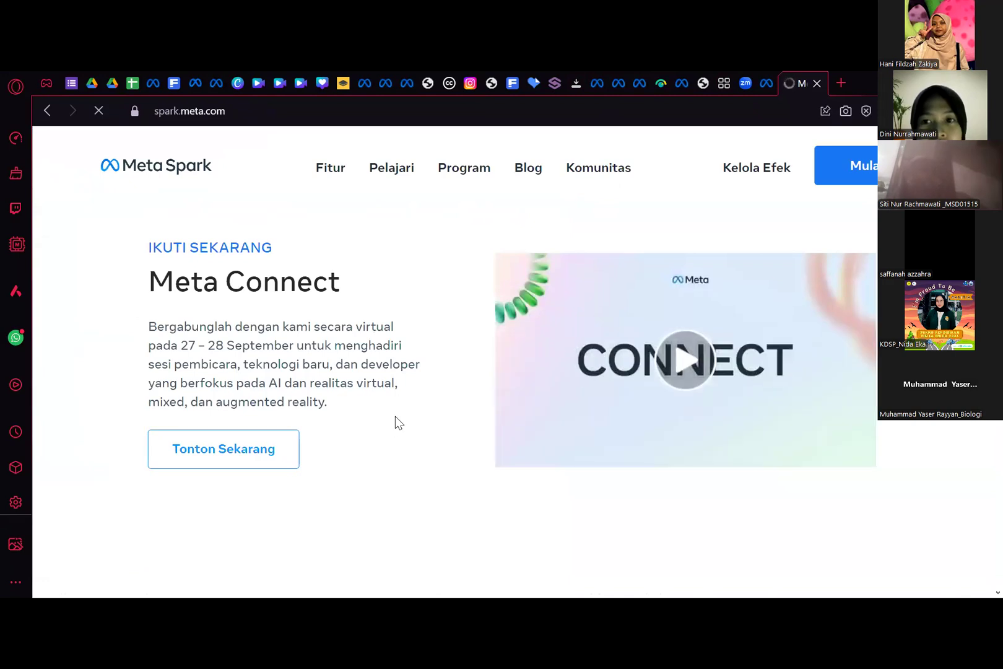
- Look through the Meta Spark homepage, including its toolkit, tutorial and getting-started sections
scroll(395, 417, down, 5)
scroll(734, 261, down, 1)
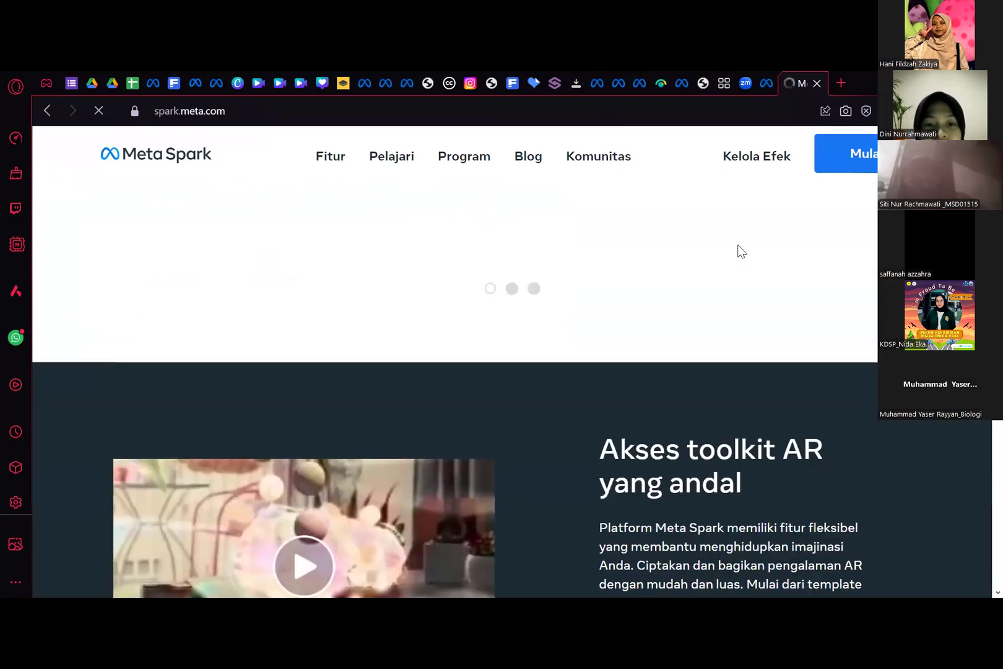
scroll(550, 391, down, 4)
scroll(381, 403, up, 2)
scroll(256, 215, down, 1)
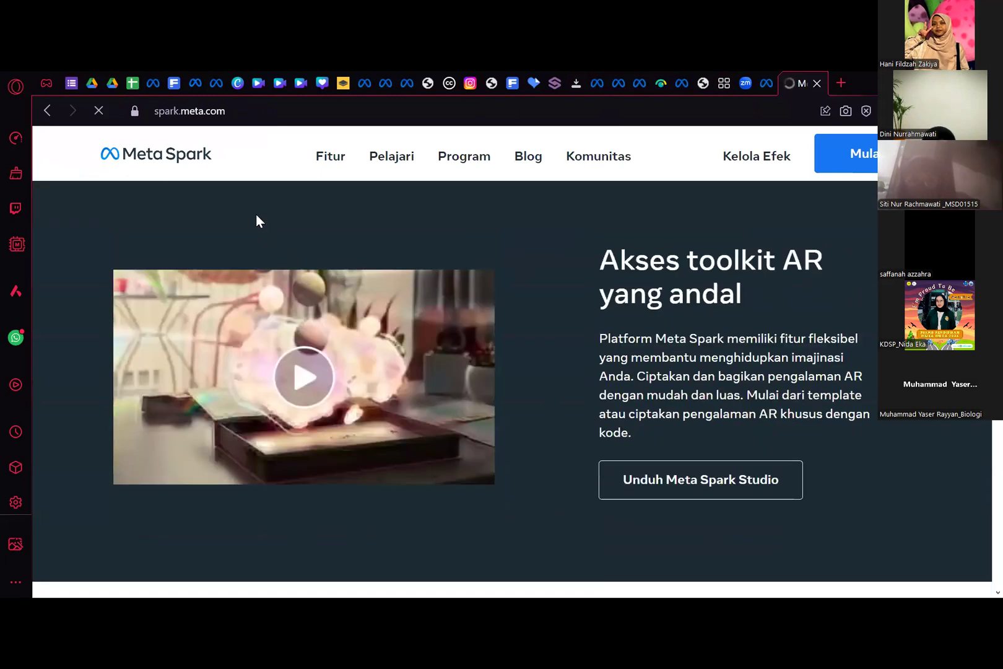
scroll(256, 214, down, 6)
scroll(696, 240, down, 6)
scroll(867, 164, up, 4)
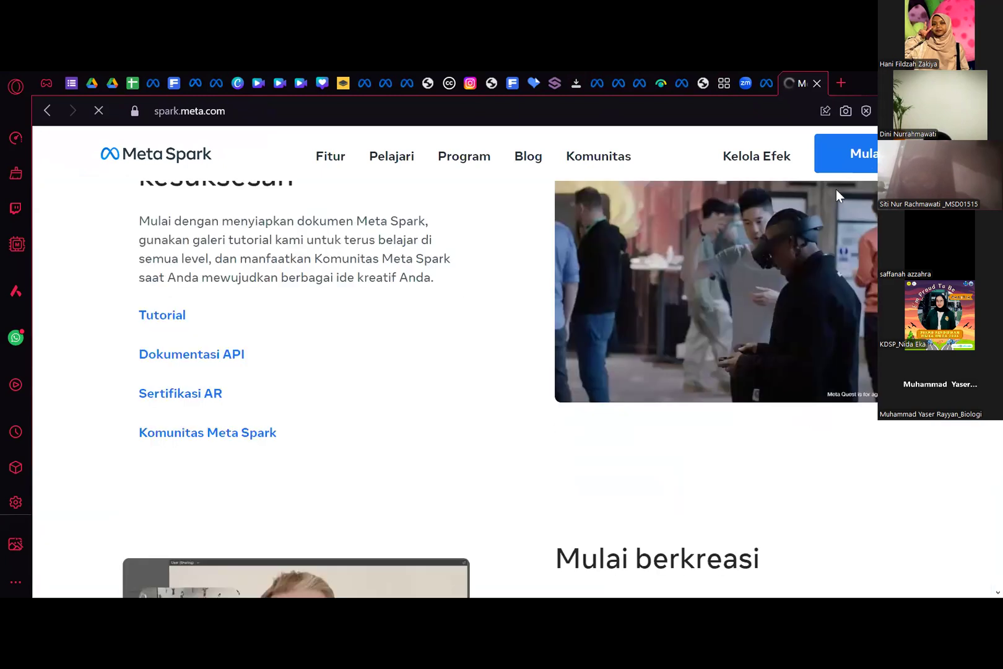
scroll(508, 407, up, 10)
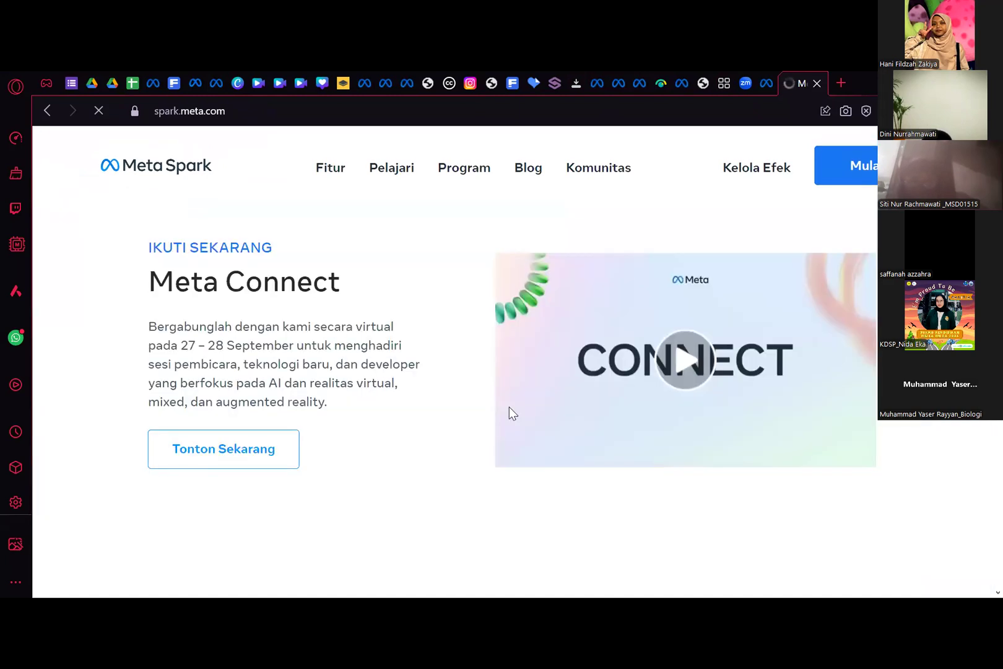
scroll(508, 407, down, 2)
scroll(508, 407, up, 2)
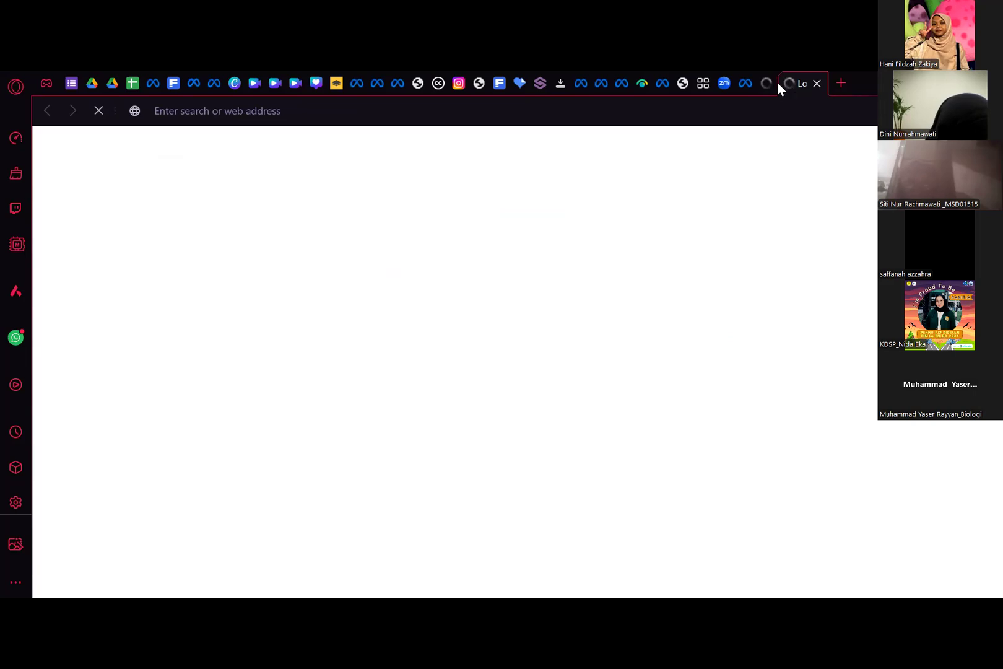
- Bring up the Meta Spark Hub dashboard alongside the open publishing form
drag(778, 81, 762, 84)
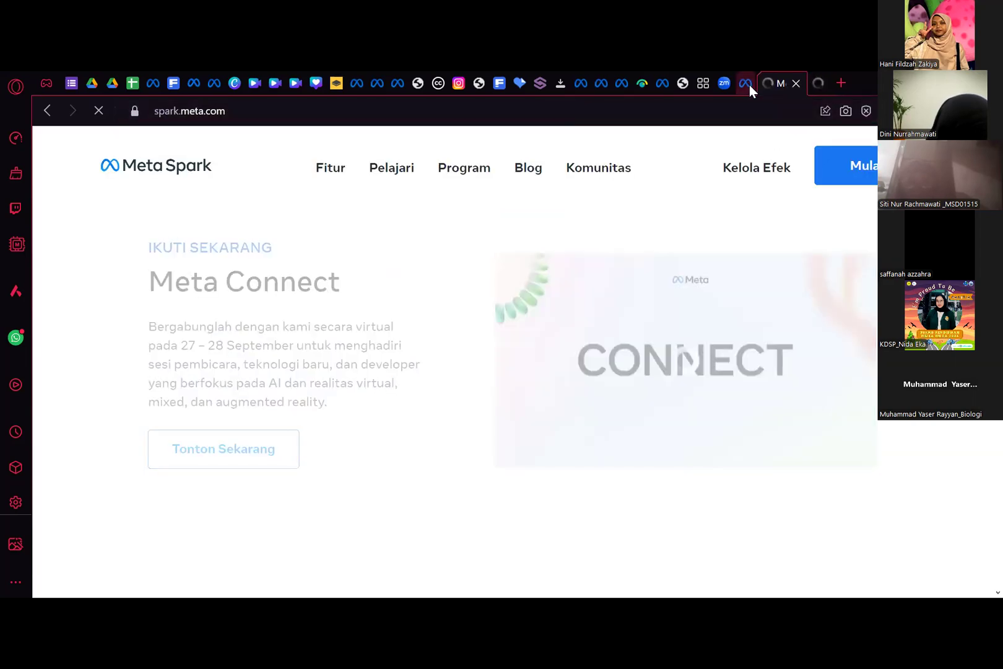
click(749, 84)
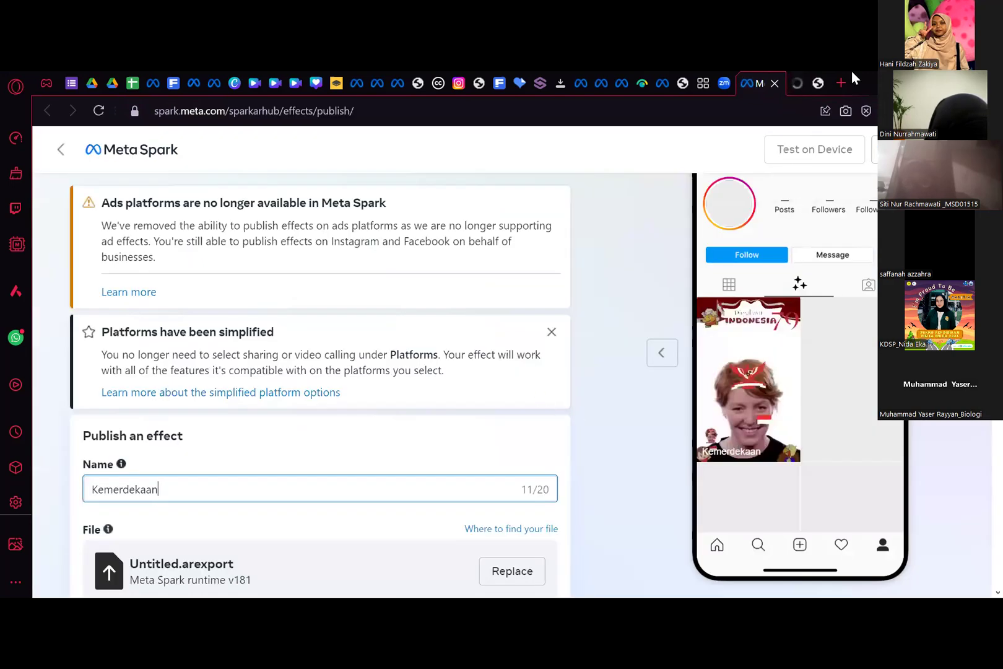
click(819, 81)
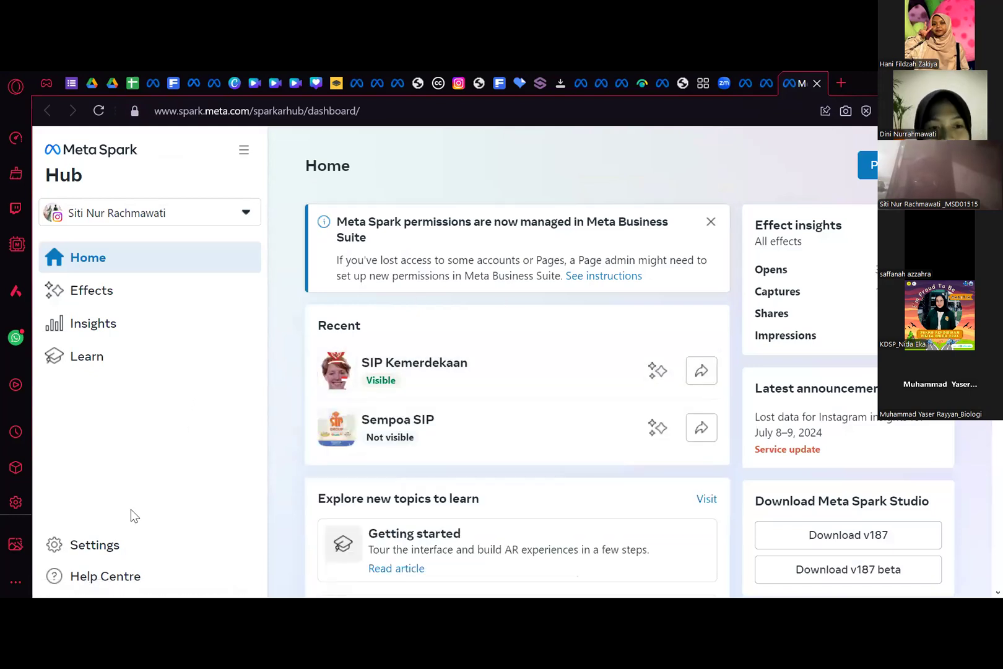
- Open the Hub settings and review the Meta account and Meta Spark information options
click(131, 540)
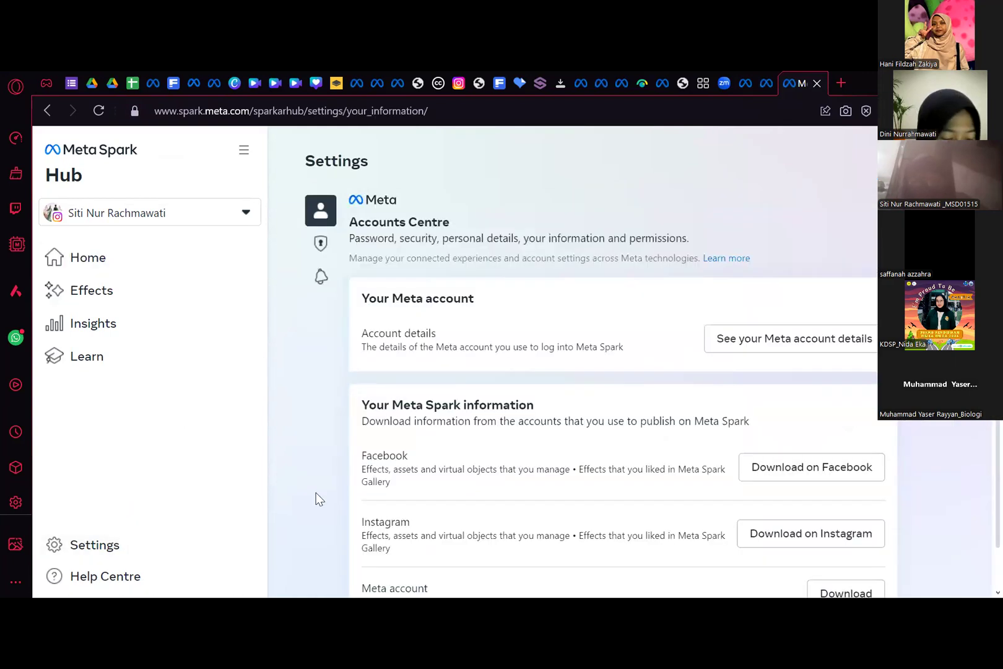
scroll(384, 532, down, 2)
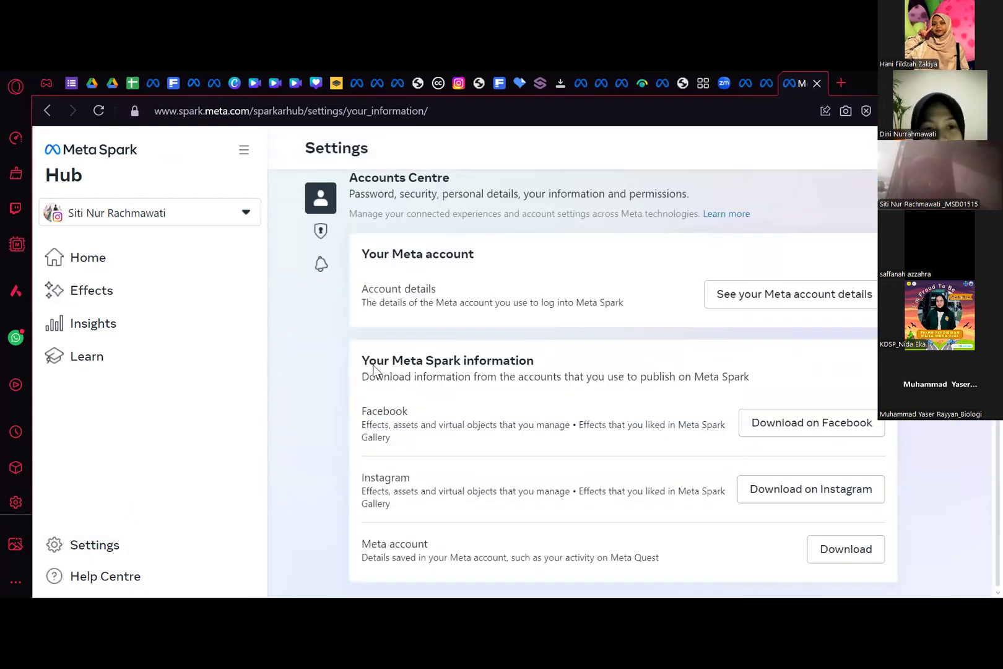
click(62, 543)
scroll(624, 479, down, 2)
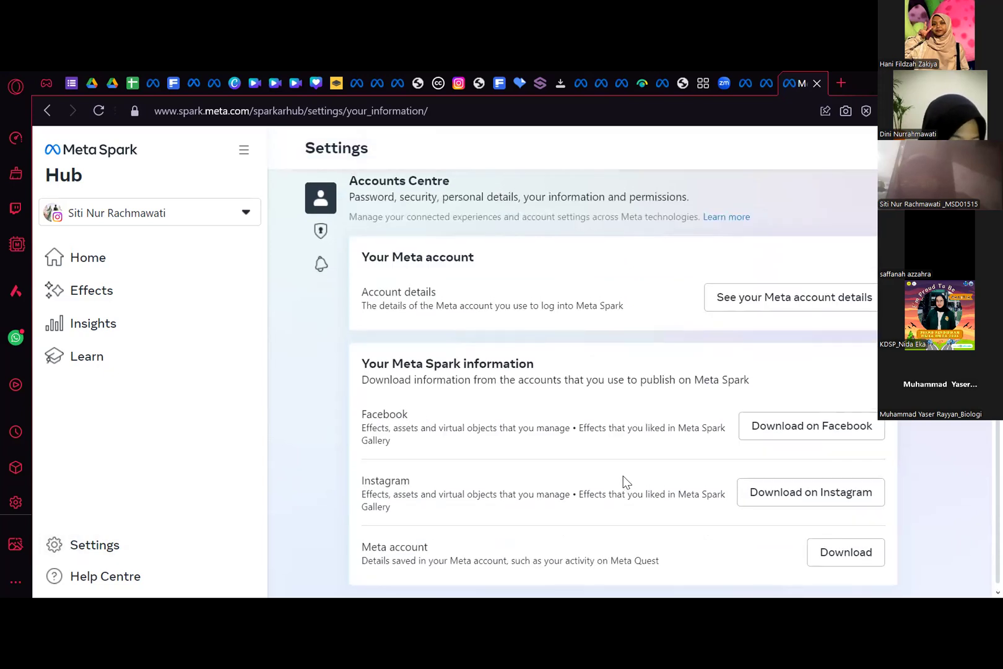
scroll(624, 479, up, 2)
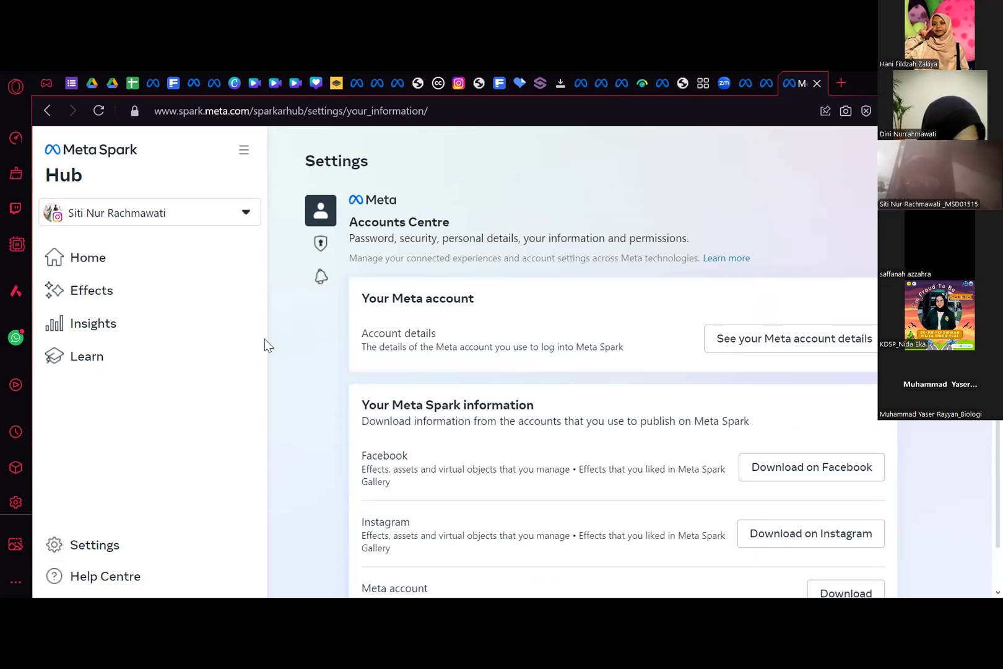
- Collapse and restore the Hub navigation, return to the Home page and review the recent effects
click(247, 152)
click(246, 152)
click(55, 154)
scroll(855, 492, down, 5)
scroll(811, 474, up, 5)
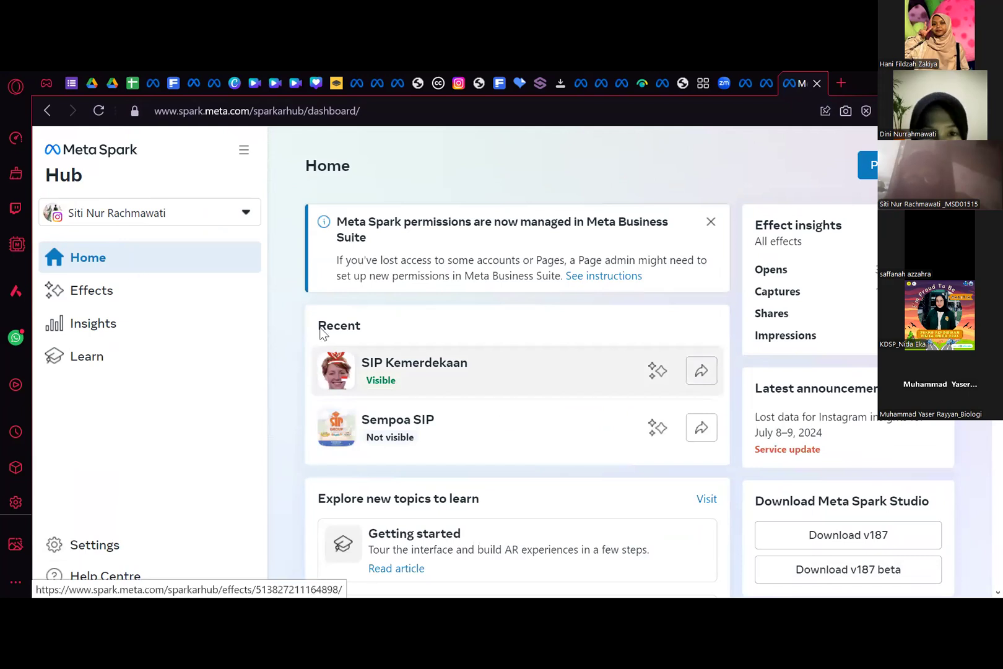
right_click(177, 275)
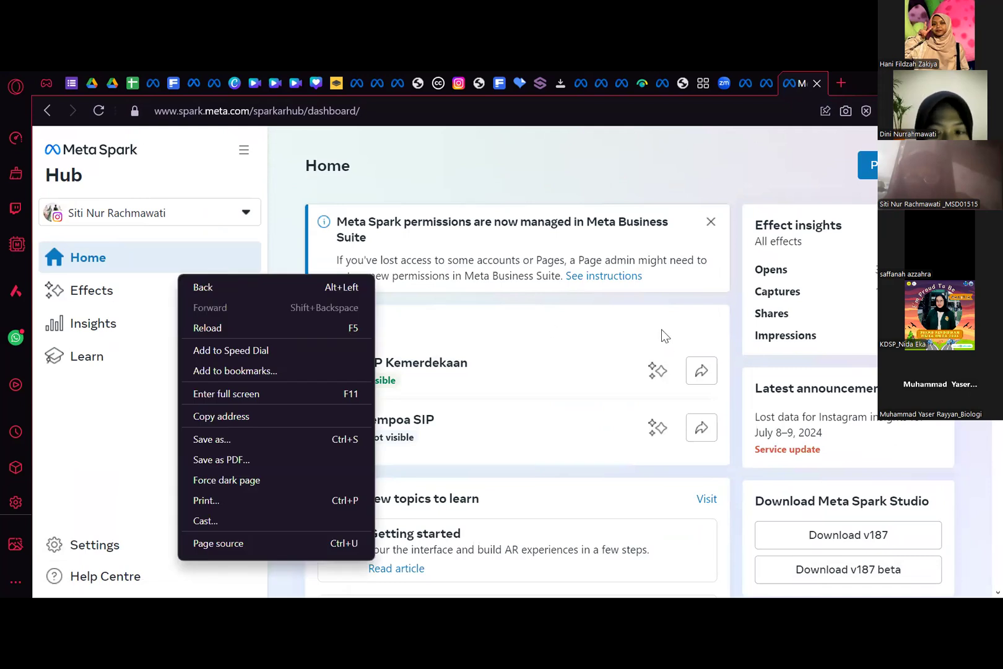
click(440, 243)
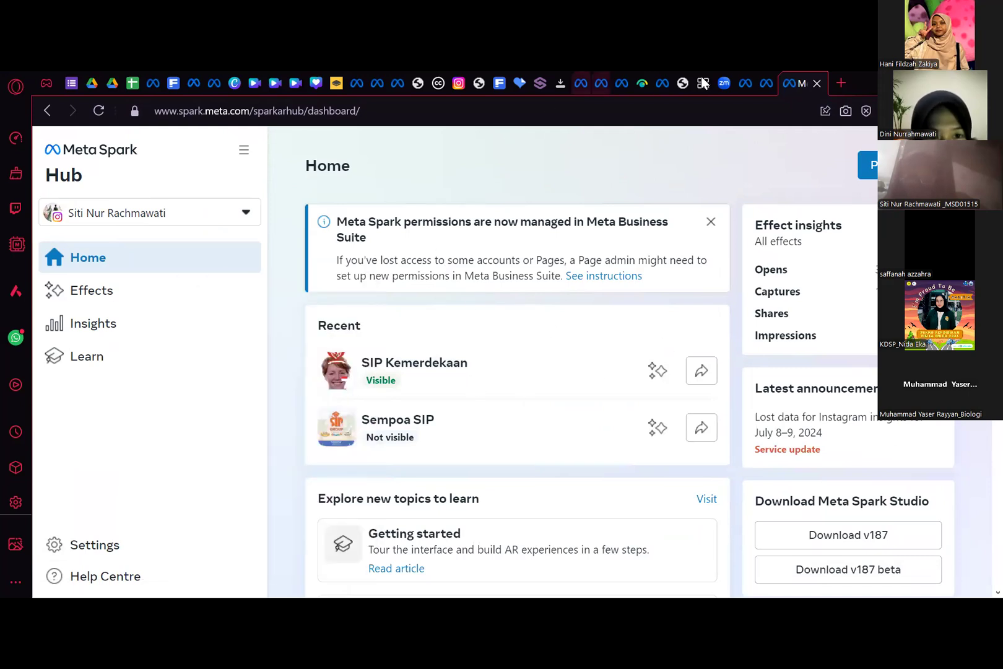
- Go back to the Kemerdekaan publishing form and check its Instagram options, categories and keywords sections
click(746, 83)
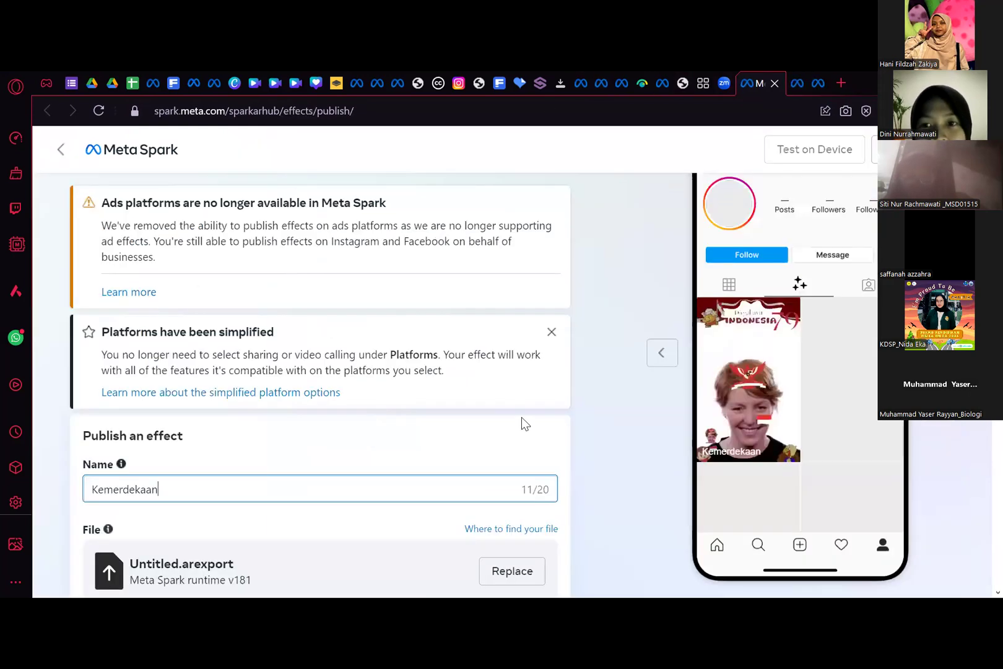
scroll(511, 420, down, 10)
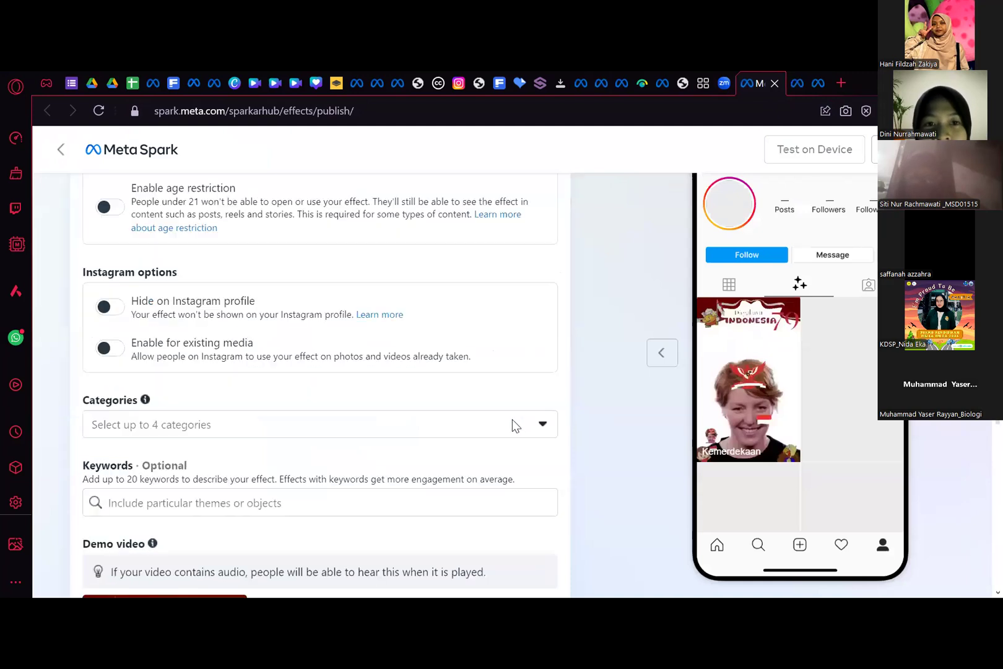
scroll(370, 376, up, 8)
scroll(370, 376, up, 2)
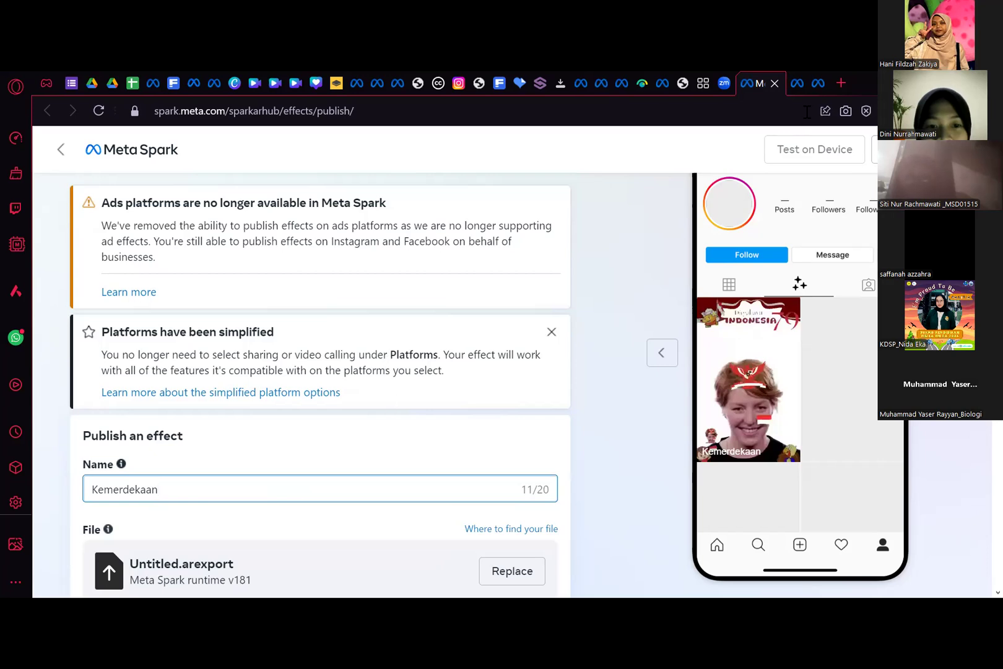
click(816, 83)
click(749, 82)
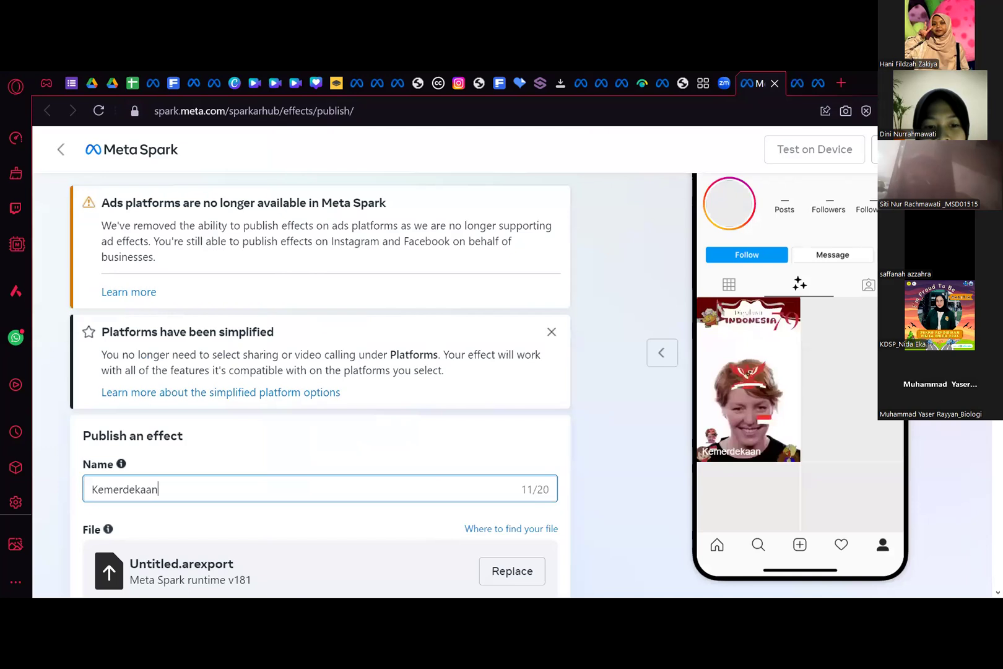
- Try to submit the Kemerdekaan publishing form with its publication date left as soon as possible
scroll(344, 415, down, 15)
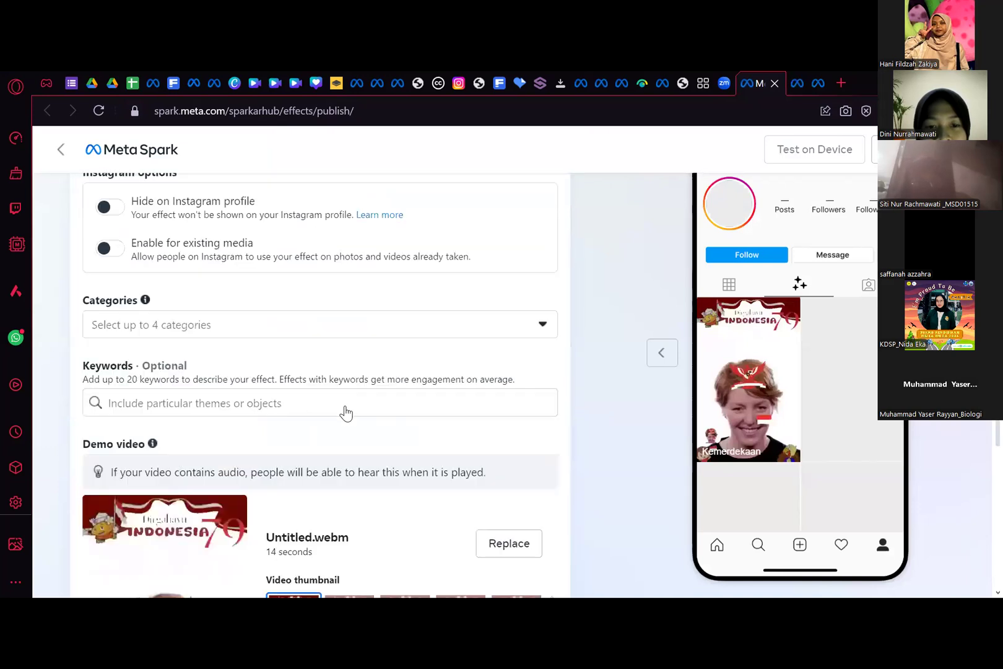
scroll(346, 413, down, 5)
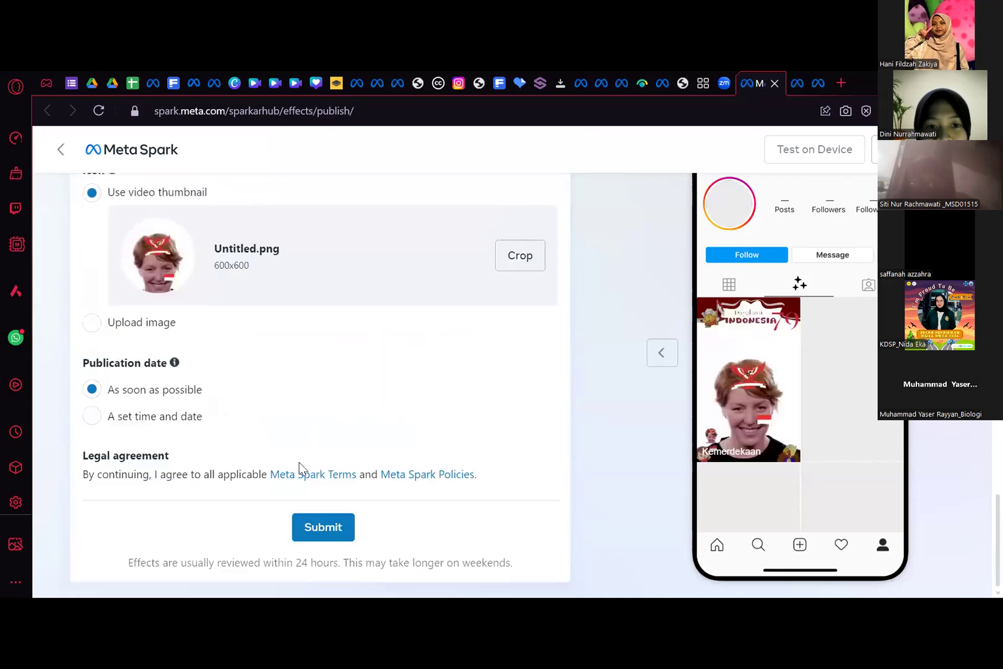
click(323, 527)
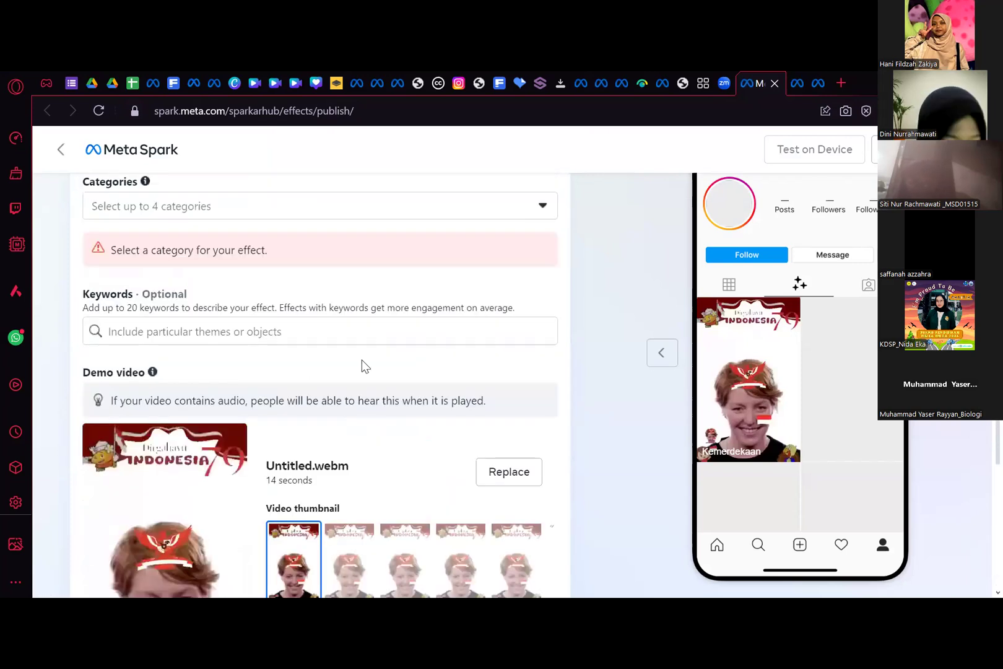
- Assign the Events, Selfies and World AR categories to the Kemerdekaan effect
click(334, 219)
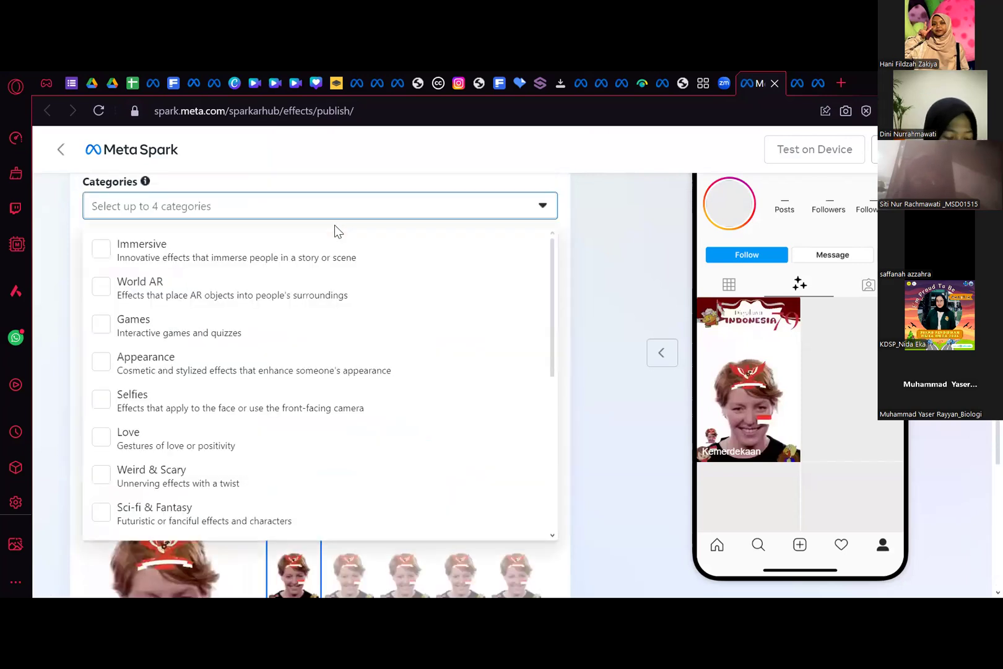
scroll(259, 384, down, 5)
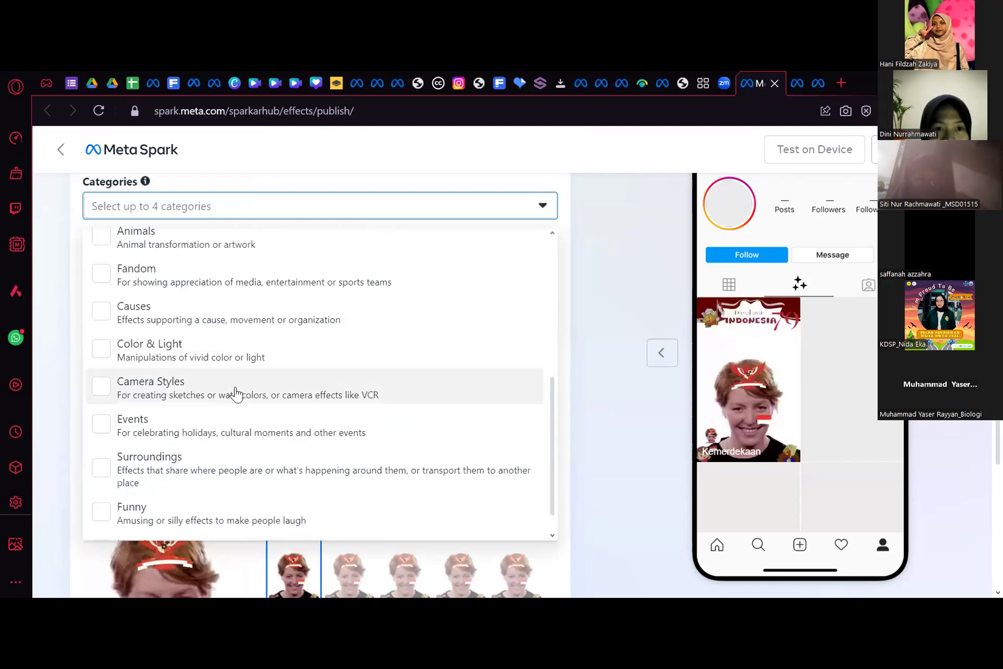
scroll(216, 468, up, 1)
click(216, 469)
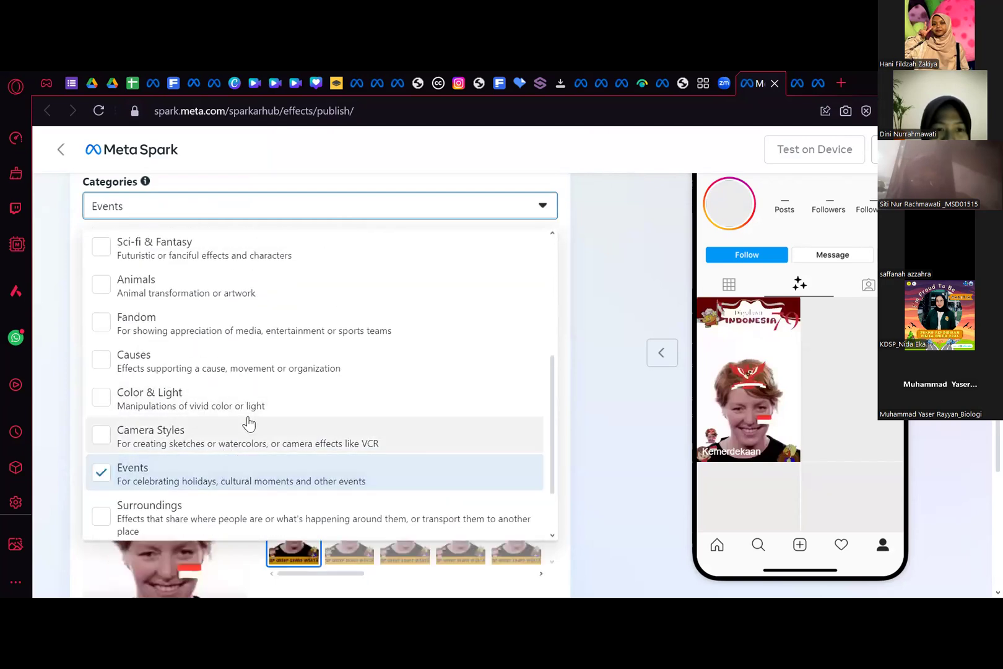
scroll(242, 427, up, 5)
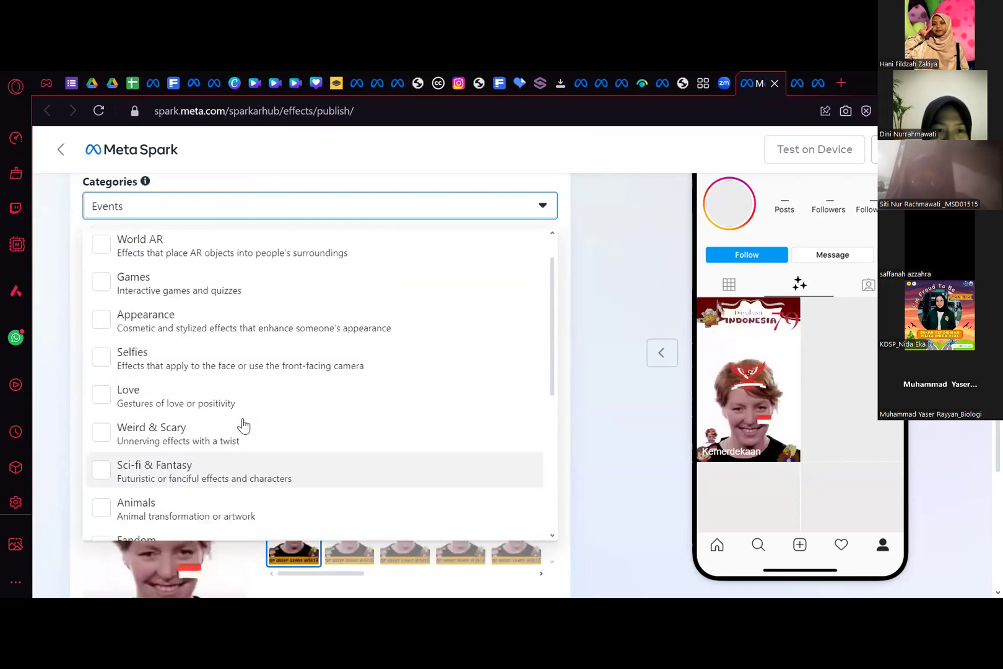
click(259, 402)
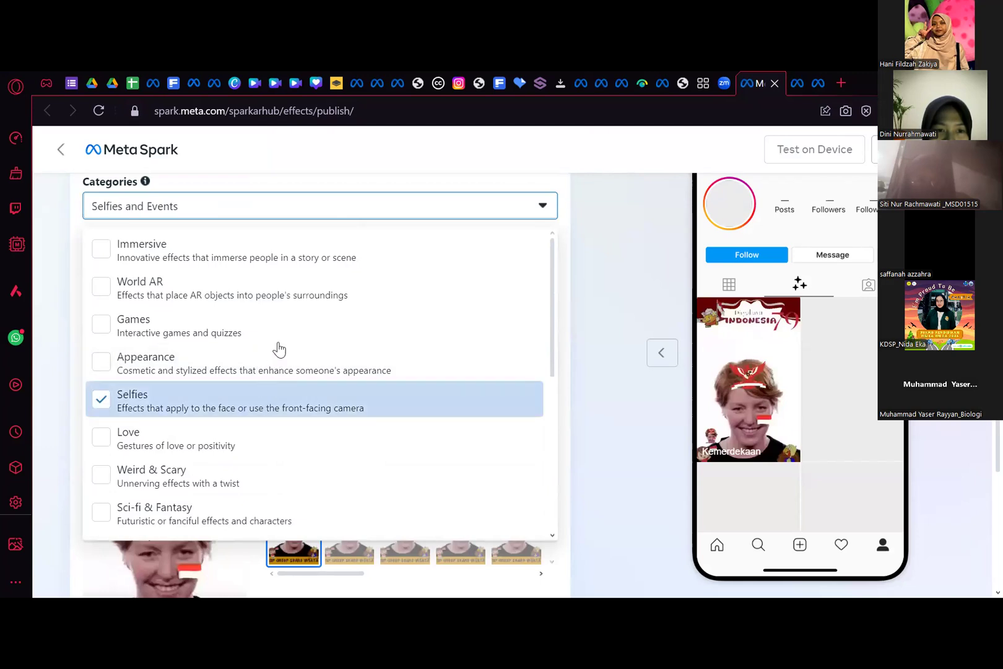
click(291, 290)
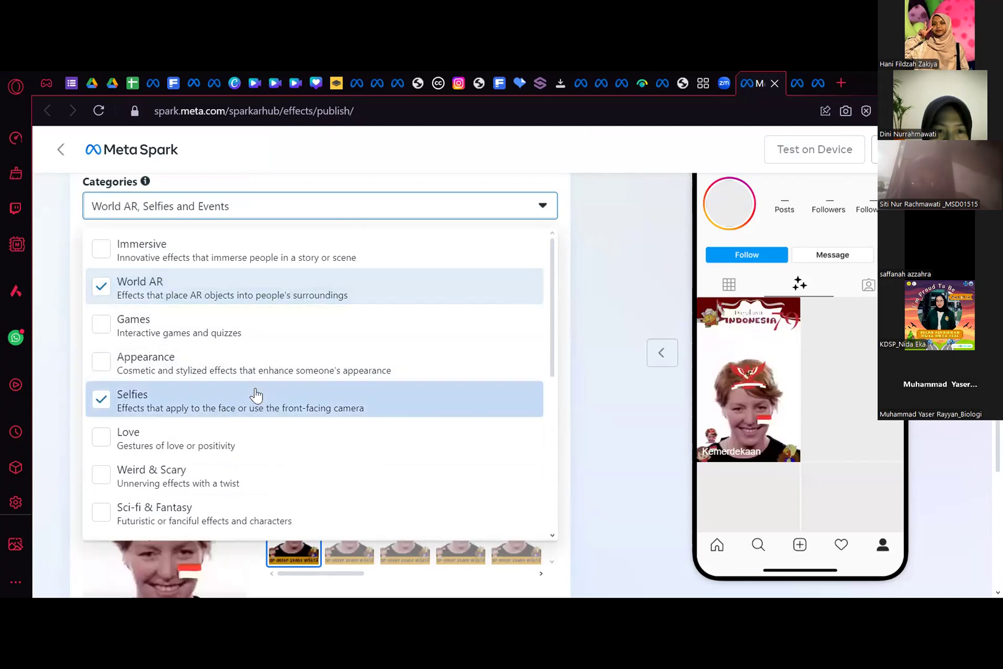
- Look through the remaining effect categories and add Color & Light as the fourth one
scroll(254, 395, down, 3)
scroll(265, 374, down, 5)
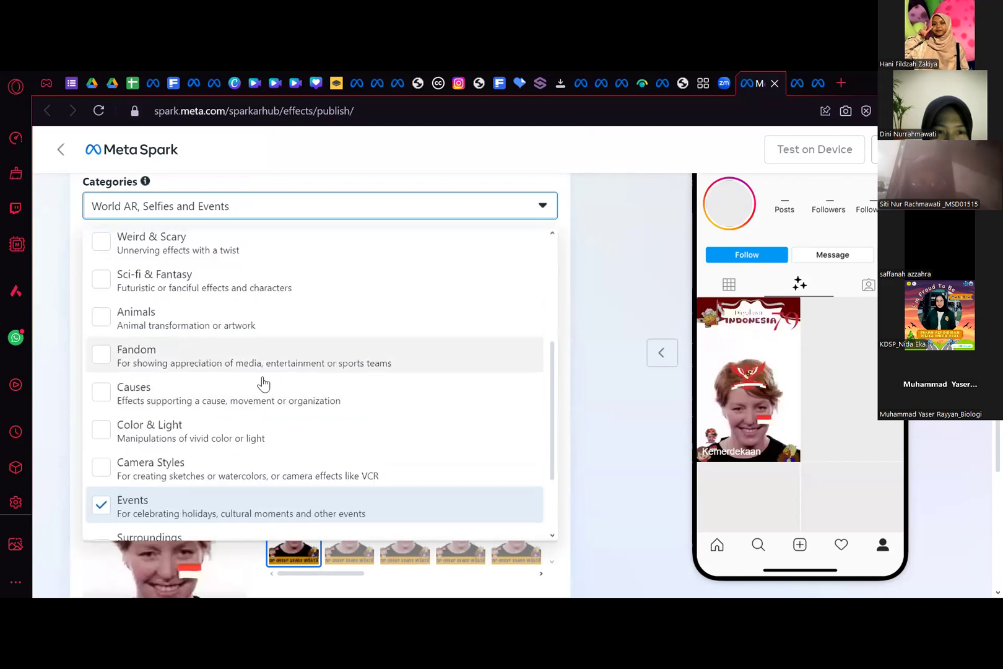
scroll(263, 383, up, 1)
scroll(264, 383, down, 1)
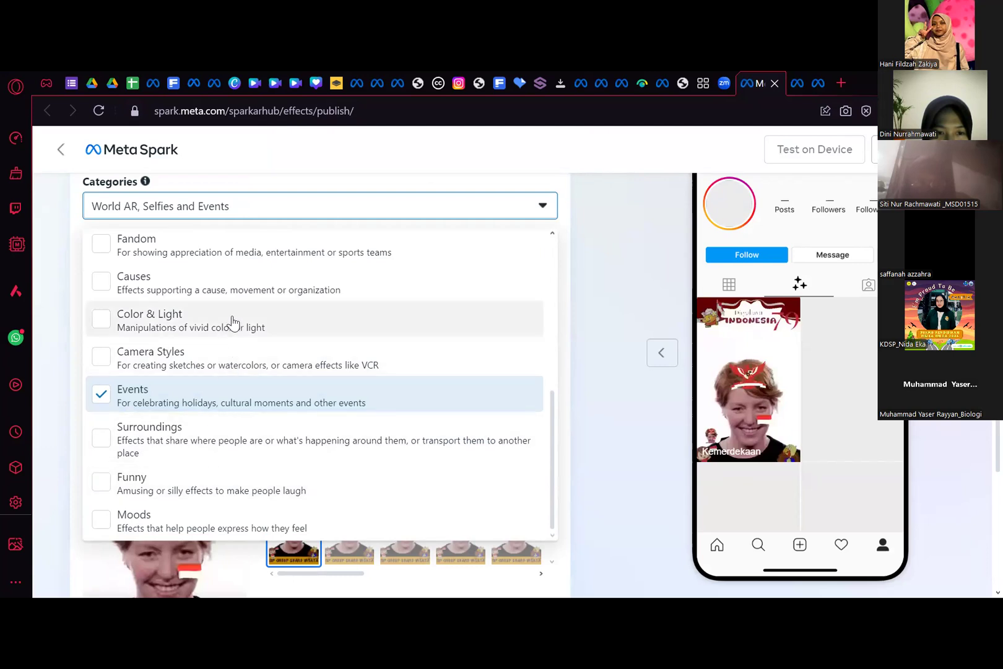
scroll(237, 321, up, 4)
scroll(244, 319, down, 3)
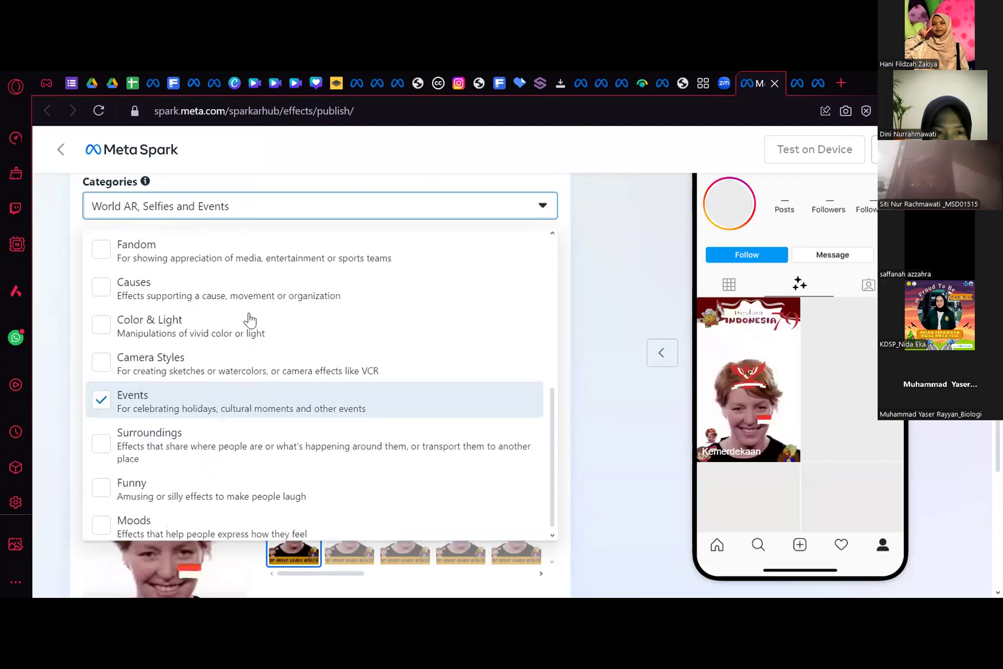
scroll(264, 316, up, 5)
scroll(267, 294, down, 1)
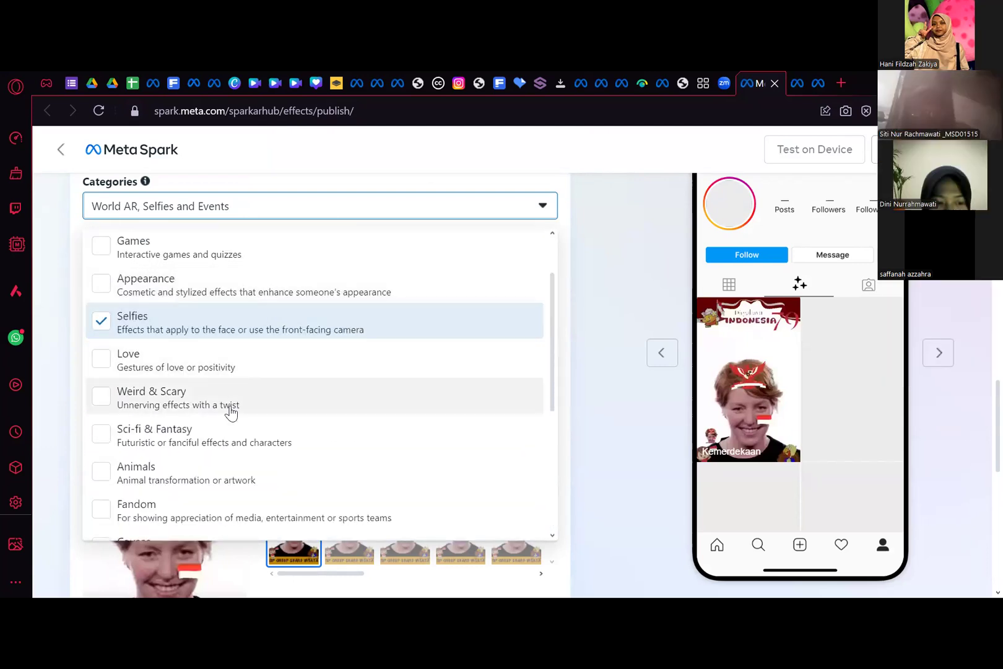
scroll(224, 455, down, 3)
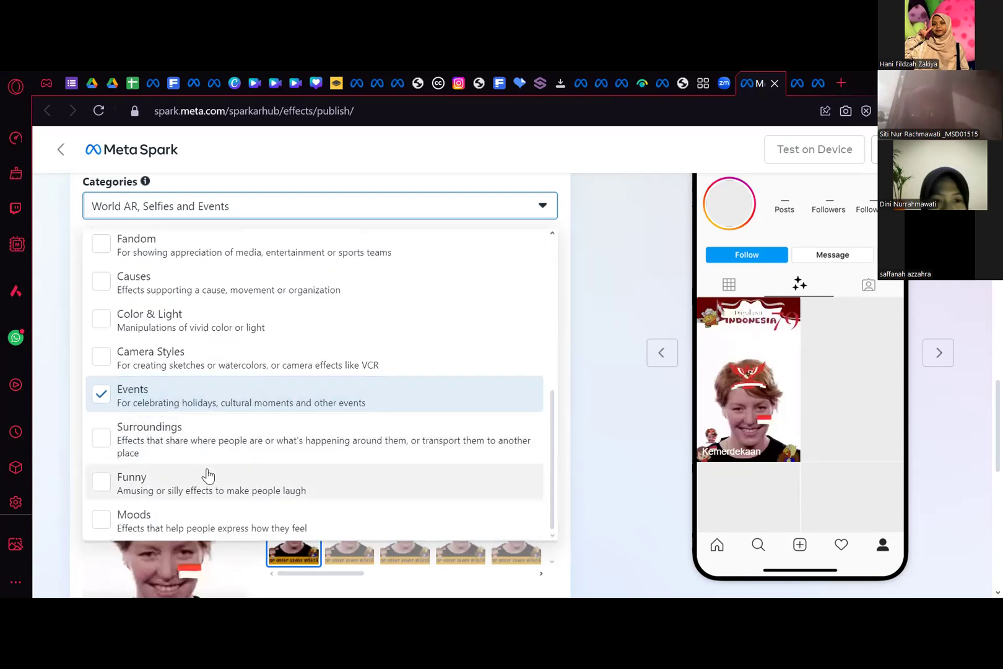
scroll(209, 474, up, 4)
click(210, 469)
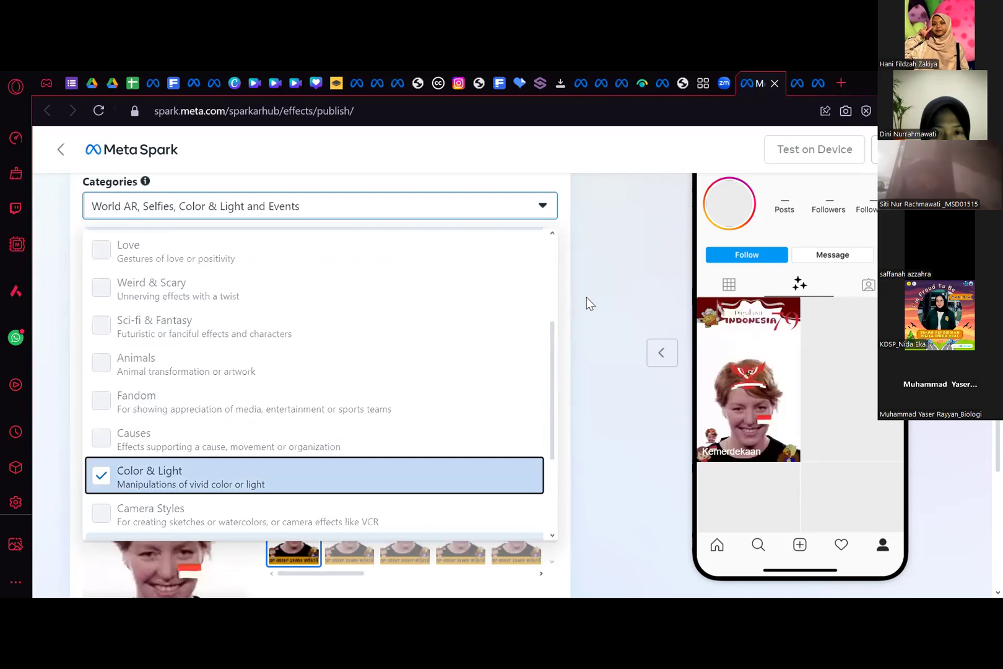
click(579, 342)
- Submit the Kemerdekaan effect for review and dismiss the submission message
scroll(577, 345, down, 8)
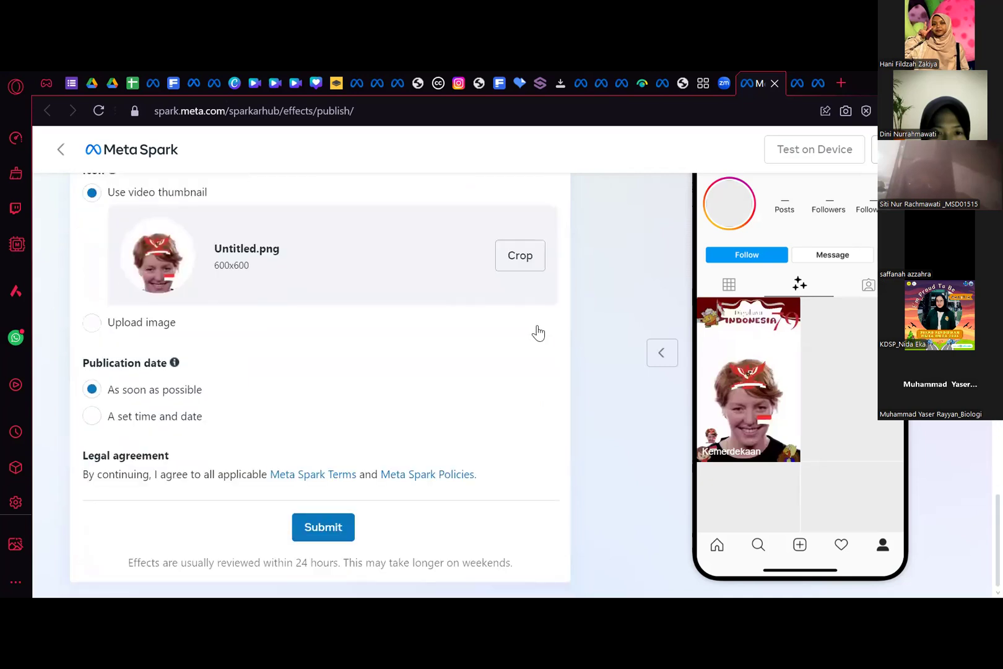
click(336, 527)
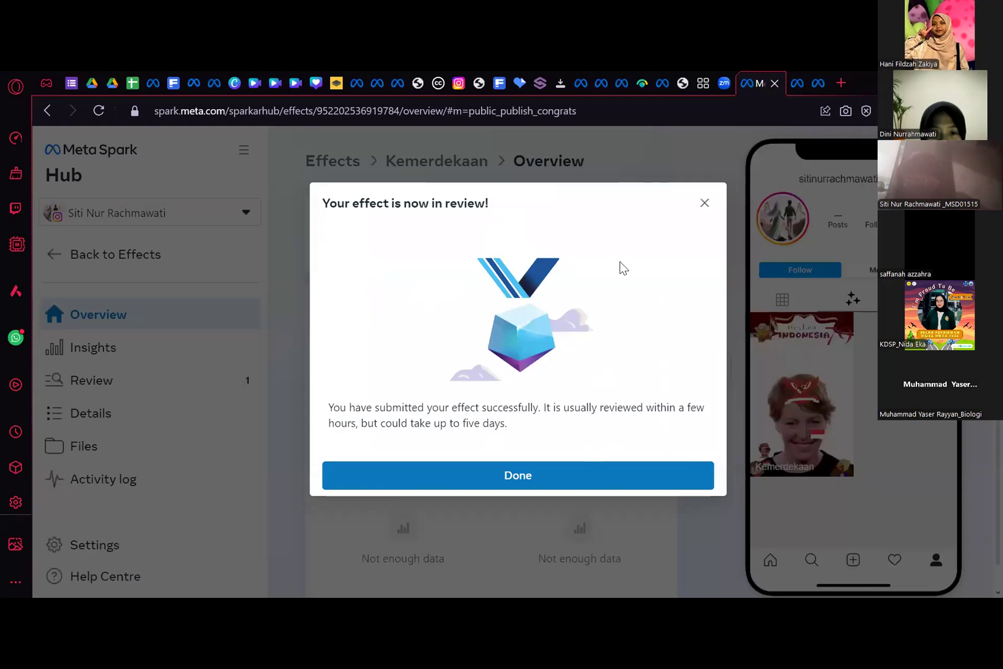
key(Escape)
- Check the effect's share options, then copy its Instagram stories, reels and posts test link from Test on Device
click(539, 230)
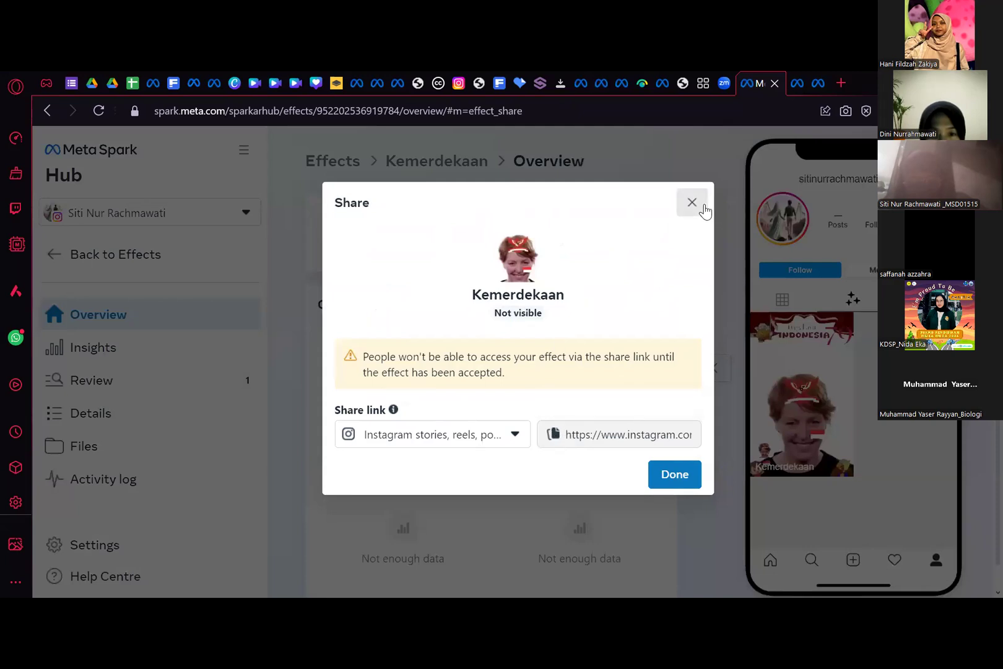
key(Escape)
click(653, 232)
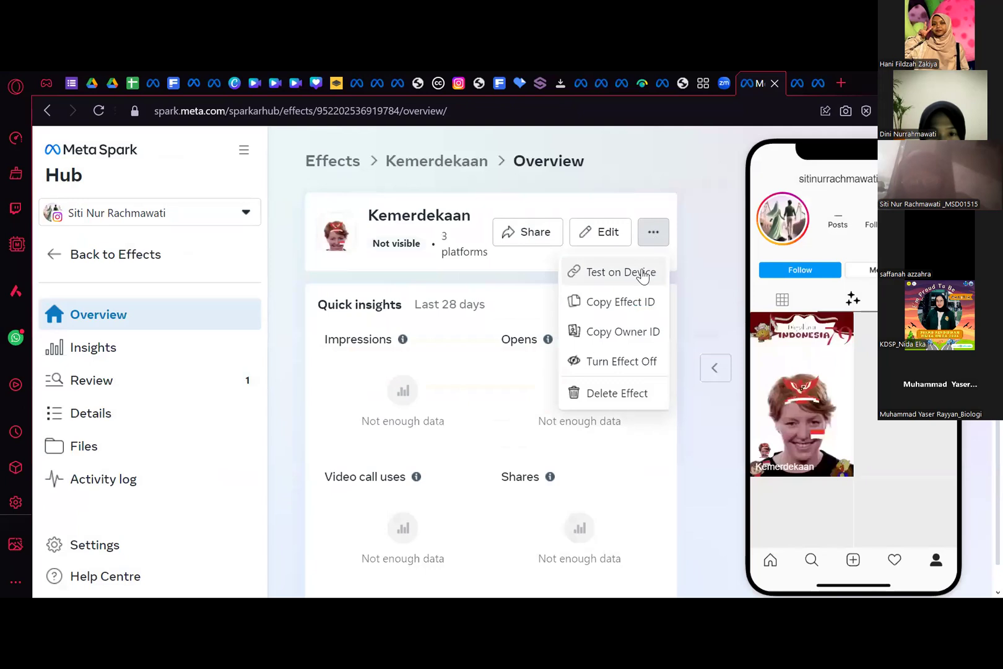
click(621, 273)
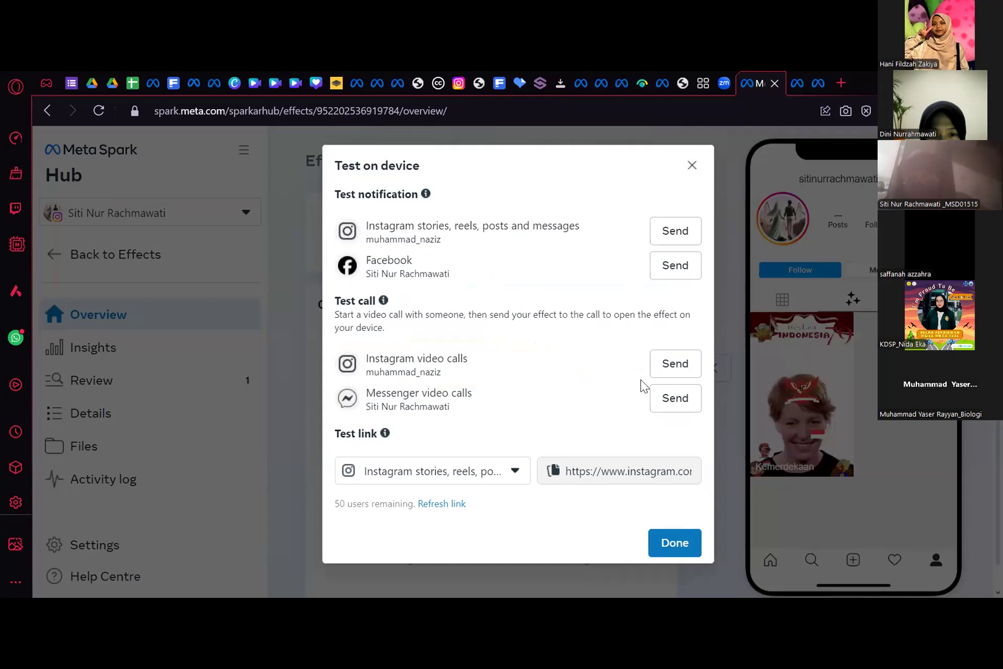
click(615, 471)
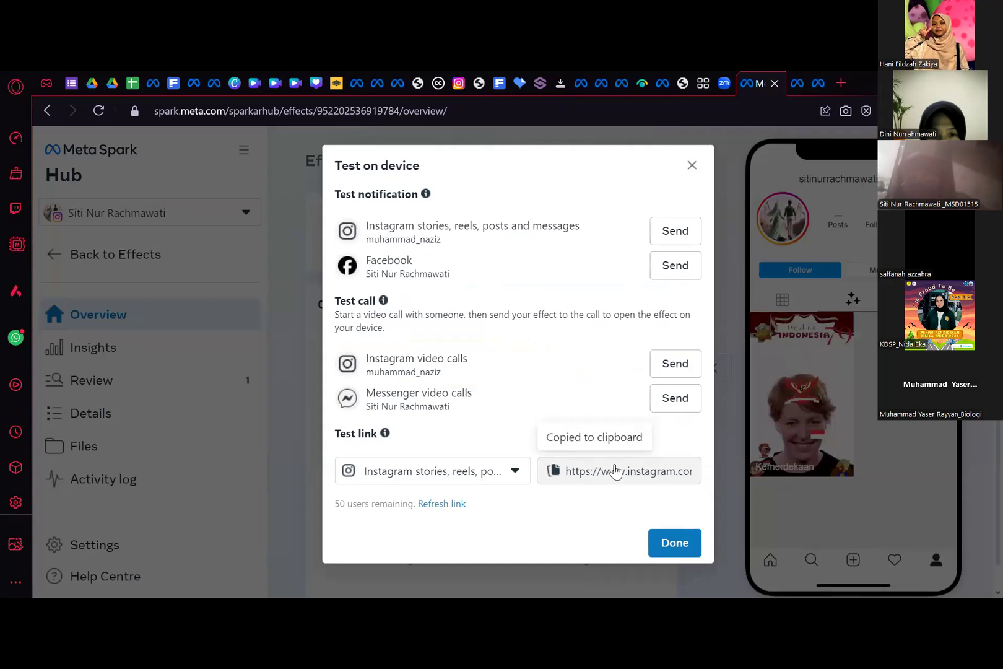
key(Escape)
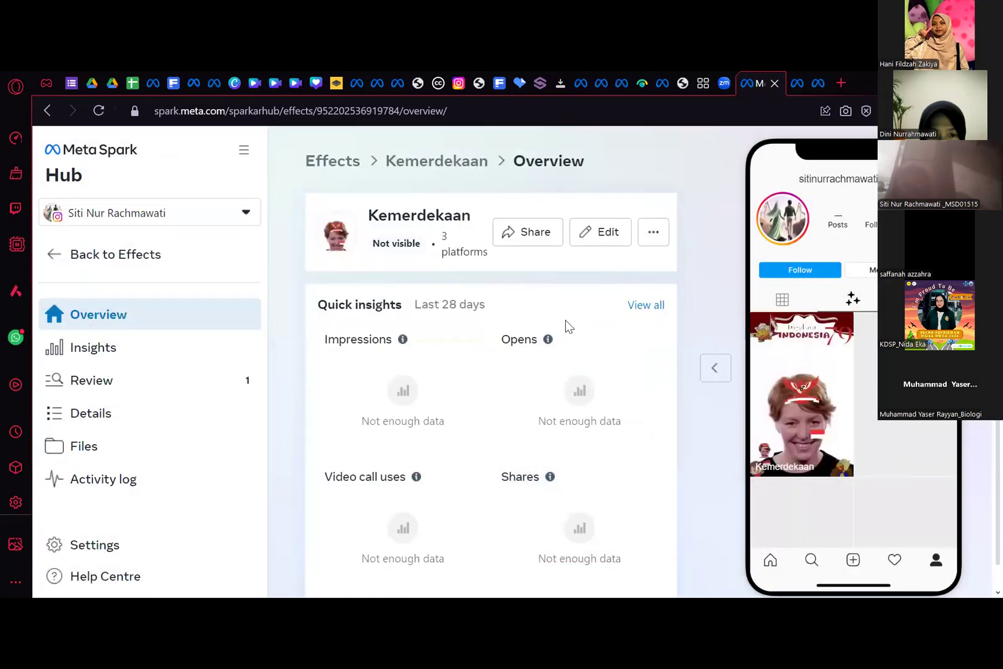
- Switch to WhatsApp, send the copied Instagram test link to the Planner chat and open the sent link
click(19, 337)
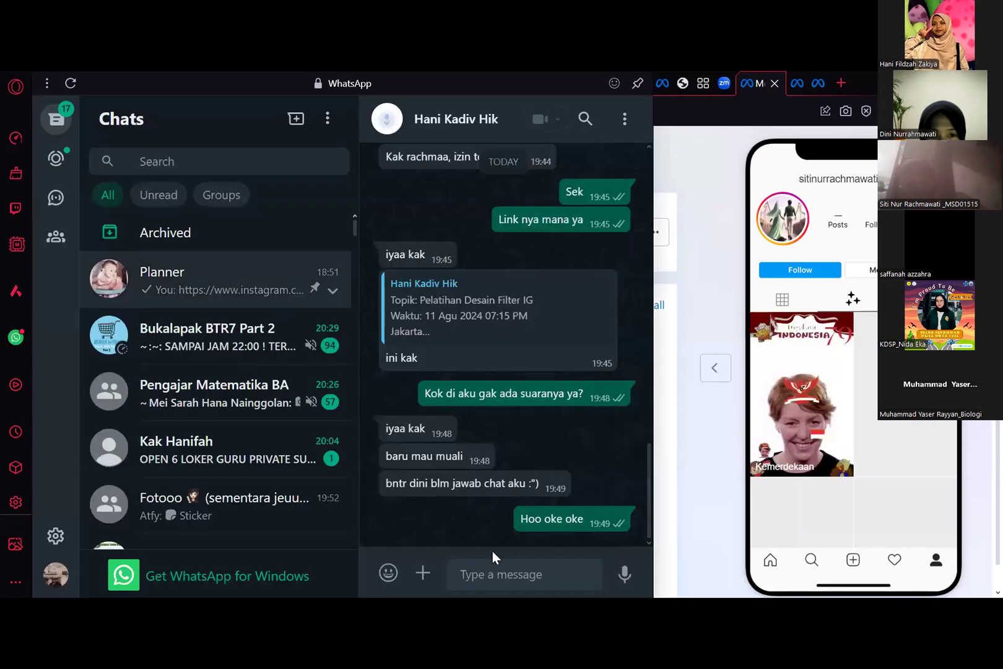
click(485, 560)
key(ctrl+v)
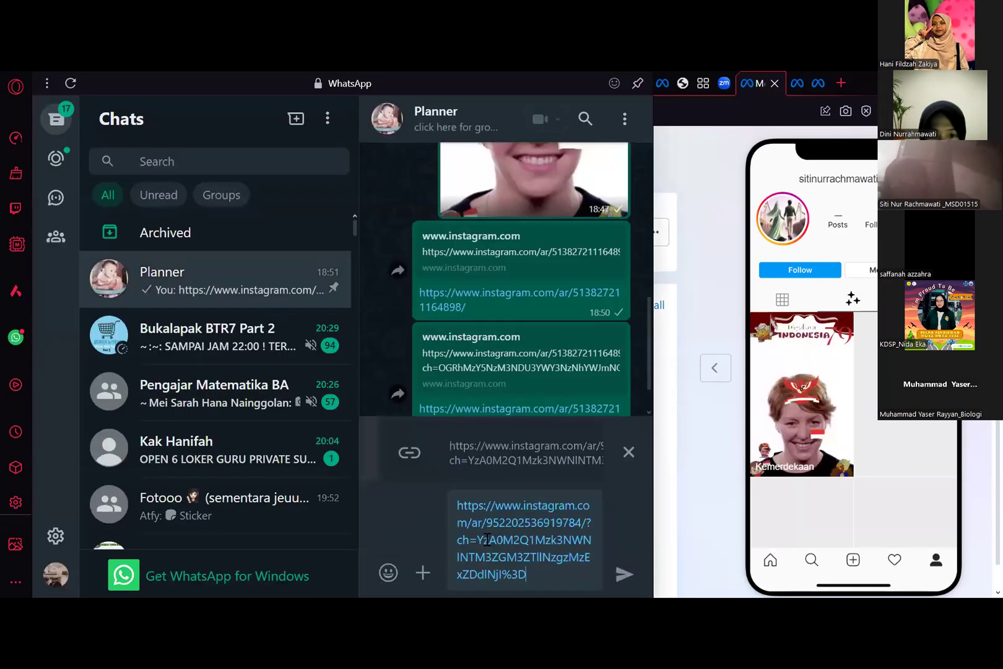
key(Return)
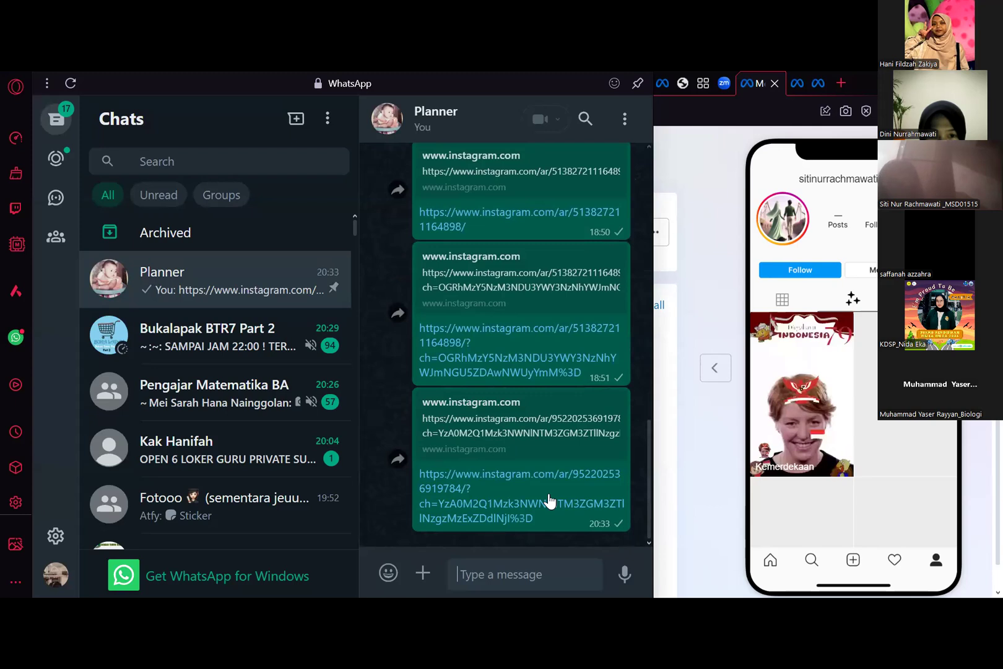
click(549, 501)
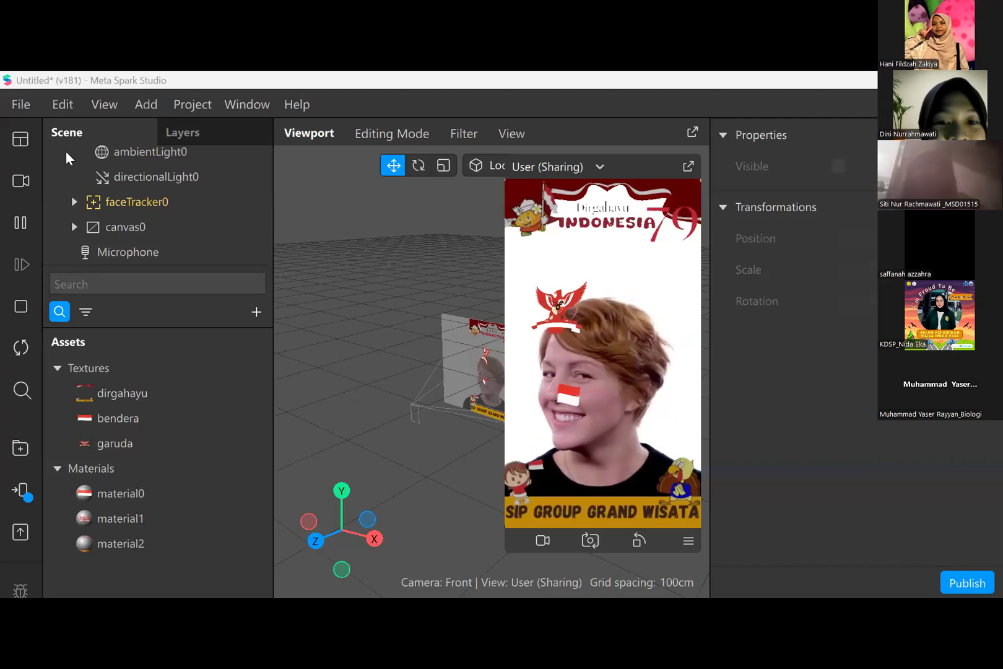
- Switch to Meta Spark Studio and review the camera sources and the Test on device options
click(20, 188)
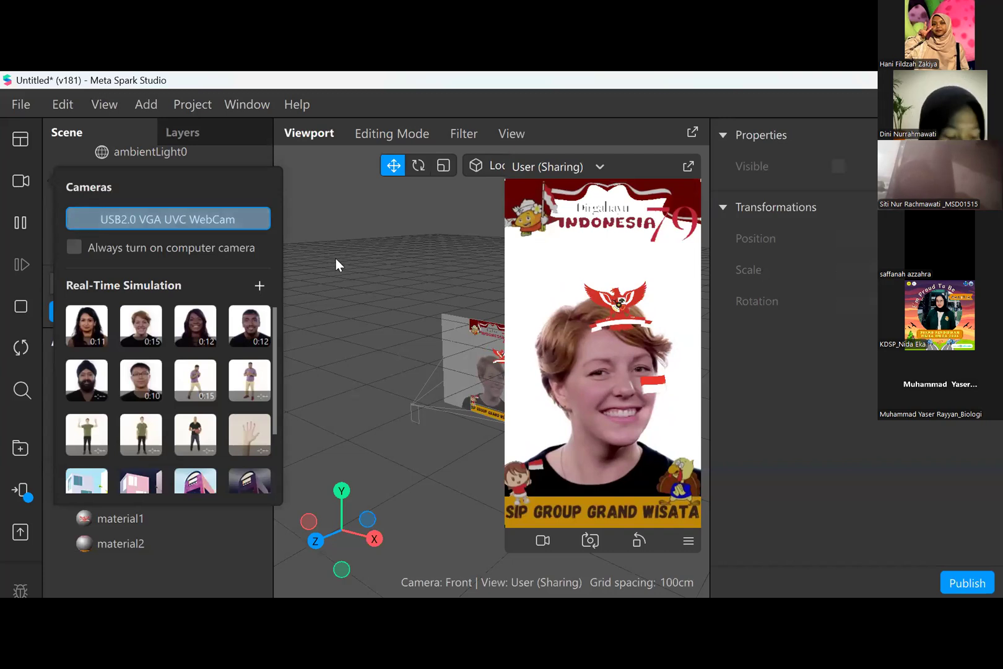
click(22, 491)
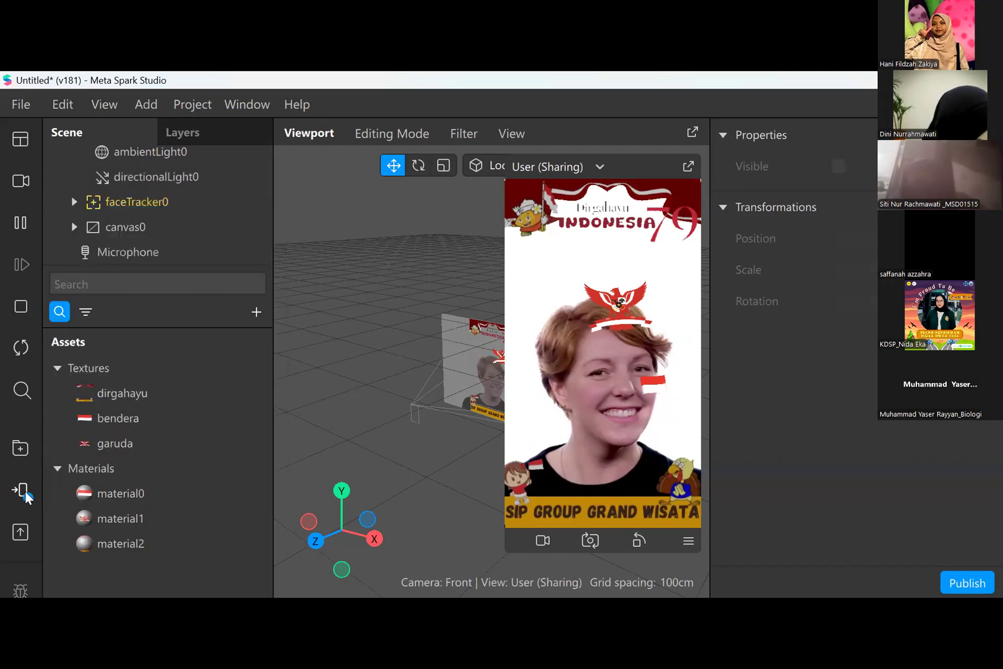
click(23, 490)
click(22, 491)
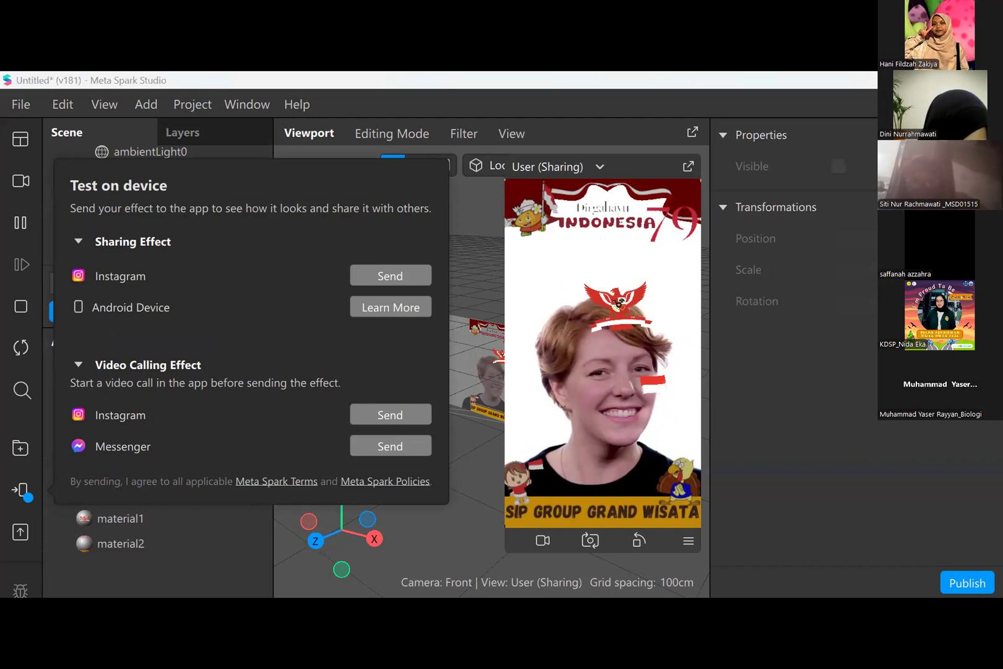
click(479, 476)
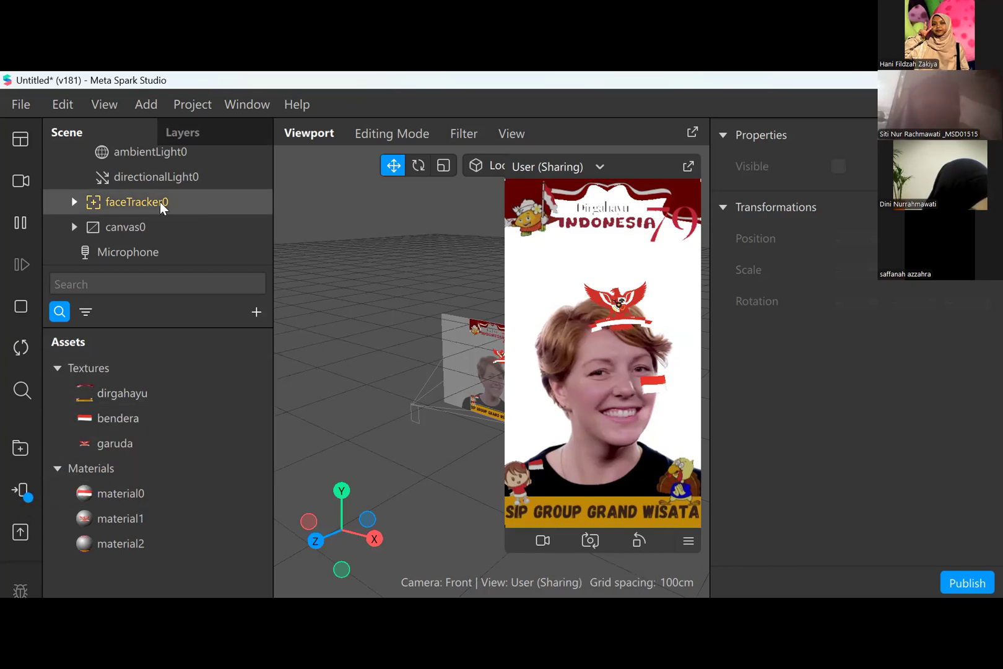
- Set the preview source to the real-time simulation video of the short-haired woman, 0:15 long
click(20, 181)
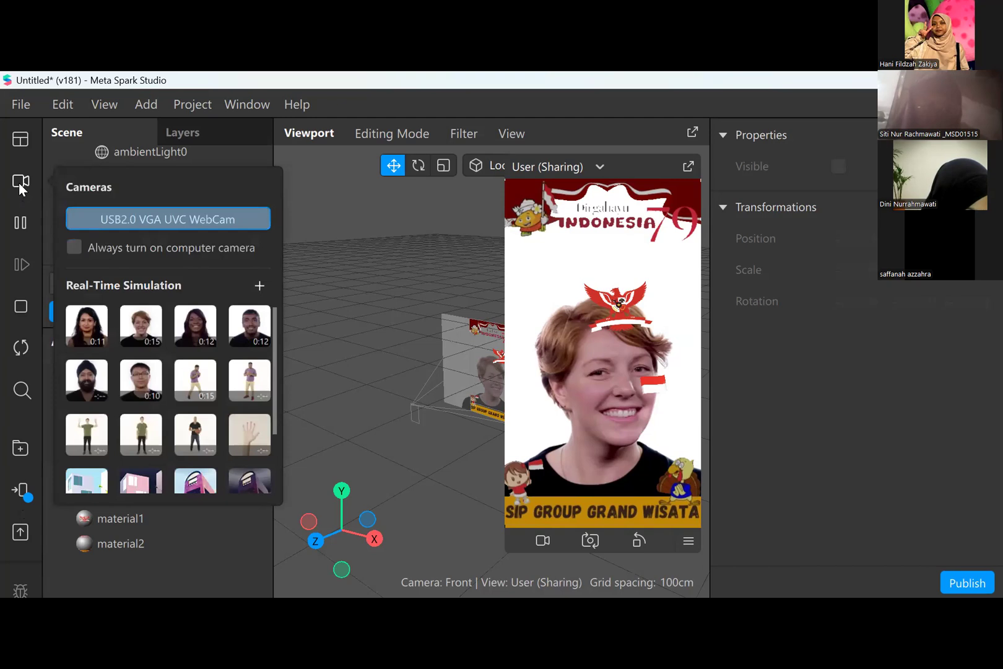
click(141, 331)
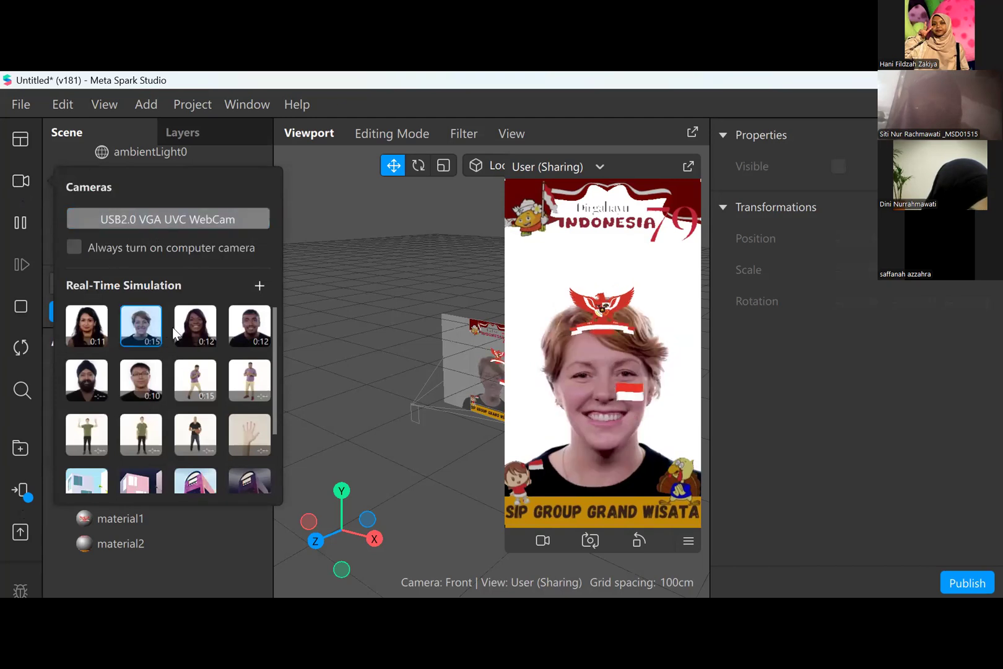
click(320, 341)
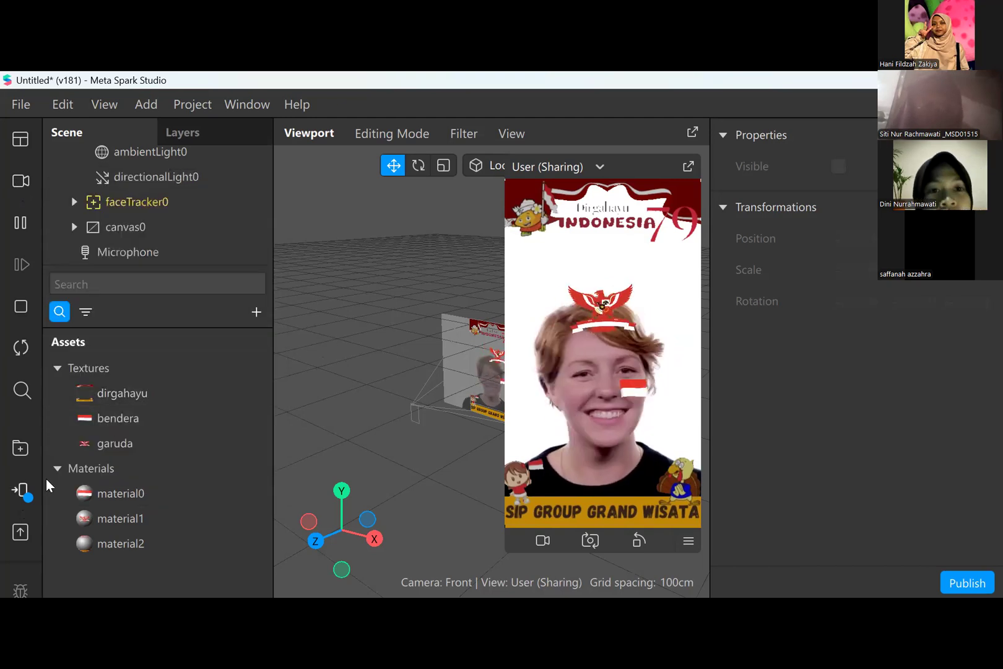
- Send the filter to Instagram as a sharing effect for testing on a device
click(21, 493)
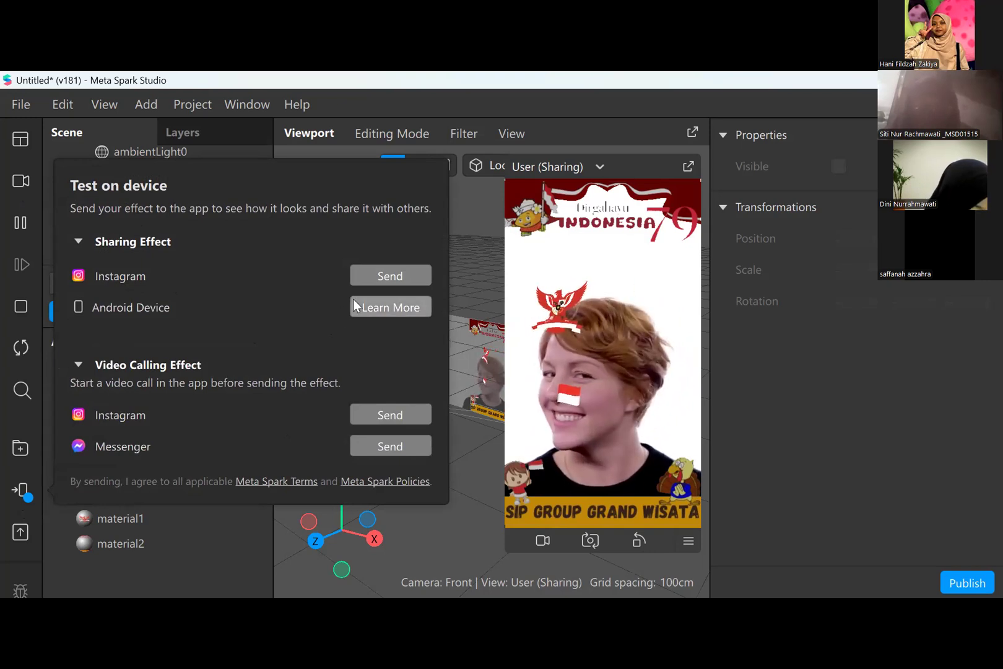
click(406, 278)
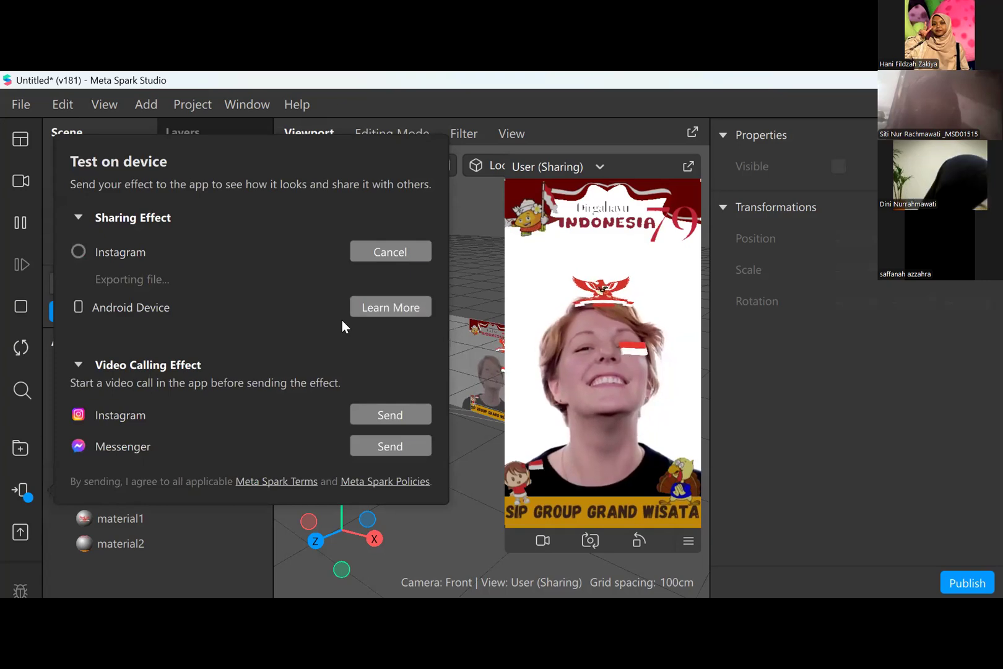
- Check the progress of sending the sharing effect to Instagram in the Test on device options
click(242, 581)
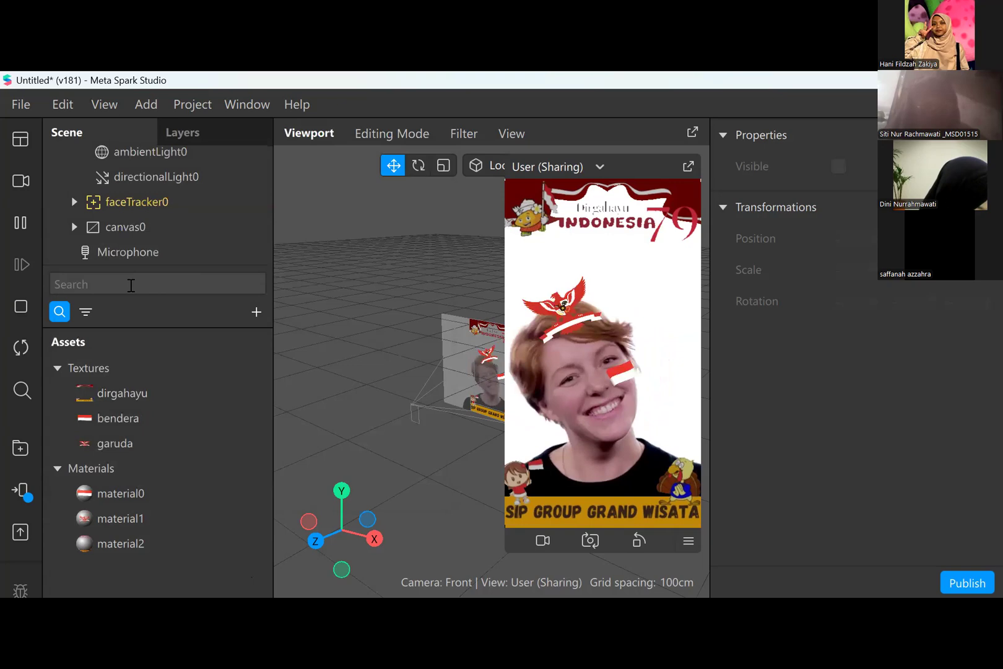
click(23, 490)
click(23, 492)
click(26, 494)
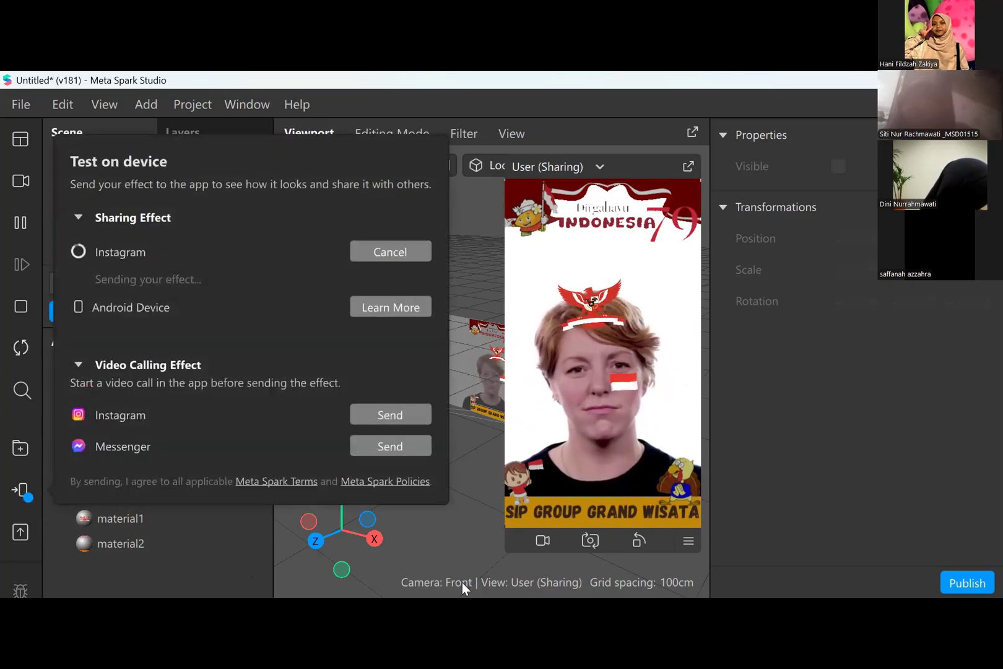
click(223, 564)
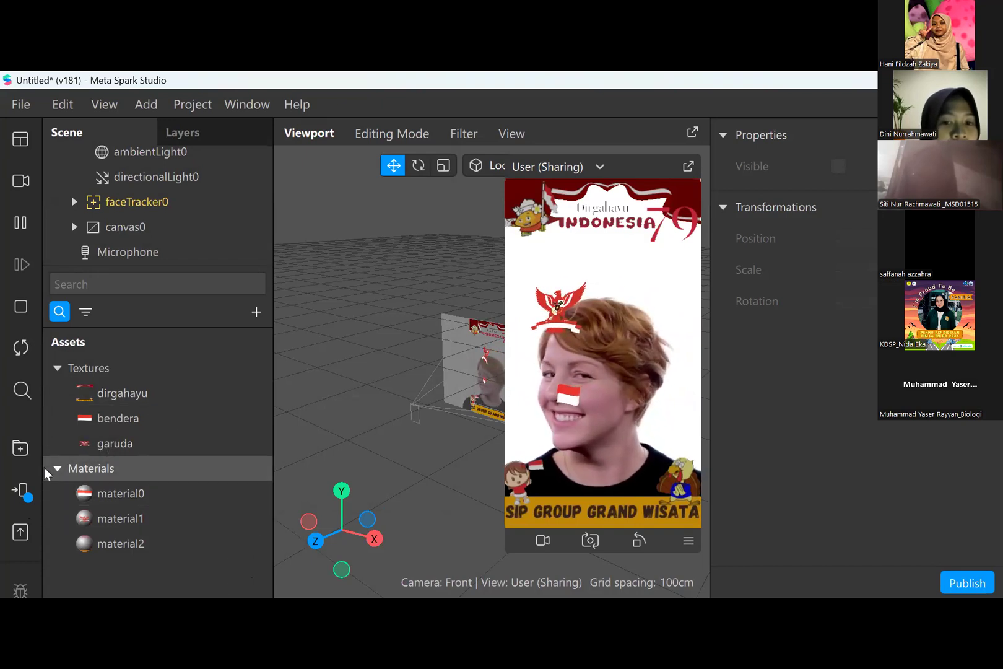
click(19, 492)
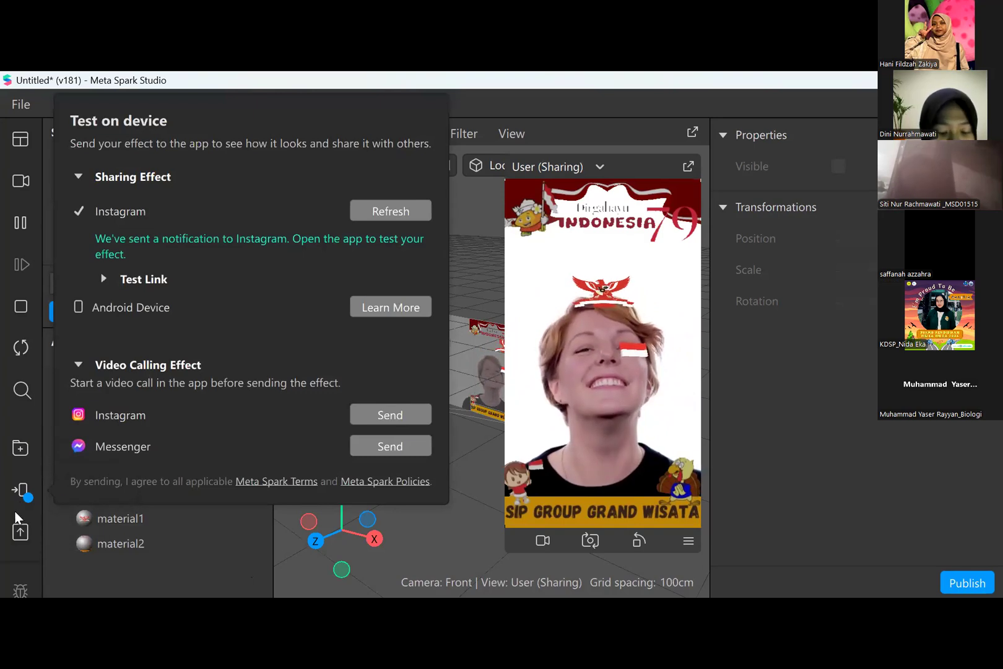
click(130, 588)
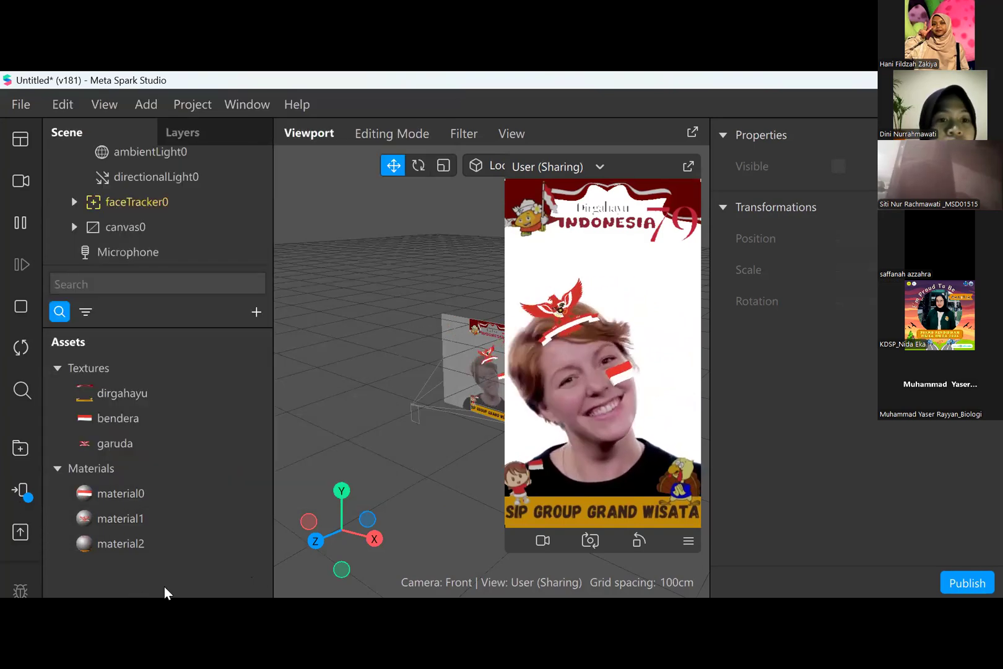
- Review the effect's publishing options and platform requirements, then leave without uploading
click(20, 531)
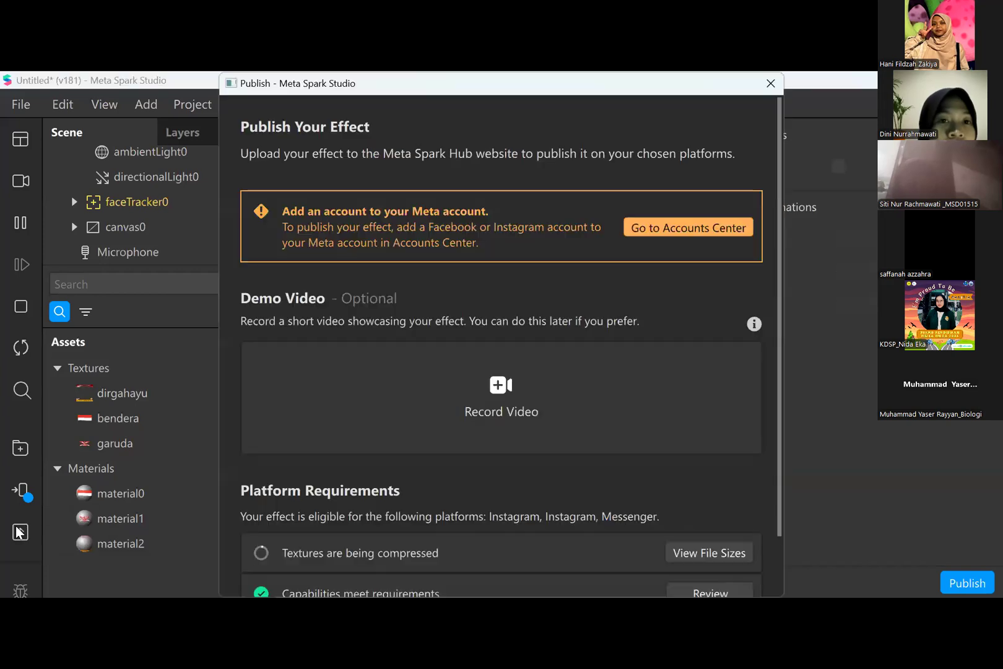
scroll(511, 470, down, 3)
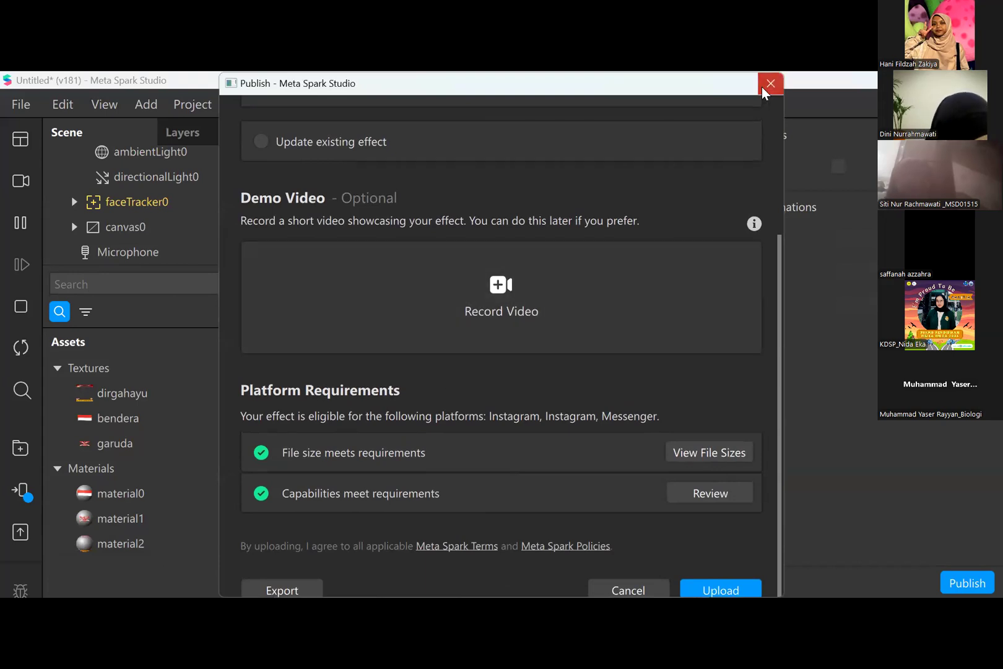
key(Escape)
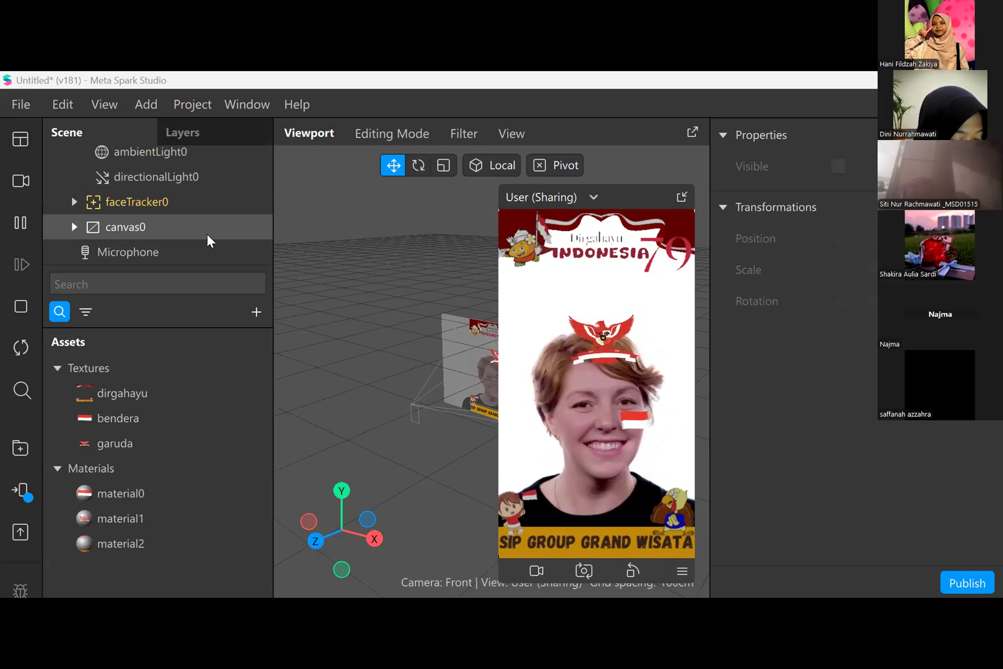
- Examine the dirgahayu texture and the render options of material0 without renaming either asset
double_click(167, 396)
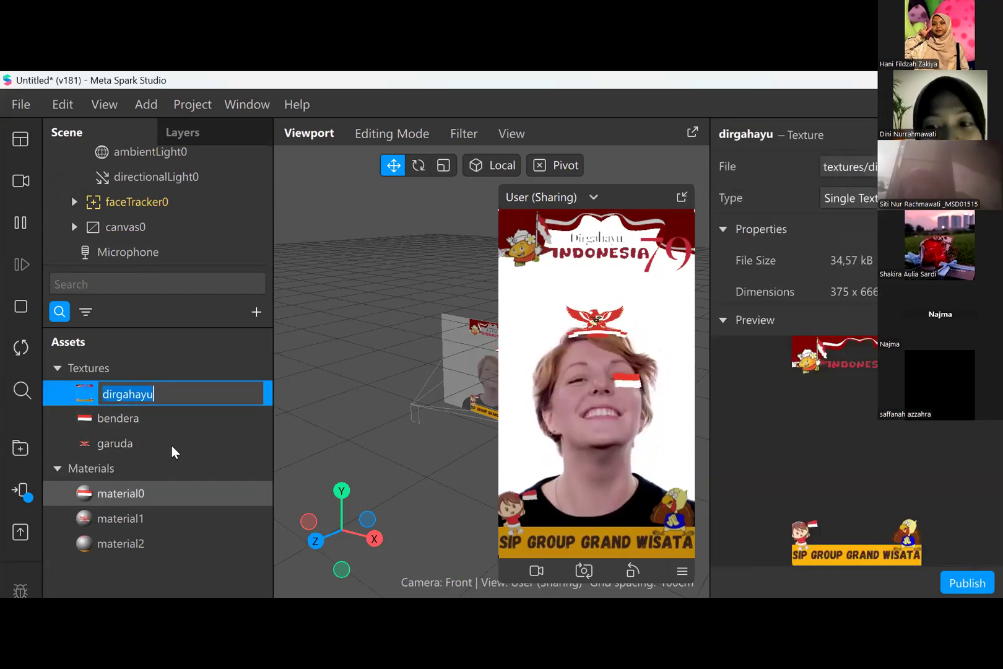
double_click(172, 493)
double_click(196, 392)
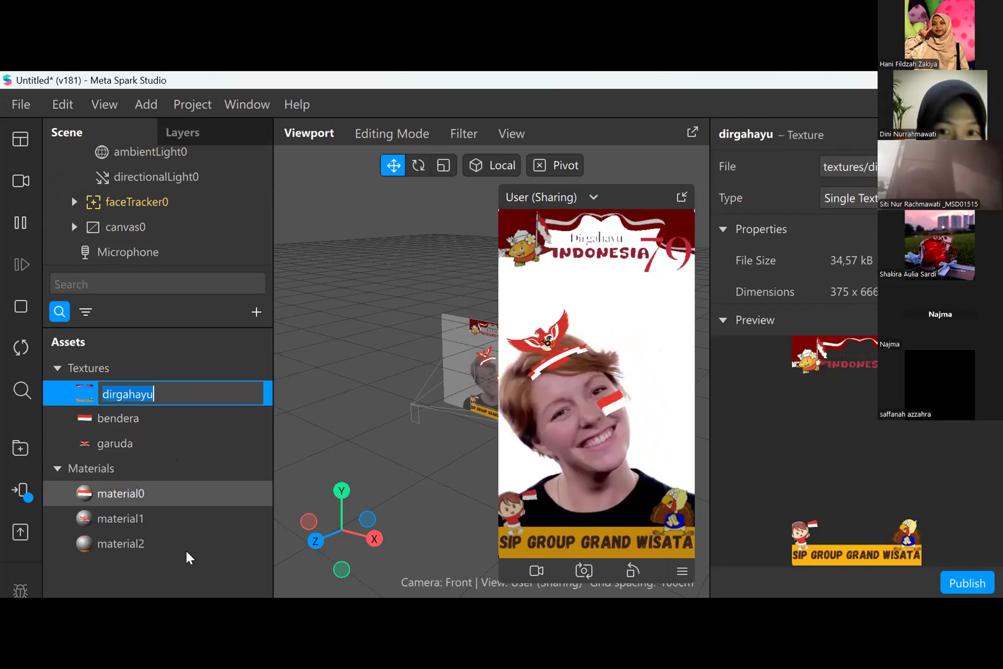
double_click(184, 495)
scroll(865, 482, down, 5)
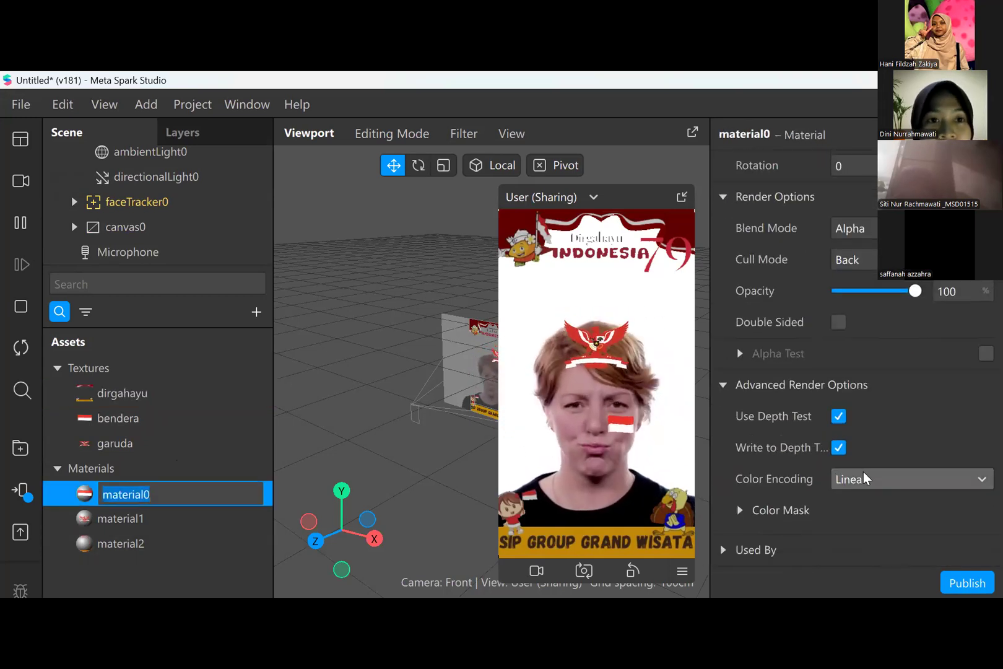
- Examine the properties of canvas0 and its child rectangle0, including transformations, pinning and assigned material
click(163, 228)
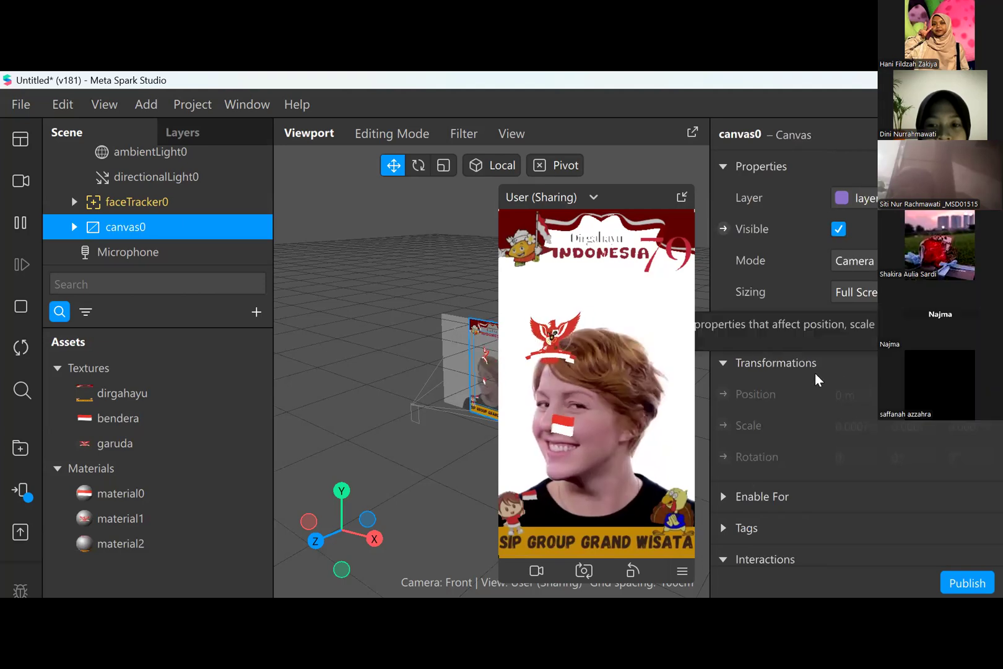
scroll(826, 441, down, 2)
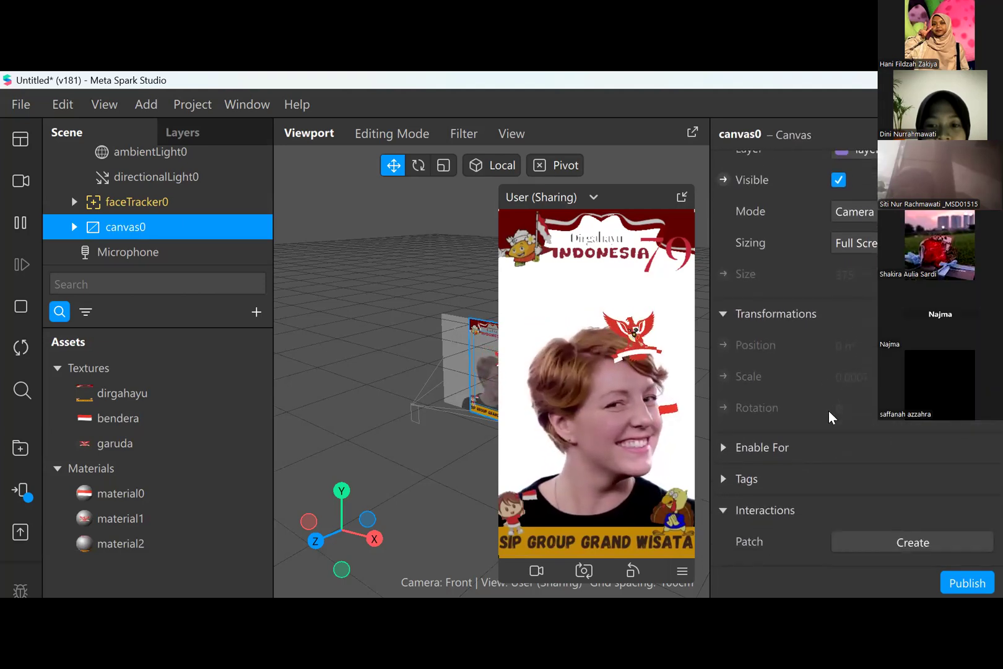
scroll(862, 356, up, 2)
click(72, 227)
click(153, 253)
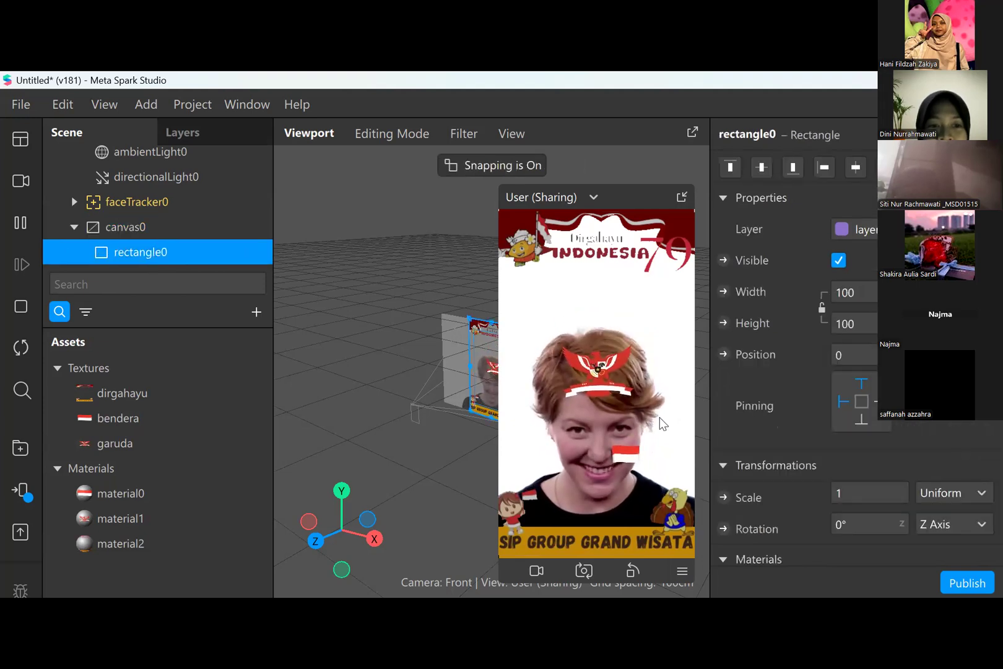
scroll(771, 420, down, 7)
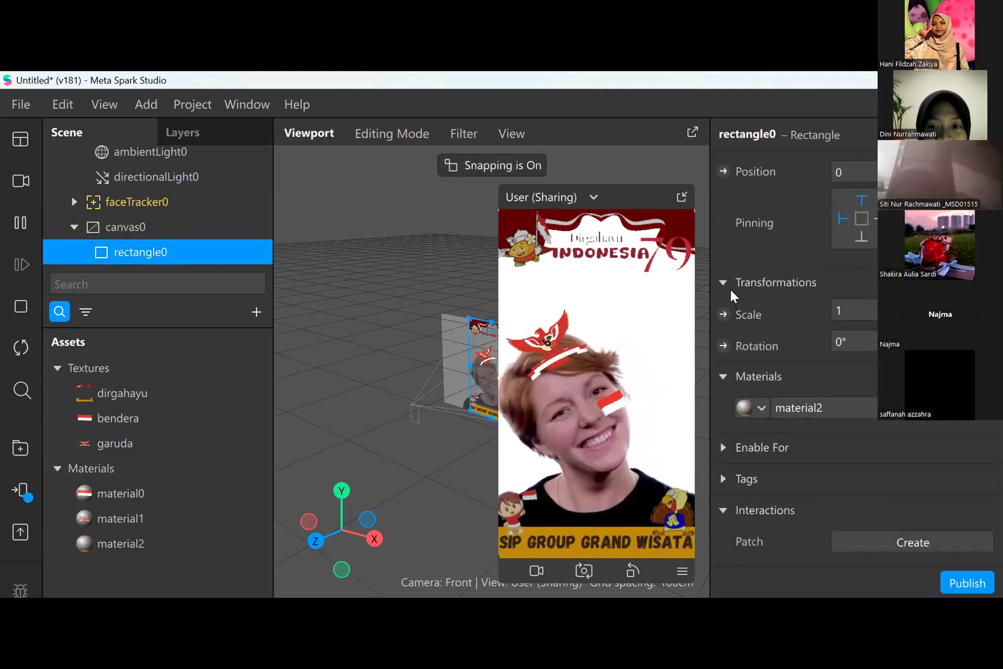
scroll(800, 423, up, 1)
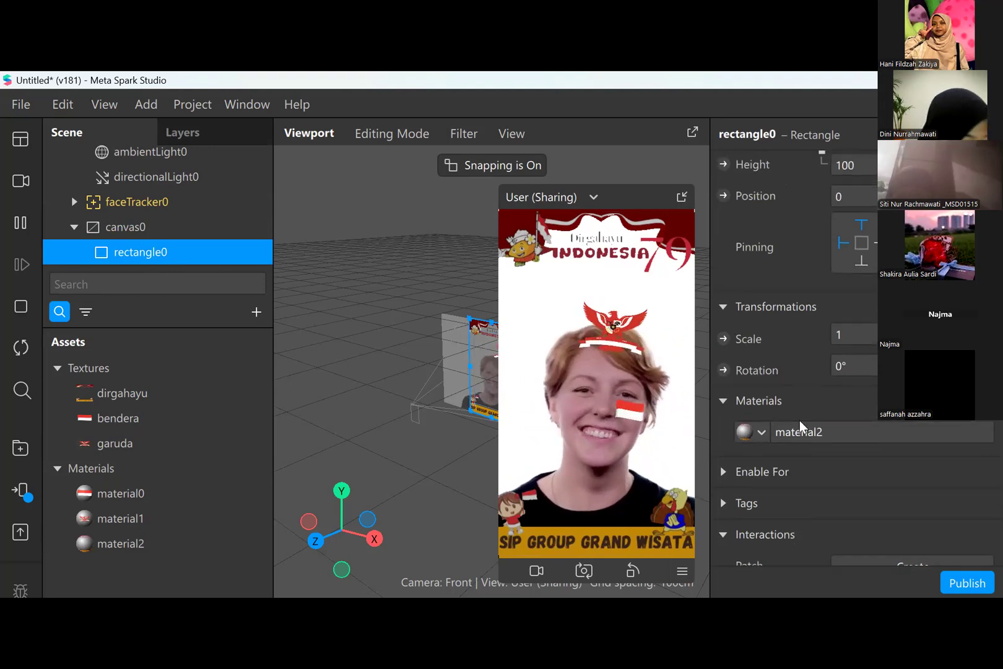
scroll(800, 420, up, 6)
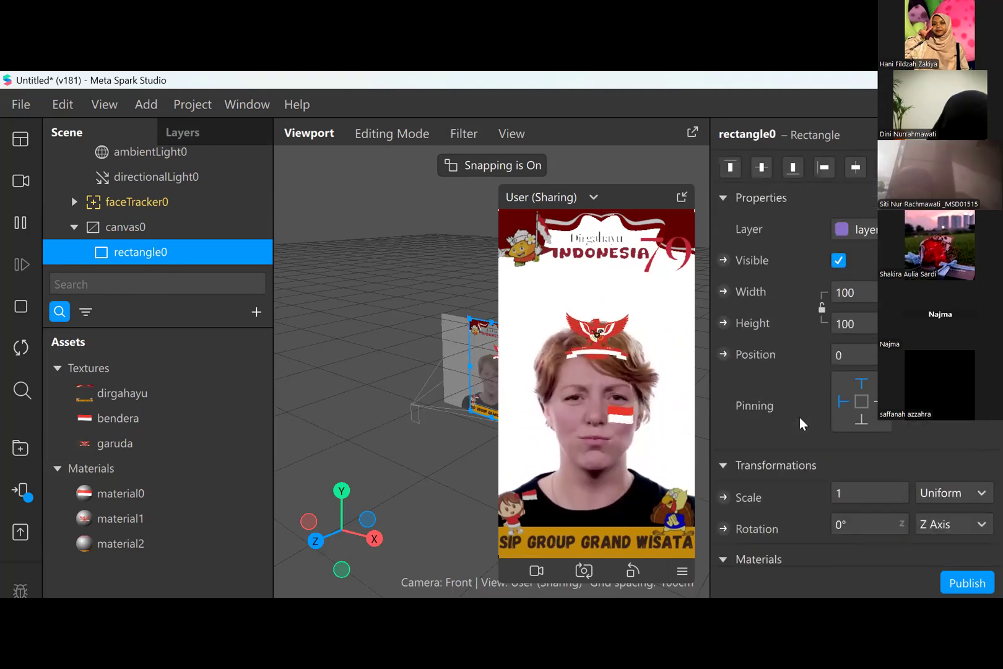
- Examine the advanced render options of material0, expanding its Color Mask and Used By sections
double_click(178, 494)
scroll(800, 397, up, 5)
scroll(800, 396, down, 5)
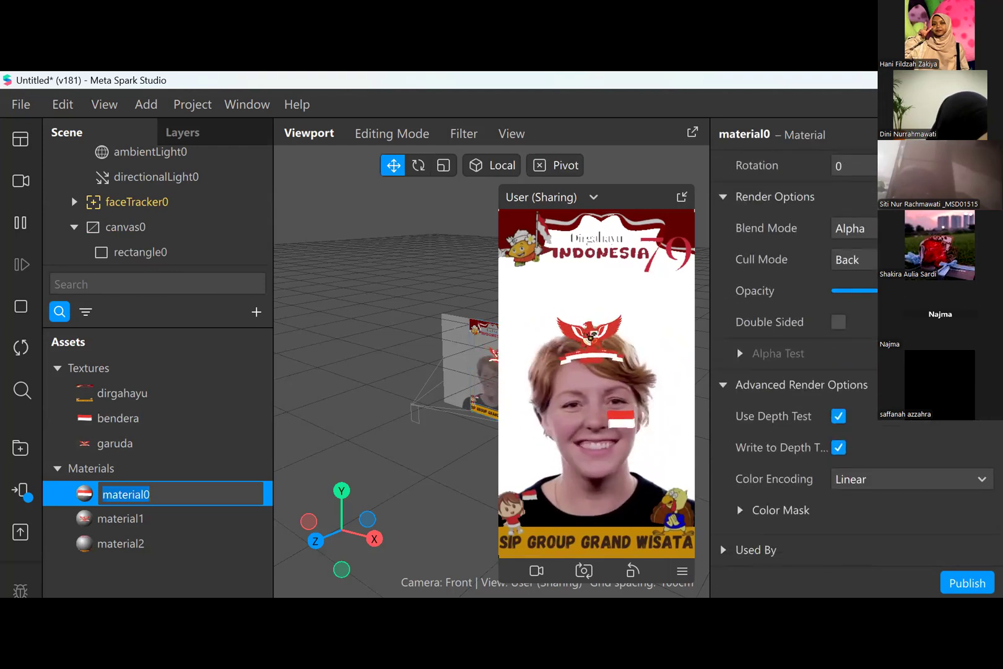
click(740, 510)
scroll(731, 545, down, 3)
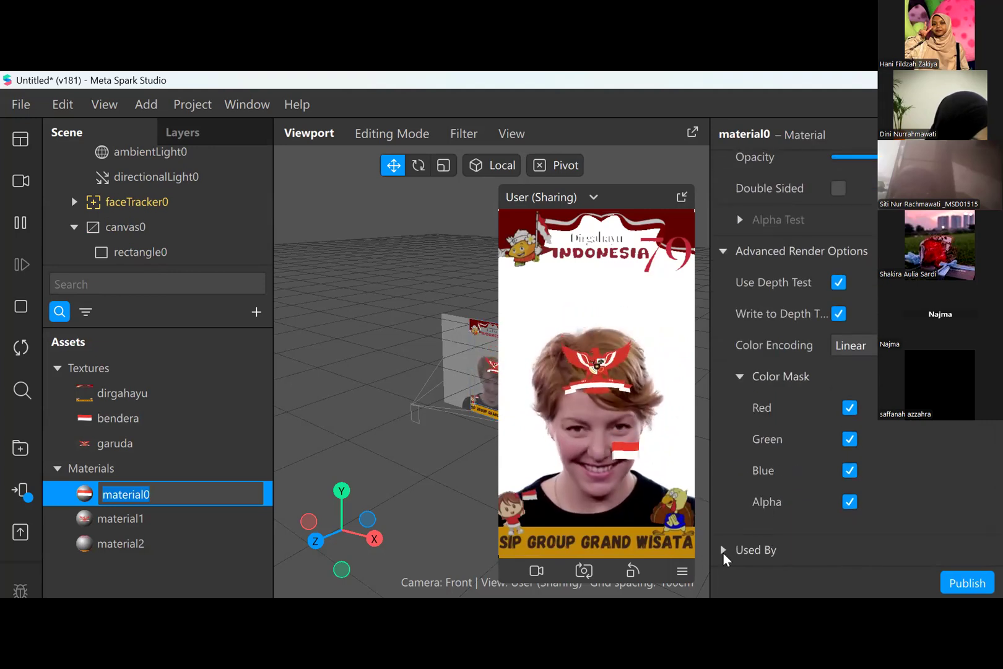
click(724, 550)
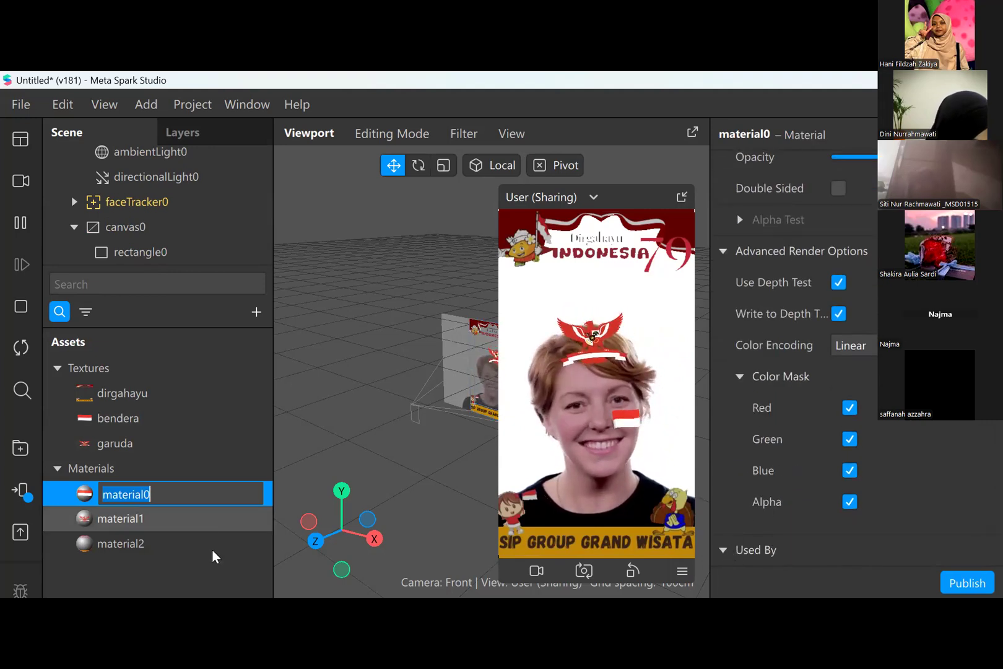
- Examine the shader properties of material1 and material2, and preview the dirgahayu and bendera textures, keeping their names
click(201, 528)
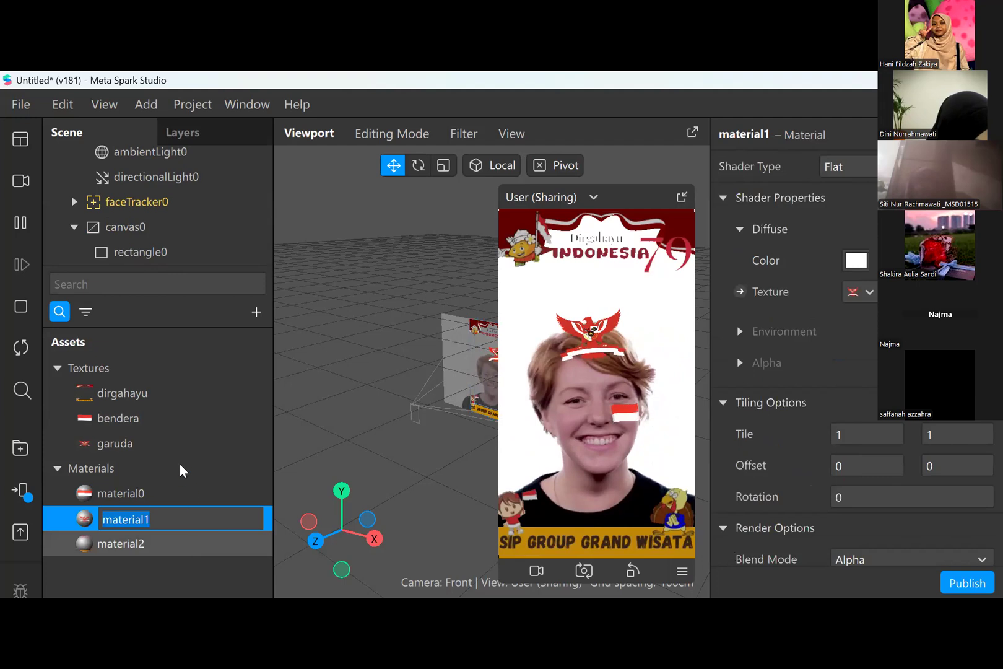
click(186, 543)
click(26, 110)
click(25, 107)
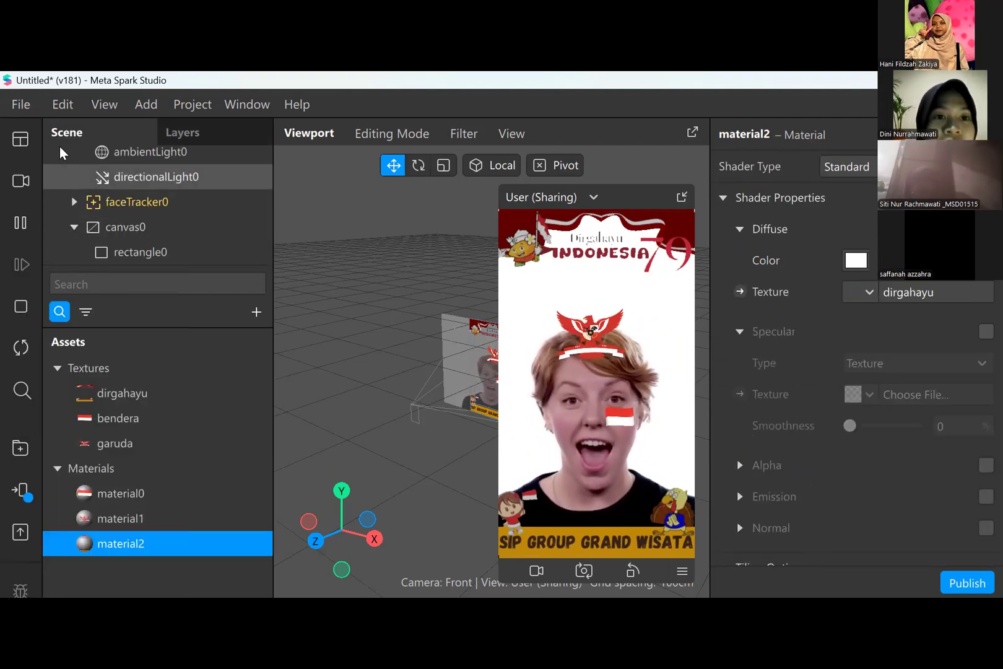
click(157, 391)
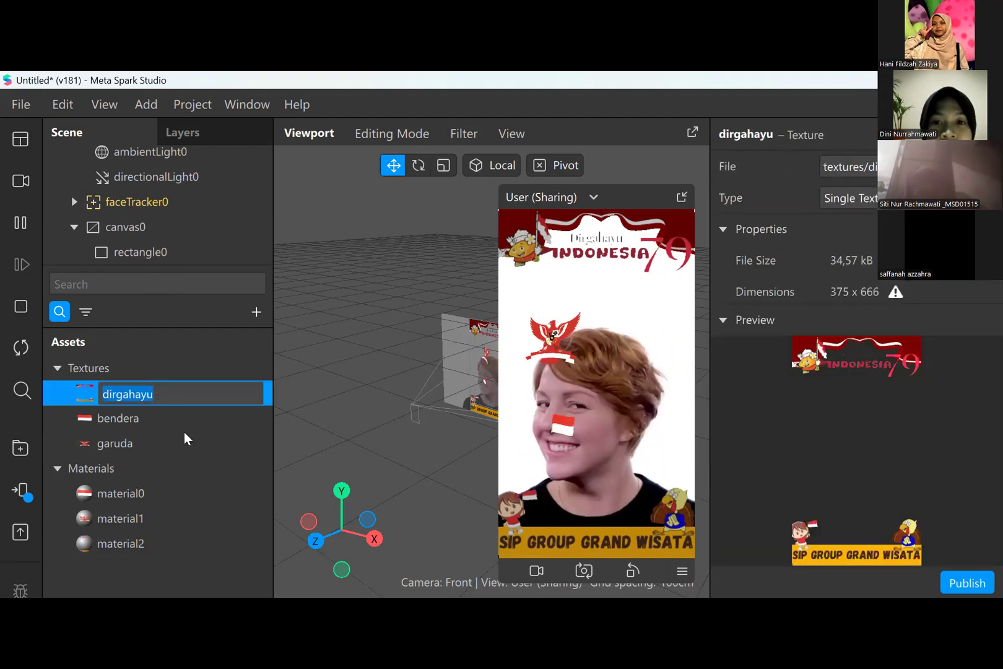
key(Return)
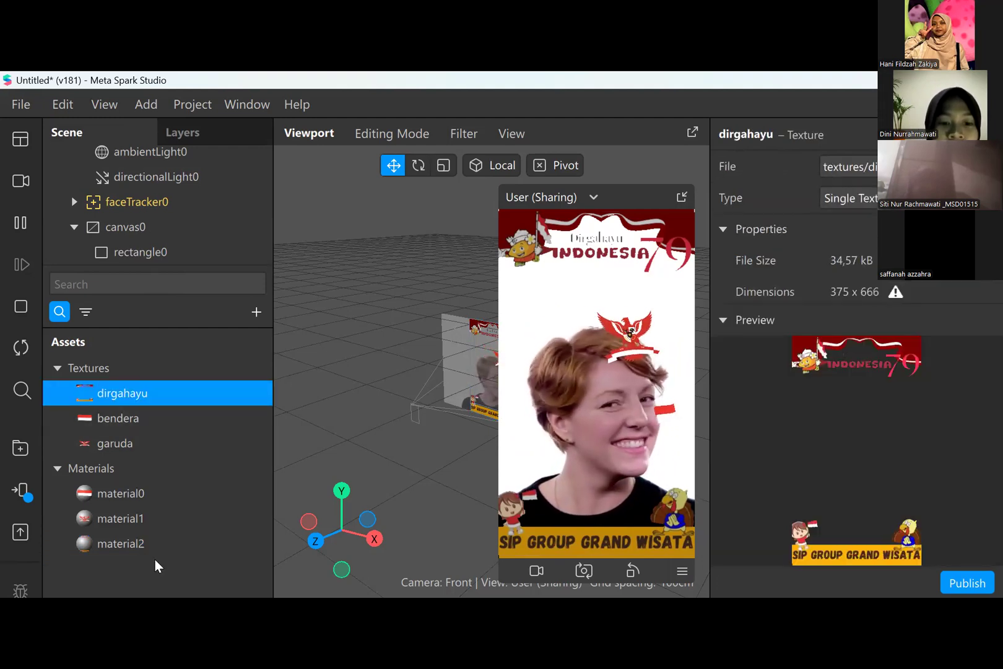
click(165, 419)
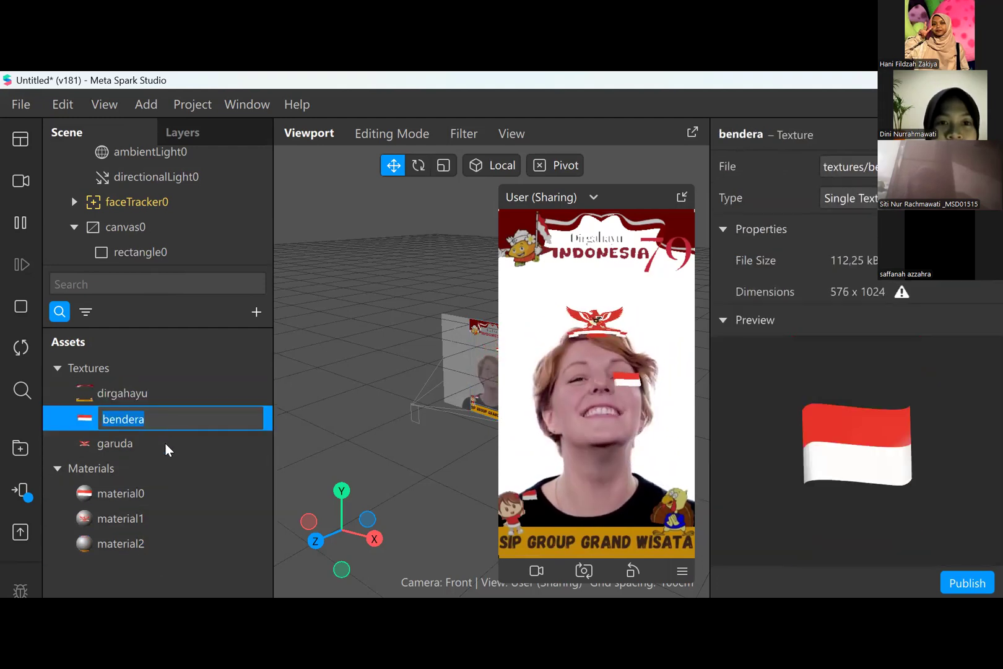
key(Return)
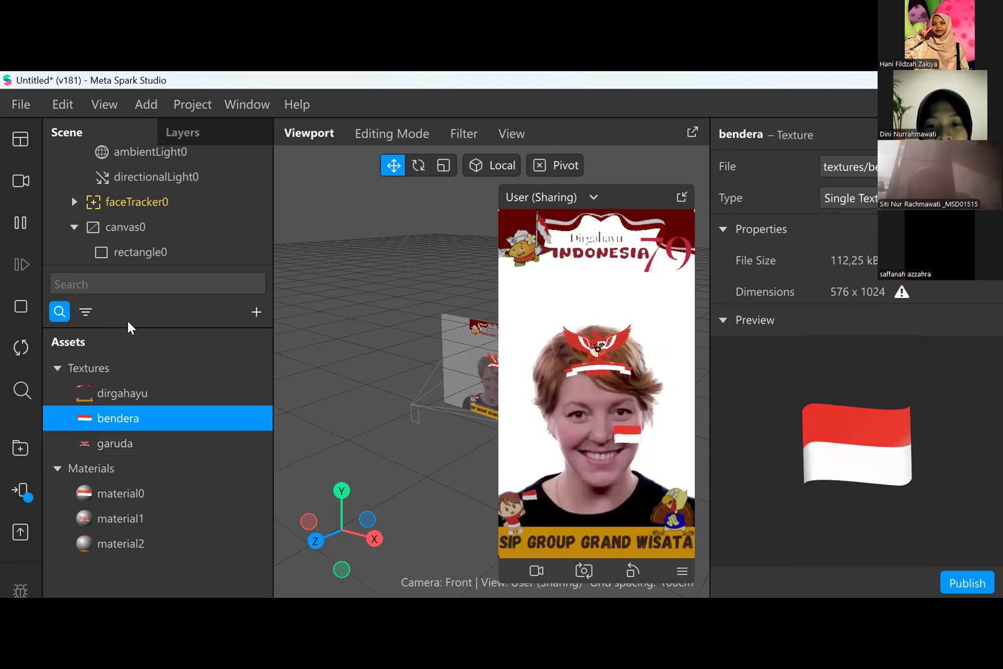
- Check the list of recently opened projects without opening any of them
click(22, 104)
mouse_move(74, 145)
mouse_move(121, 227)
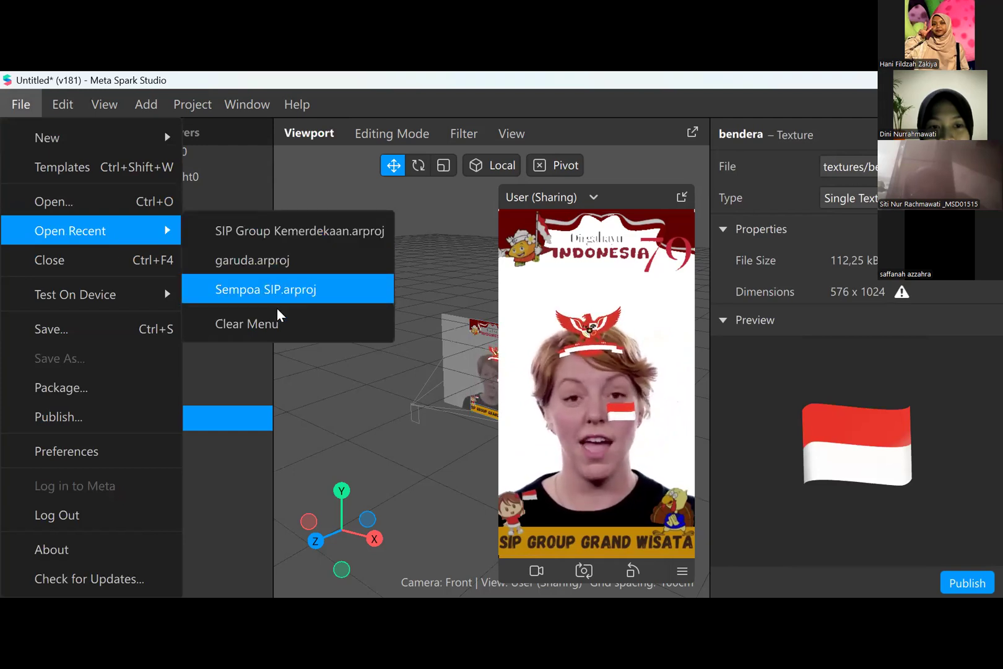
click(249, 371)
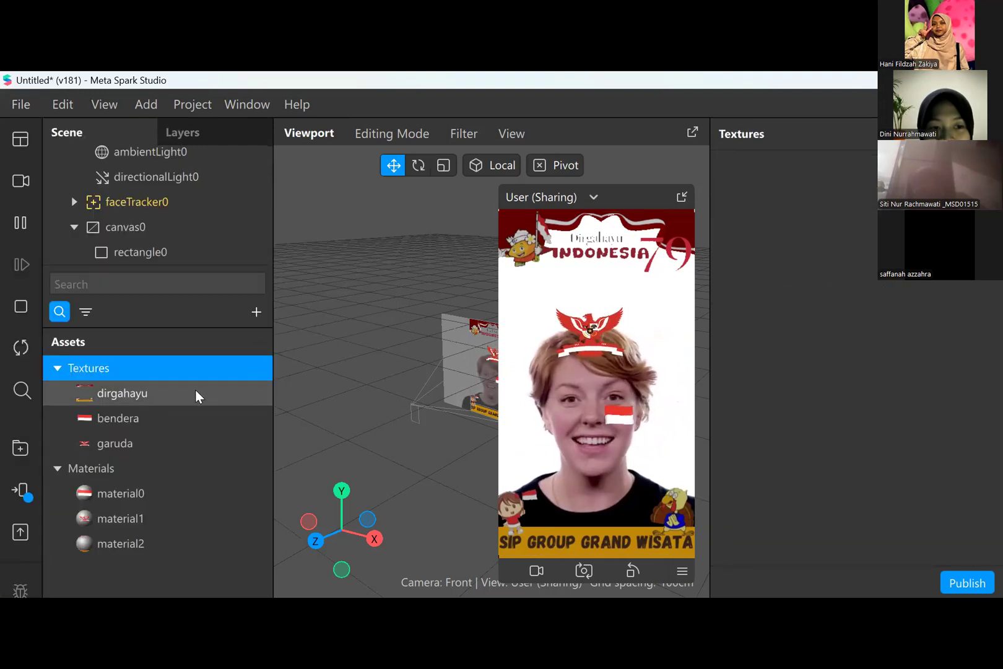
- Preview the dirgahayu, bendera and garuda textures one after another
click(194, 393)
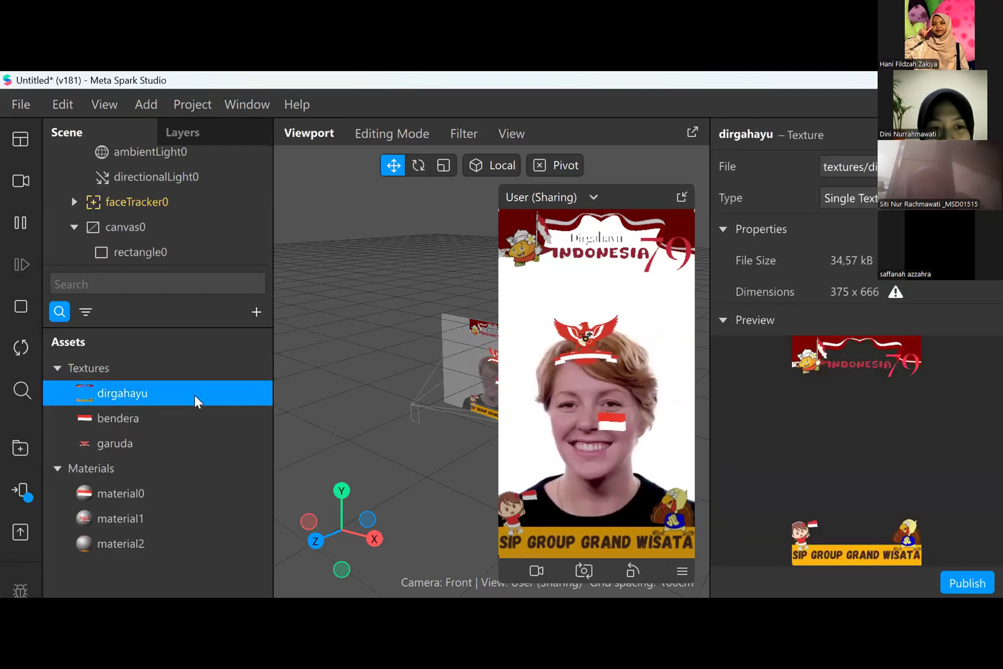
click(159, 429)
click(146, 440)
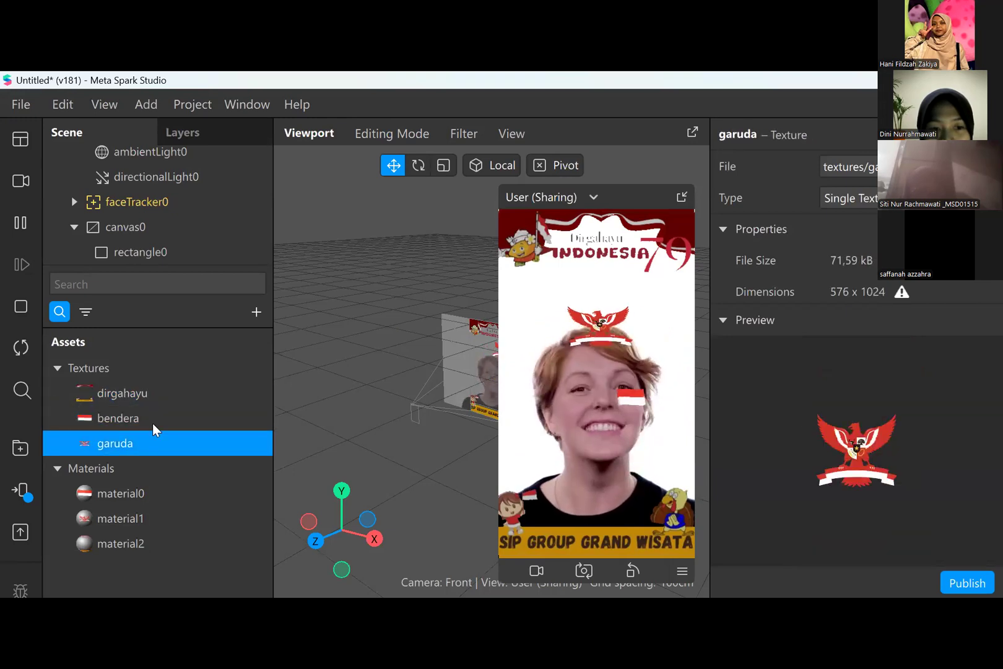
- Examine the properties of rectangle0, faceTracker0, directionalLight0 and ambientLight0 in the scene hierarchy
click(185, 253)
click(179, 203)
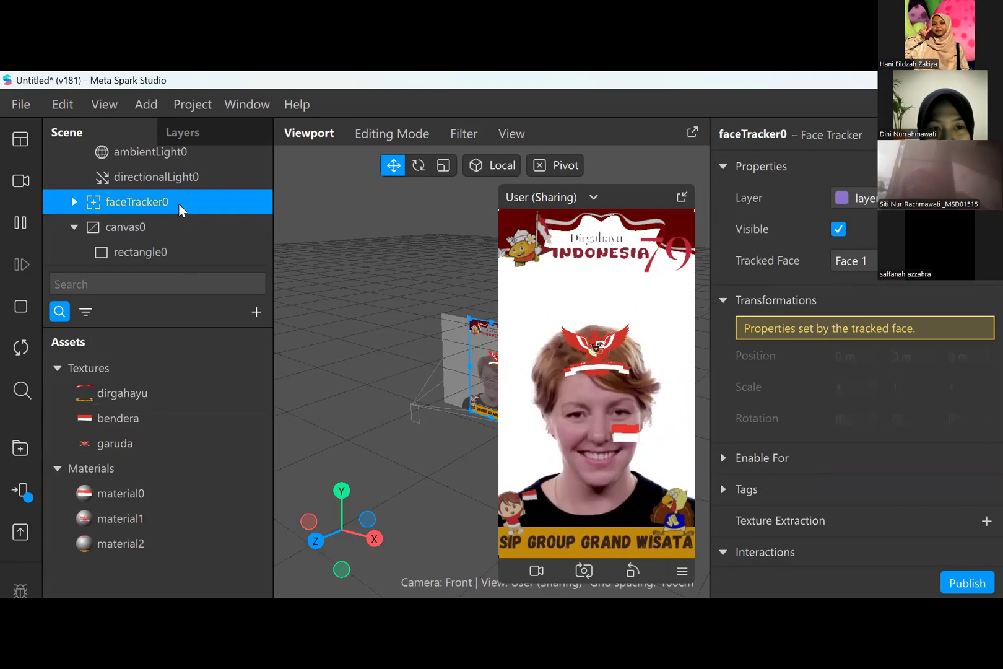
scroll(893, 410, down, 1)
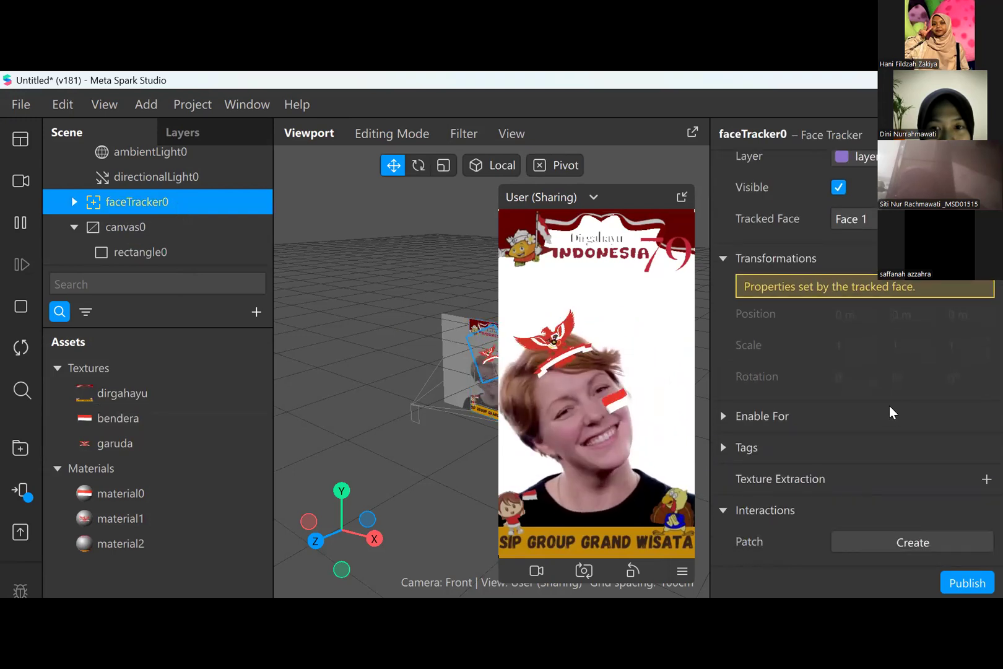
scroll(889, 407, up, 1)
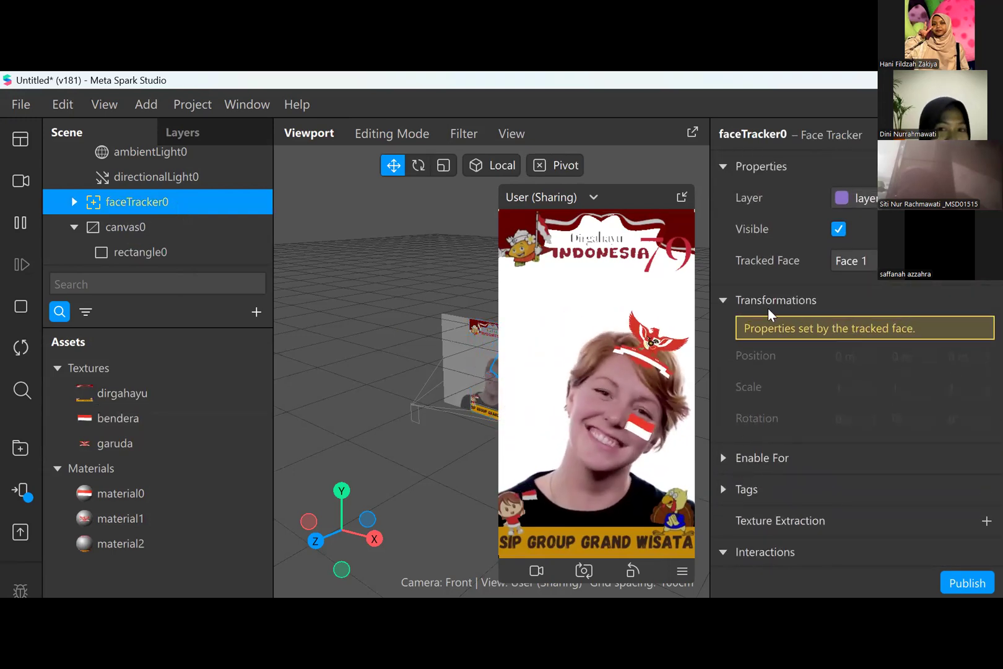
key(Up)
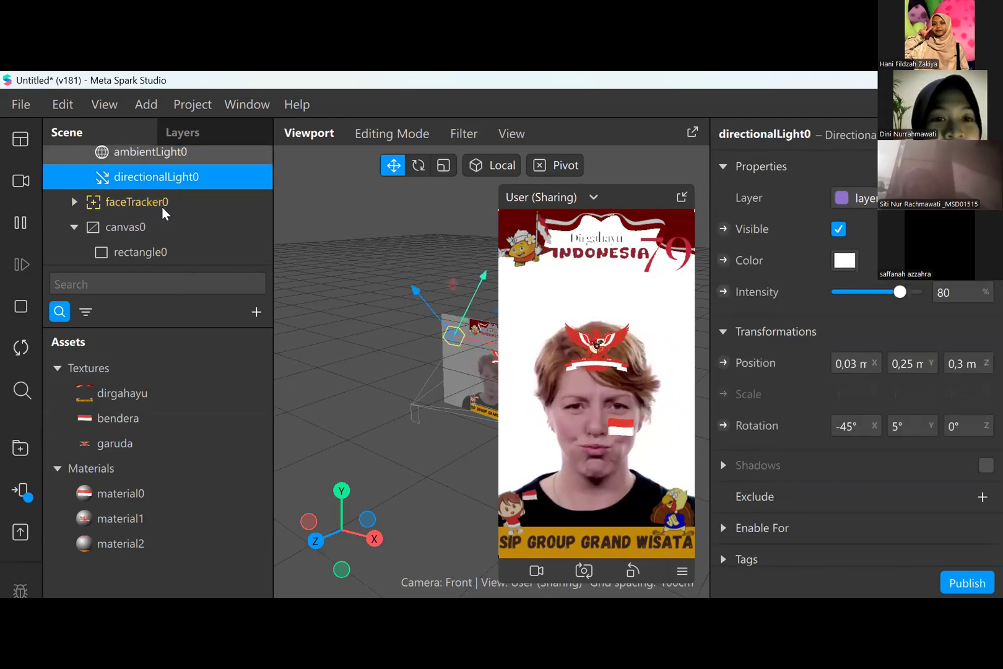
key(Up)
scroll(187, 245, up, 2)
scroll(188, 217, up, 1)
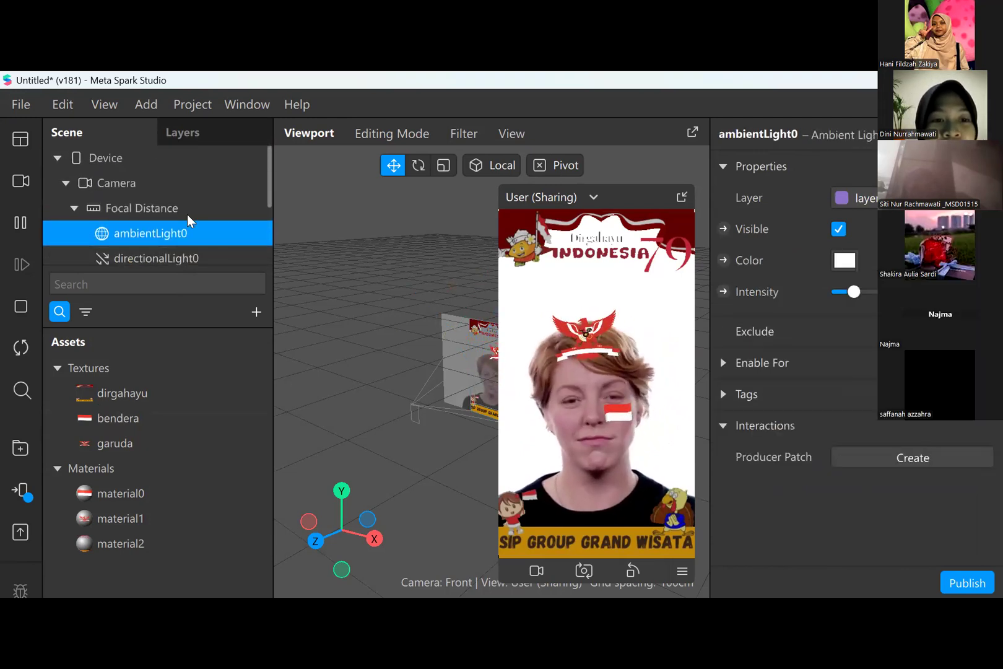
- Examine the Focal Distance object's properties and collapse its child lights in the scene hierarchy
click(187, 214)
scroll(92, 214, down, 2)
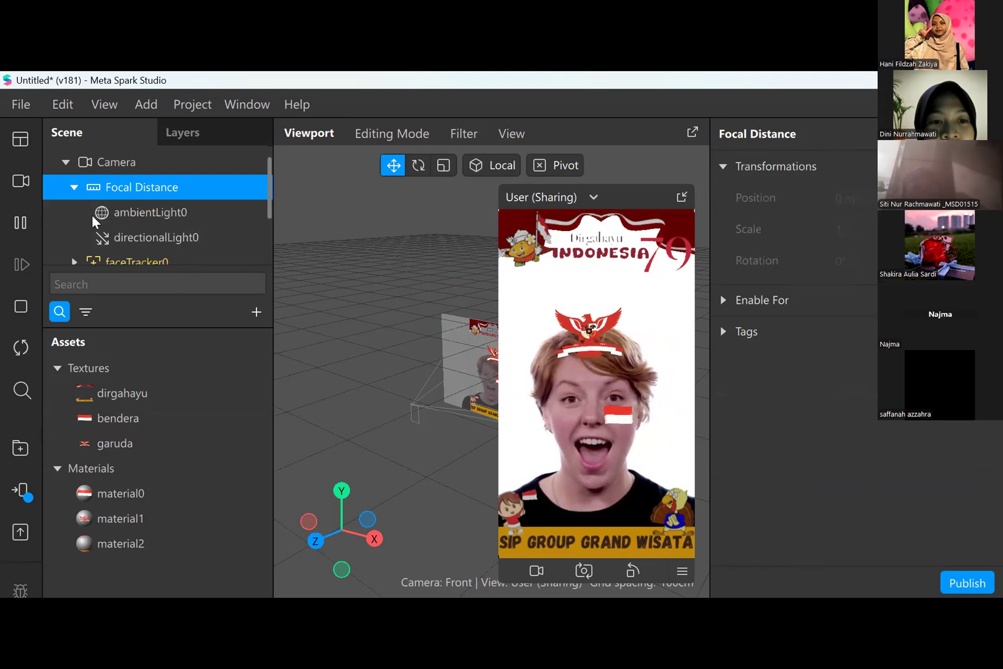
key(Left)
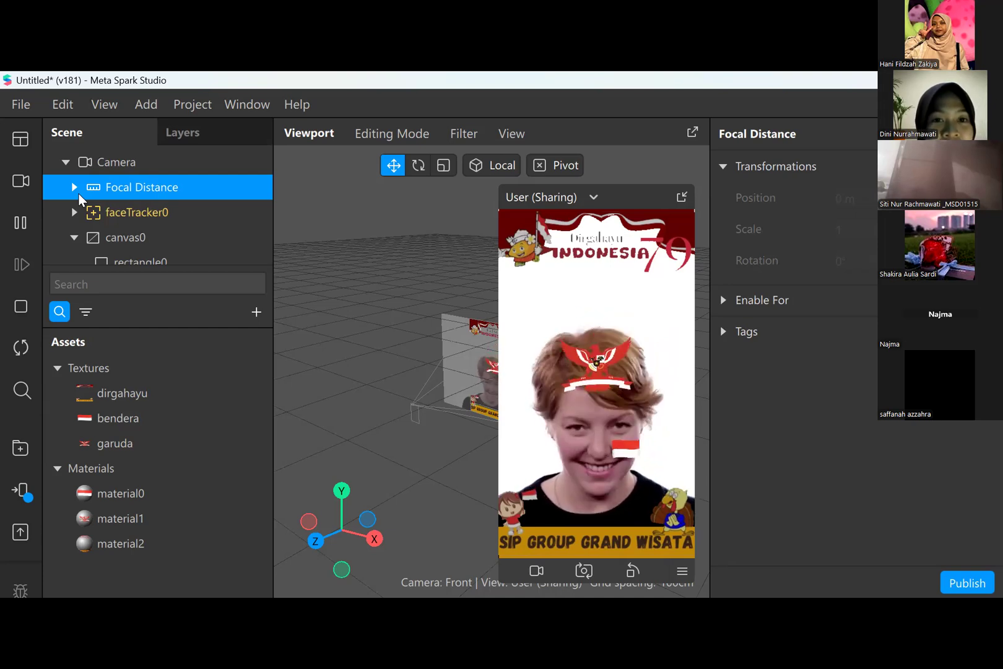
- Browse the 2D and light objects available for insertion without adding any to the scene
click(247, 308)
scroll(230, 427, down, 6)
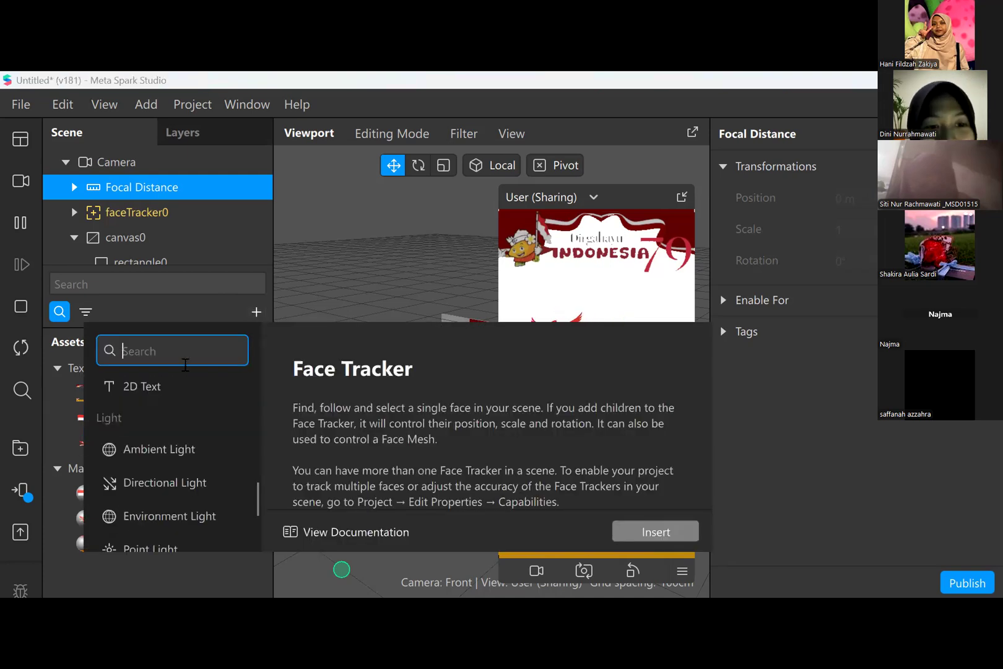
scroll(192, 381, up, 3)
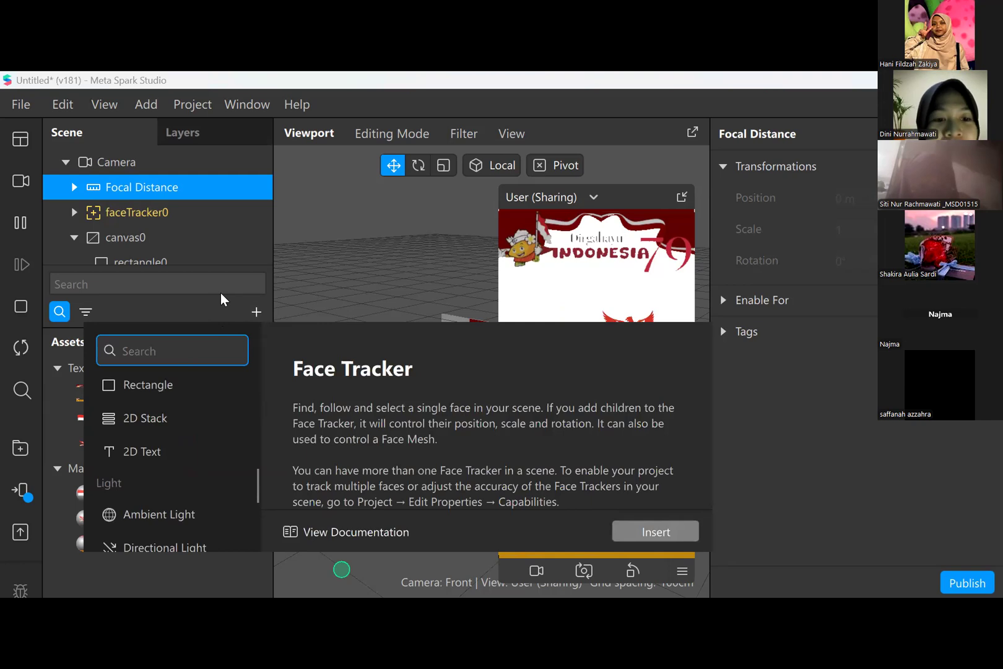
click(221, 293)
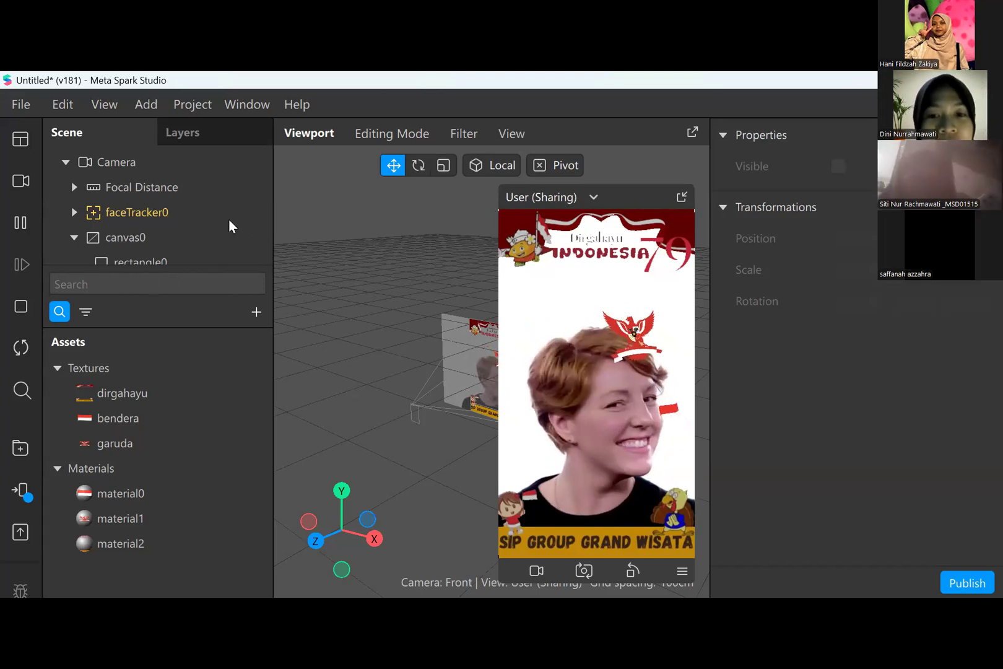
- Preview the dirgahayu and bendera textures and examine rectangle0's size, position, transformation and material properties
click(210, 389)
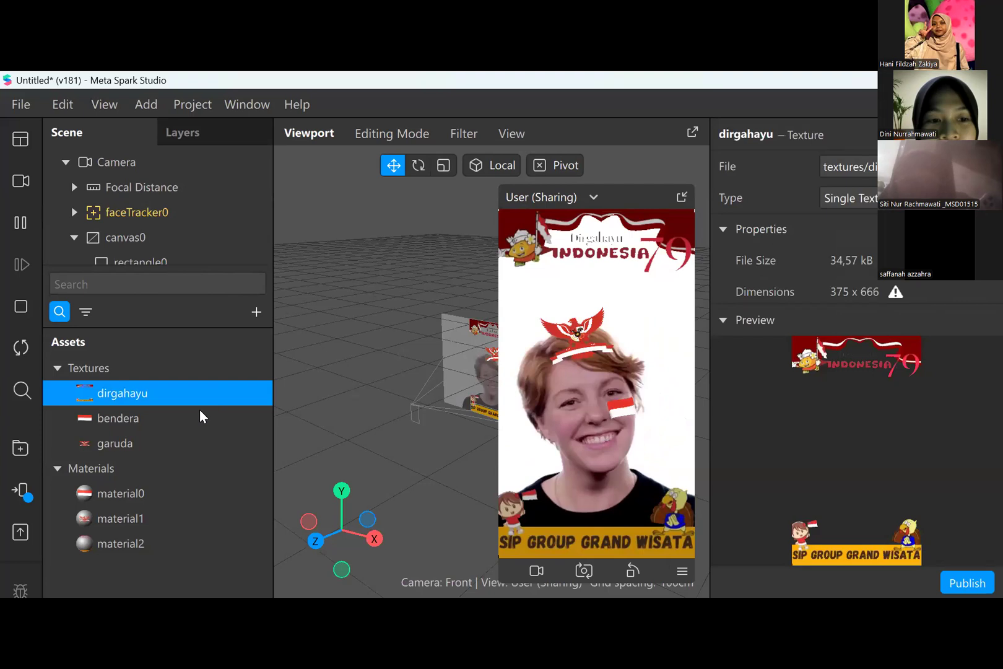
click(199, 417)
scroll(221, 266, down, 1)
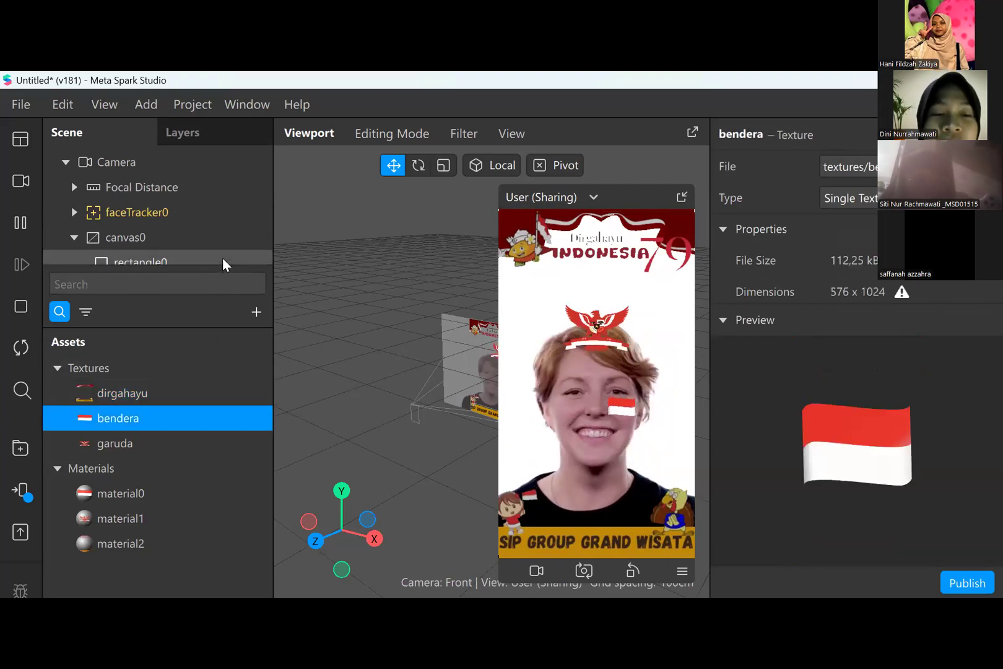
click(223, 257)
scroll(858, 334, down, 2)
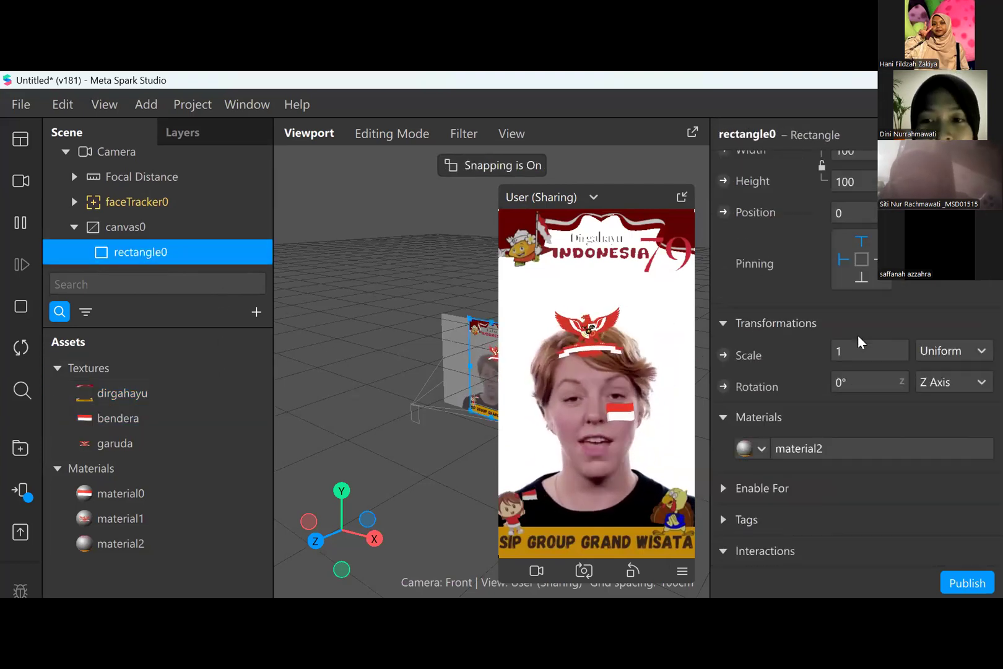
scroll(858, 334, up, 2)
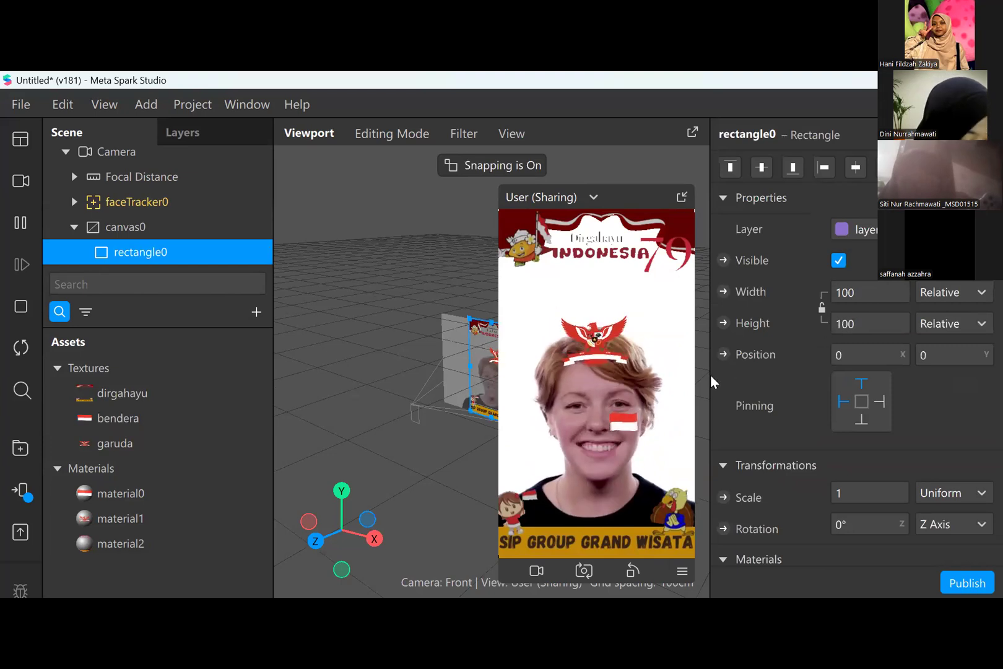
click(150, 399)
click(159, 415)
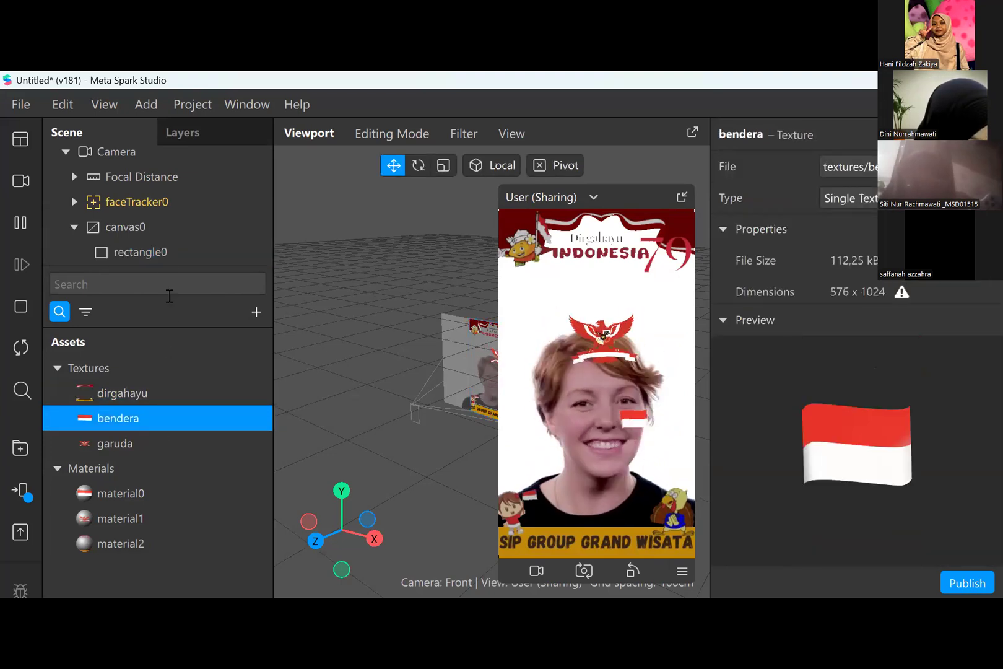
- Try Face 2 as faceTracker0's tracked face and restore it to Face 1
click(159, 206)
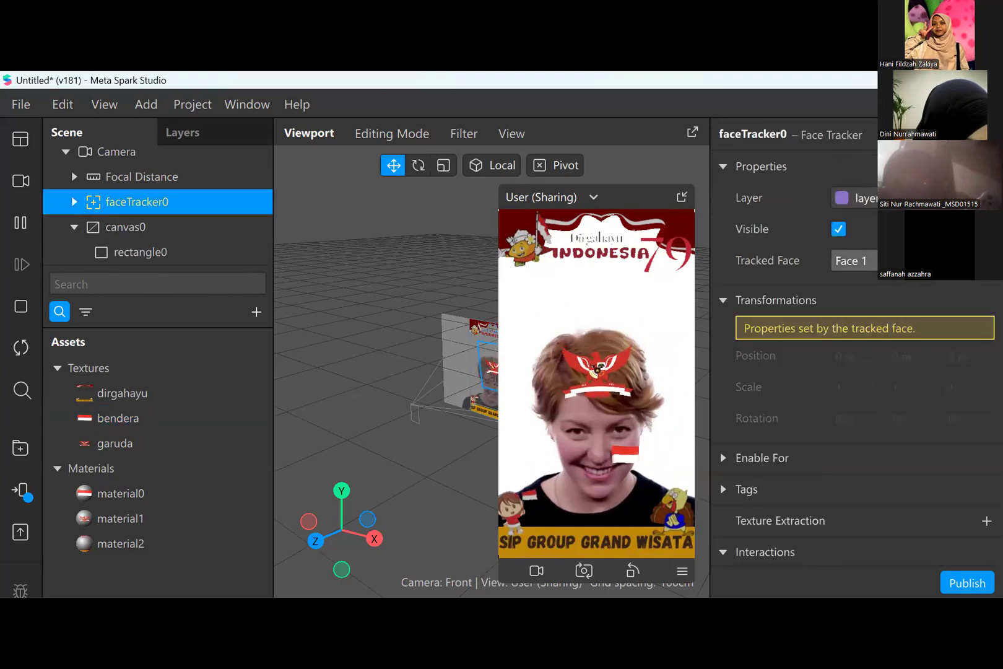
click(906, 262)
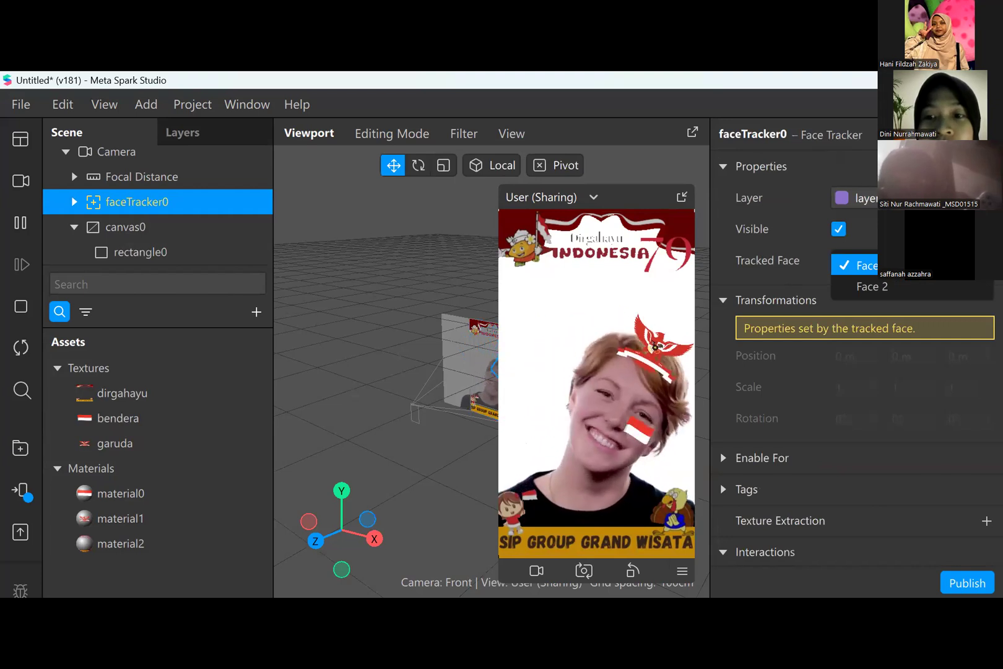
click(921, 286)
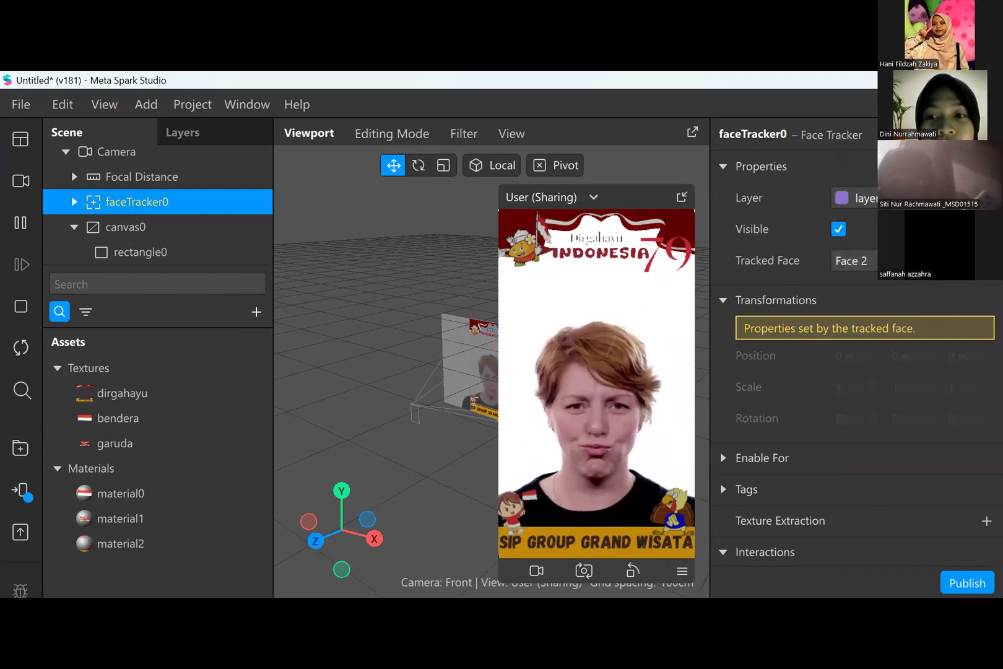
click(923, 262)
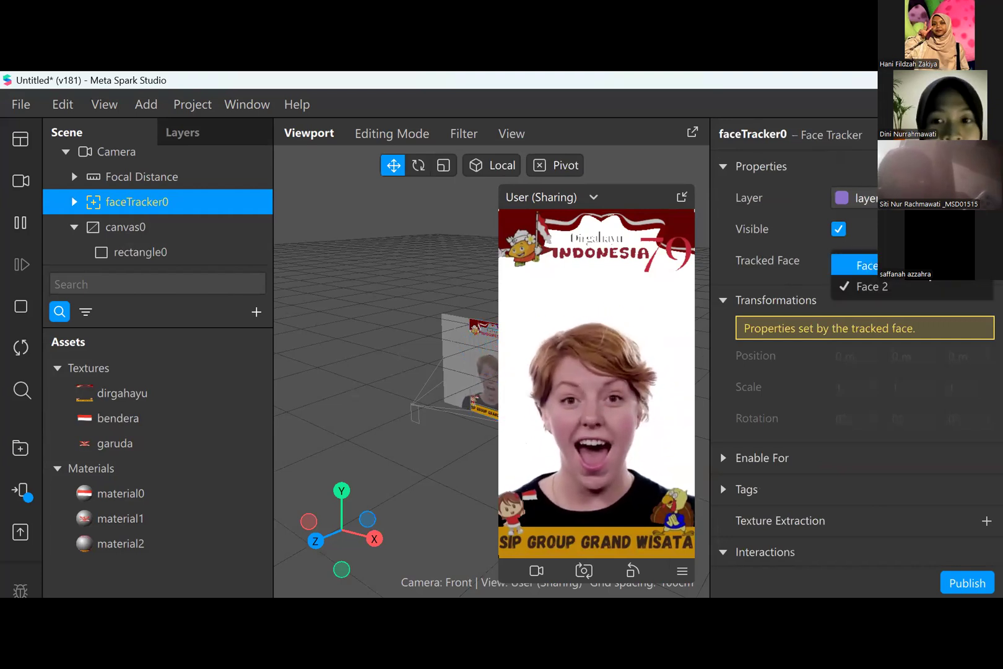
click(923, 265)
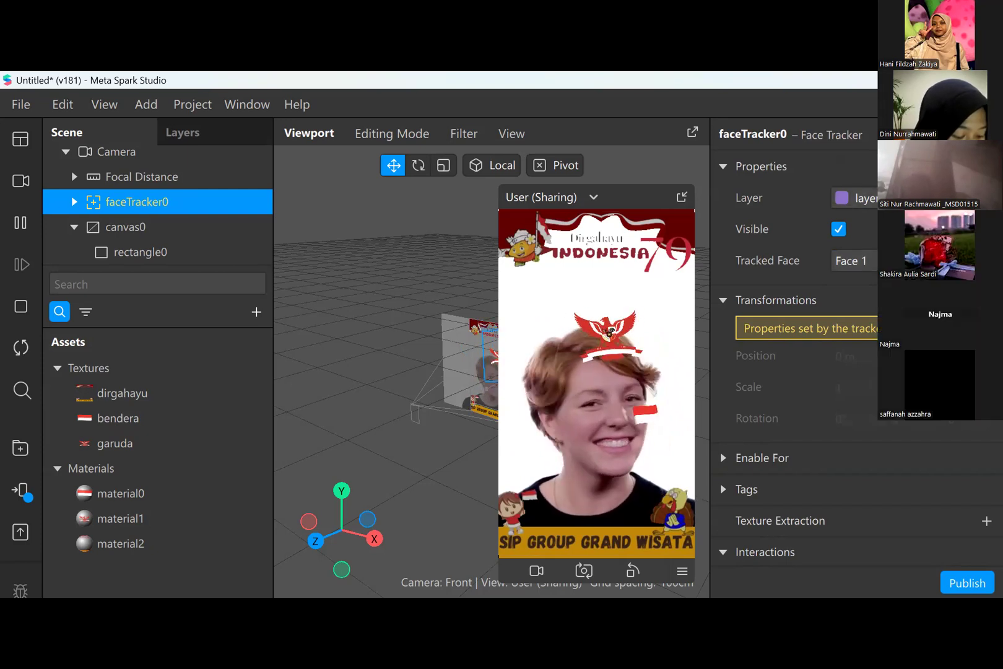
- Browse the available cameras and real-time simulation videos, keeping the current simulation
click(21, 180)
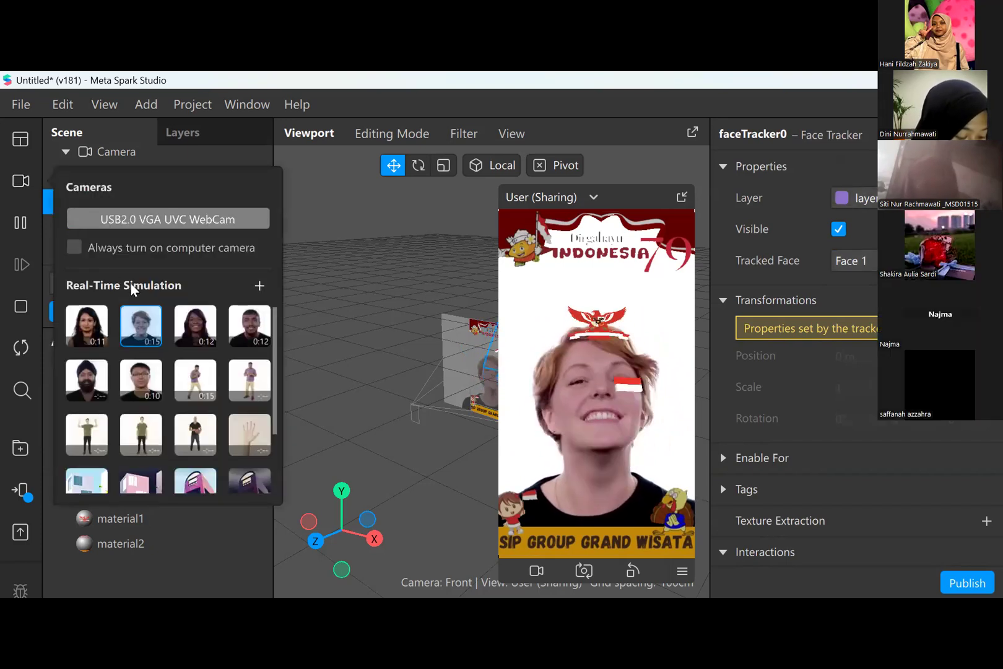
scroll(273, 412, down, 1)
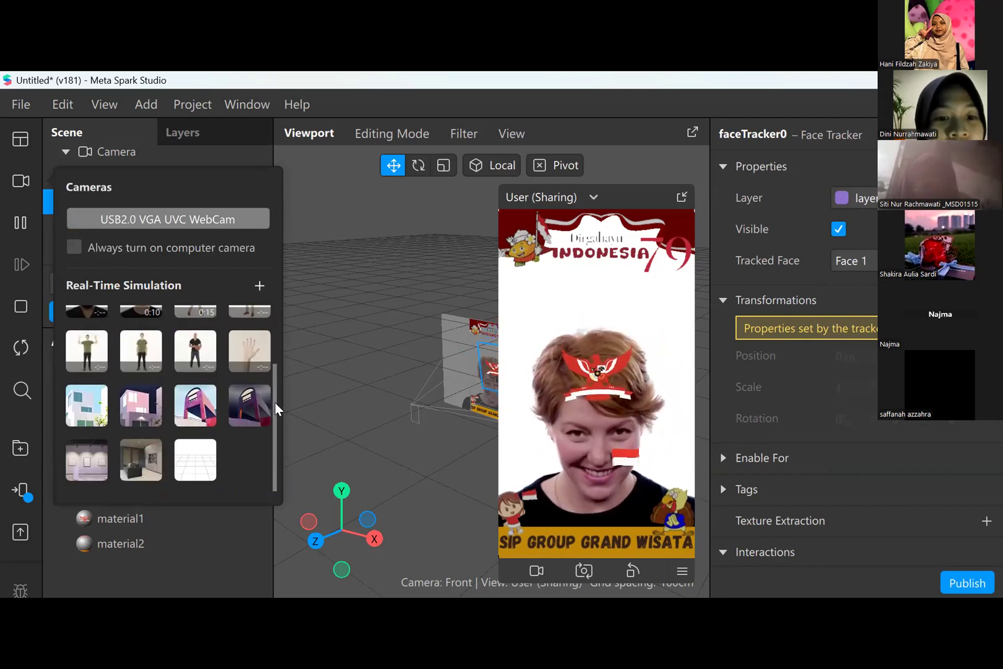
scroll(280, 334, up, 1)
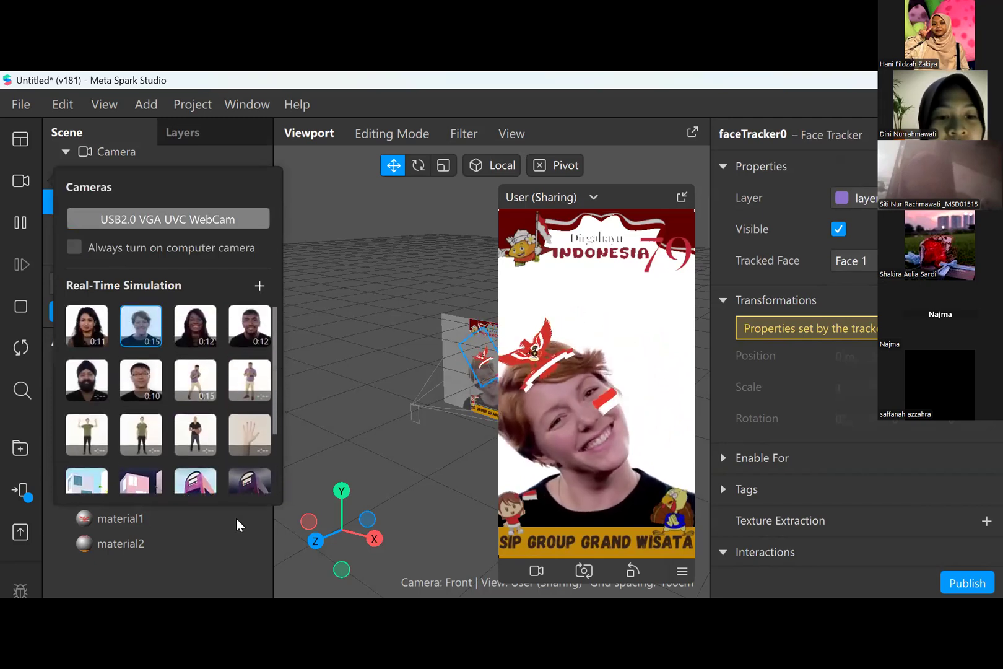
click(235, 581)
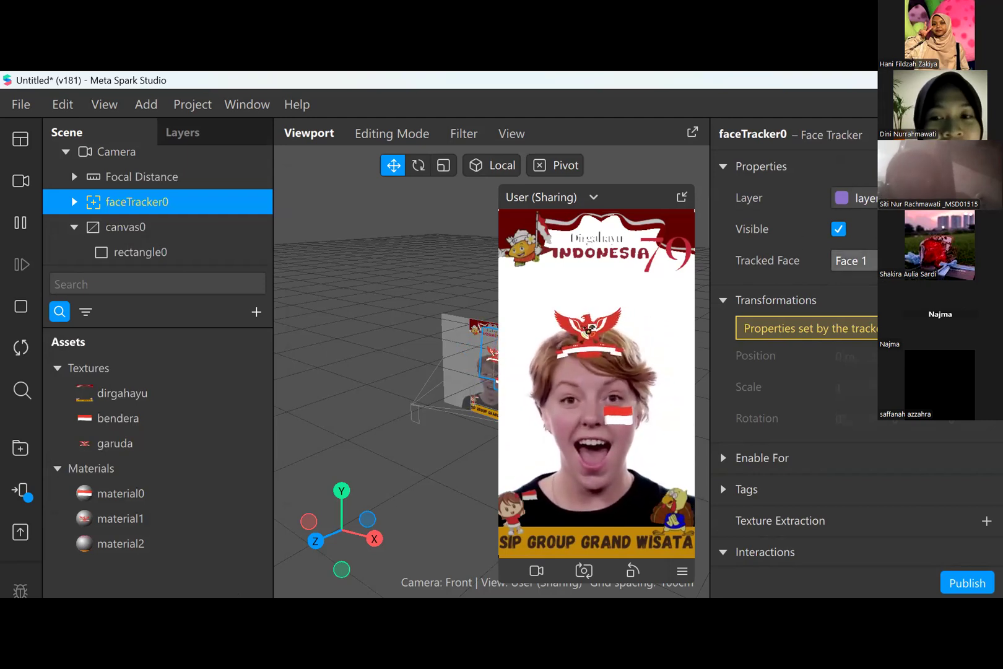
- Set faceTracker0's tracked face to Face 2 again and return it to Face 1
click(855, 260)
click(858, 286)
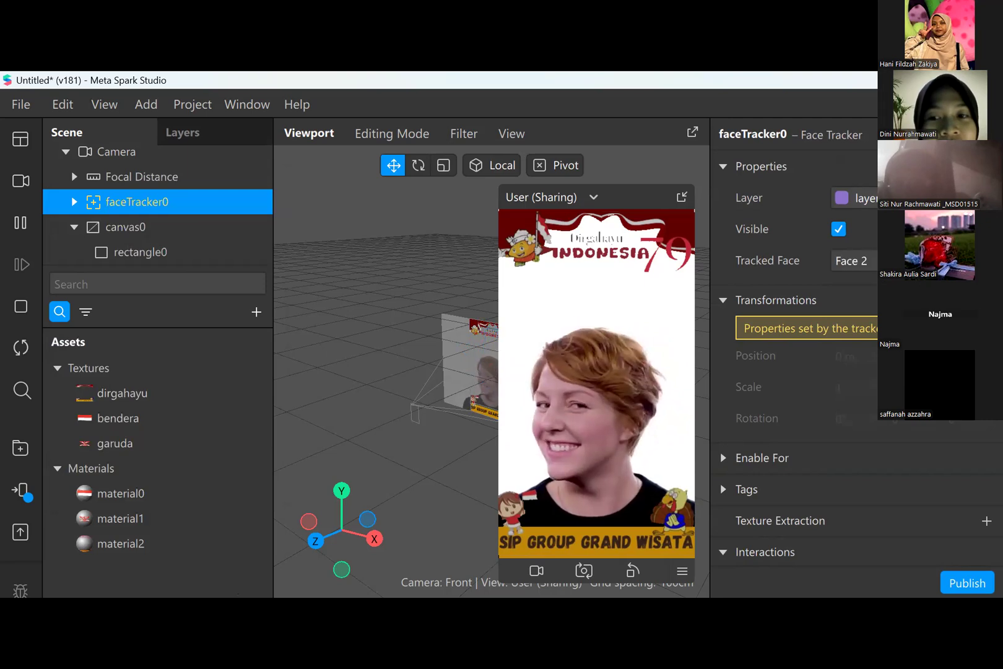
click(855, 260)
click(856, 263)
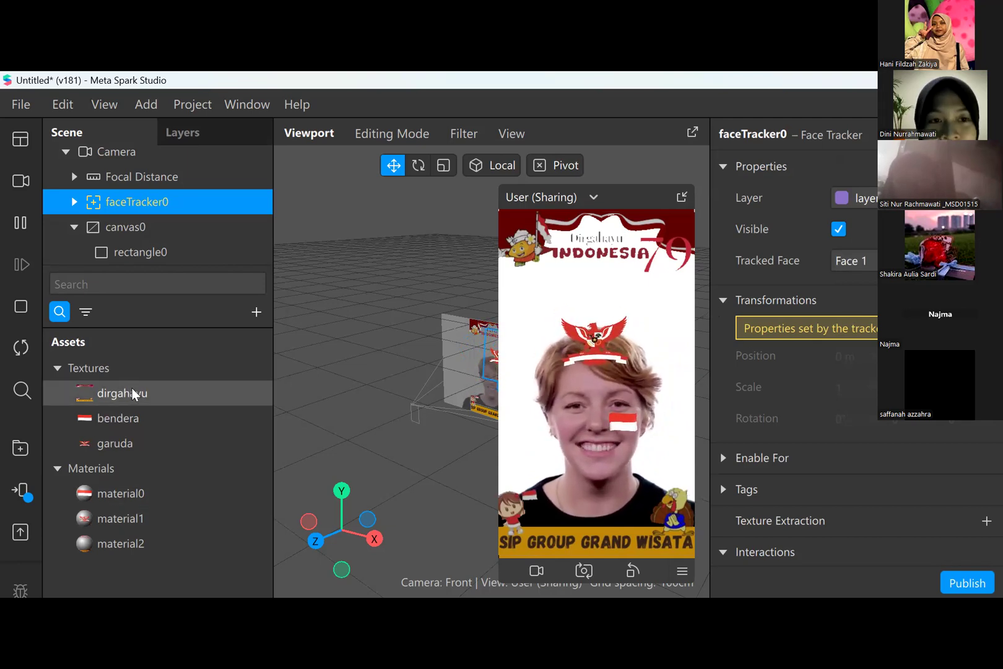
- Preview the dirgahayu texture, and create a new layer for rectangle0
click(152, 402)
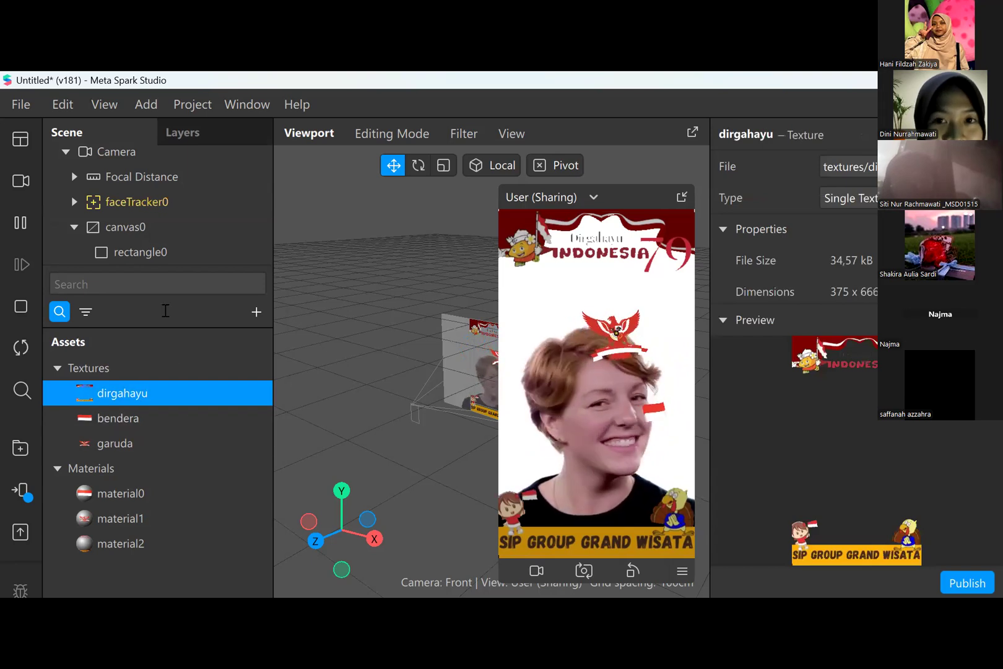
click(161, 260)
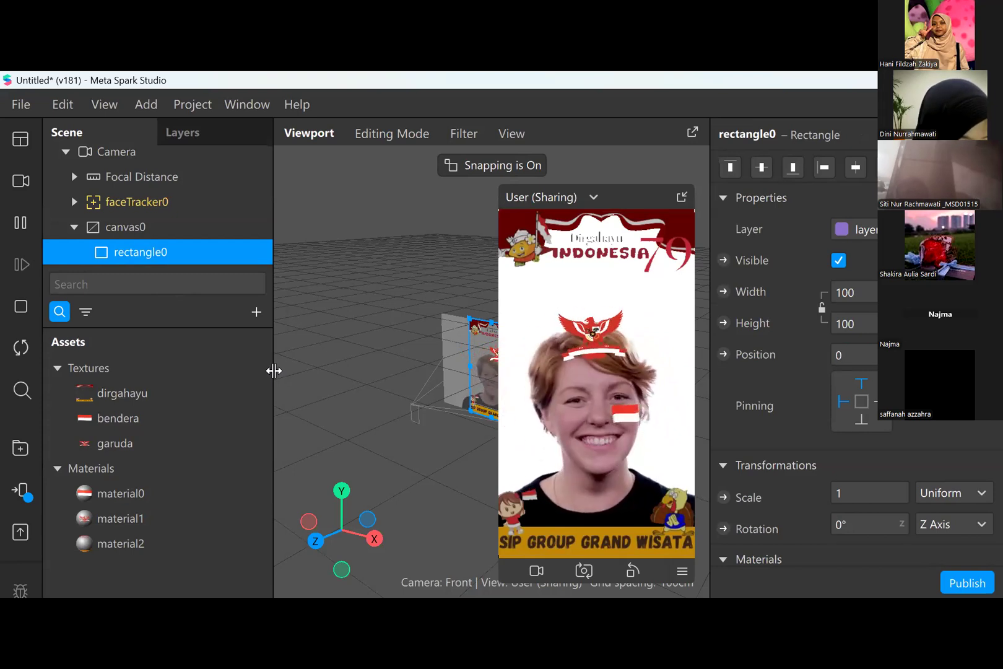
click(858, 233)
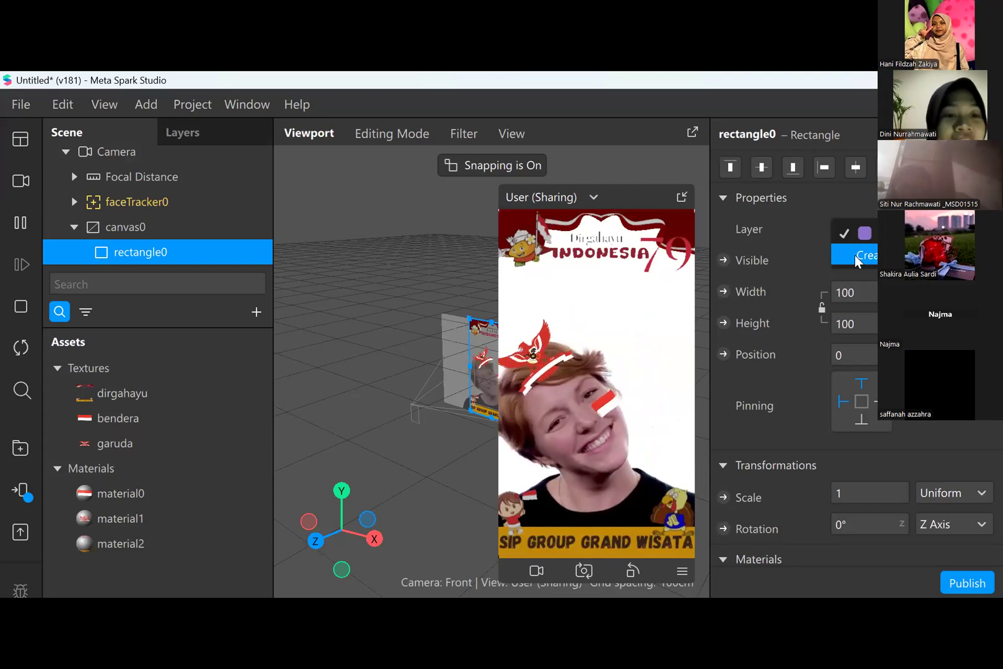
click(864, 257)
click(858, 229)
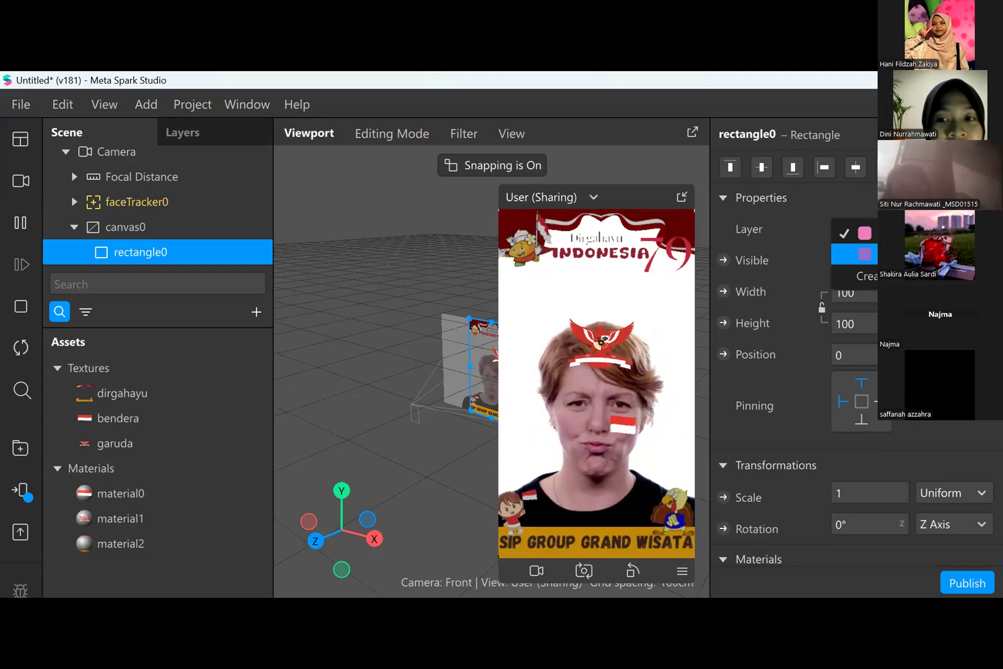
click(864, 234)
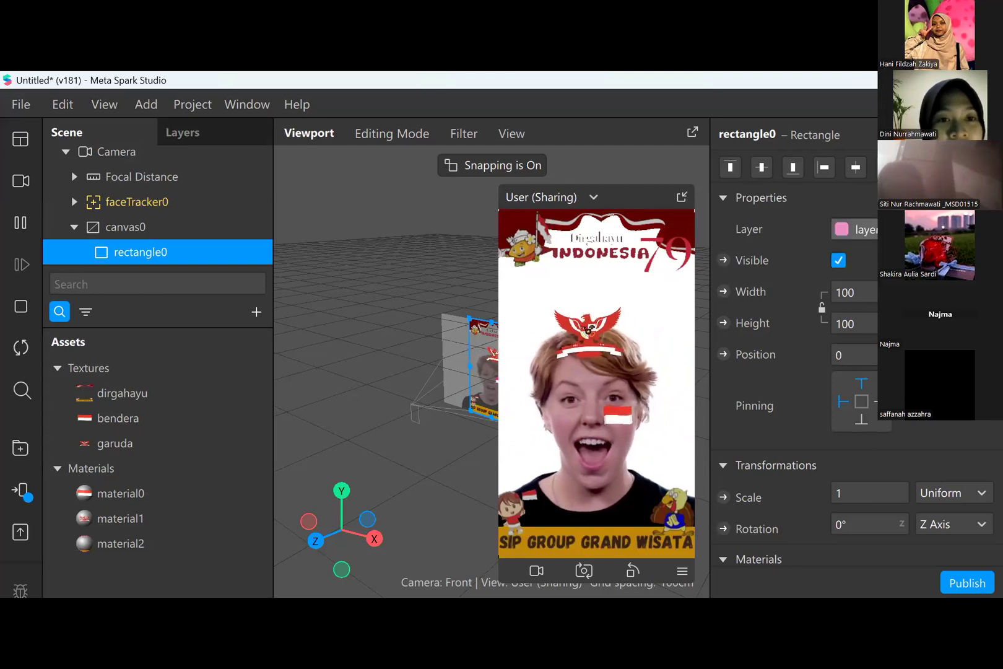
- Assign rectangle0 back to its original purple layer and deselect it
click(857, 230)
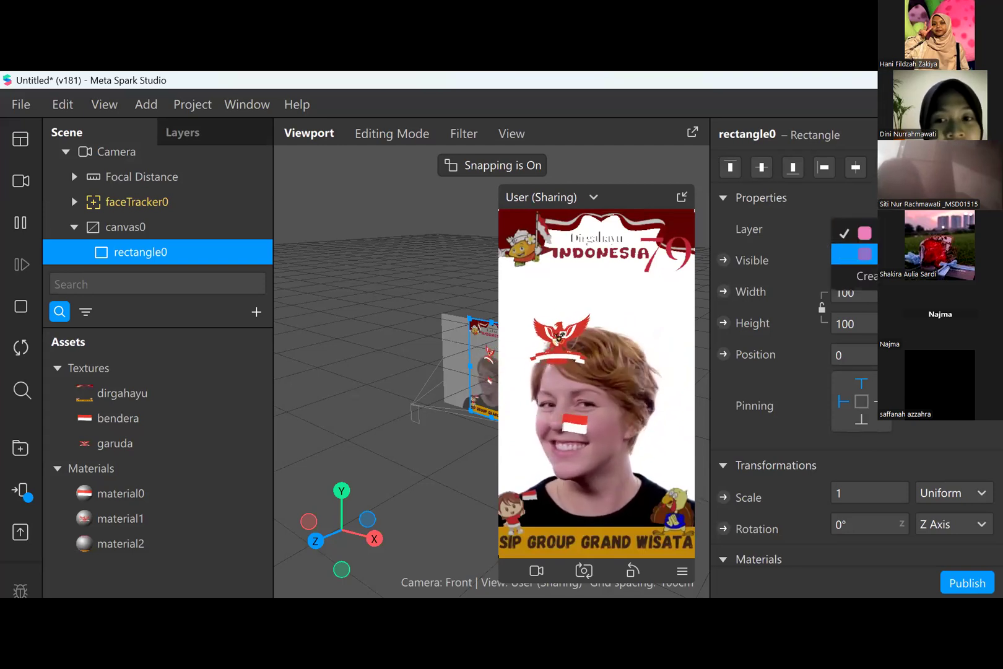
click(858, 253)
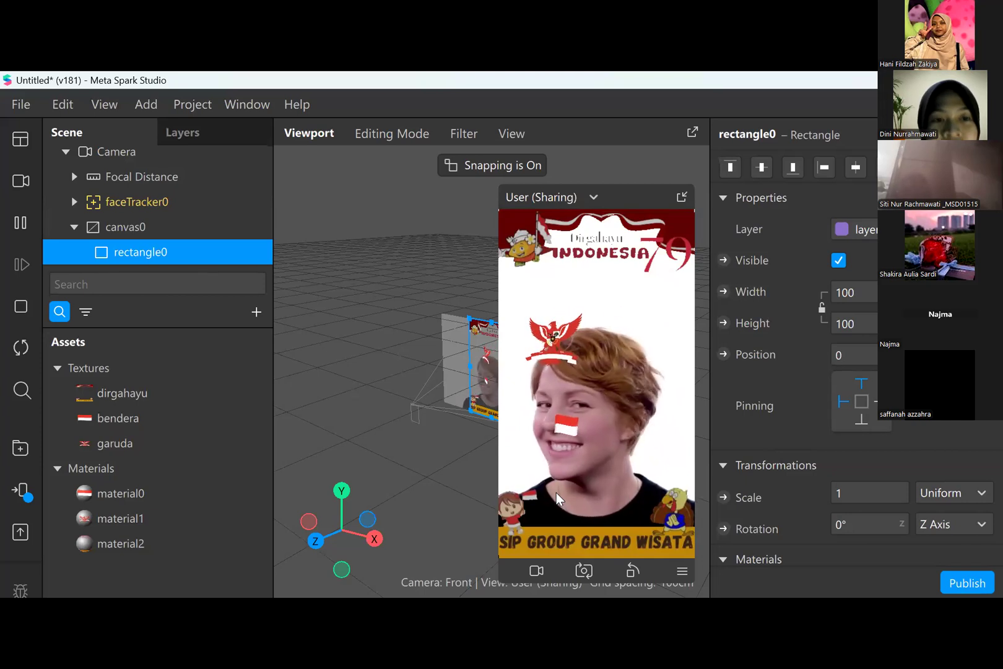
click(459, 452)
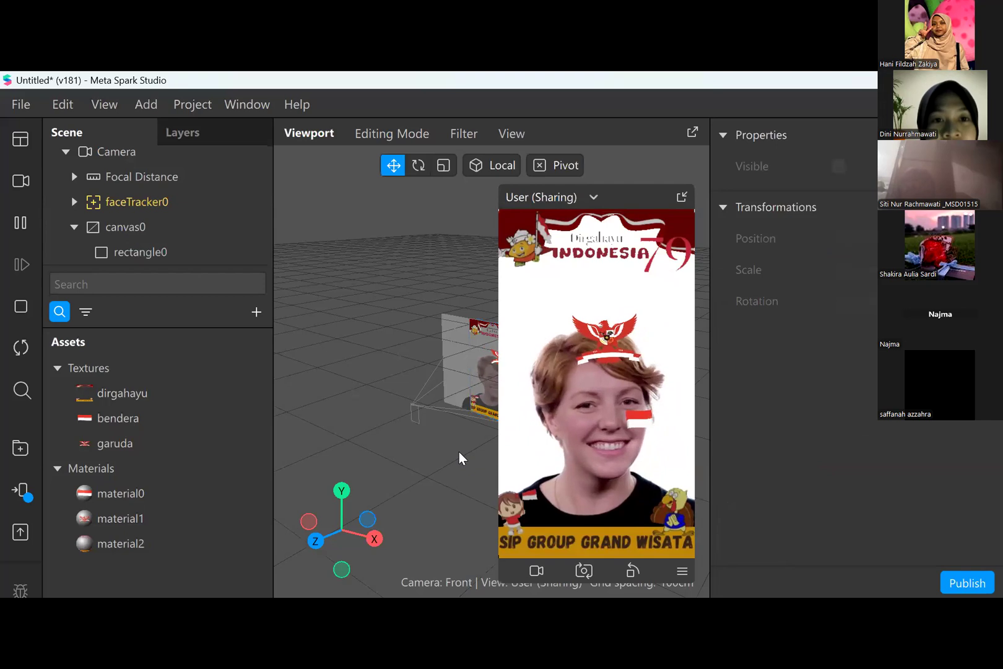